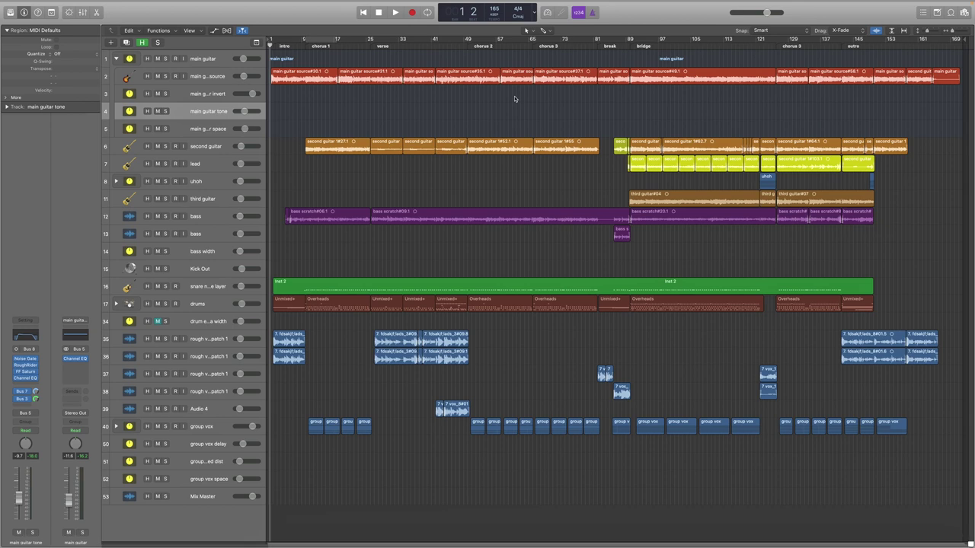
Examine the channel strips and plug-ins of the main guitar source, invert, tone and space tracks.
{"action": "left_click", "coordinate": [313, 61]}
{"action": "key", "text": "z"}
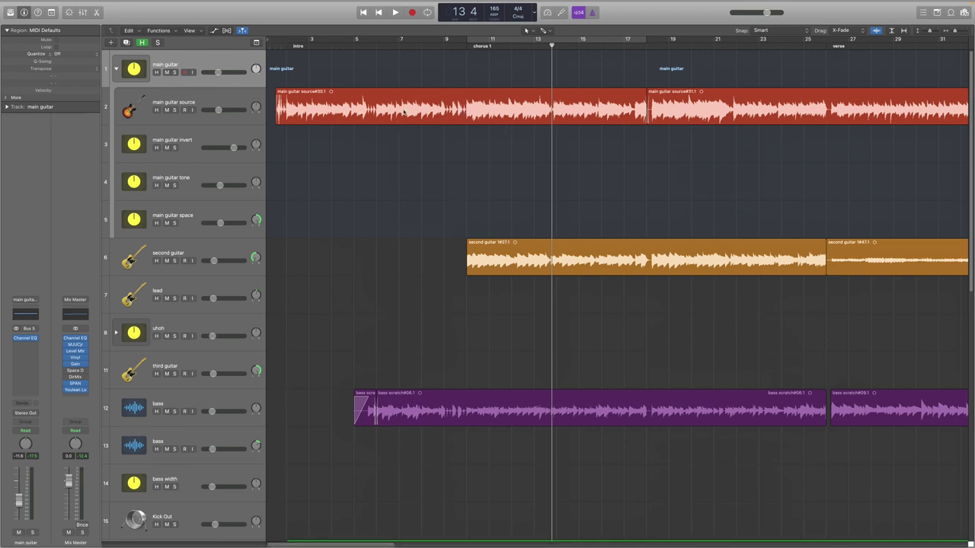
{"action": "left_click", "coordinate": [204, 101]}
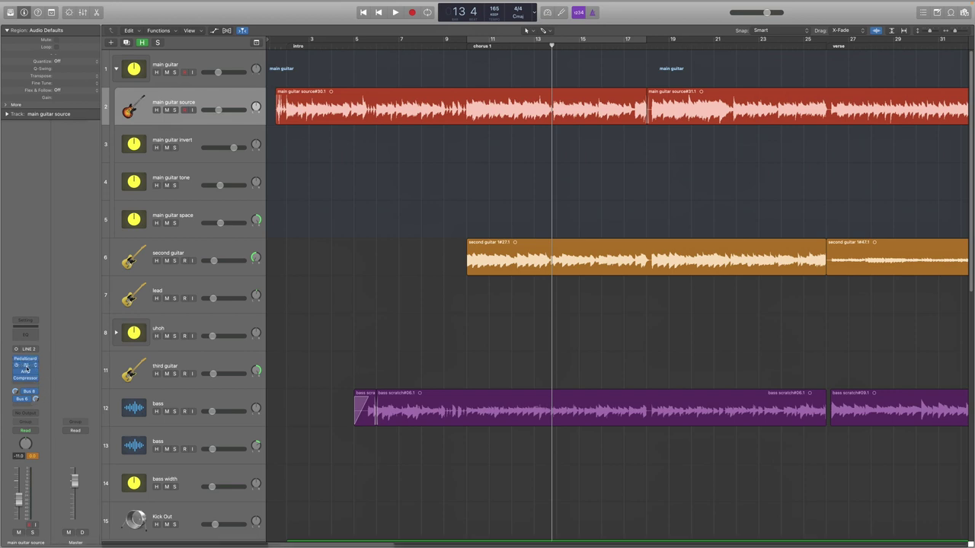
{"action": "left_click", "coordinate": [189, 182]}
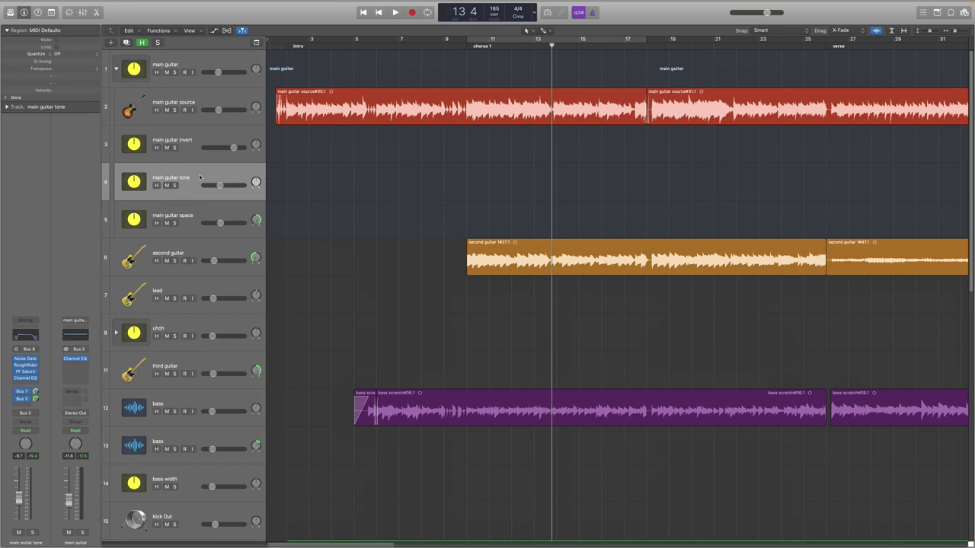
{"action": "left_click", "coordinate": [186, 228]}
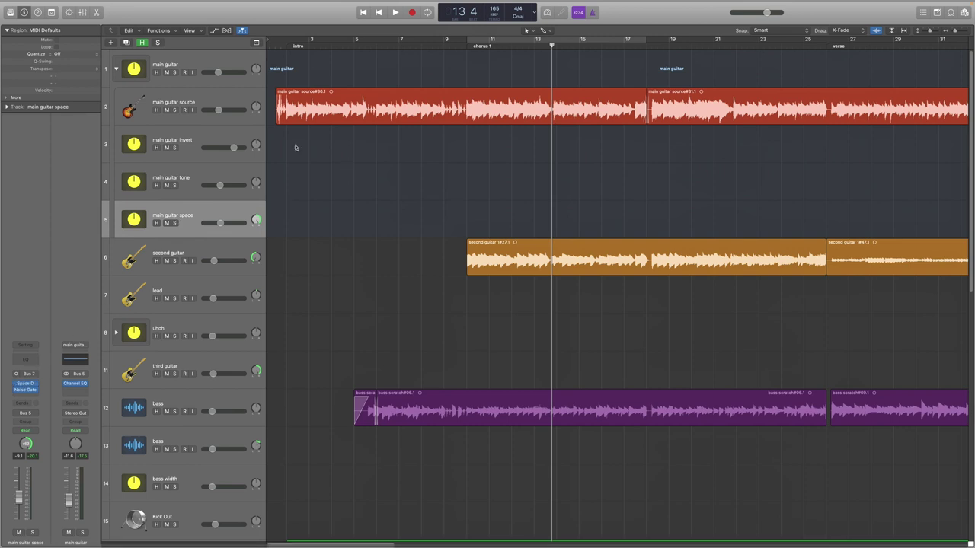
{"action": "left_click", "coordinate": [188, 143]}
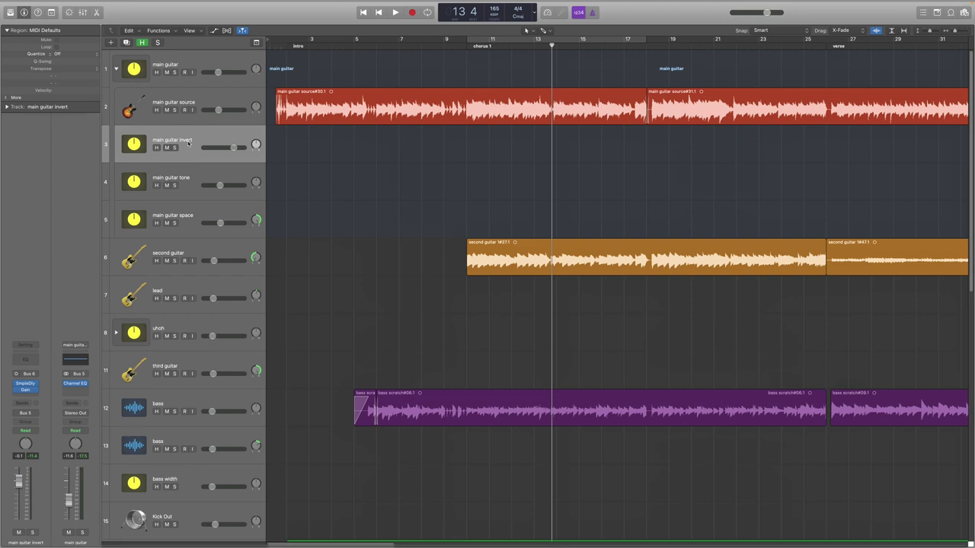
{"action": "left_click", "coordinate": [181, 109]}
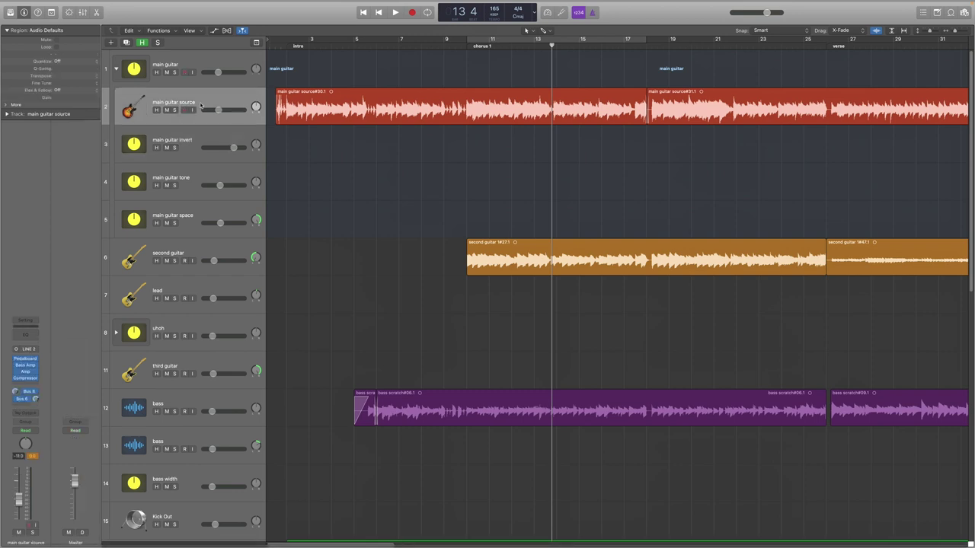
{"action": "left_click", "coordinate": [192, 176]}
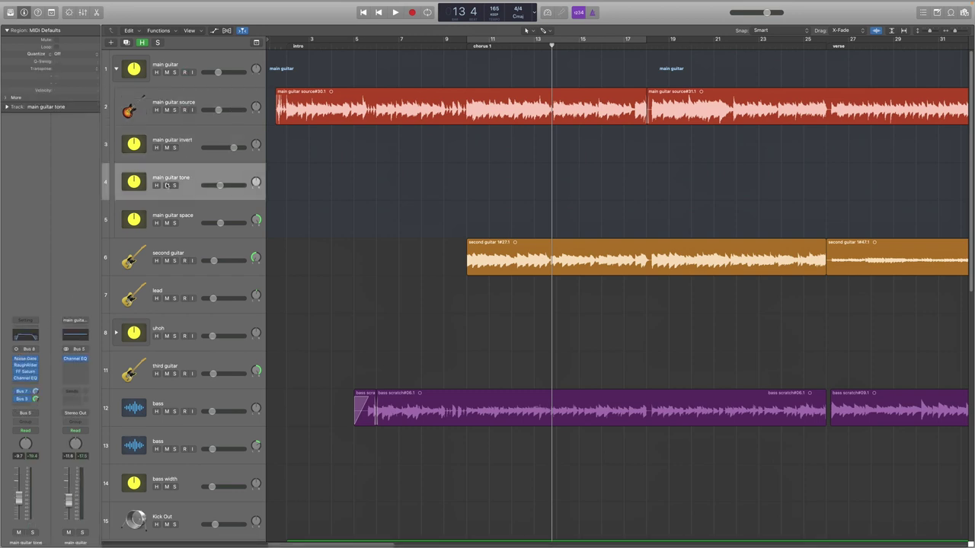
{"action": "left_click", "coordinate": [189, 140]}
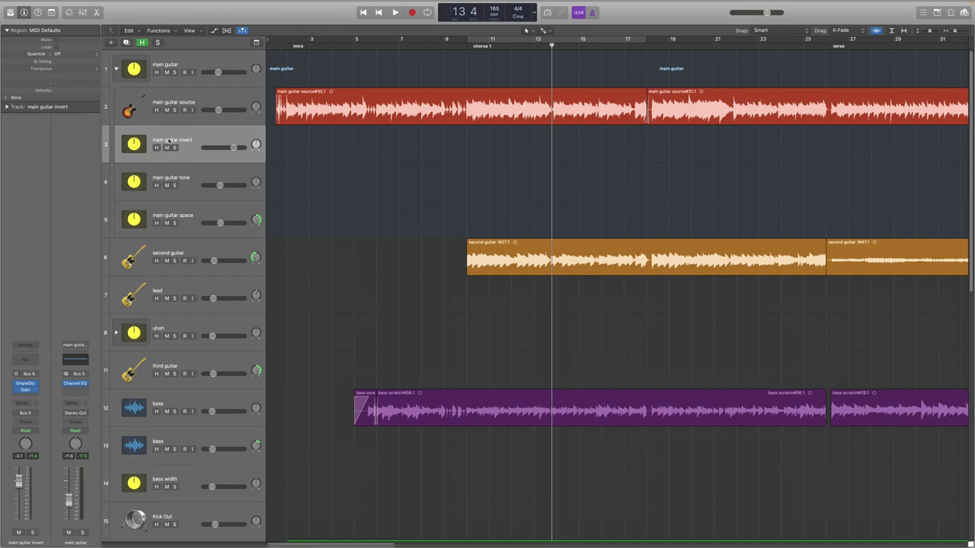
{"action": "left_click", "coordinate": [175, 183]}
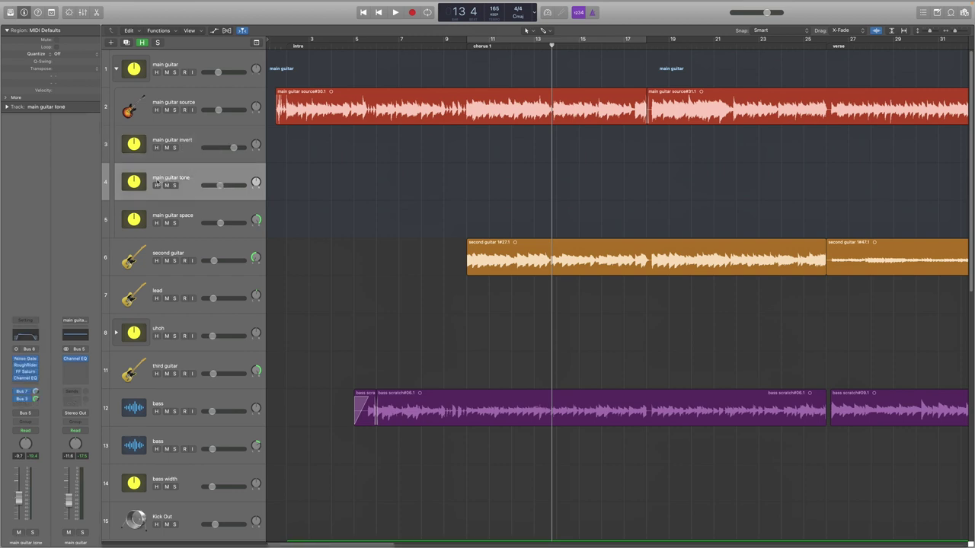
{"action": "left_click", "coordinate": [184, 142]}
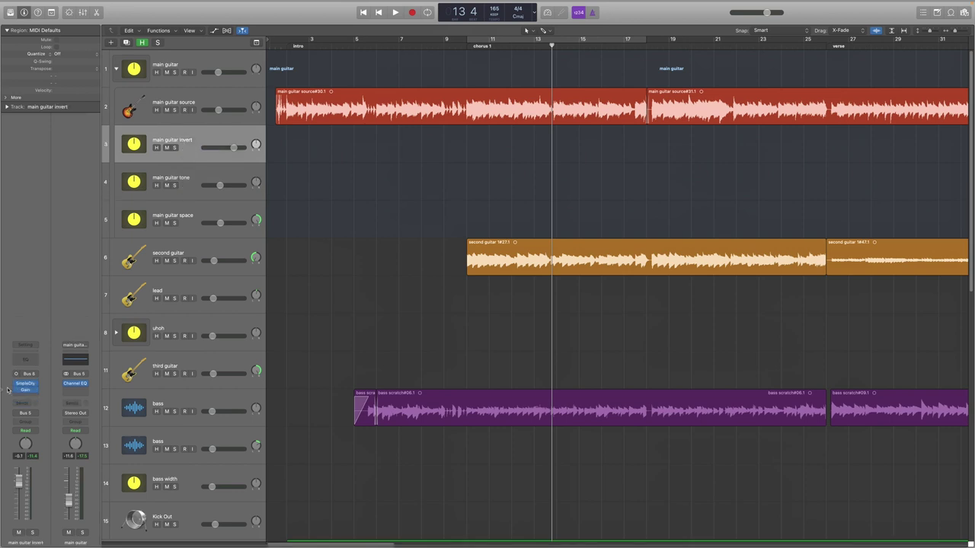
Solo the main guitar invert and main guitar tone tracks and mute main guitar space.
{"action": "left_click", "coordinate": [195, 196]}
{"action": "left_click", "coordinate": [175, 147]}
{"action": "left_click", "coordinate": [175, 185]}
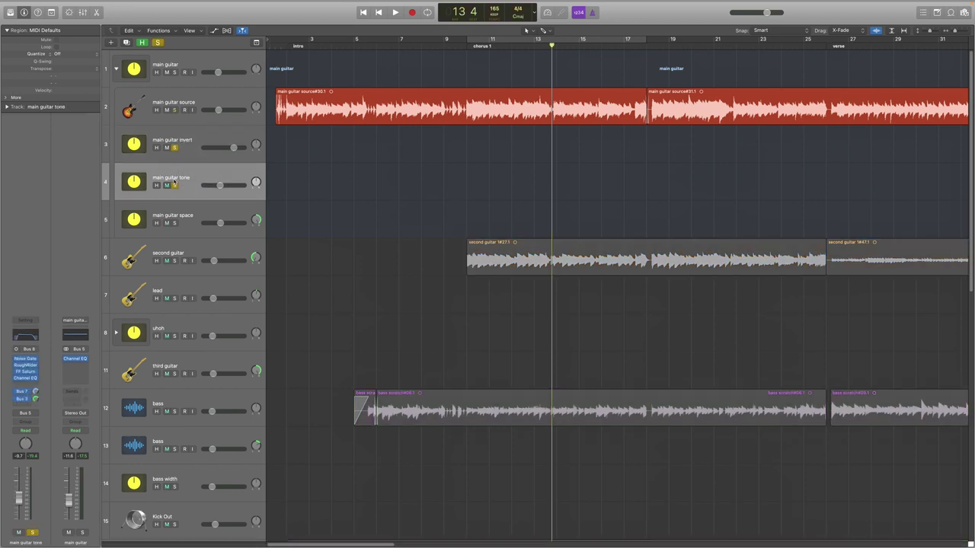
{"action": "left_click", "coordinate": [167, 222]}
Turn on cycle playback over chorus 1 and listen to main guitar invert and main guitar tone together.
{"action": "key", "text": "c"}
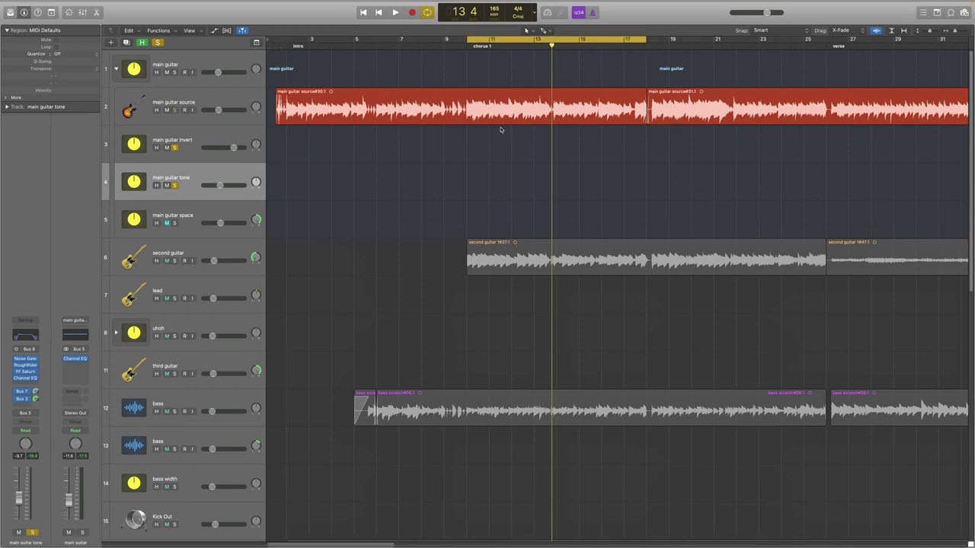
{"action": "key", "text": "space"}
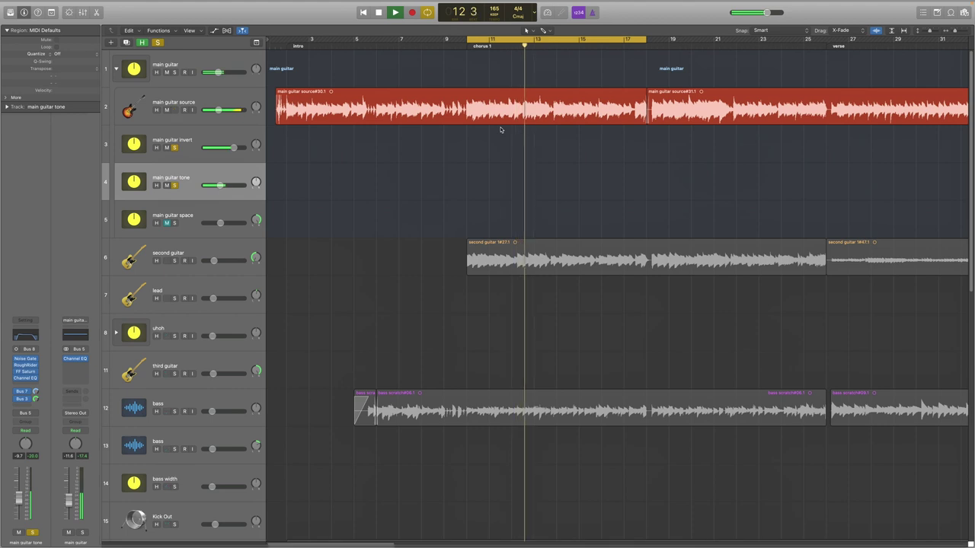
{"action": "key", "text": "space"}
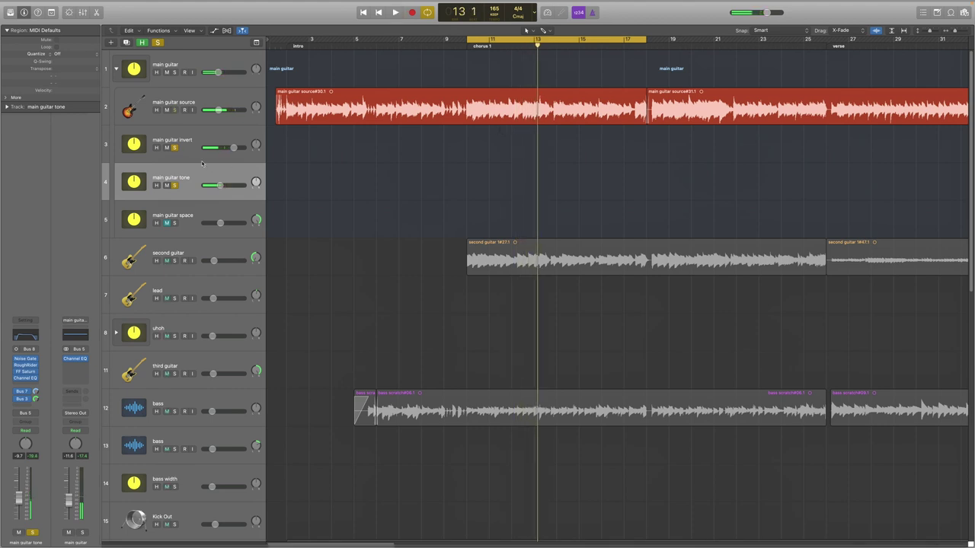
Mute main guitar invert and play the cycled chorus to hear main guitar tone alone.
{"action": "left_click", "coordinate": [168, 148]}
{"action": "key", "text": "space"}
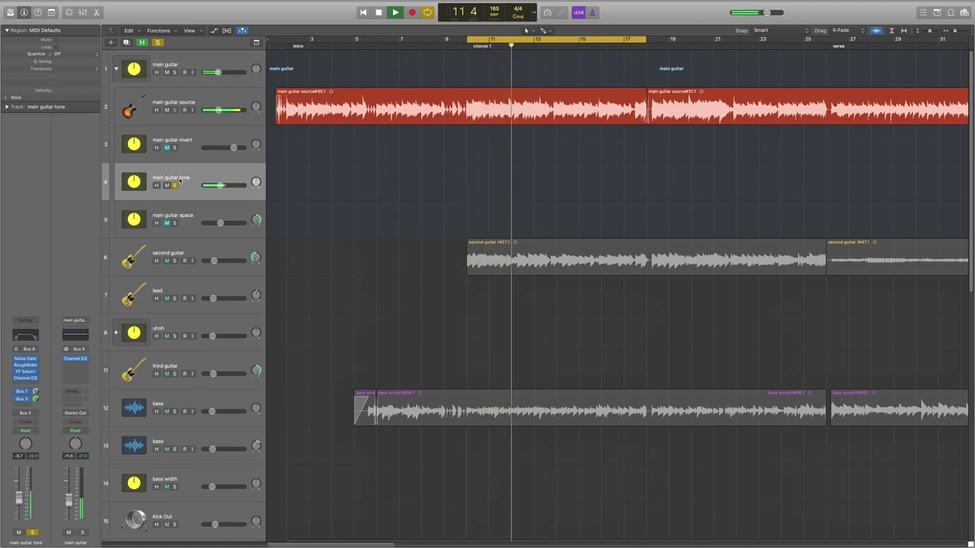
{"action": "key", "text": "space"}
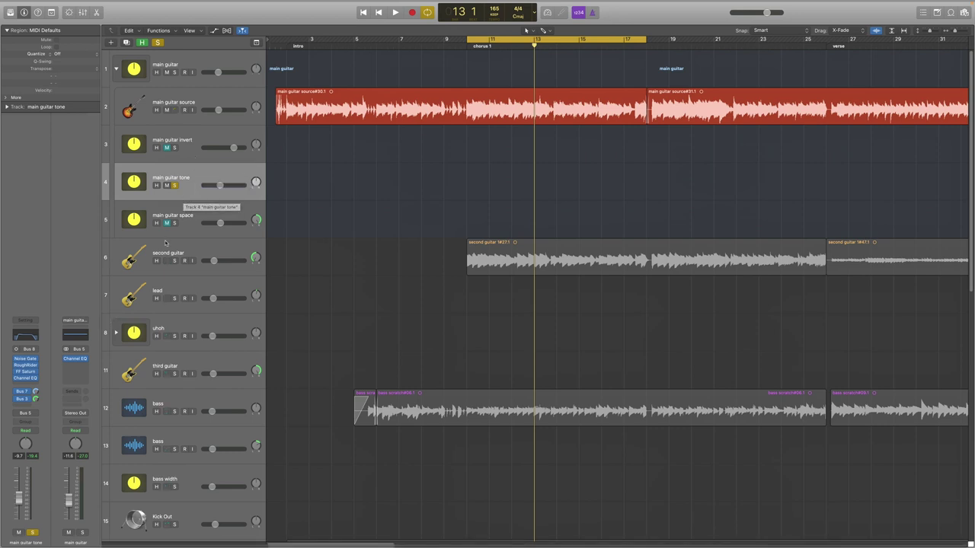
Inspect the Channel EQ on main guitar tone and the Sample Delay and Gain plug-ins on main guitar invert.
{"action": "left_click", "coordinate": [24, 378]}
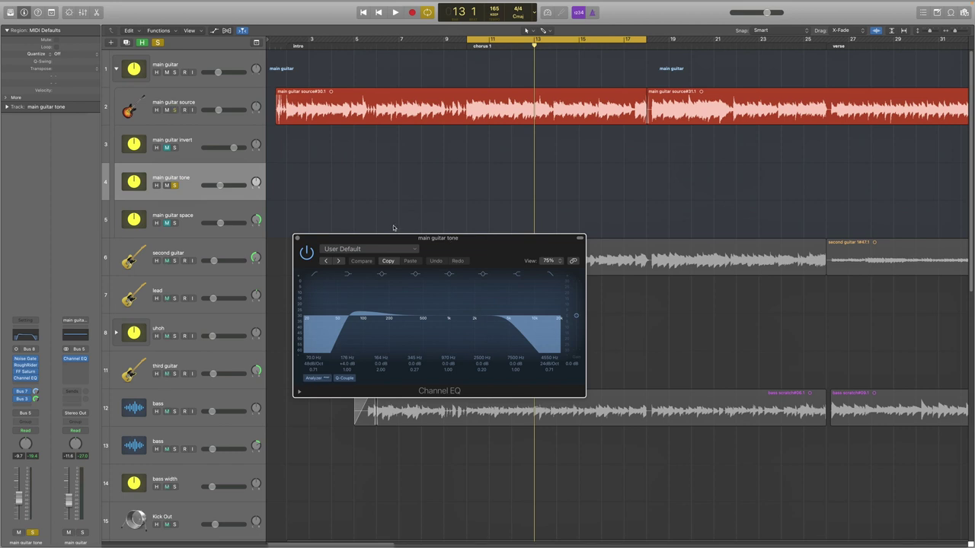
{"action": "left_click_drag", "start_coordinate": [438, 246], "coordinate": [437, 170]}
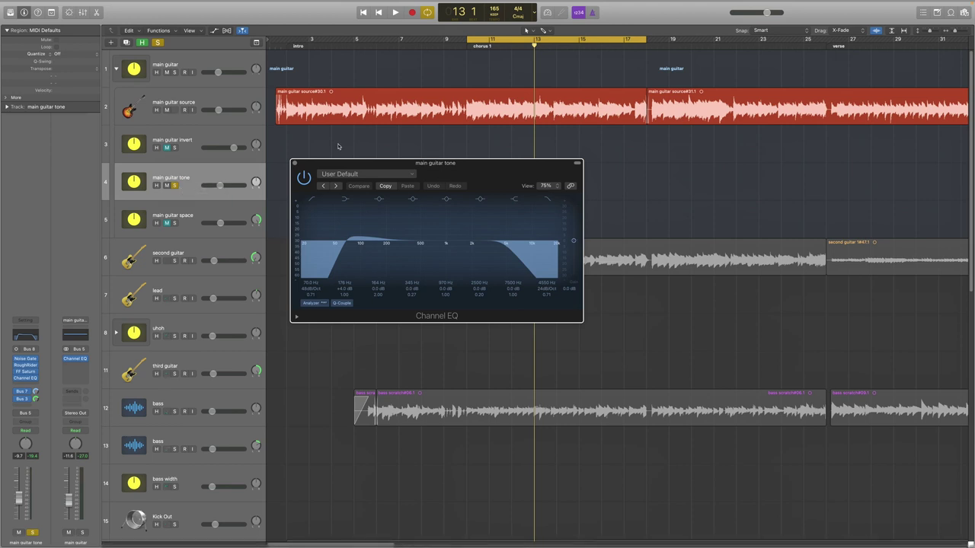
{"action": "left_click", "coordinate": [190, 151]}
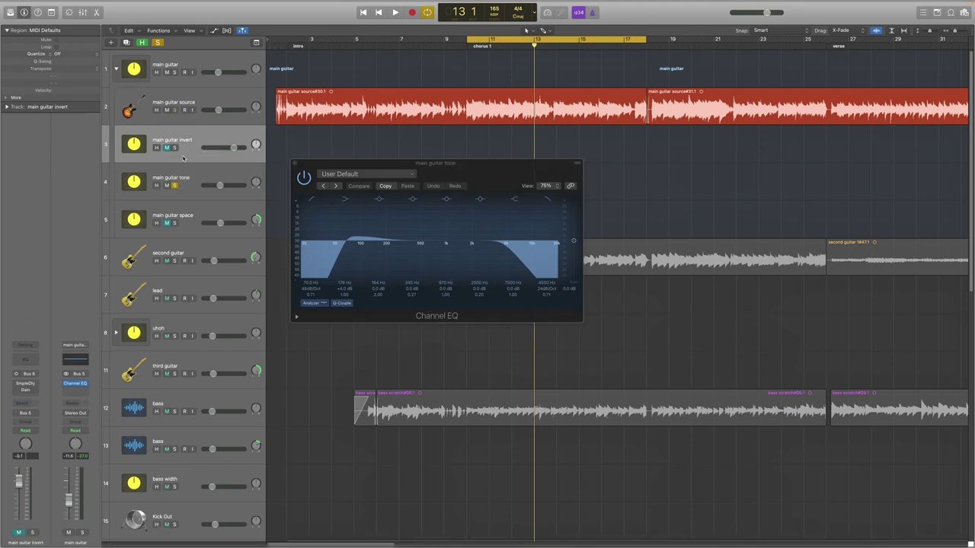
{"action": "left_click", "coordinate": [25, 384]}
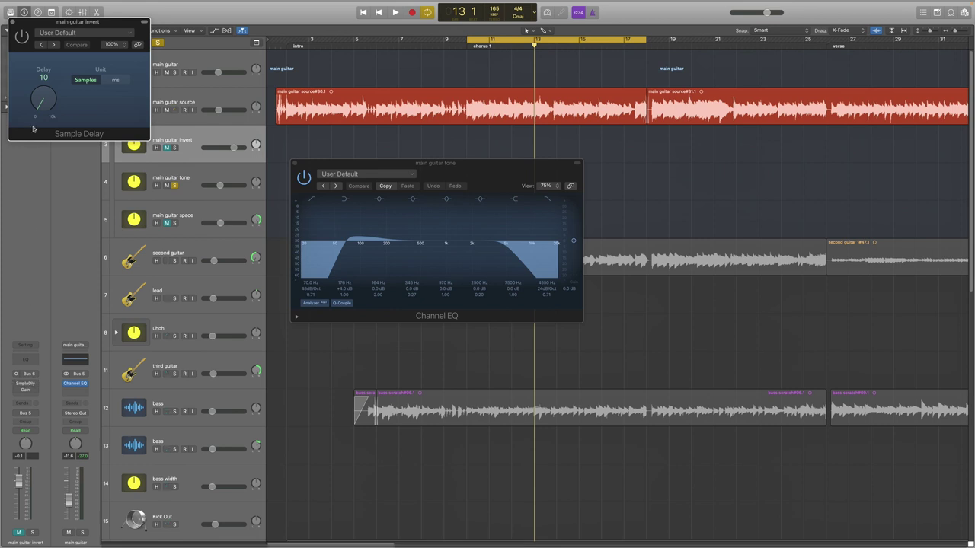
{"action": "left_click", "coordinate": [25, 389]}
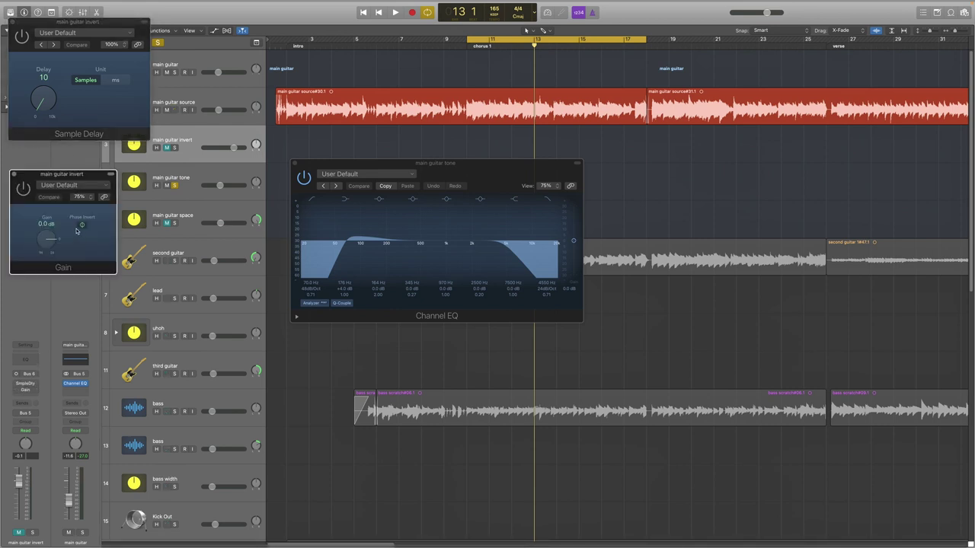
Close the Channel EQ, Sample Delay and Gain windows and solo main guitar invert again.
{"action": "left_click", "coordinate": [295, 164]}
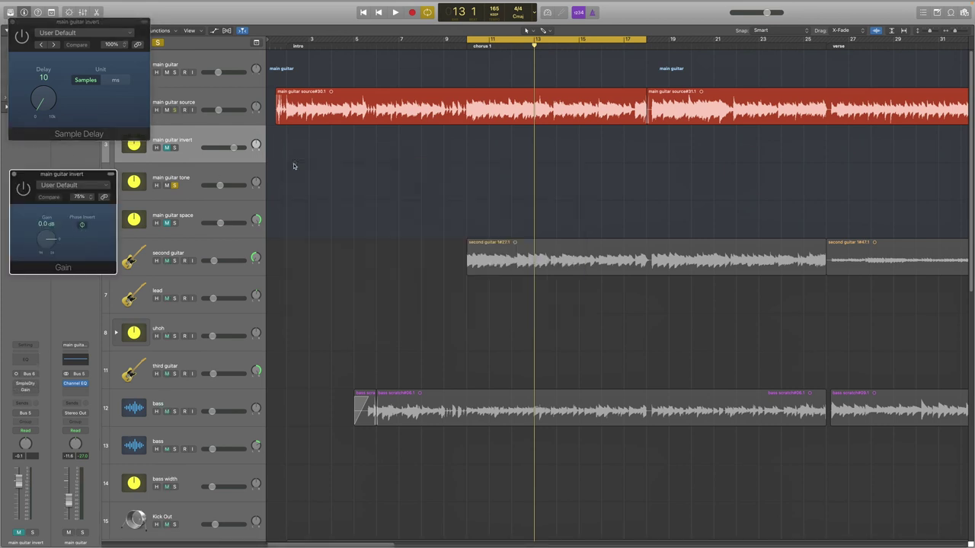
{"action": "left_click", "coordinate": [14, 22]}
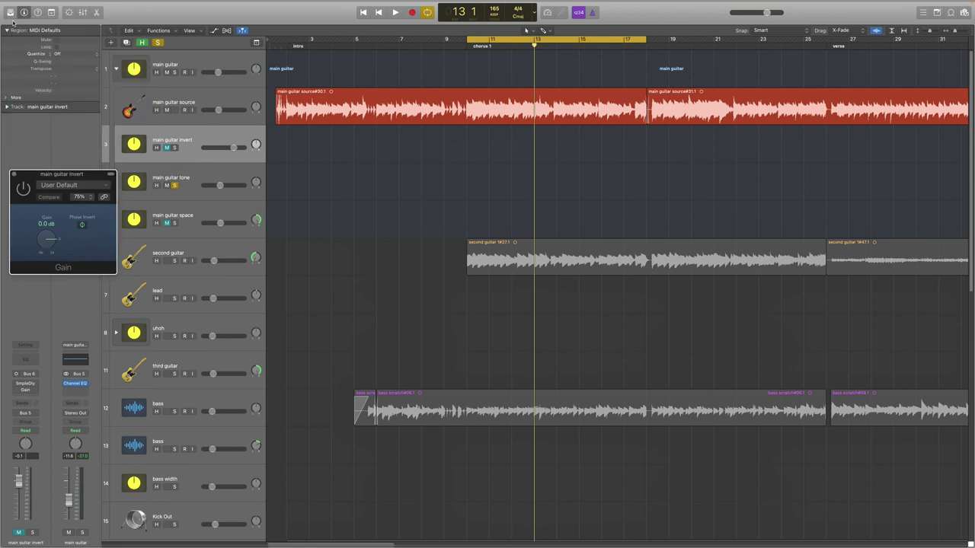
{"action": "left_click", "coordinate": [13, 173]}
{"action": "left_click", "coordinate": [174, 147]}
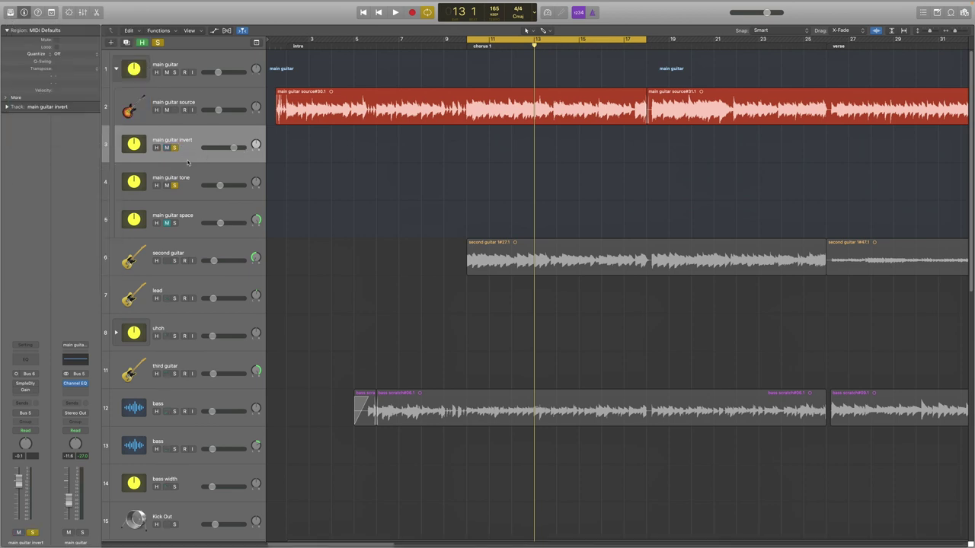
Reopen the bypassed Sample Delay and Gain on main guitar invert and play the cycled chorus without them.
{"action": "left_click", "coordinate": [25, 384]}
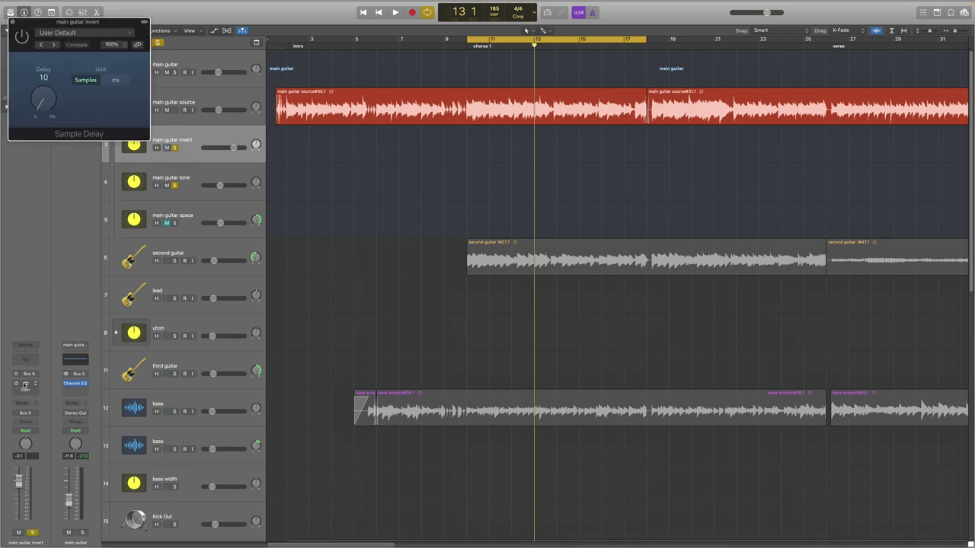
{"action": "left_click", "coordinate": [26, 387]}
{"action": "key", "text": "space"}
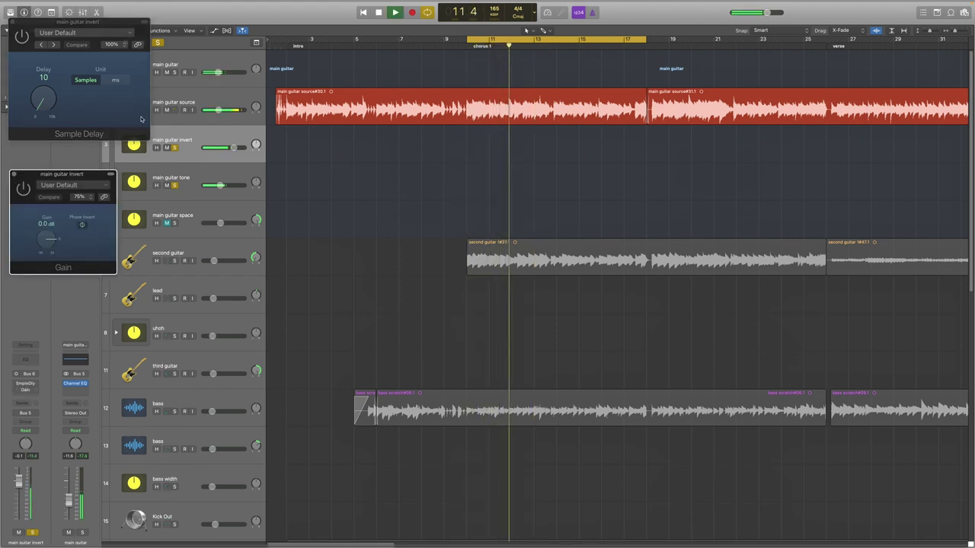
{"action": "key", "text": "space"}
Enable Sample Delay and Gain on main guitar invert, listen to the result, and close both plug-in windows.
{"action": "left_click", "coordinate": [22, 36]}
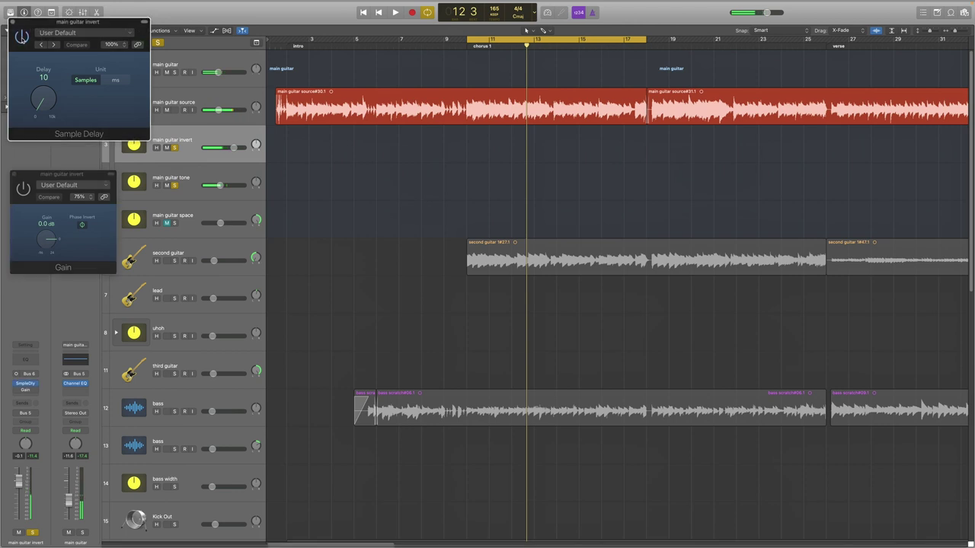
{"action": "left_click", "coordinate": [22, 188]}
{"action": "key", "text": "space"}
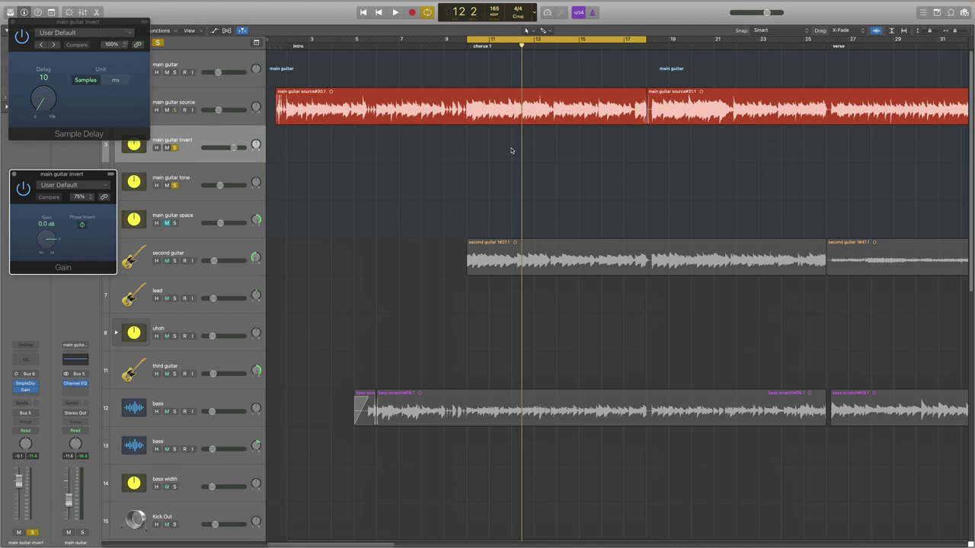
{"action": "key", "text": "super+w"}
{"action": "key", "text": "super+w"}
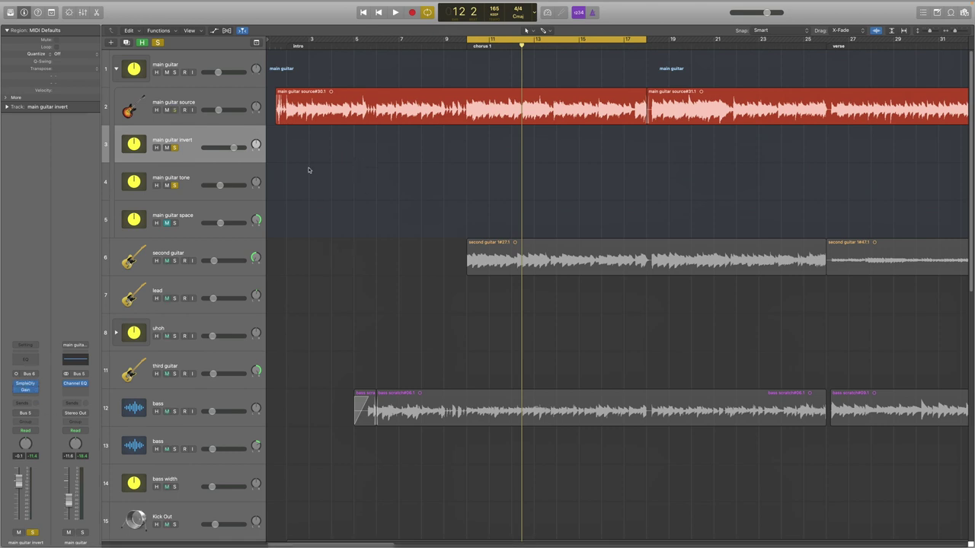
Solo main guitar space and play the cycled chorus with the invert, tone and space layers together.
{"action": "left_click", "coordinate": [185, 218]}
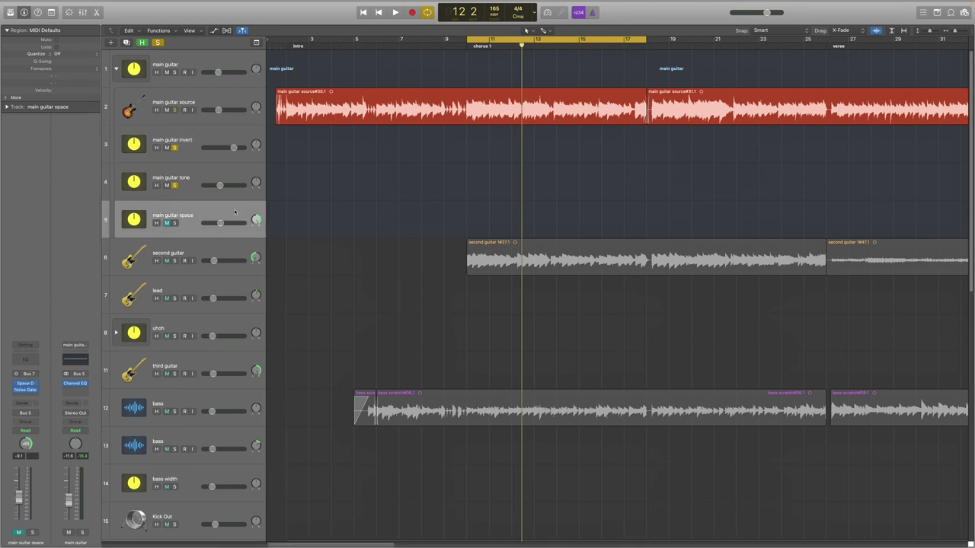
{"action": "key", "text": "s"}
{"action": "key", "text": "space"}
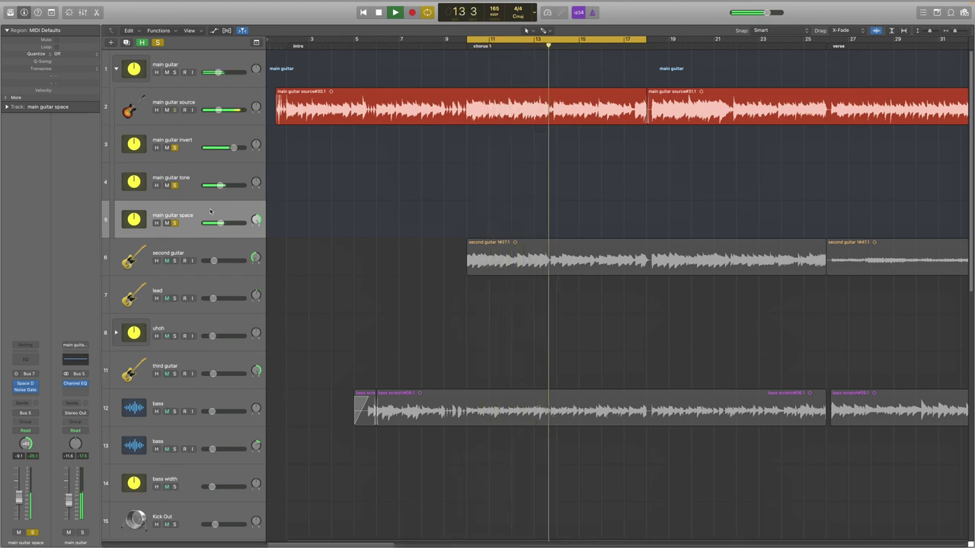
{"action": "left_click", "coordinate": [204, 96]}
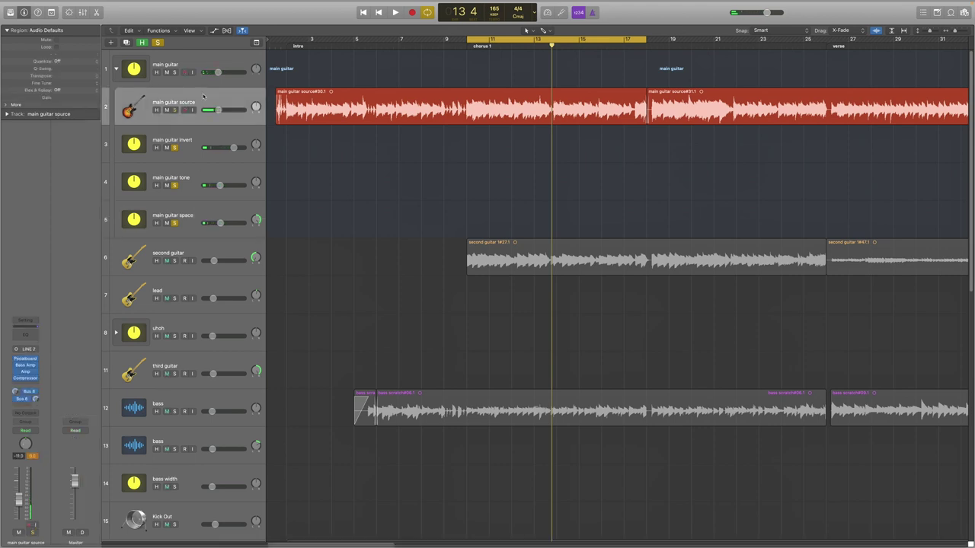
Isolate the dry main guitar by bypassing the plug-ins on the tone and source tracks, with invert and space muted.
{"action": "left_click", "coordinate": [195, 213]}
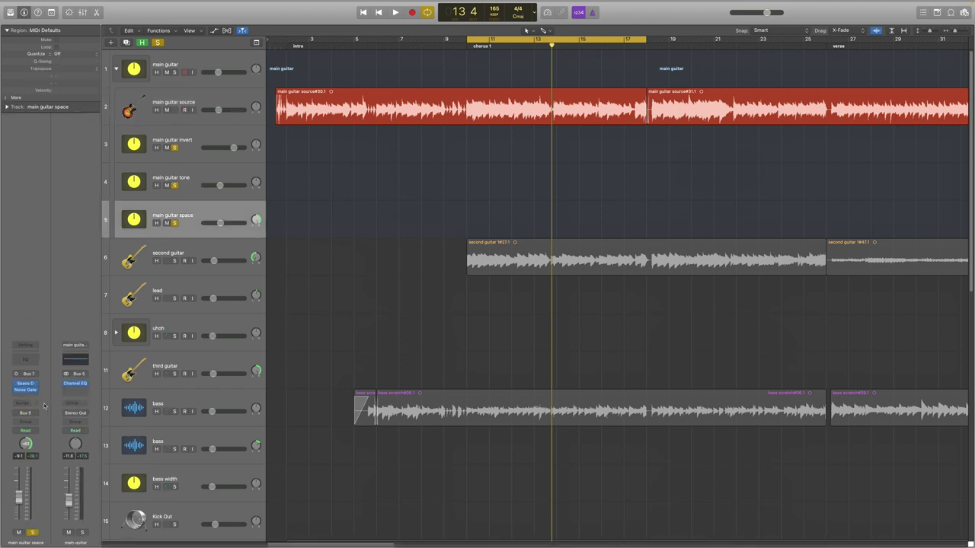
{"action": "left_click", "coordinate": [116, 197]}
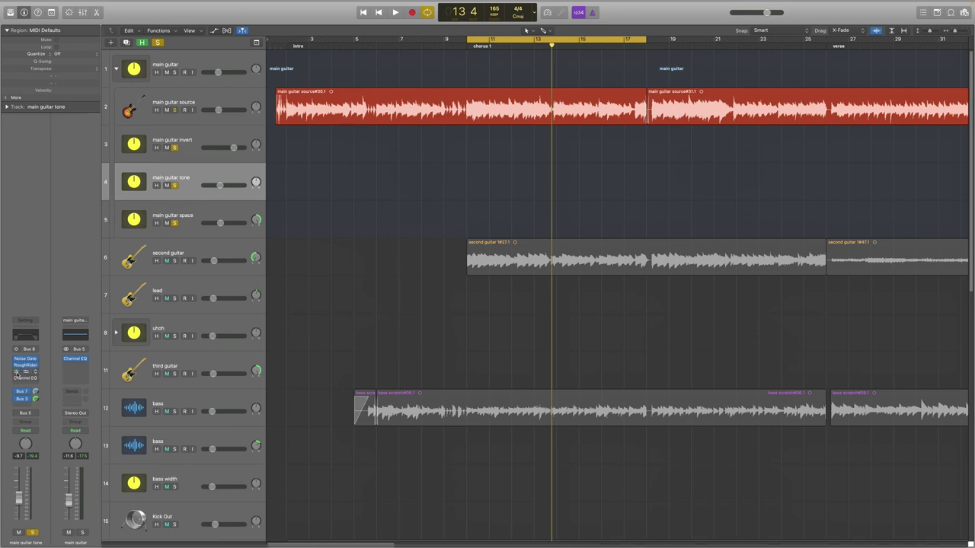
{"action": "left_click", "coordinate": [407, 122]}
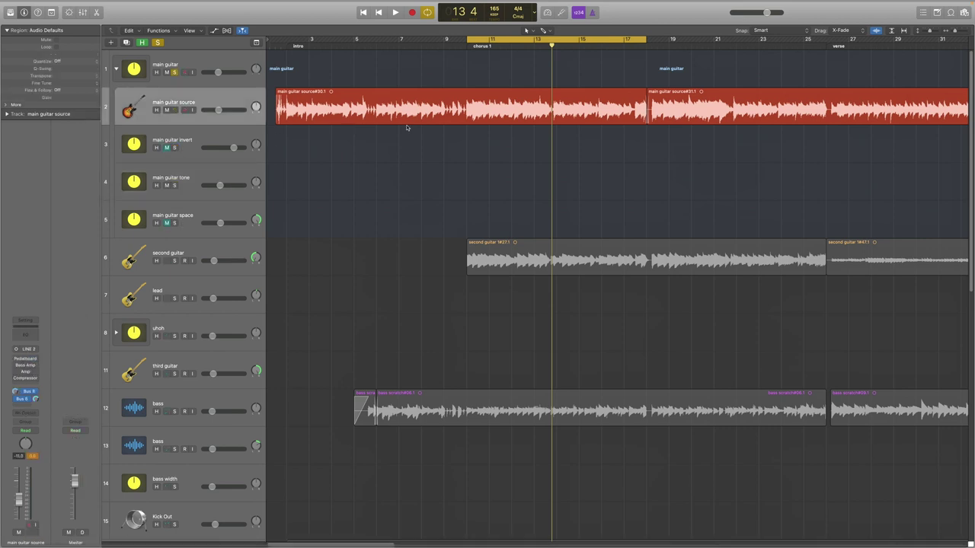
Play the cycled chorus with only the dry main guitar, all source and tone plug-ins bypassed.
{"action": "key", "text": "space"}
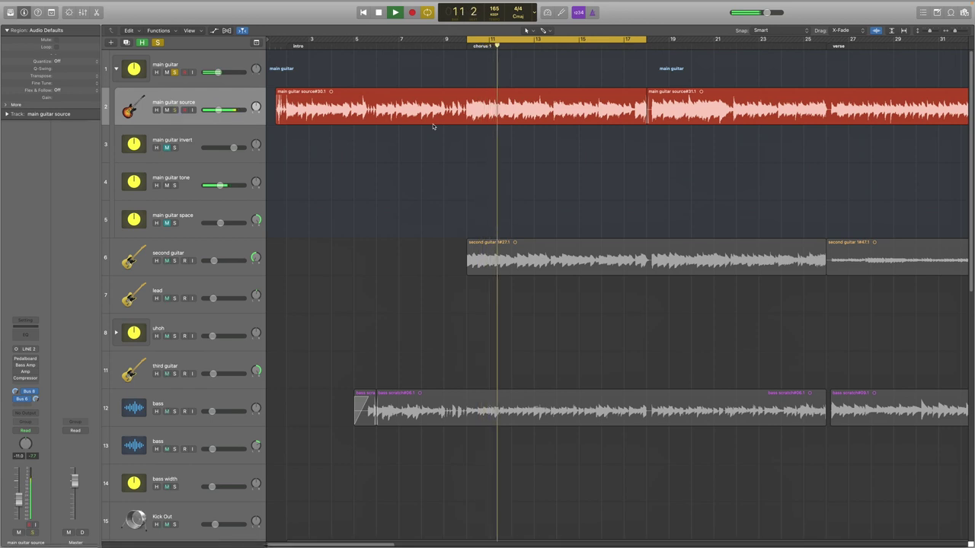
{"action": "key", "text": "space"}
{"action": "key", "text": "s"}
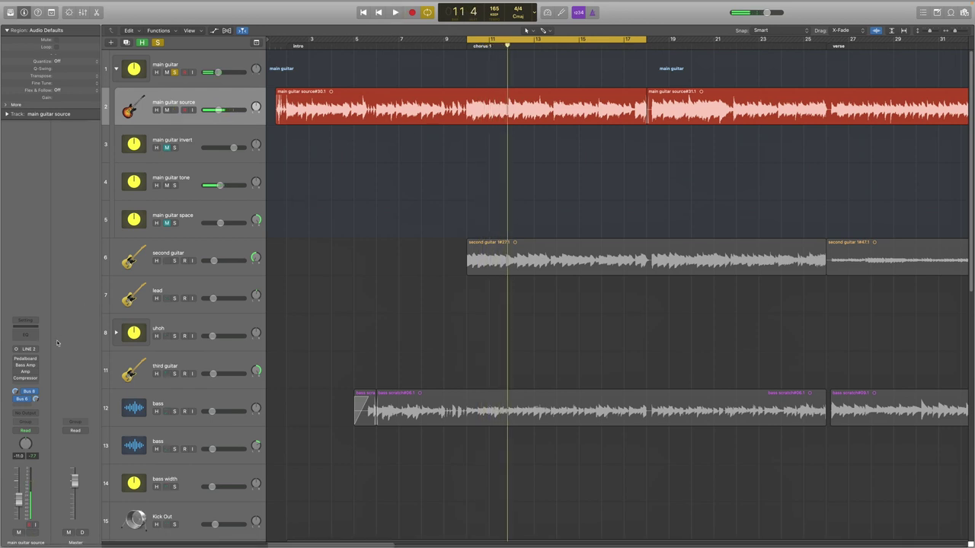
Enable Pedalboard on main guitar source, close its window and play the cycled chorus with the overdrive.
{"action": "left_click", "coordinate": [25, 358]}
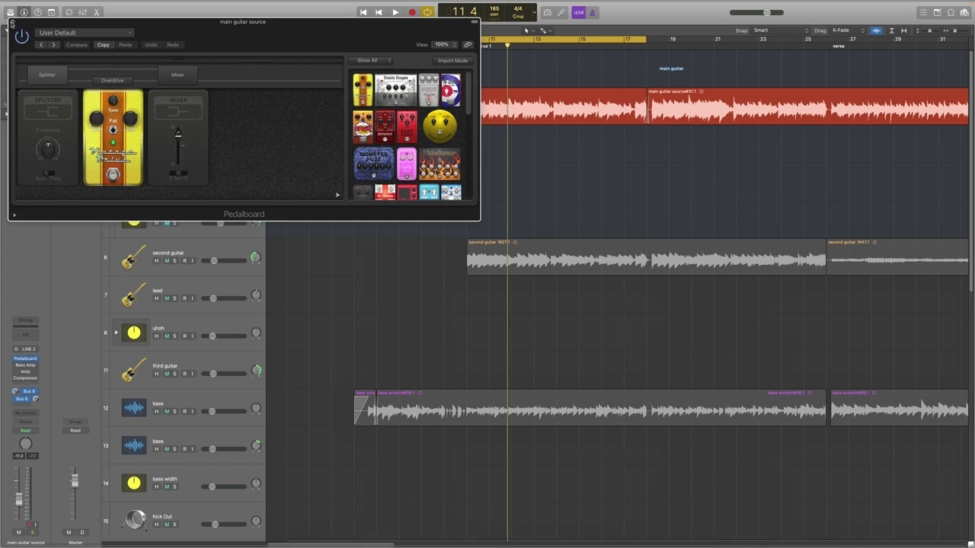
{"action": "left_click", "coordinate": [12, 22]}
{"action": "key", "text": "space"}
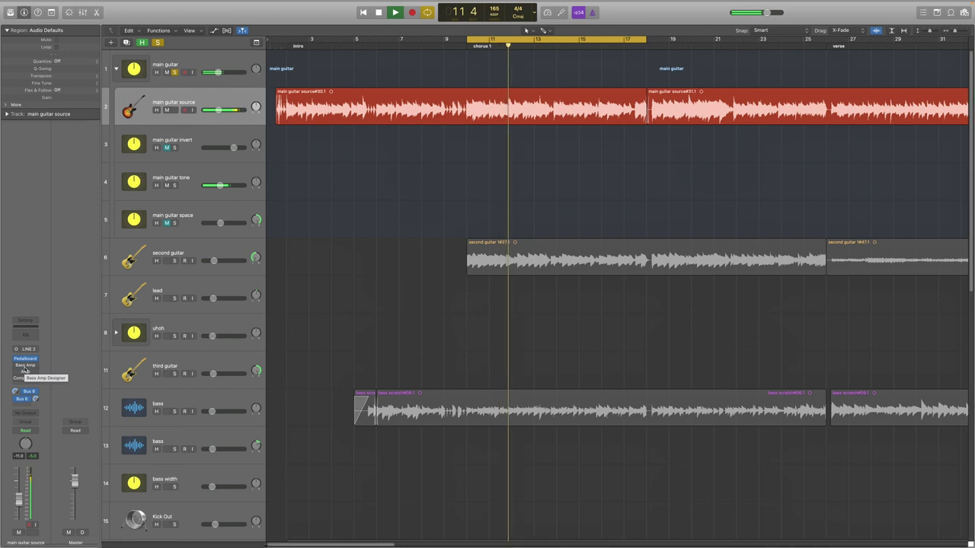
Enable Bass Amp Designer on main guitar source, listen to the cycled chorus and close the plug-in window.
{"action": "left_click", "coordinate": [25, 367]}
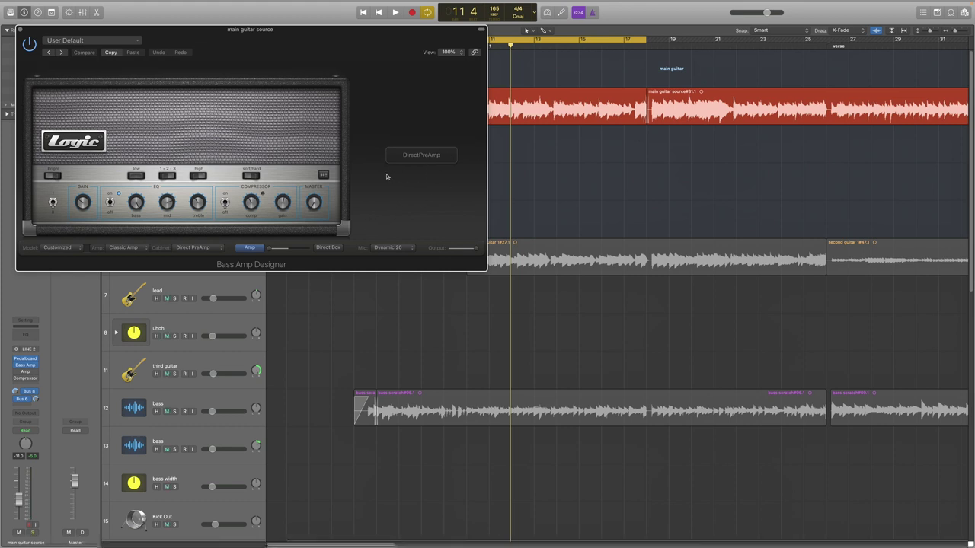
{"action": "key", "text": "space"}
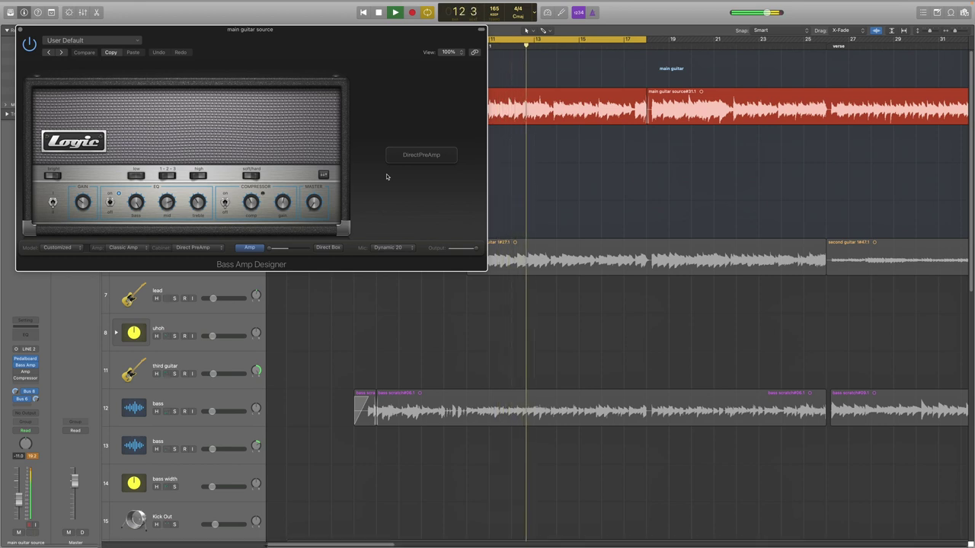
{"action": "key", "text": "space"}
{"action": "left_click", "coordinate": [20, 30]}
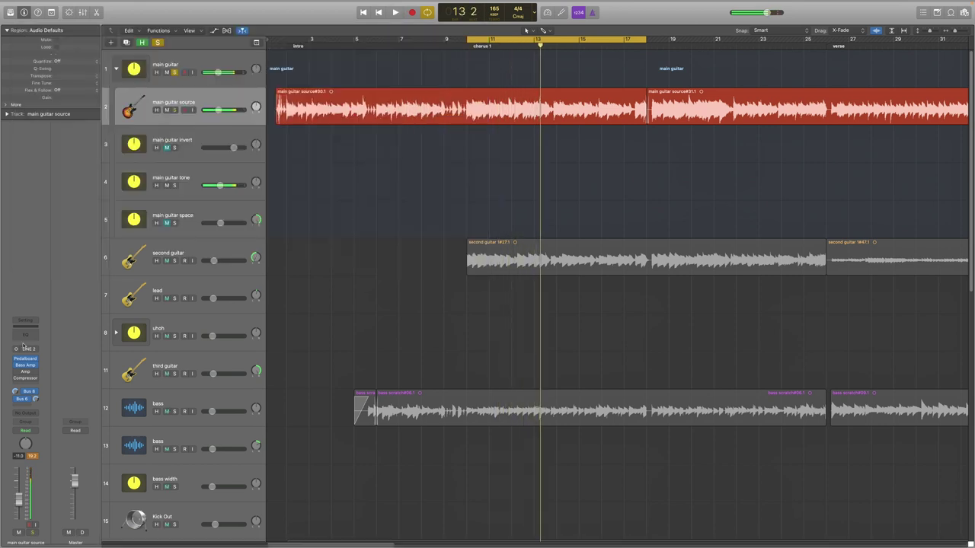
Enable Amp Designer on main guitar source, play the cycled chorus through it and close the plug-in window.
{"action": "left_click", "coordinate": [26, 373]}
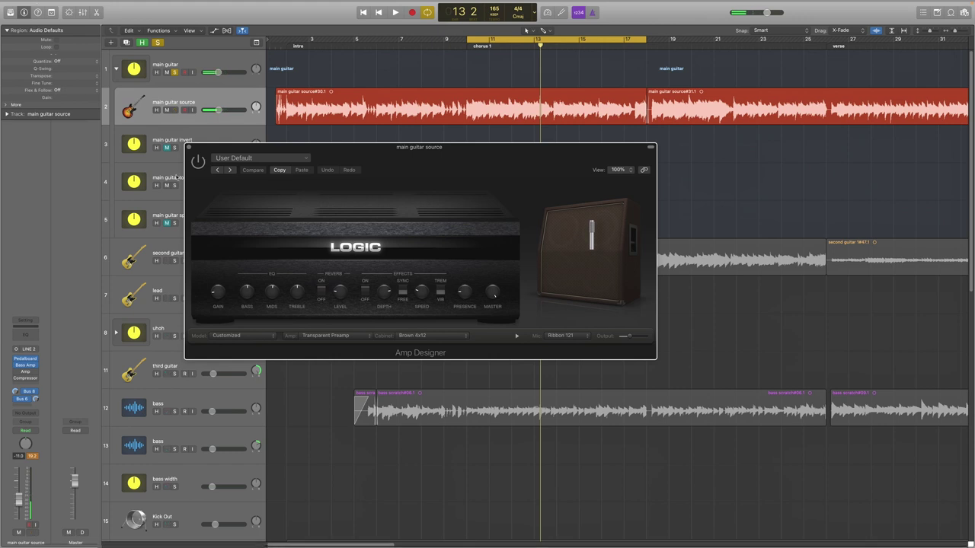
{"action": "left_click", "coordinate": [197, 162]}
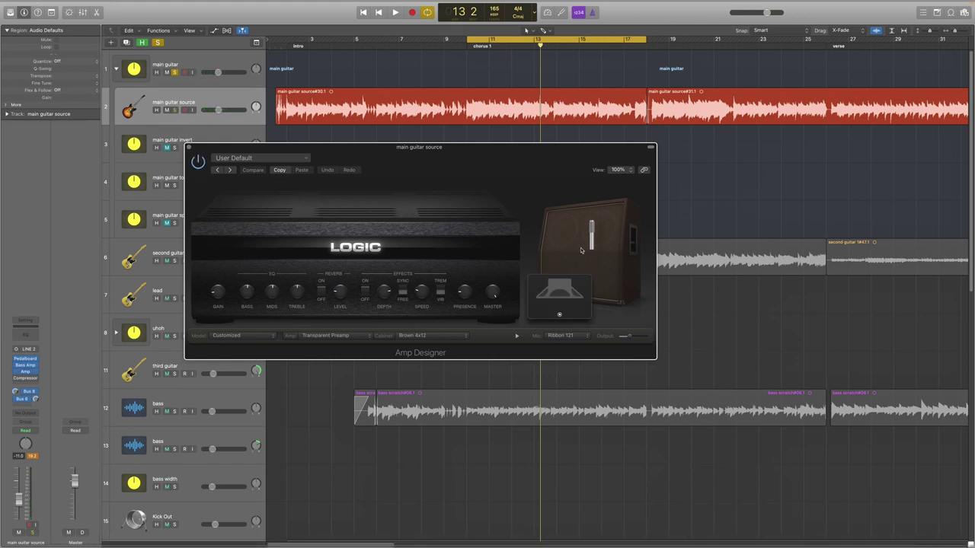
{"action": "mouse_move", "coordinate": [567, 295]}
{"action": "key", "text": "space"}
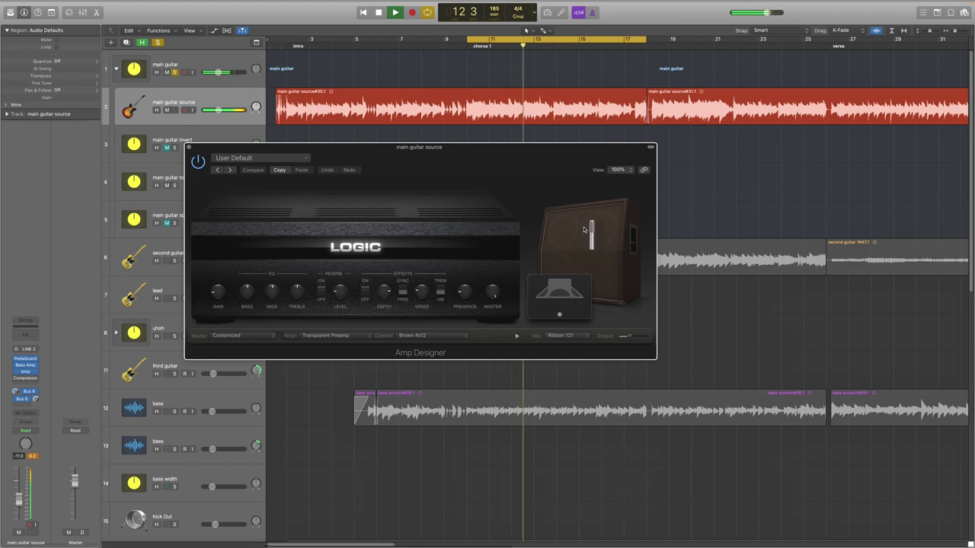
{"action": "key", "text": "space"}
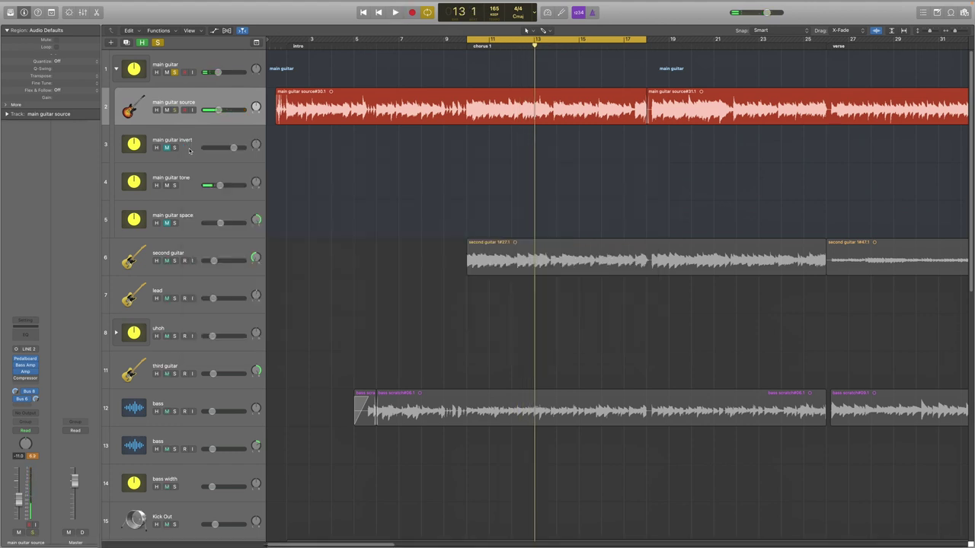
{"action": "left_click", "coordinate": [189, 147]}
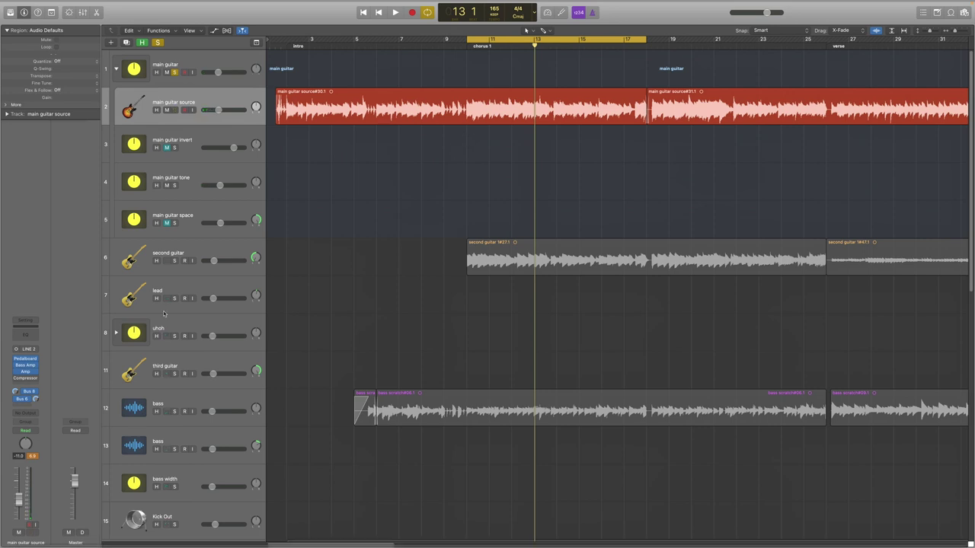
Enable the Compressor on main guitar source and play the cycled chorus with the full source chain.
{"action": "left_click", "coordinate": [25, 378]}
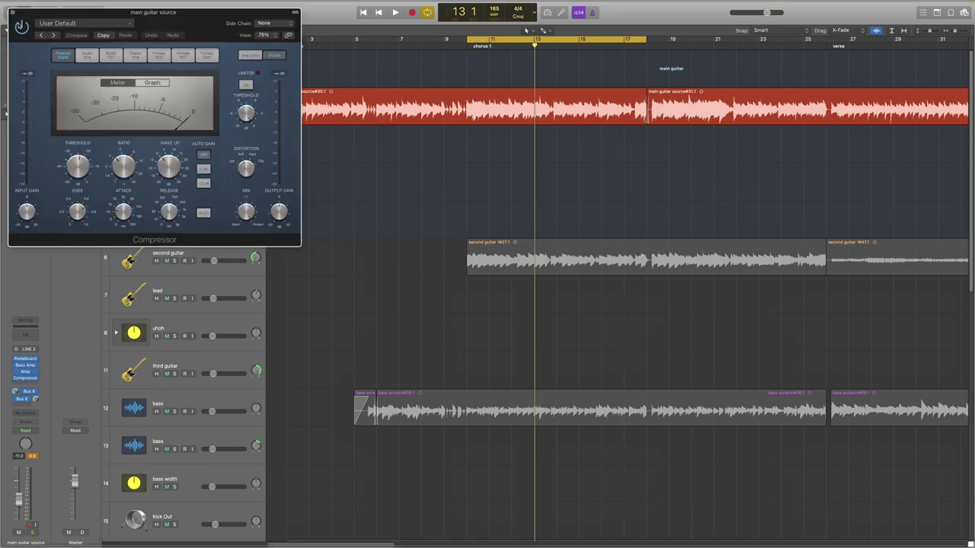
{"action": "key", "text": "space"}
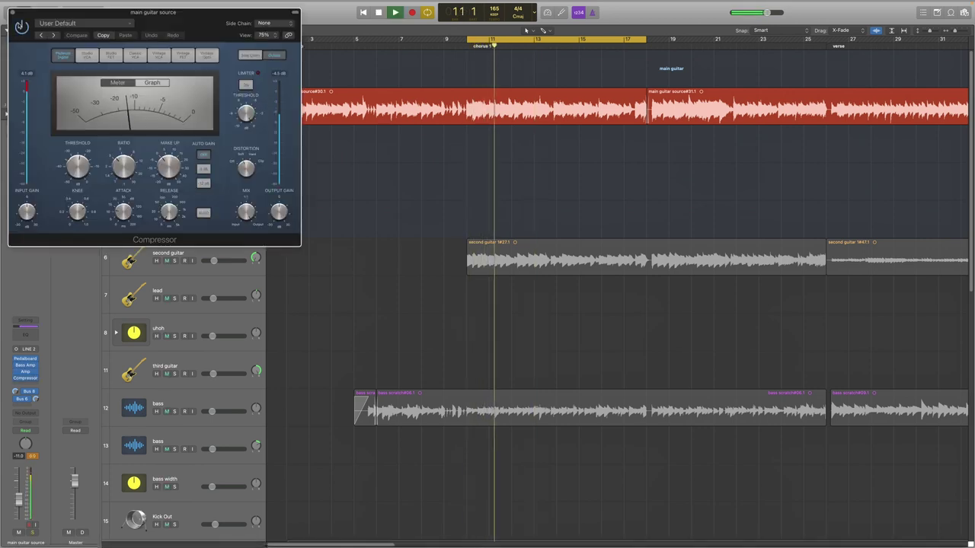
{"action": "key", "text": "space"}
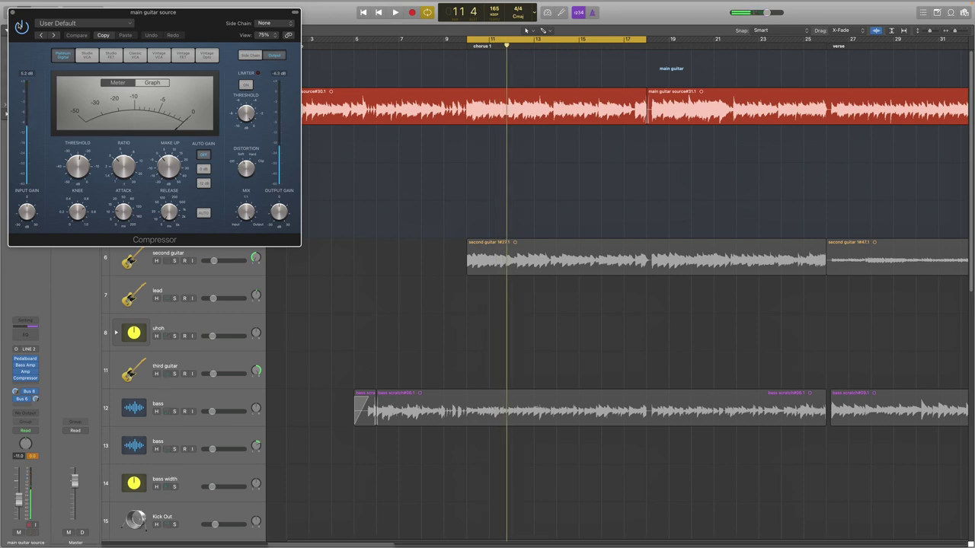
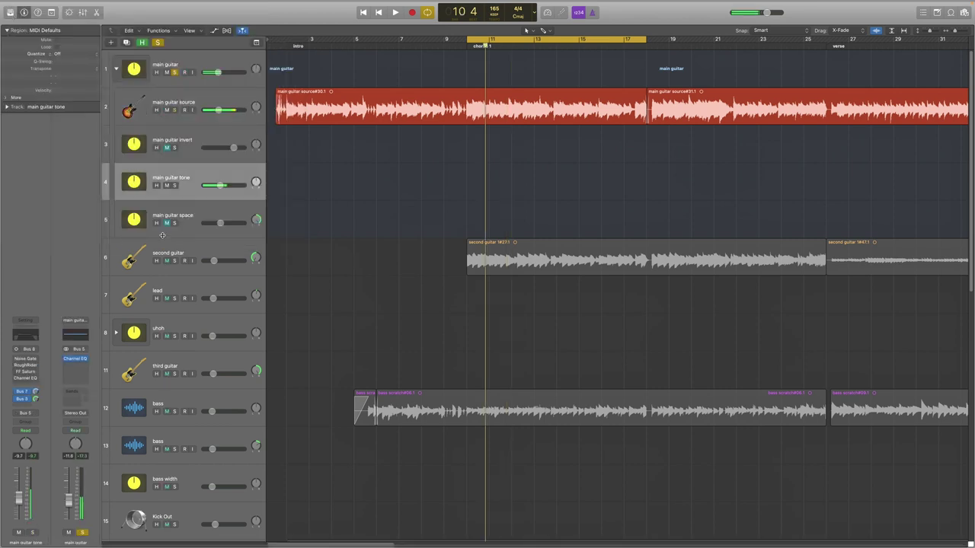
Enable the Noise Gate on main guitar tone, listen to the cycled chorus and close the plug-in window.
{"action": "left_click", "coordinate": [25, 358]}
{"action": "key", "text": "space"}
{"action": "key", "text": "space"}
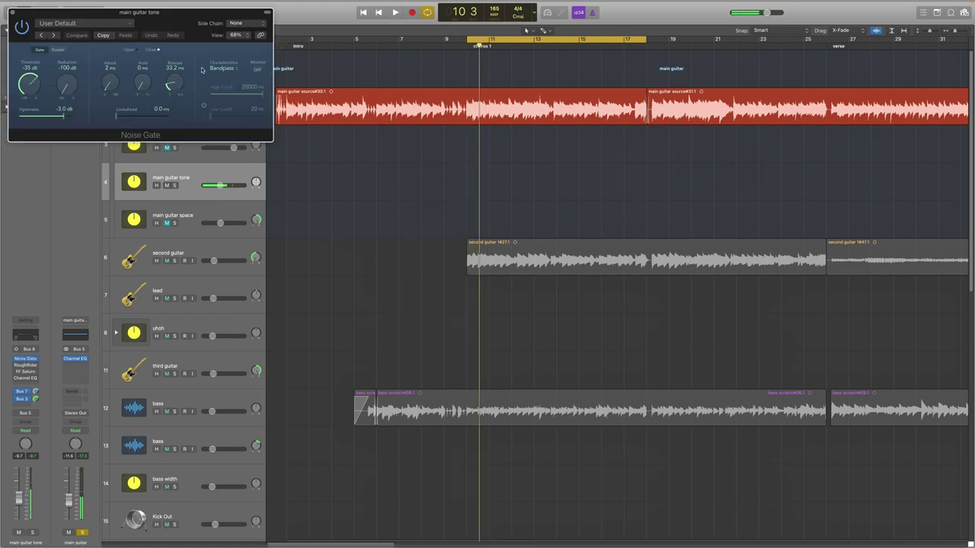
{"action": "left_click", "coordinate": [11, 12]}
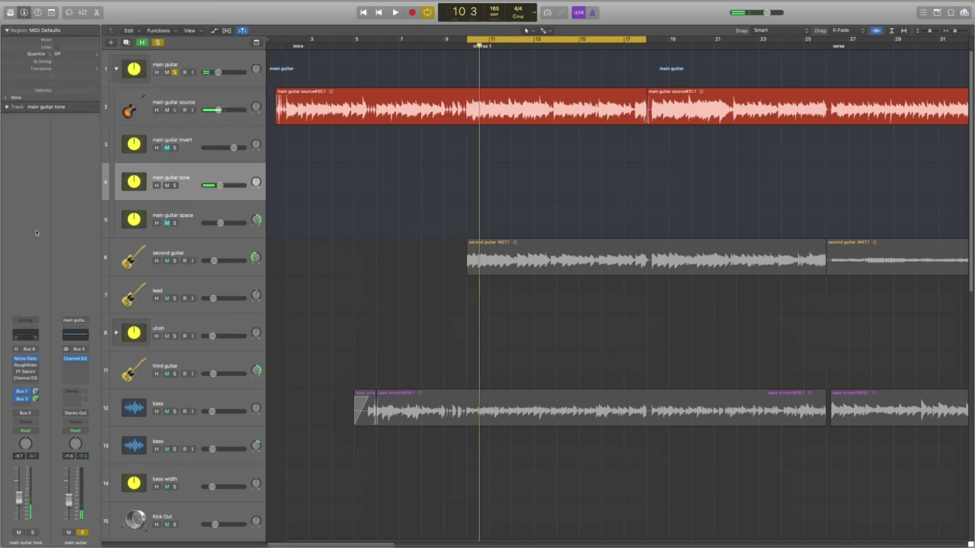
Enable RoughRider3 on main guitar tone, play the cycled chorus with its compression and close the plug-in window.
{"action": "left_click", "coordinate": [25, 365]}
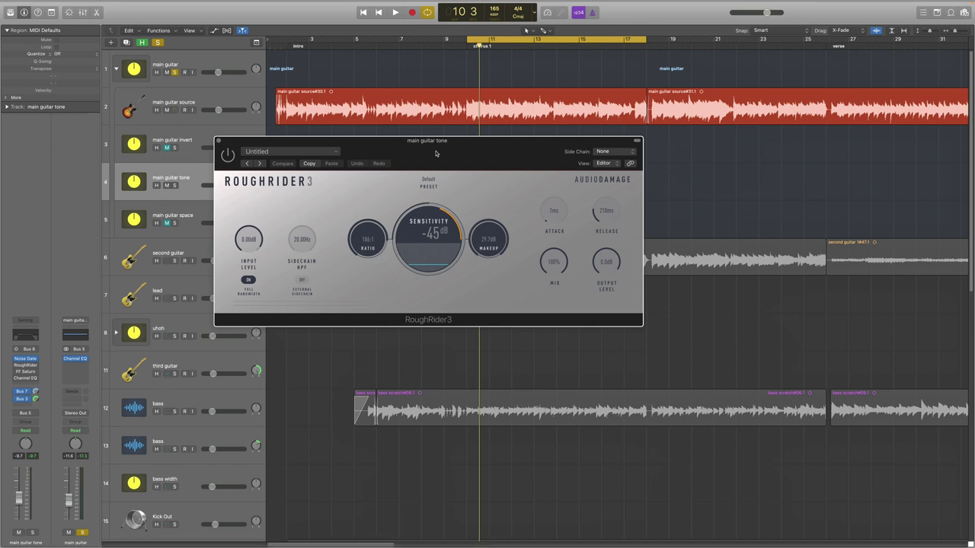
{"action": "key", "text": "space"}
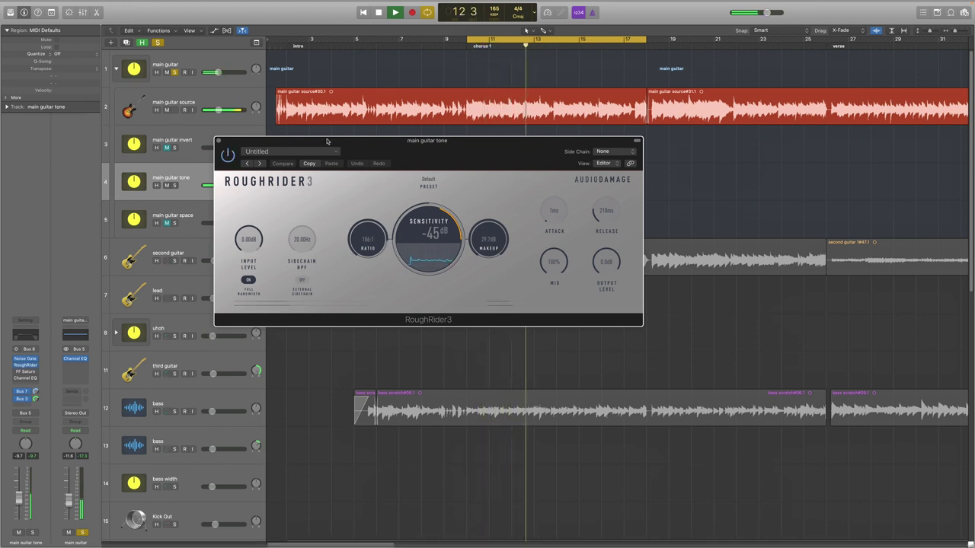
{"action": "key", "text": "space"}
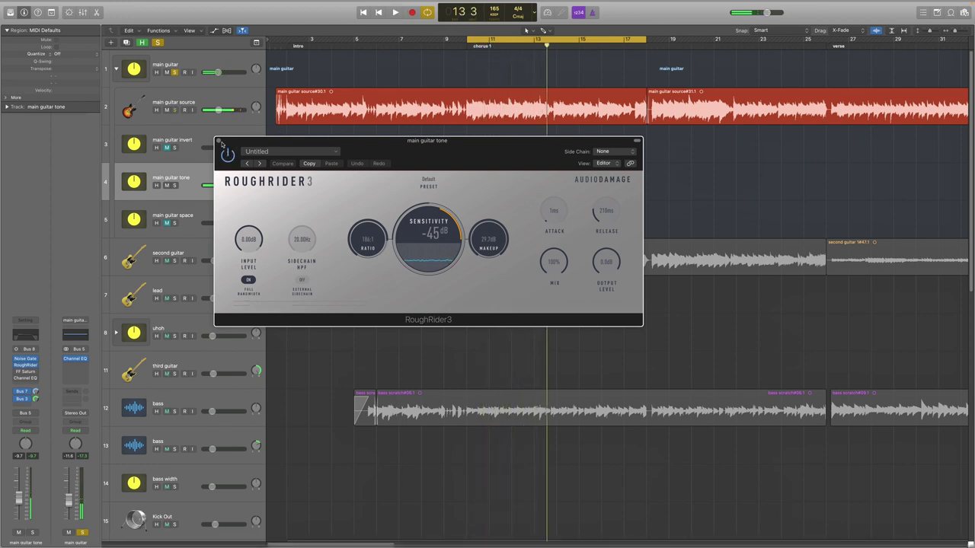
{"action": "left_click", "coordinate": [220, 142]}
Enable FF Saturn on main guitar tone, play the cycled chorus with the saturation and close the plug-in window.
{"action": "left_click", "coordinate": [25, 371]}
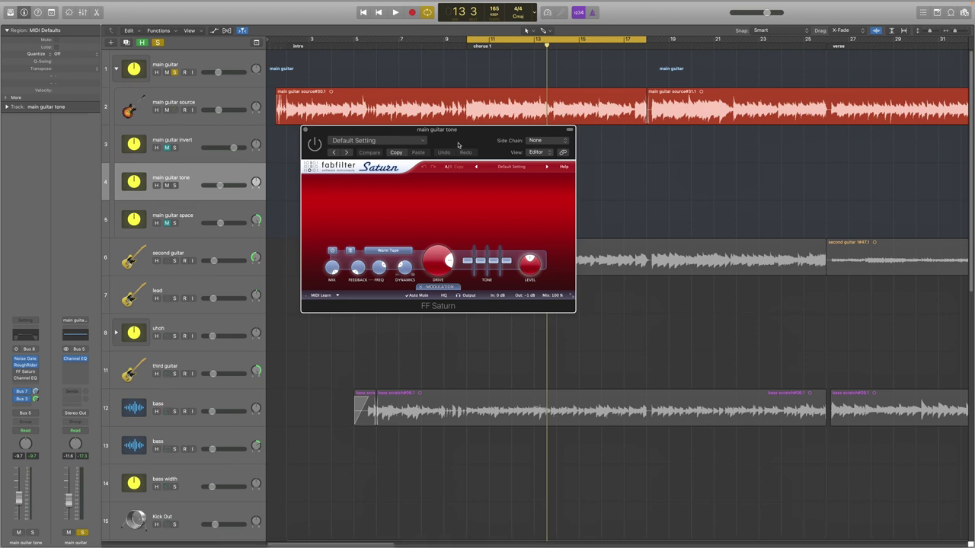
{"action": "mouse_move", "coordinate": [404, 268]}
{"action": "key", "text": "space"}
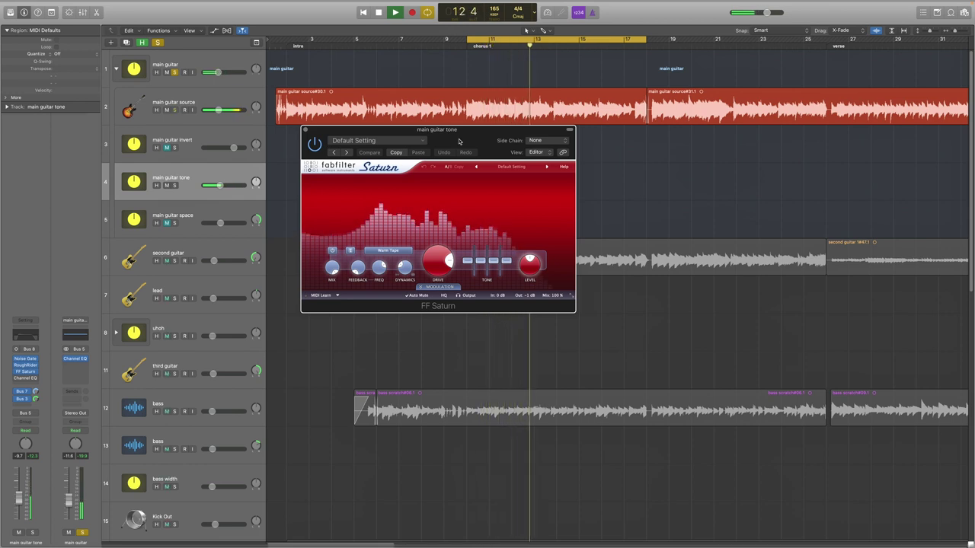
{"action": "key", "text": "space"}
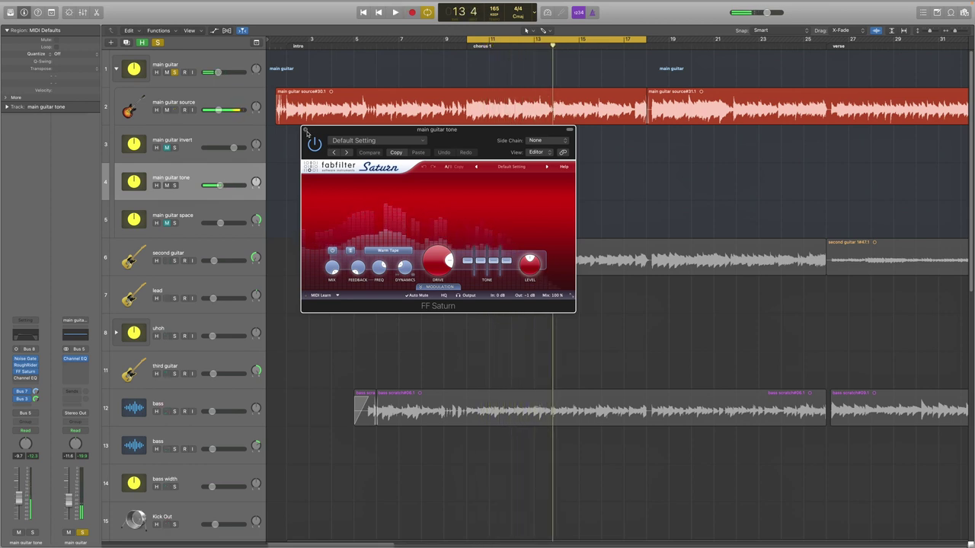
{"action": "left_click", "coordinate": [305, 131]}
Compare the chorus with Channel EQ on main guitar tone bypassed and active, leave the EQ enabled and close its window.
{"action": "left_click", "coordinate": [26, 378]}
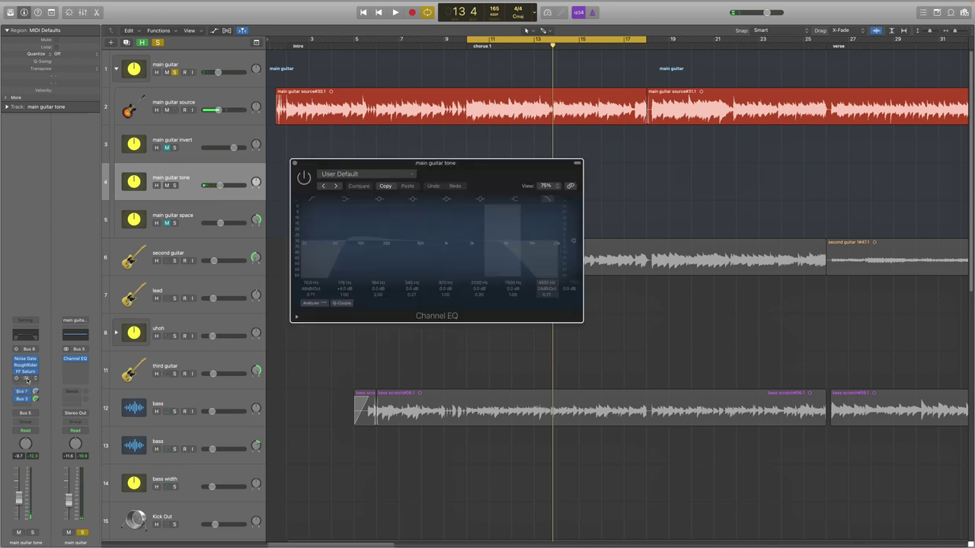
{"action": "left_click", "coordinate": [304, 177]}
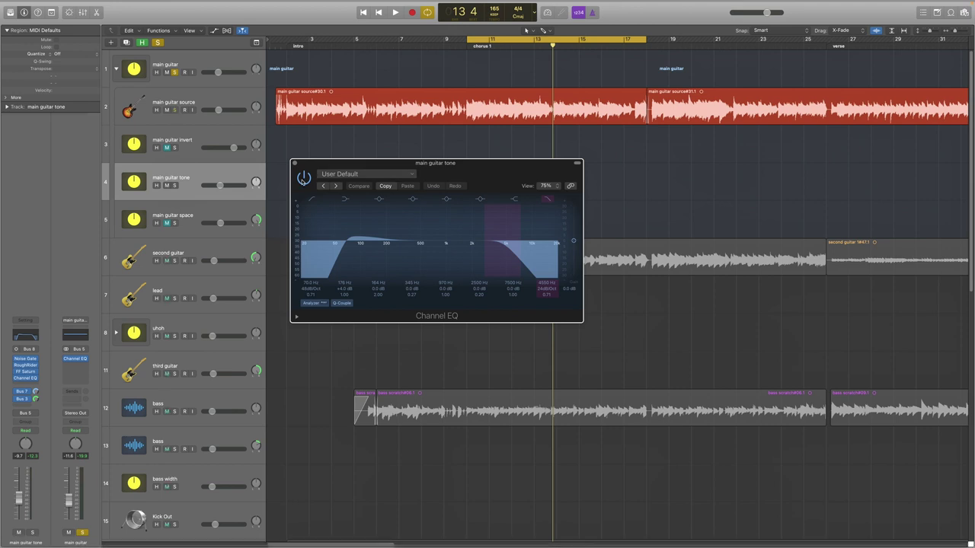
{"action": "left_click", "coordinate": [304, 177]}
{"action": "key", "text": "space"}
{"action": "left_click", "coordinate": [304, 177]}
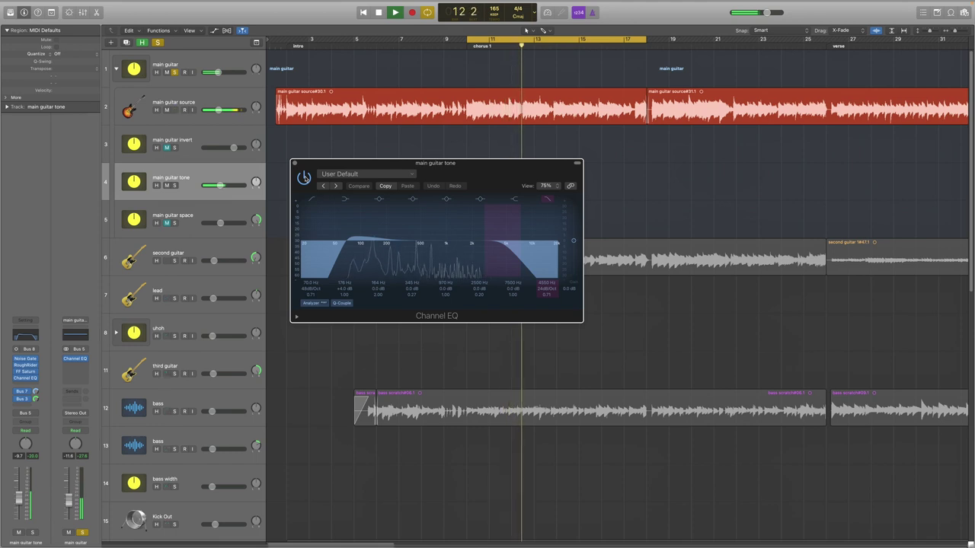
{"action": "key", "text": "space"}
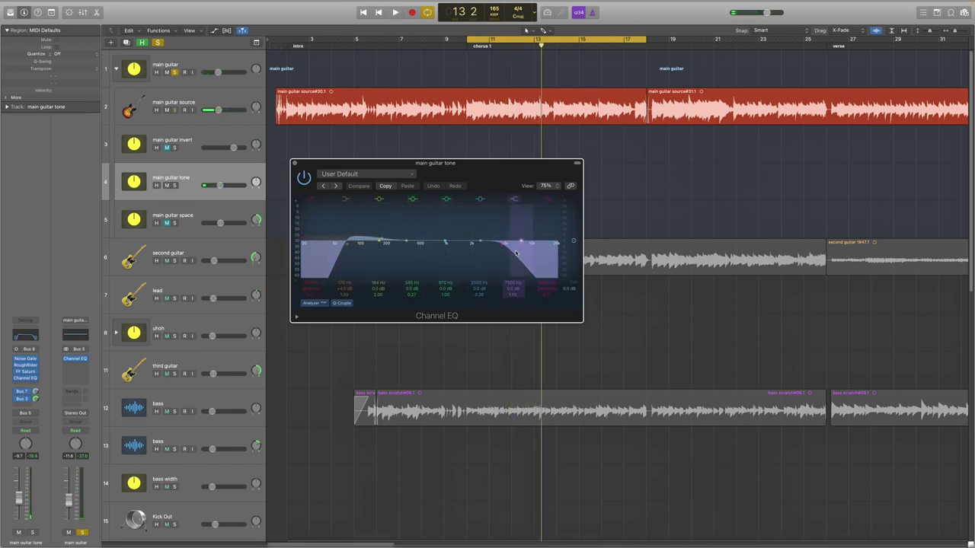
{"action": "left_click", "coordinate": [295, 164]}
Unmute main guitar invert, enable its Sample Delay and Gain plug-ins, and play the cycled chorus with this layer added.
{"action": "left_click", "coordinate": [184, 146]}
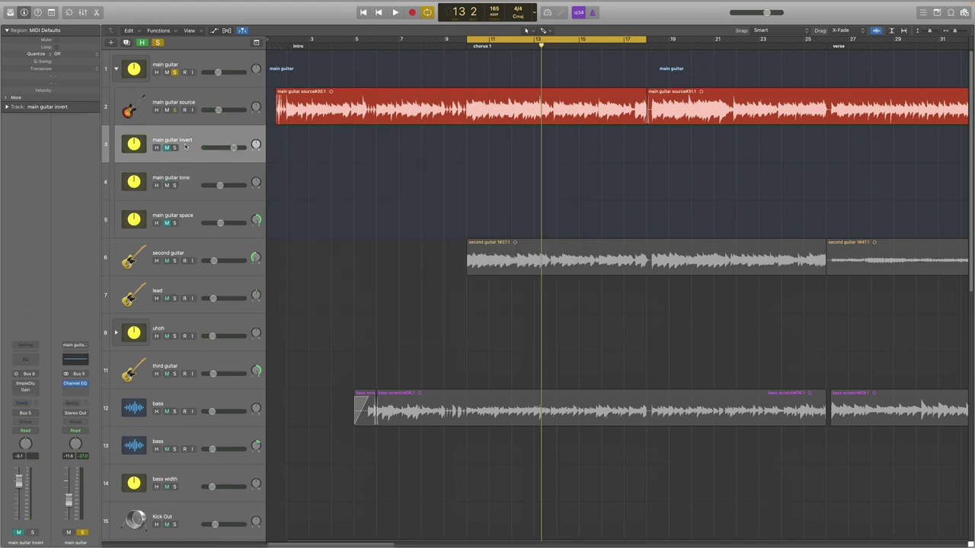
{"action": "left_click", "coordinate": [168, 148]}
{"action": "mouse_move", "coordinate": [15, 391]}
{"action": "key", "text": "space"}
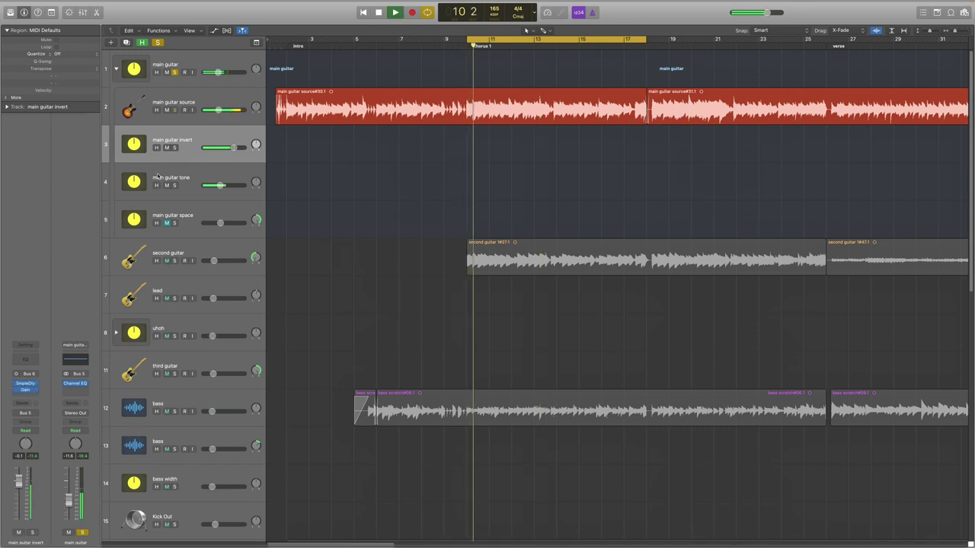
{"action": "key", "text": "space"}
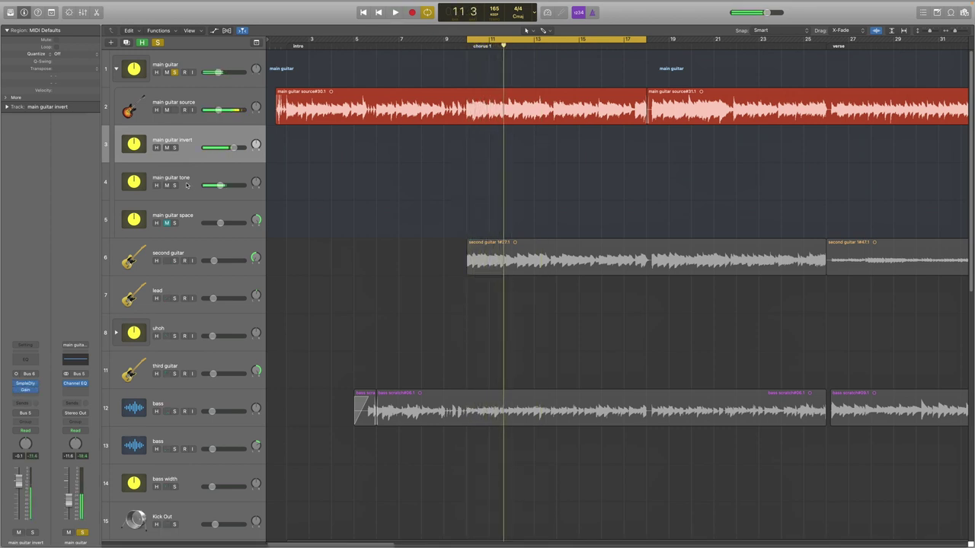
Unmute main guitar space, enable its Space Designer and Noise Gate, and play the cycled chorus with all layers.
{"action": "left_click", "coordinate": [189, 212]}
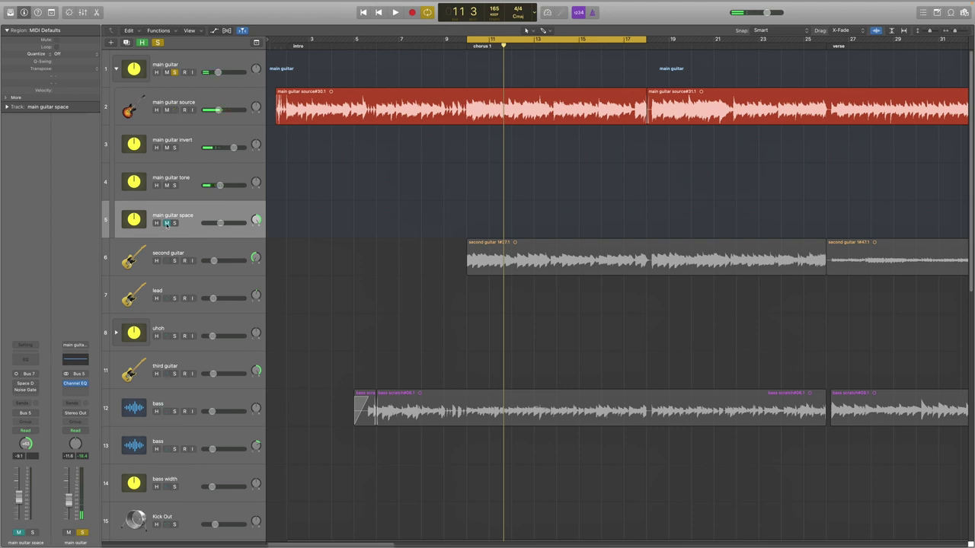
{"action": "left_click", "coordinate": [166, 223]}
{"action": "mouse_move", "coordinate": [23, 384]}
{"action": "key", "text": "space"}
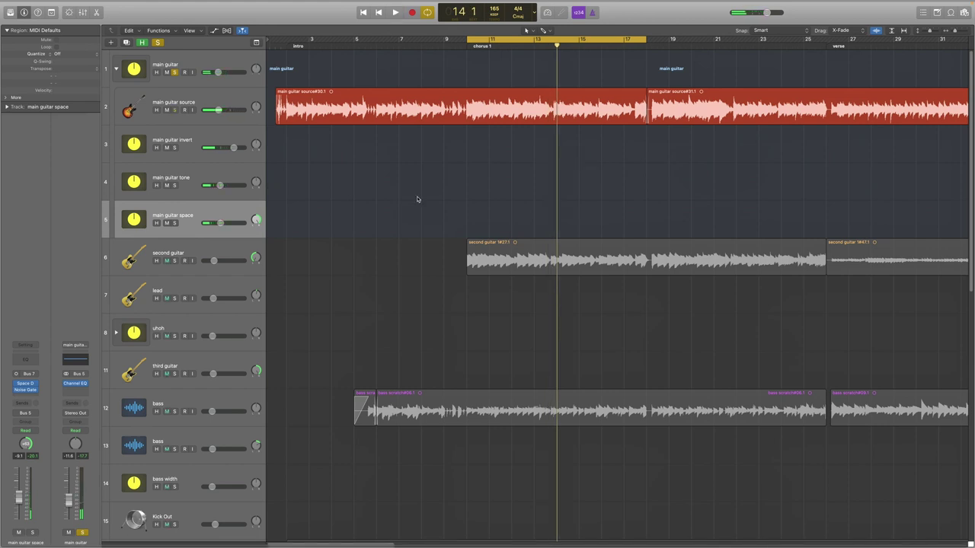
Cycle the start of chorus 1 from bar 10, solo second guitar and play the section.
{"action": "left_click", "coordinate": [228, 246]}
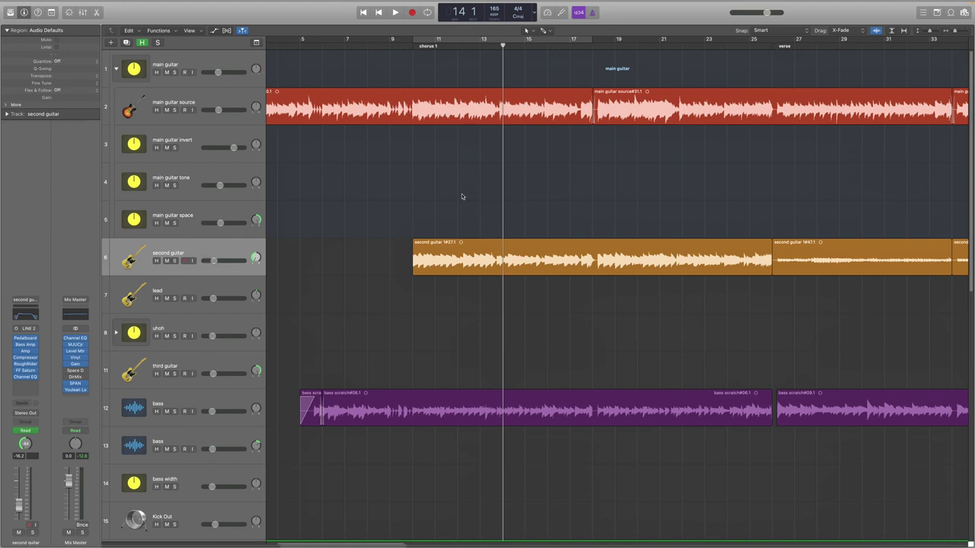
{"action": "left_click", "coordinate": [413, 45]}
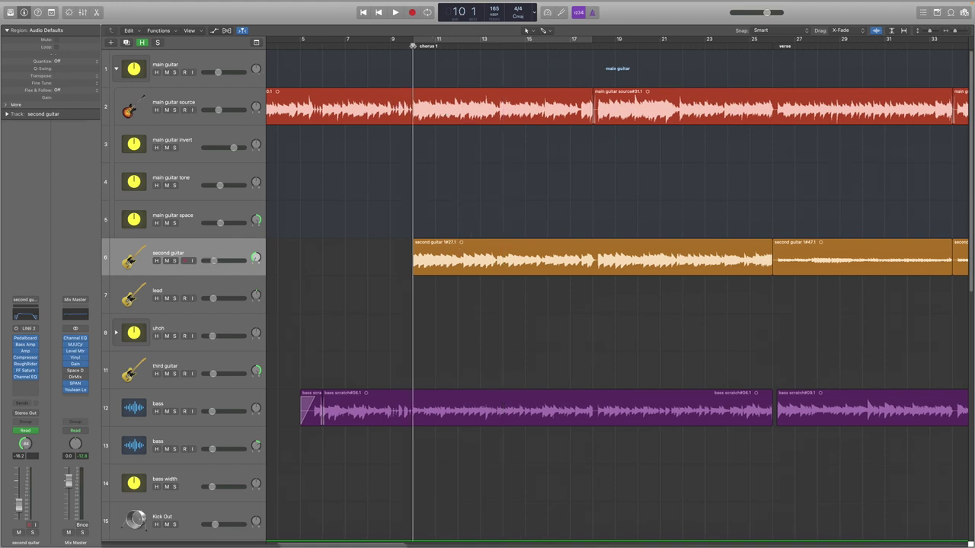
{"action": "key", "text": "c"}
{"action": "key", "text": "s"}
{"action": "key", "text": "space"}
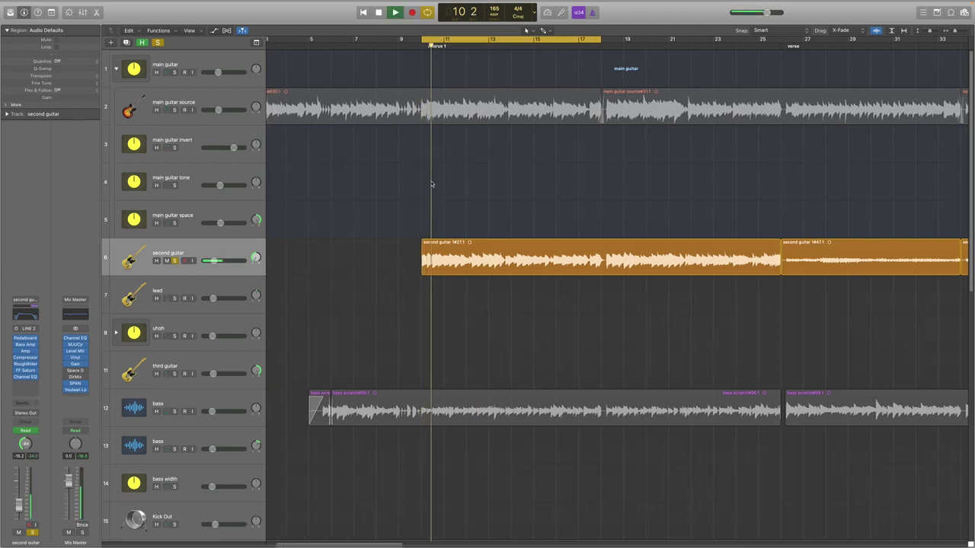
{"action": "scroll", "coordinate": [225, 243], "scroll_direction": "left", "scroll_amount": 3}
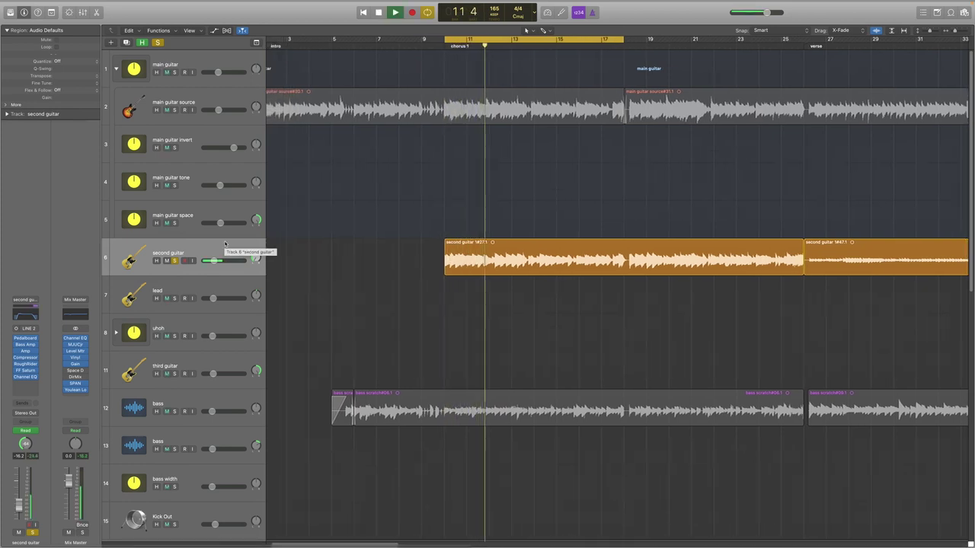
{"action": "scroll", "coordinate": [225, 243], "scroll_direction": "left", "scroll_amount": 2}
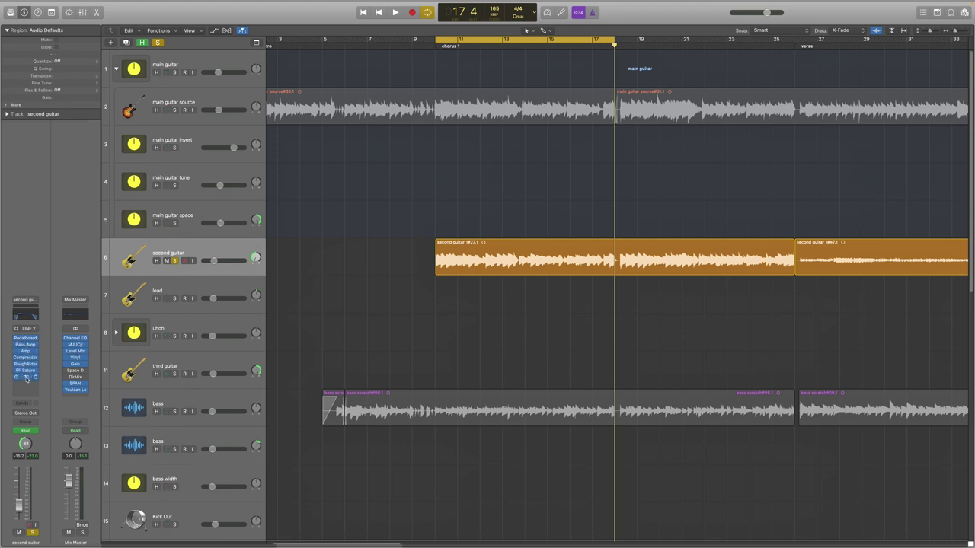
Inspect the Channel EQ on second guitar, close its window and resume playing the cycled chorus.
{"action": "left_click", "coordinate": [25, 377]}
{"action": "left_click", "coordinate": [12, 13]}
{"action": "key", "text": "space"}
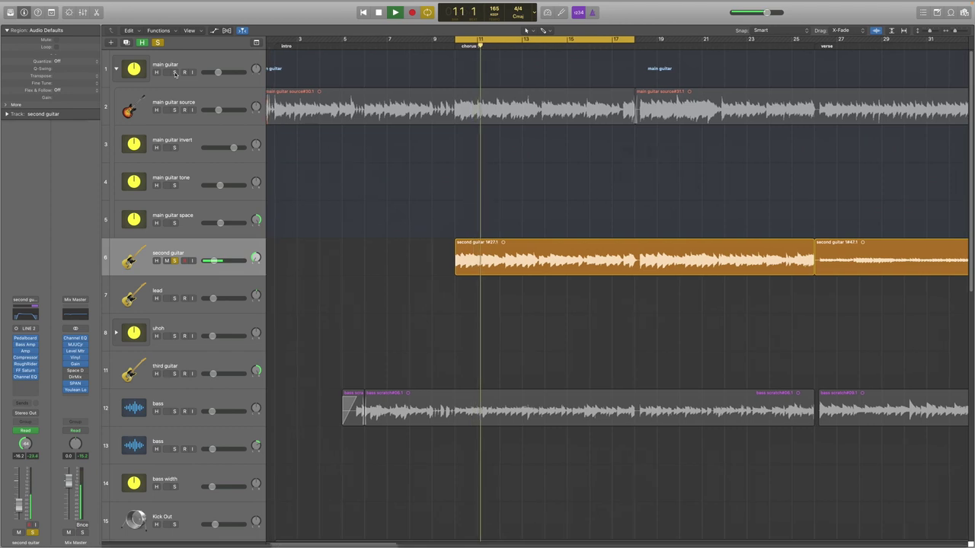
Solo main guitar, compare the chorus with second guitar's solo off and on, and select main guitar space and second guitar in turn.
{"action": "left_click", "coordinate": [174, 73]}
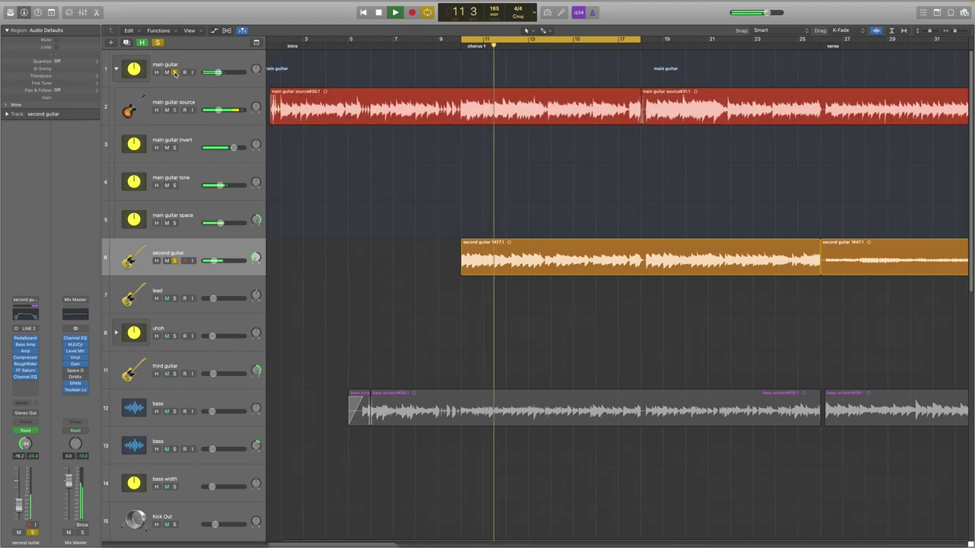
{"action": "left_click", "coordinate": [175, 260]}
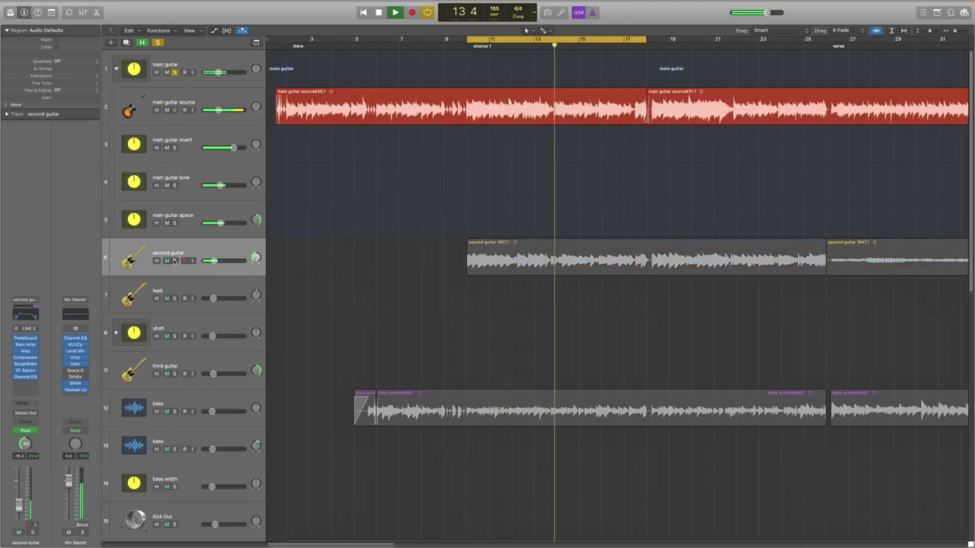
{"action": "left_click", "coordinate": [174, 261]}
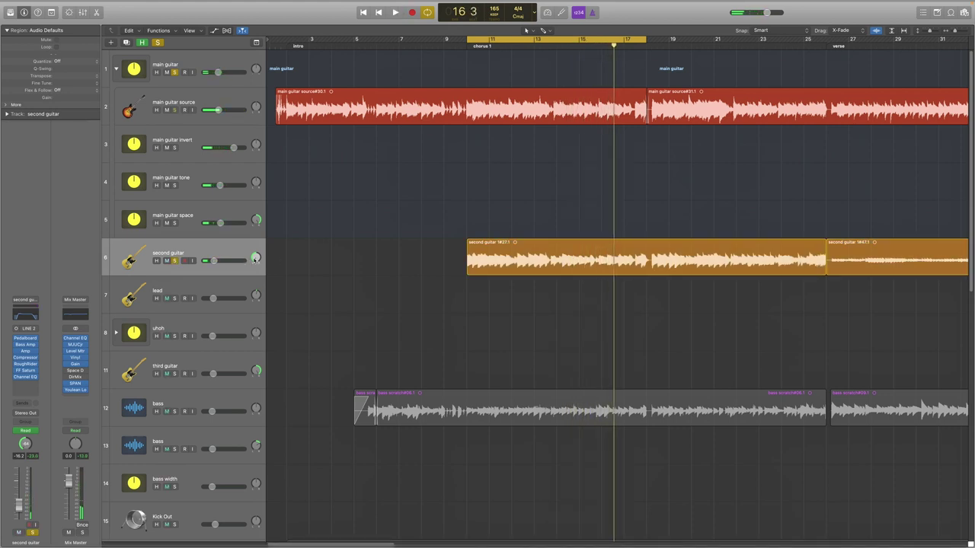
{"action": "left_click", "coordinate": [202, 214]}
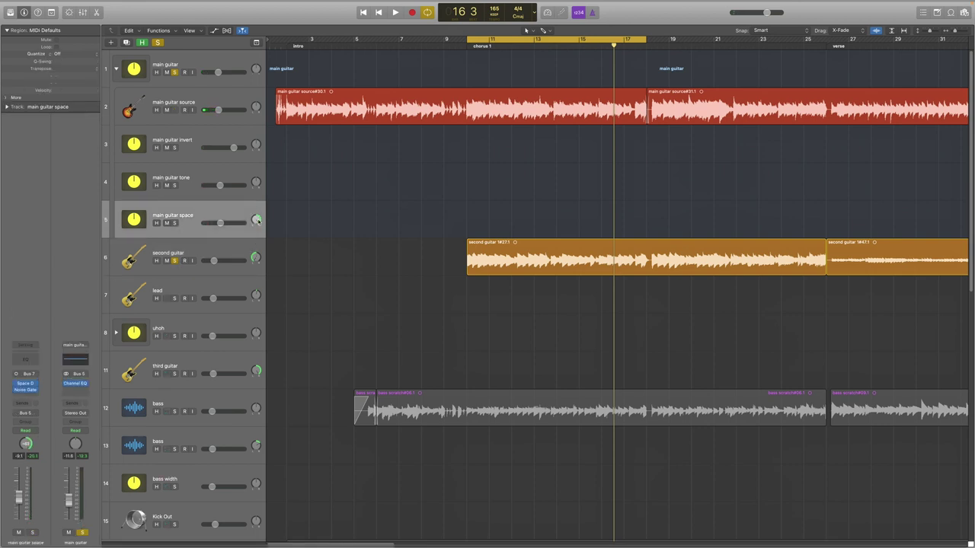
{"action": "left_click", "coordinate": [253, 247]}
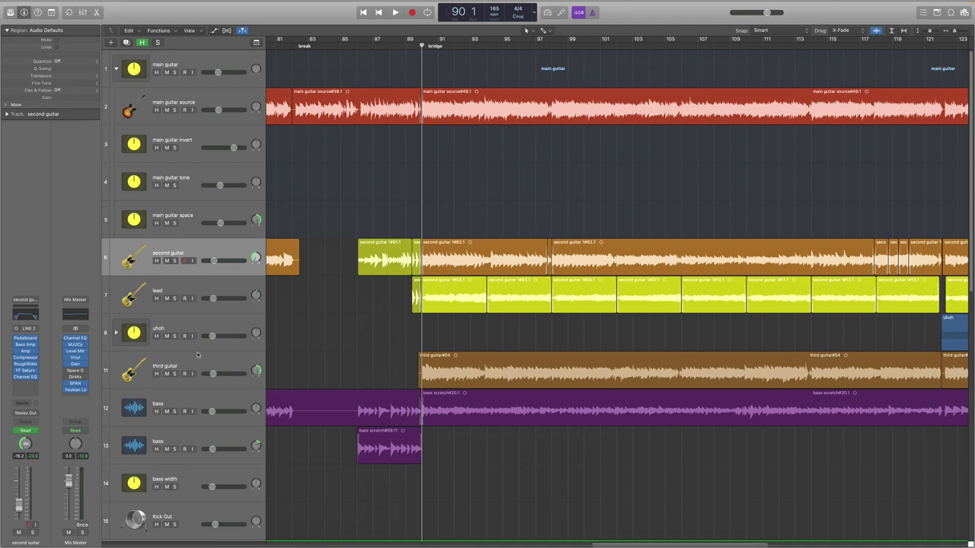
Select third guitar, solo it together with second guitar and play the bridge from bar 90.
{"action": "left_click", "coordinate": [187, 353]}
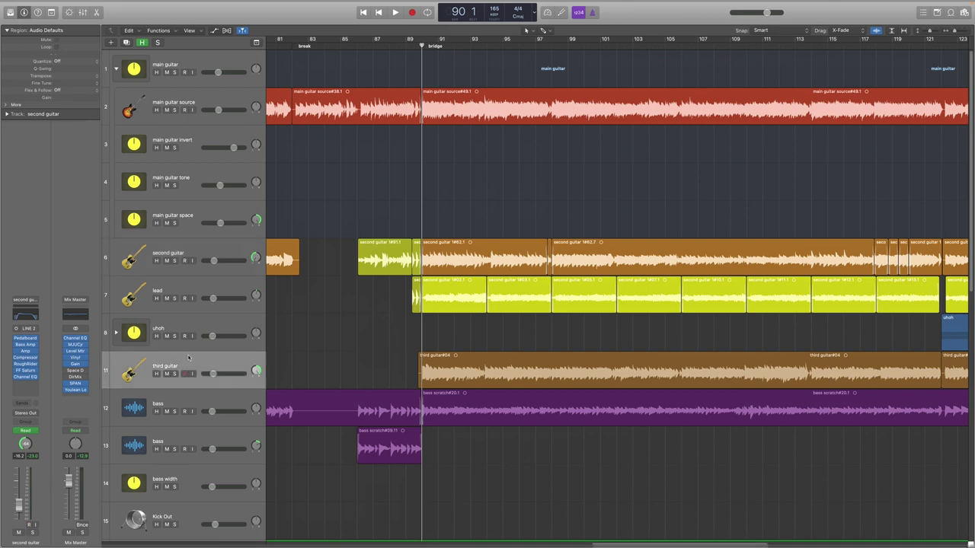
{"action": "left_click", "coordinate": [175, 261]}
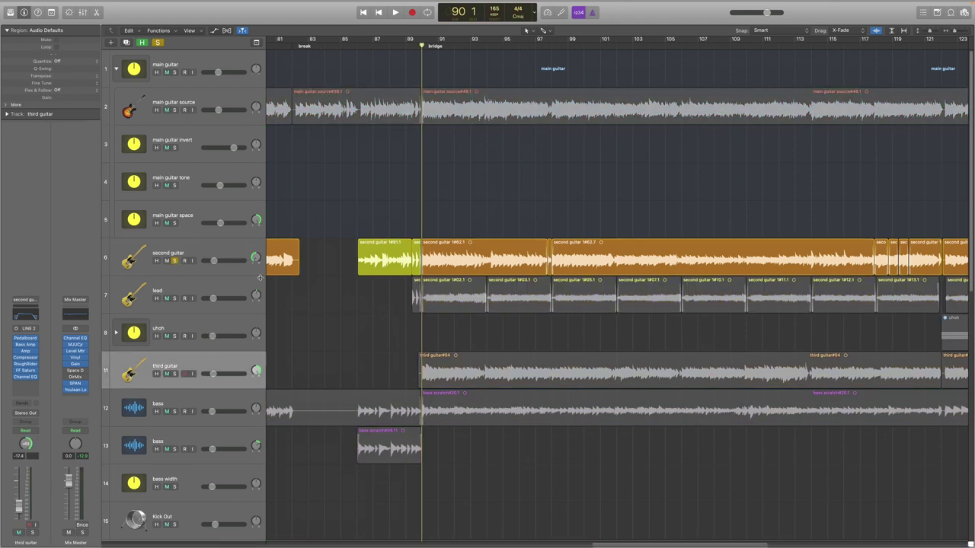
{"action": "left_click", "coordinate": [175, 374]}
{"action": "key", "text": "space"}
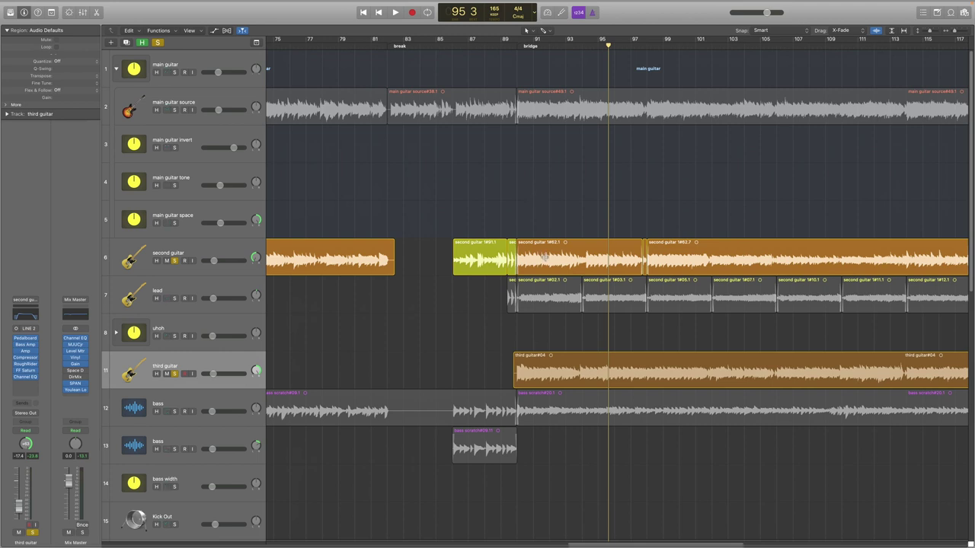
{"action": "scroll", "coordinate": [450, 352], "scroll_direction": "left", "scroll_amount": 5}
{"action": "scroll", "coordinate": [547, 346], "scroll_direction": "right", "scroll_amount": 5}
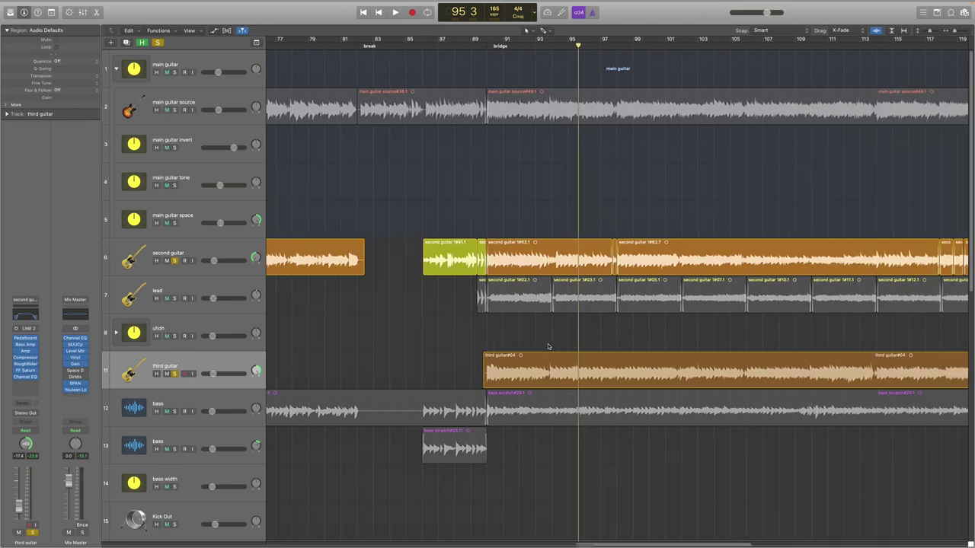
Return to the bridge start, solo only lead with the section cycled, view its Pedalboard and play the part.
{"action": "left_click", "coordinate": [477, 44]}
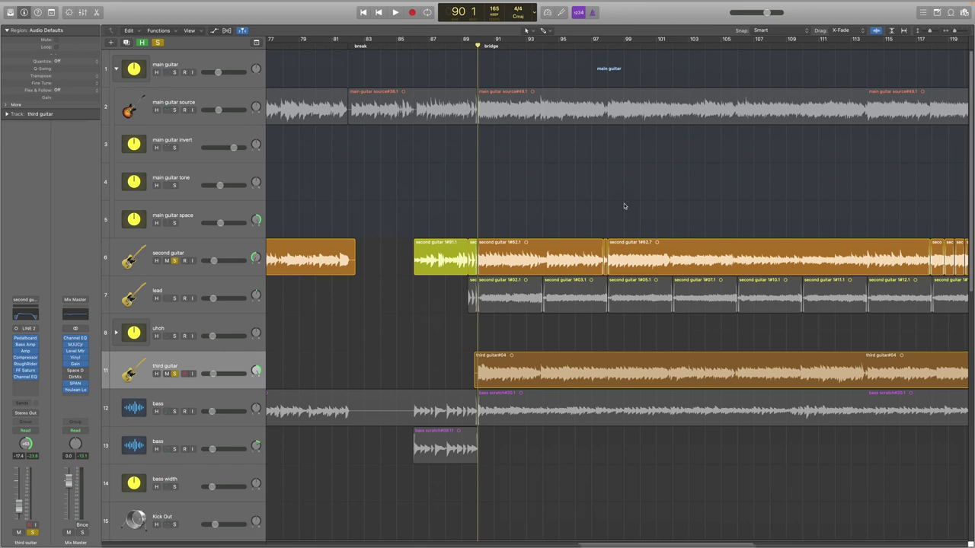
{"action": "left_click", "coordinate": [303, 314]}
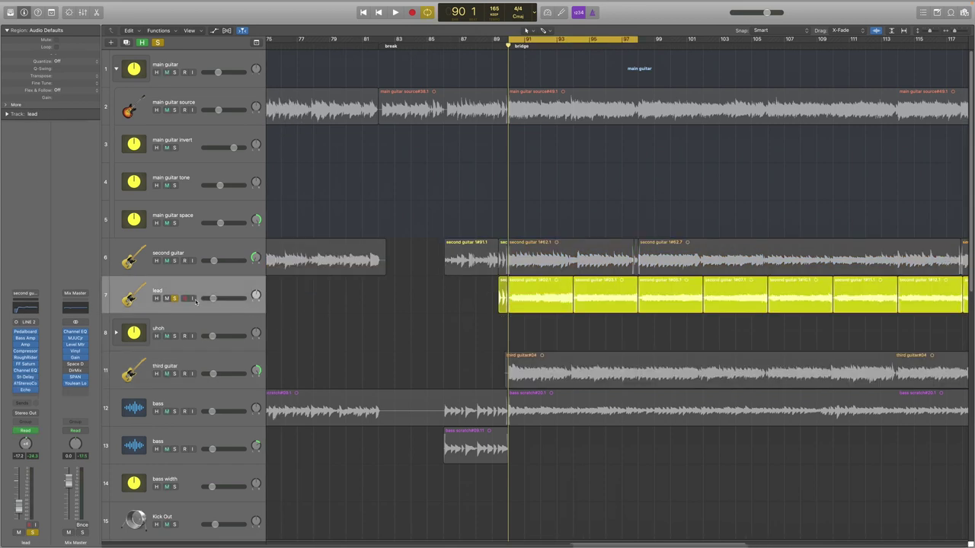
{"action": "left_click", "coordinate": [26, 332]}
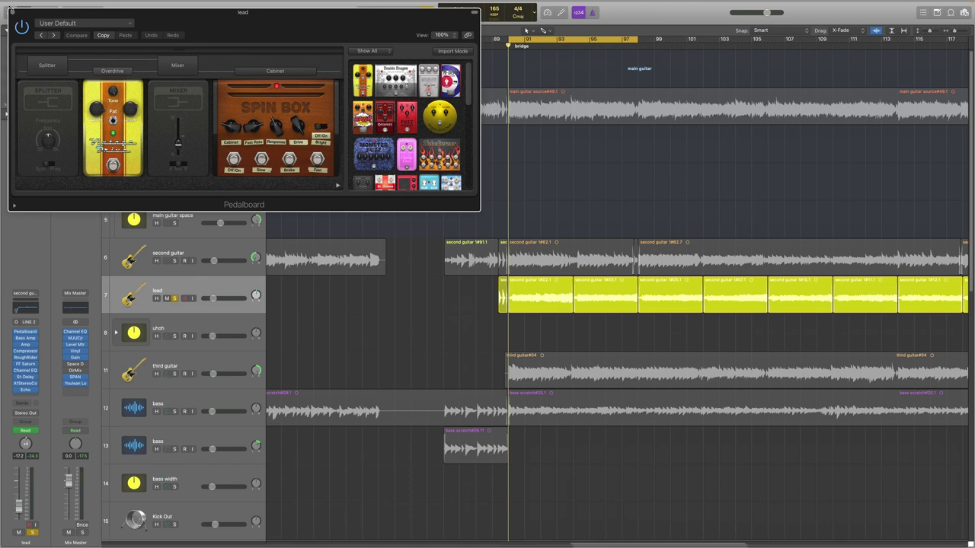
{"action": "left_click", "coordinate": [11, 12]}
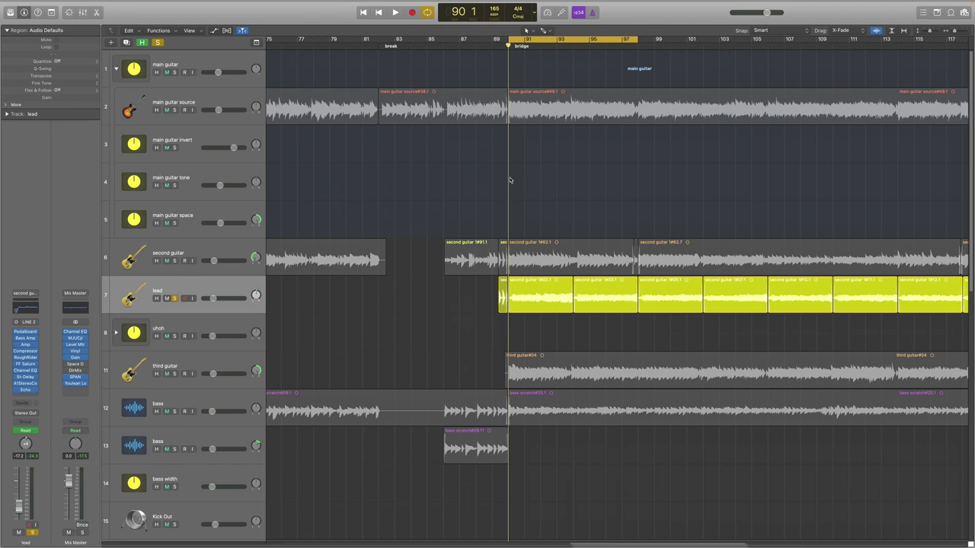
{"action": "key", "text": "space"}
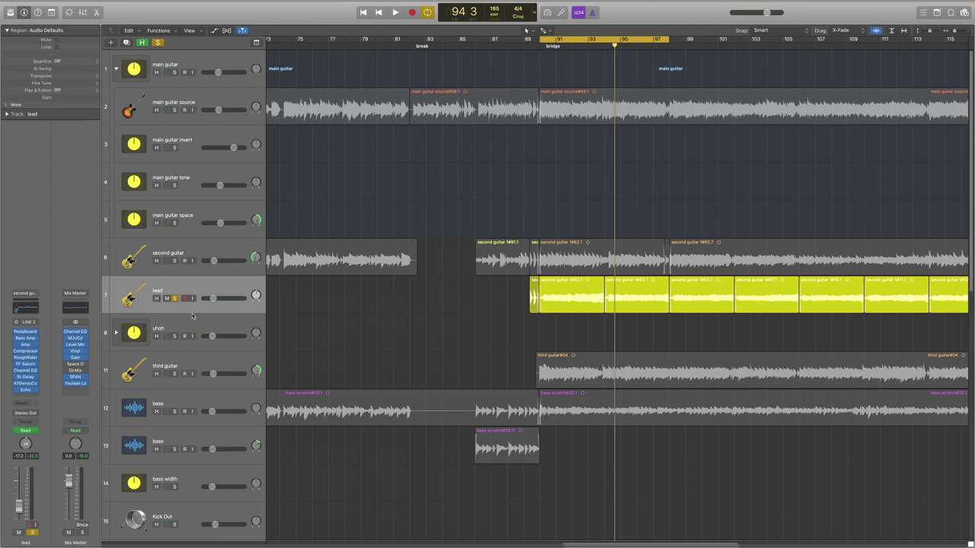
Examine the Pedalboard and Stereo Delay settings on the lead track, closing each plug-in window.
{"action": "left_click", "coordinate": [25, 332]}
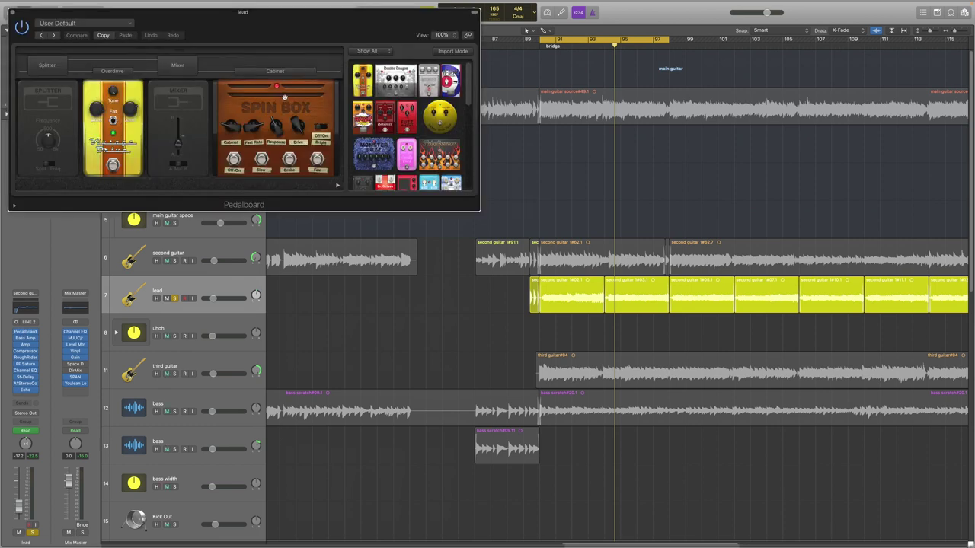
{"action": "left_click", "coordinate": [13, 12]}
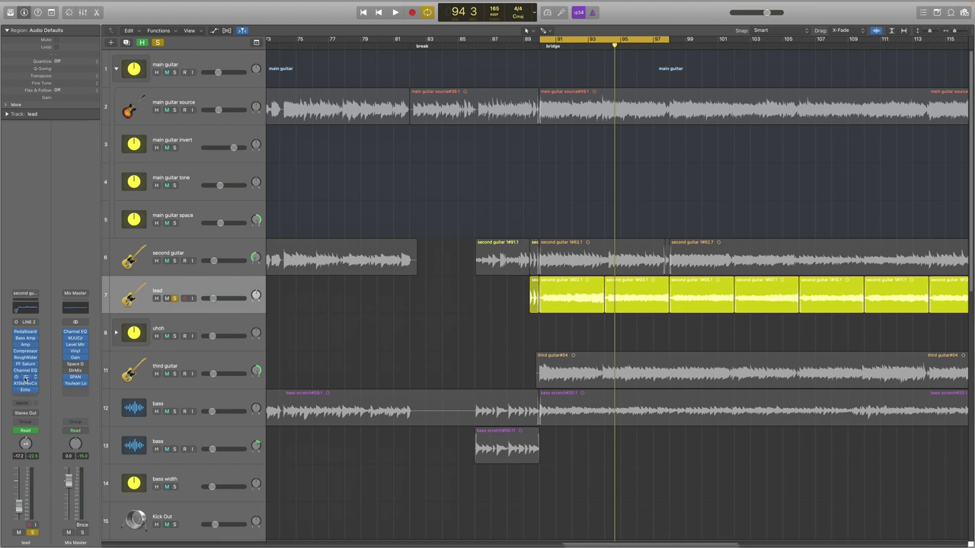
{"action": "left_click", "coordinate": [25, 377]}
{"action": "left_click_drag", "start_coordinate": [202, 19], "coordinate": [420, 120]}
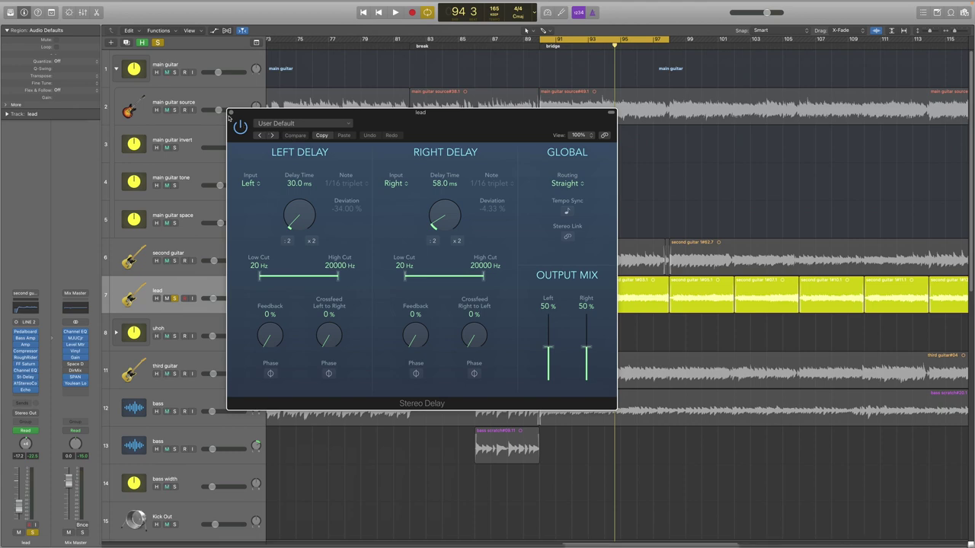
{"action": "left_click", "coordinate": [230, 112]}
Examine the A1StereoControl and Echo settings on the lead track.
{"action": "left_click", "coordinate": [25, 384]}
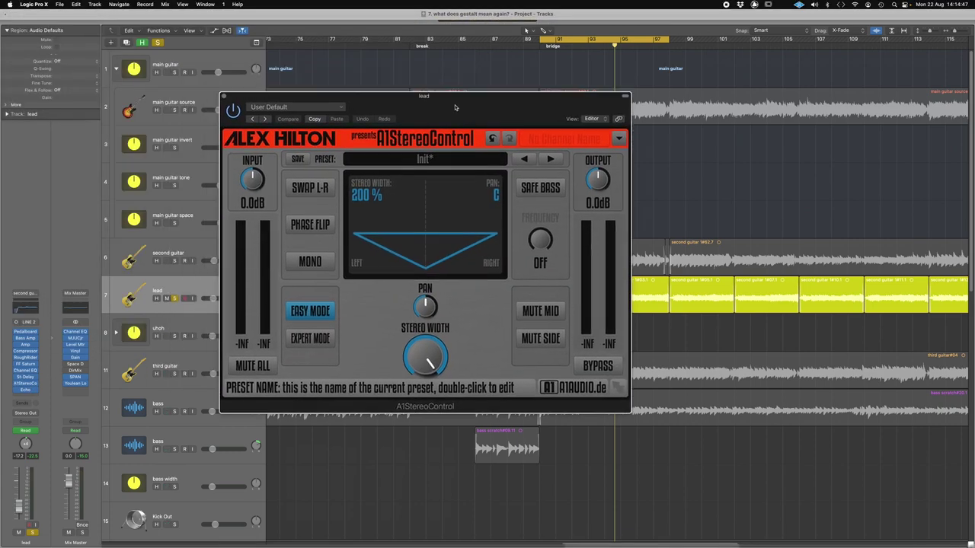
{"action": "left_click_drag", "start_coordinate": [455, 108], "coordinate": [459, 111]}
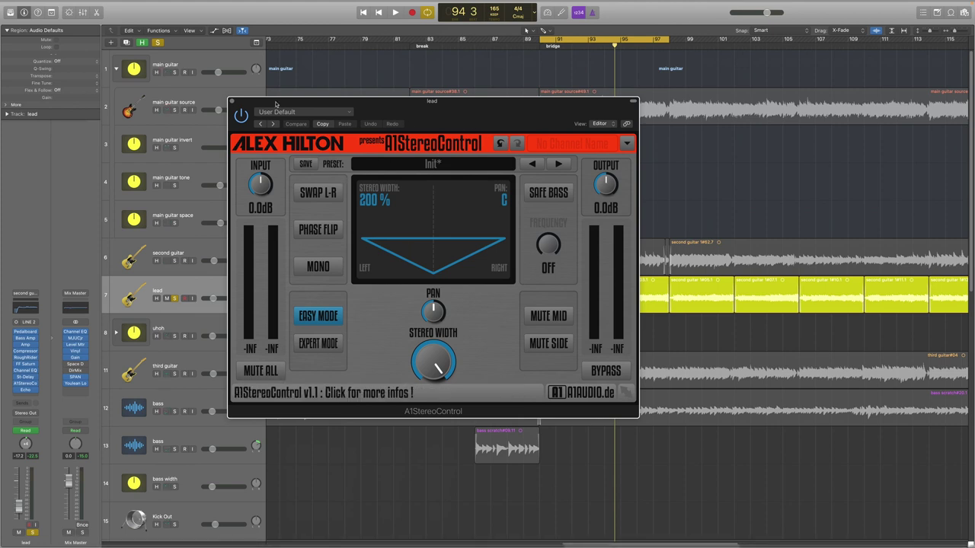
{"action": "left_click", "coordinate": [233, 102]}
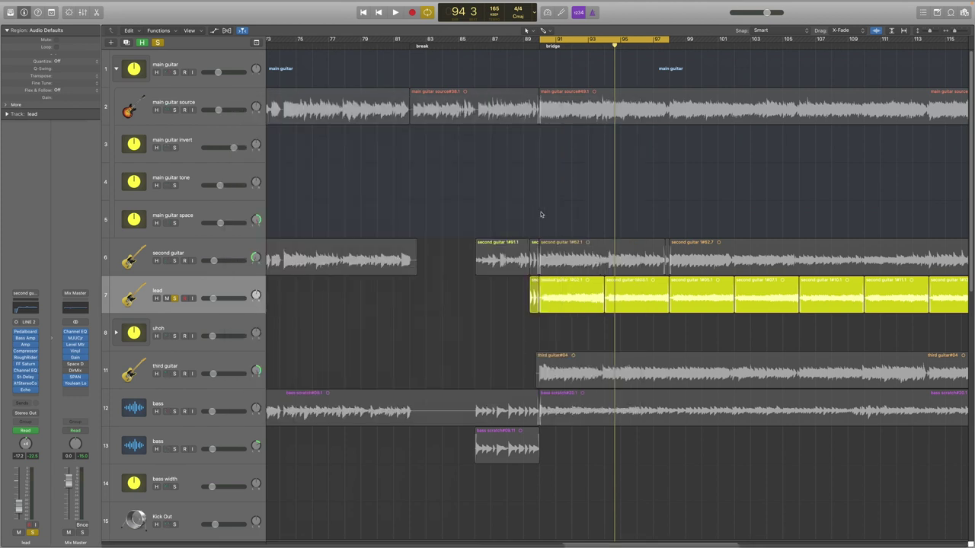
{"action": "left_click", "coordinate": [25, 390]}
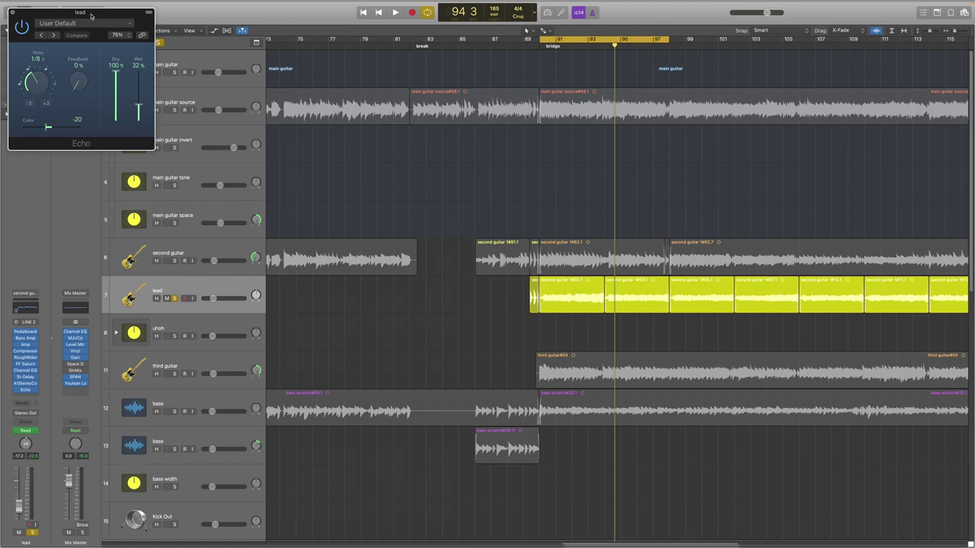
{"action": "left_click_drag", "start_coordinate": [93, 16], "coordinate": [501, 162]}
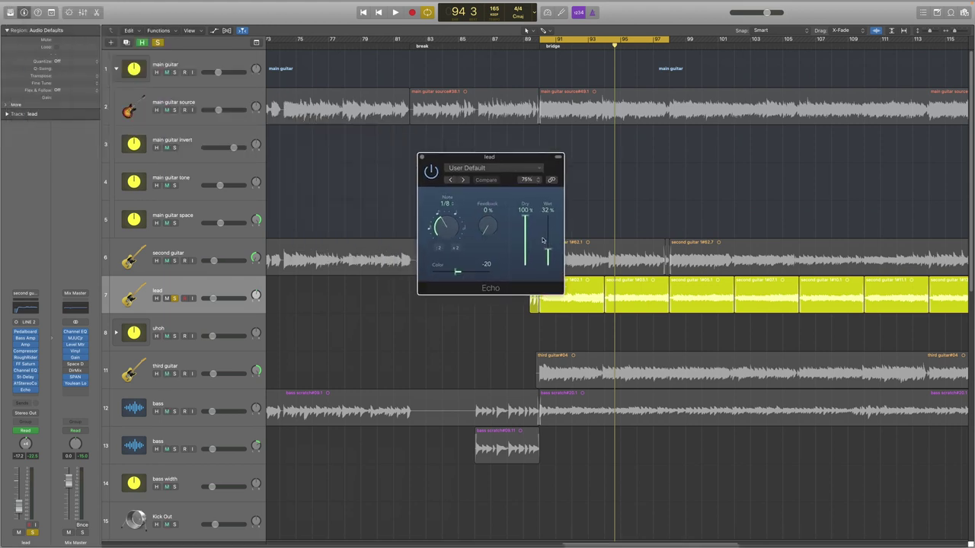
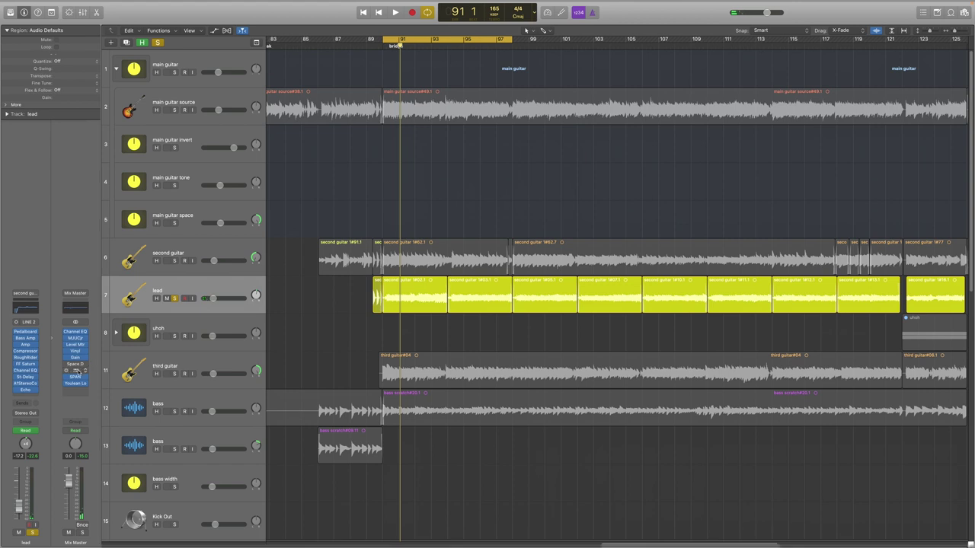
Open the Direction Mixer on Mix Master, move its window clear of the channel strips and play the soloed lead over the cycled bridge.
{"action": "left_click", "coordinate": [74, 370]}
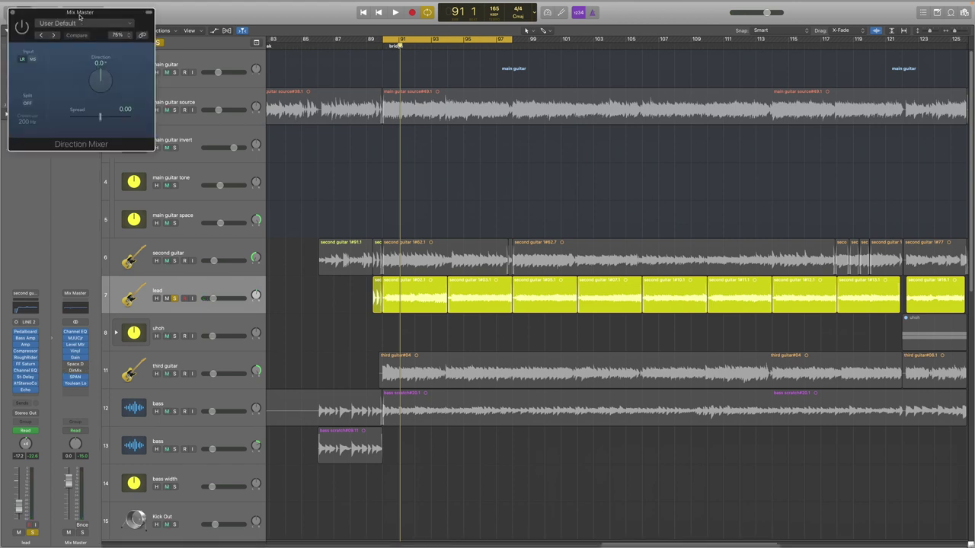
{"action": "left_click_drag", "start_coordinate": [81, 14], "coordinate": [284, 157]}
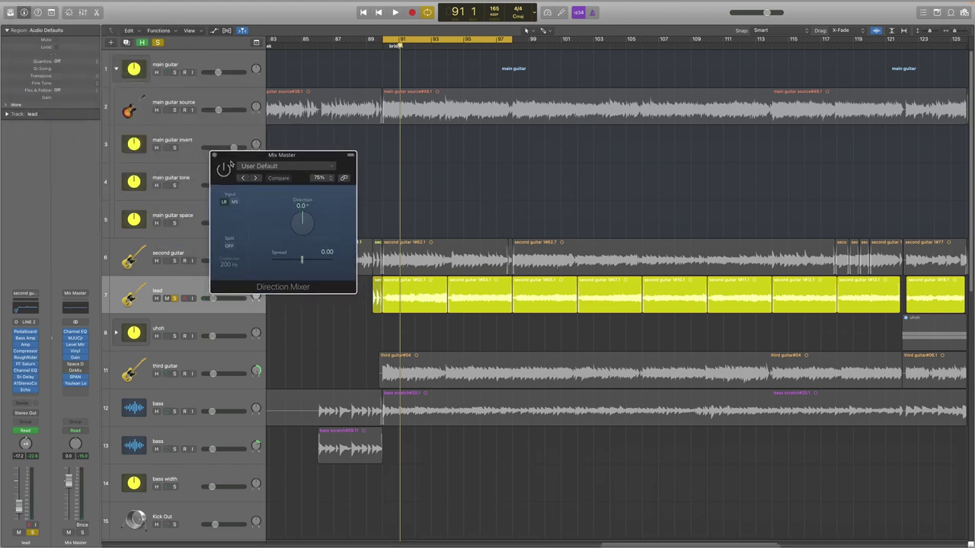
{"action": "key", "text": "space"}
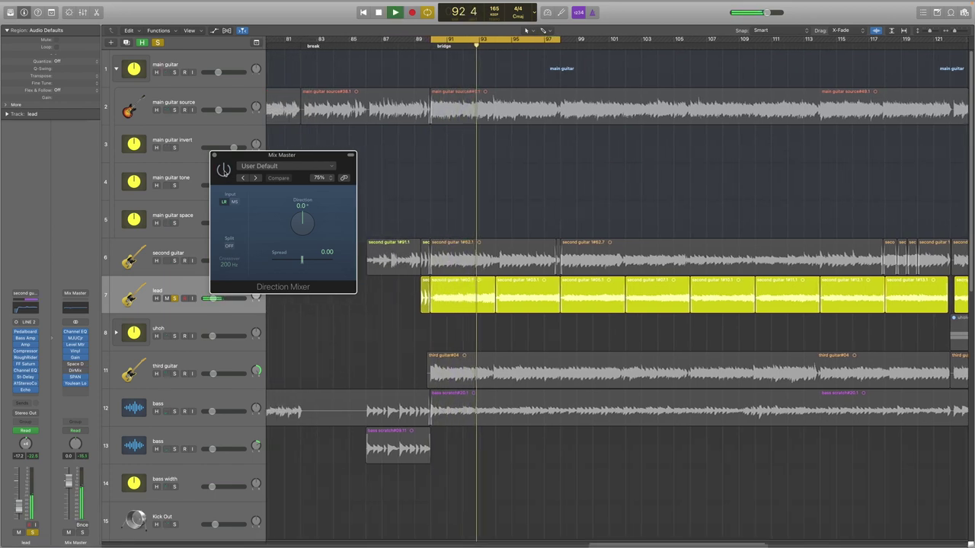
{"action": "key", "text": "space"}
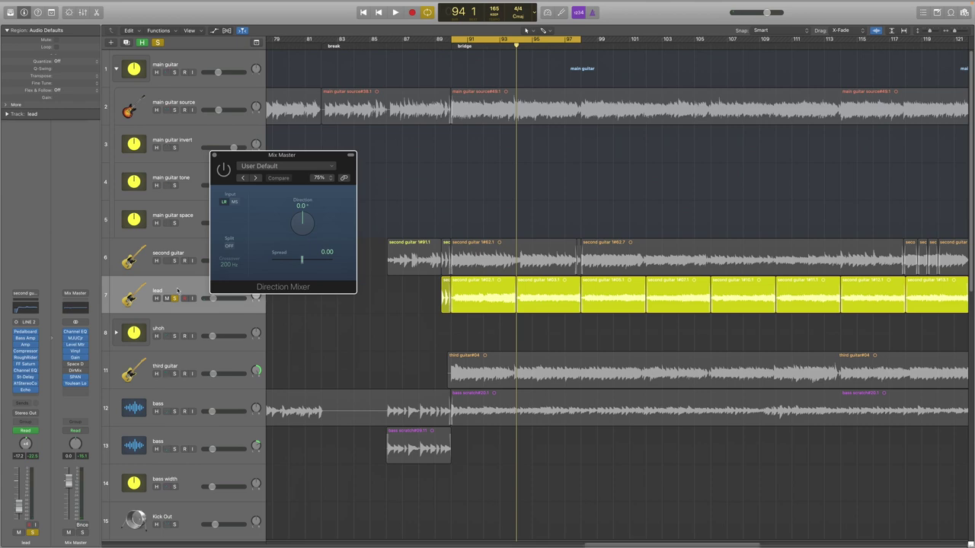
Turn off the lead track's solo and play the cycled bridge with the full mix.
{"action": "key", "text": "s"}
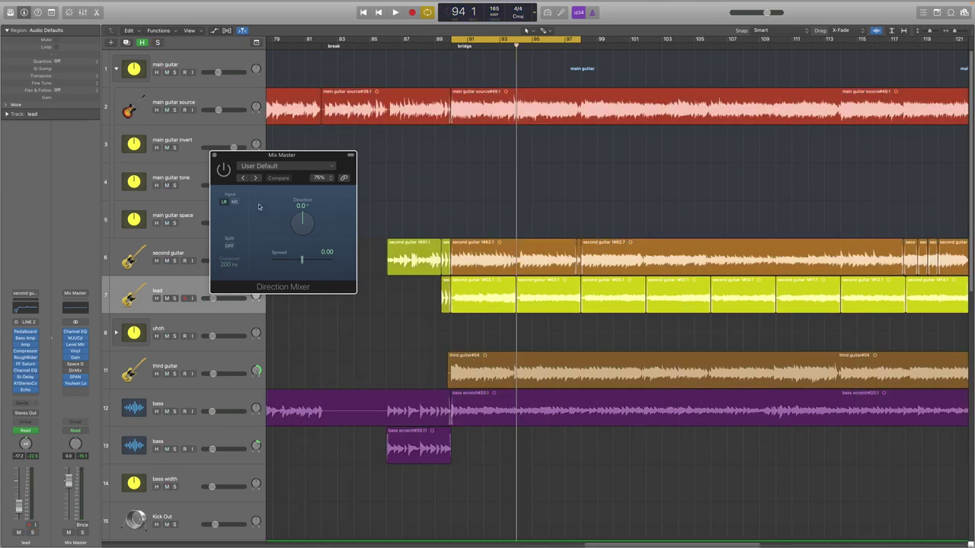
{"action": "key", "text": "space"}
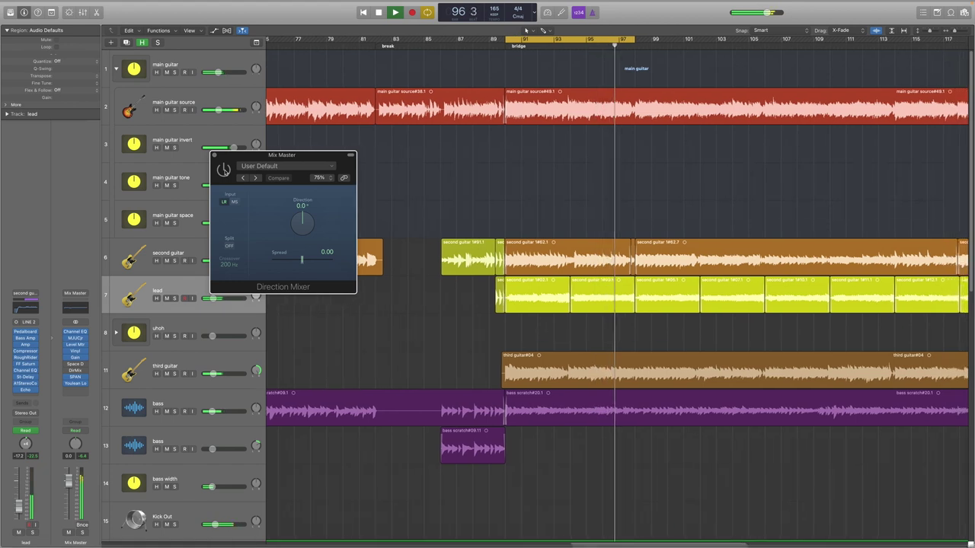
Stop playback, close the Direction Mixer on Mix Master and turn off the bridge cycle.
{"action": "key", "text": "space"}
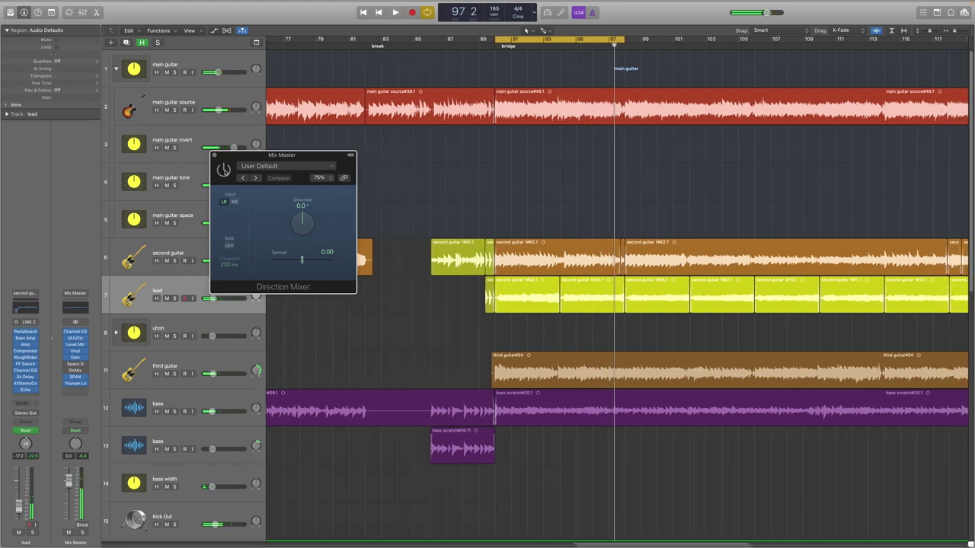
{"action": "left_click", "coordinate": [215, 156]}
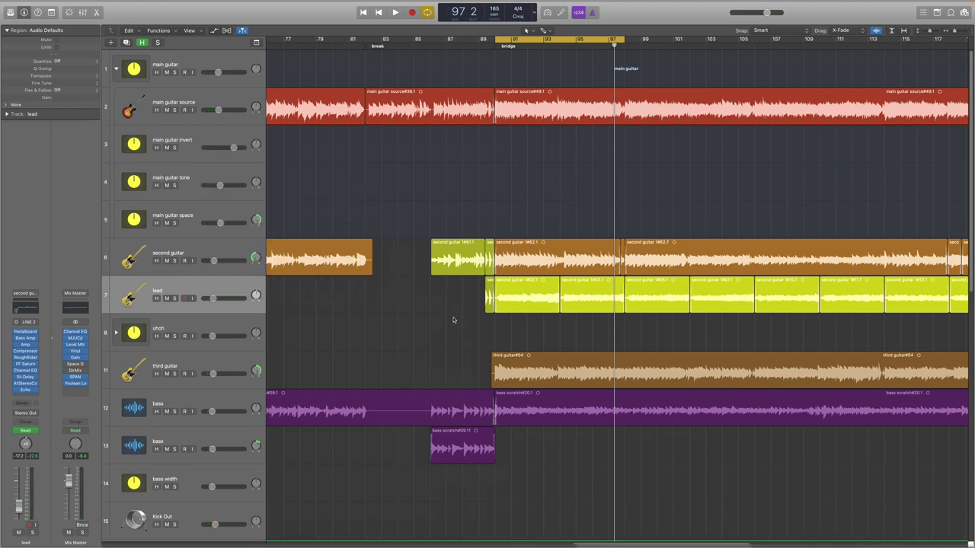
{"action": "key", "text": "c"}
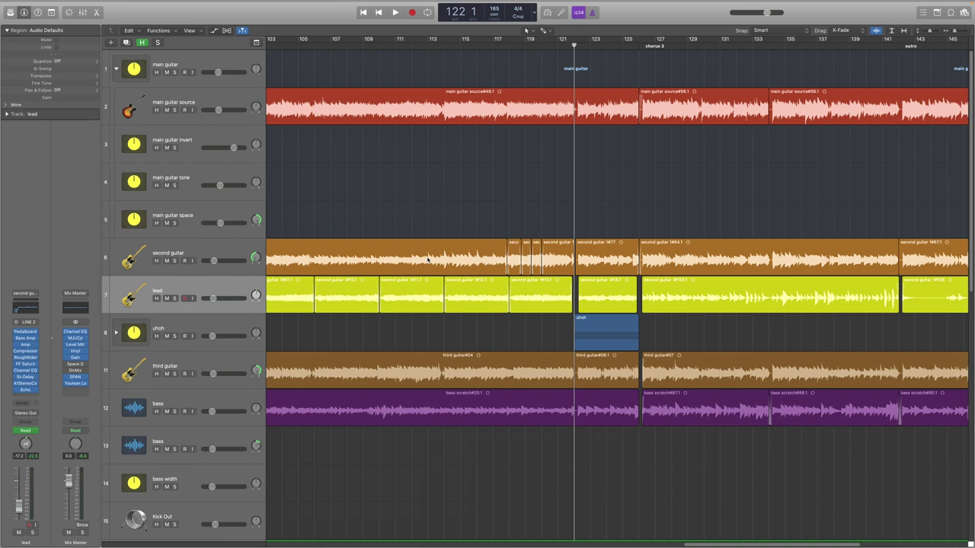
Expand the uhoh track stack to show its Audio 23 and Audio 24 clips before chorus 3, and select the uhoh stack.
{"action": "scroll", "coordinate": [428, 261], "scroll_direction": "right", "scroll_amount": 3}
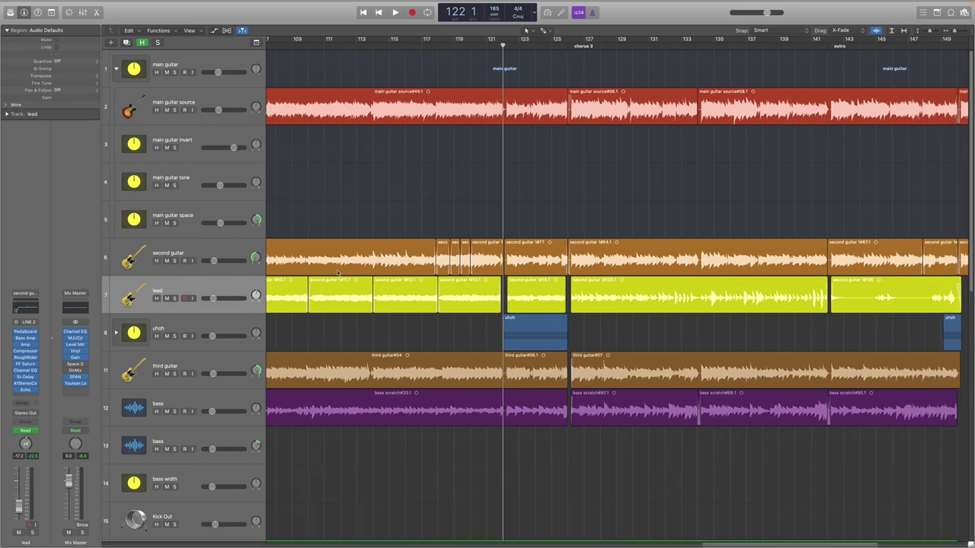
{"action": "left_click", "coordinate": [168, 324]}
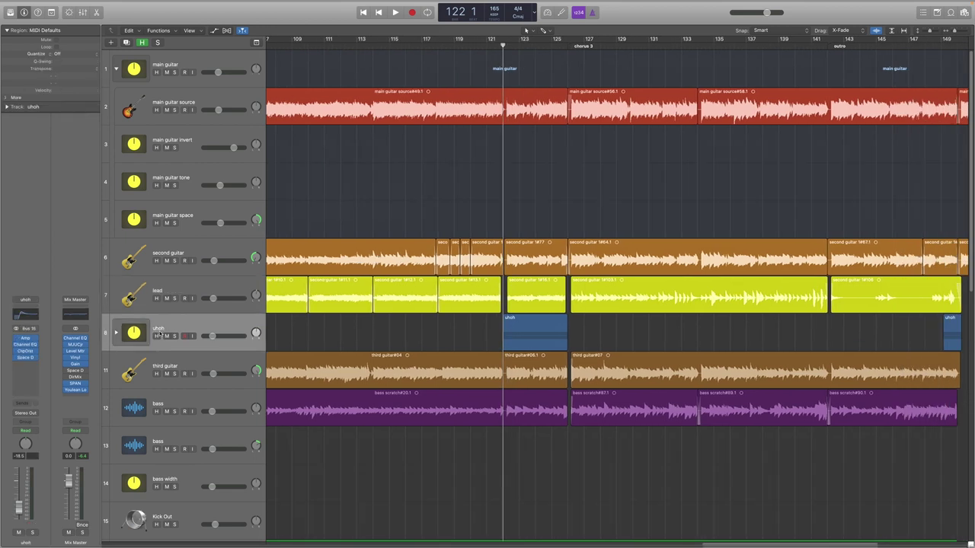
{"action": "scroll", "coordinate": [309, 322], "scroll_direction": "right", "scroll_amount": 4}
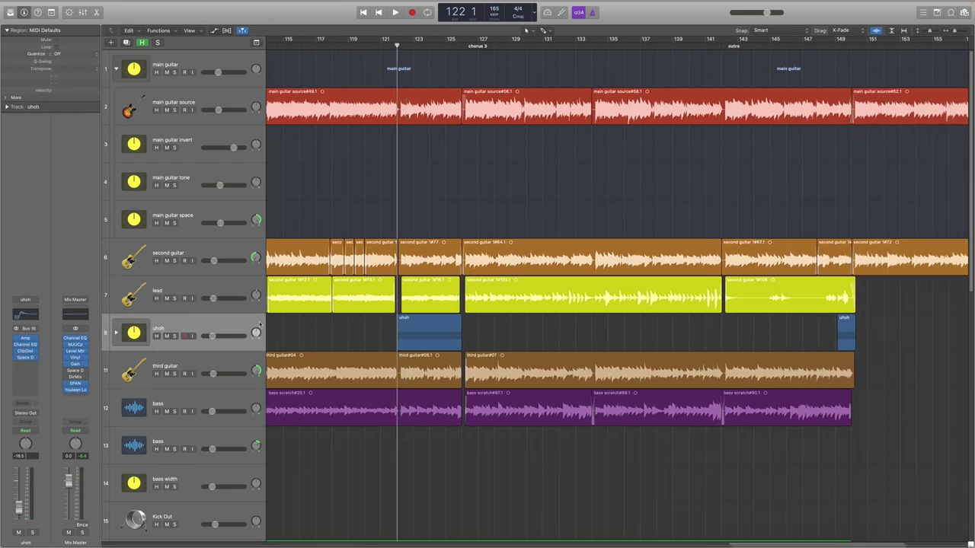
{"action": "scroll", "coordinate": [279, 323], "scroll_direction": "left", "scroll_amount": 1}
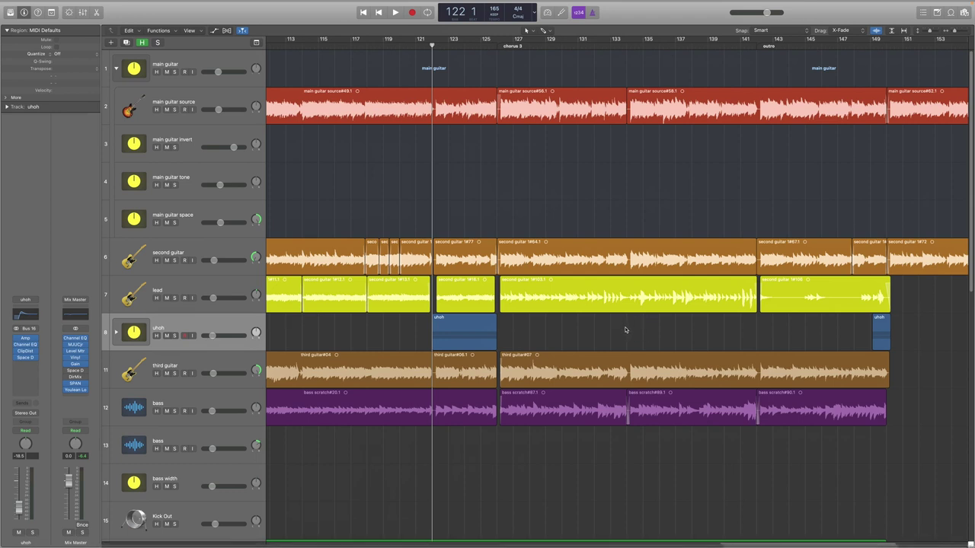
{"action": "left_click", "coordinate": [116, 333]}
{"action": "left_click", "coordinate": [132, 360]}
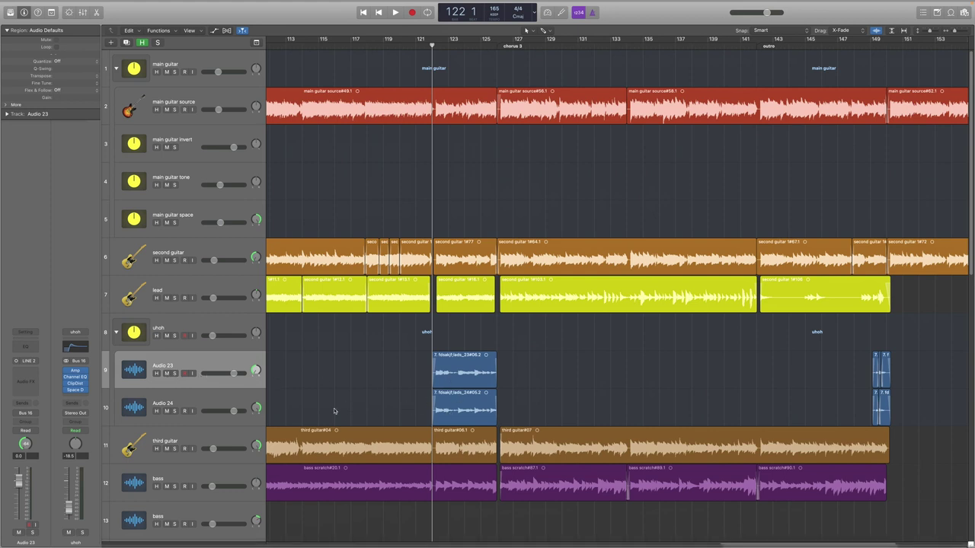
{"action": "left_click", "coordinate": [199, 326]}
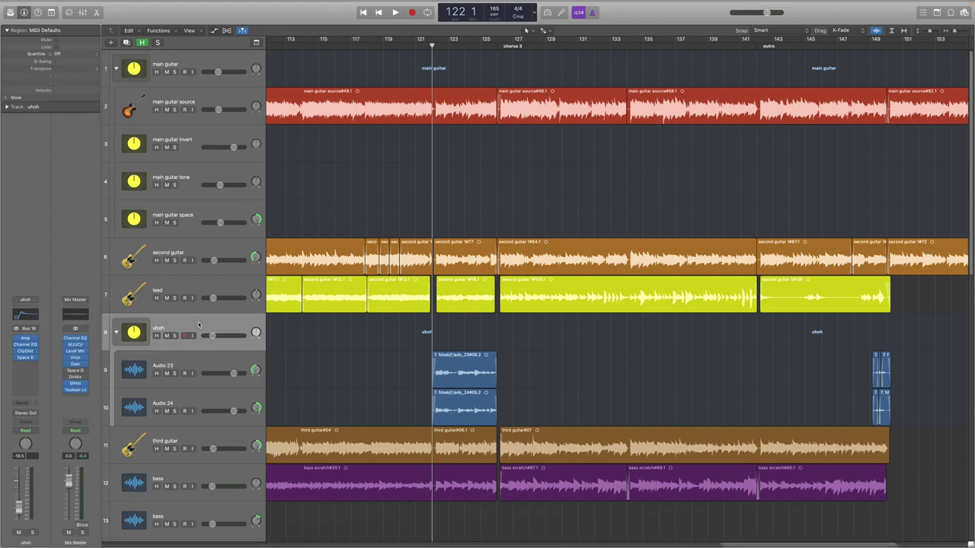
Examine the Amp Designer and Channel EQ settings on the uhoh stack, closing each plug-in window.
{"action": "left_click", "coordinate": [27, 339]}
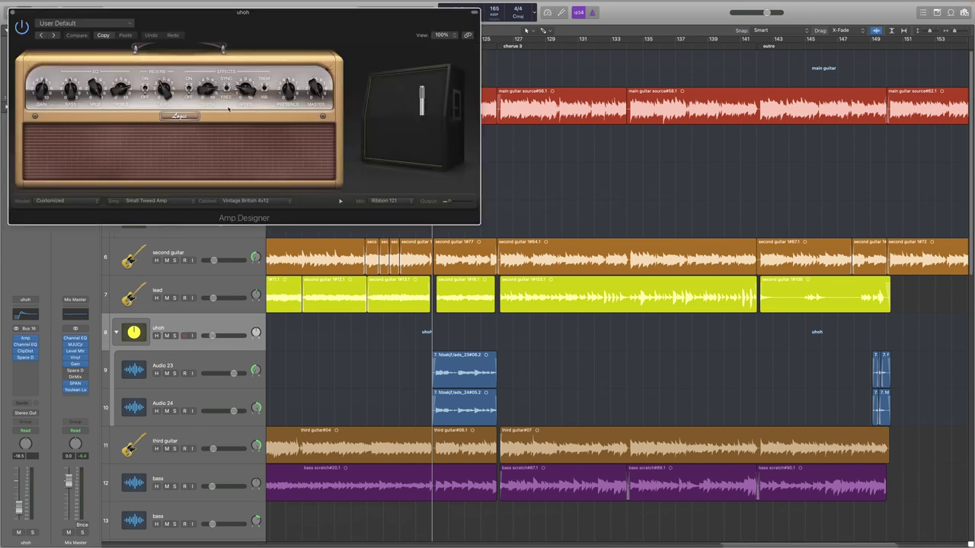
{"action": "left_click", "coordinate": [11, 13]}
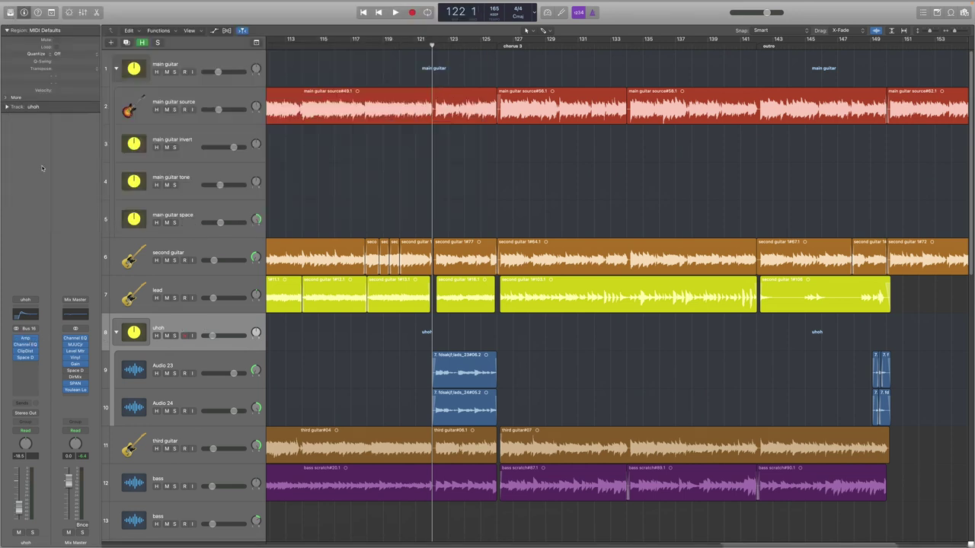
{"action": "left_click", "coordinate": [26, 344]}
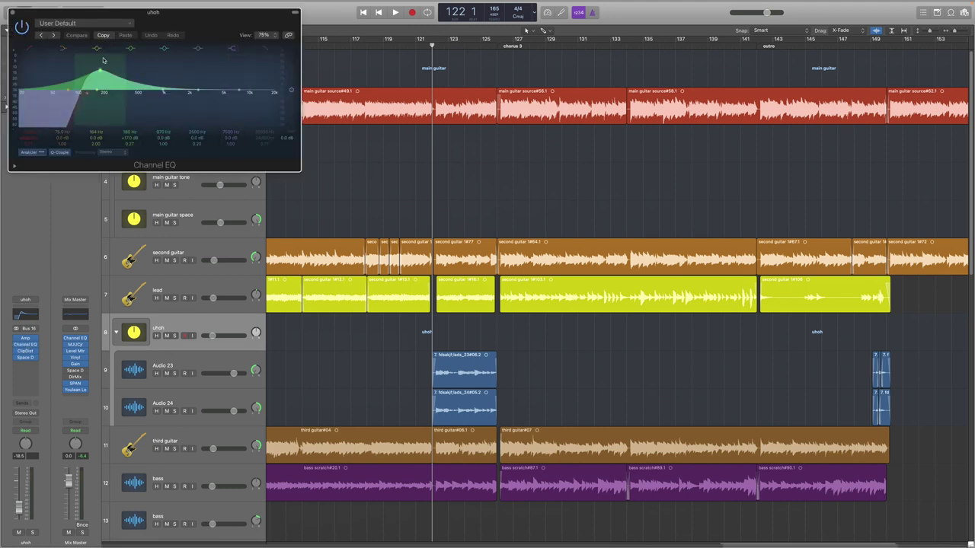
{"action": "left_click", "coordinate": [12, 13]}
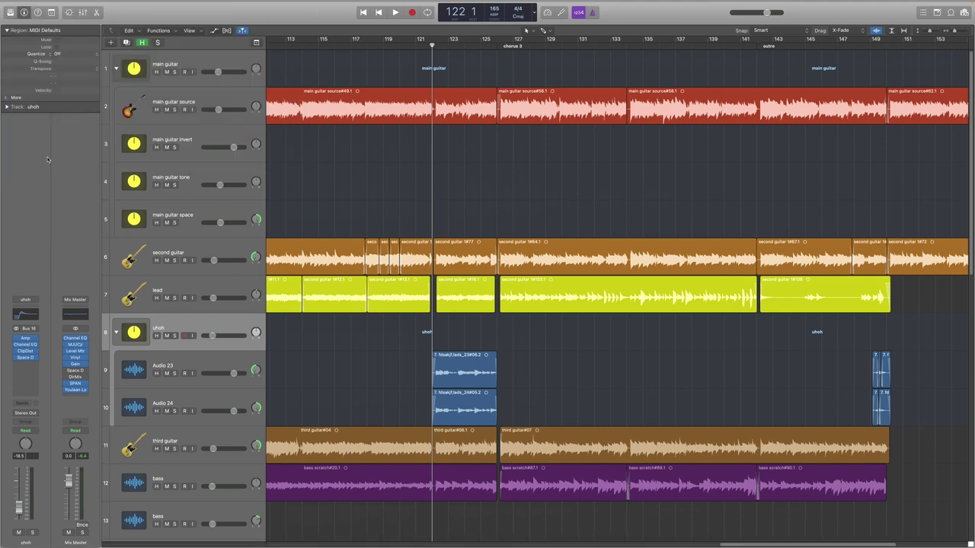
Examine the clip distortion and Space Designer settings on the uhoh stack and close both plug-in windows.
{"action": "left_click", "coordinate": [26, 350]}
{"action": "left_click", "coordinate": [26, 357]}
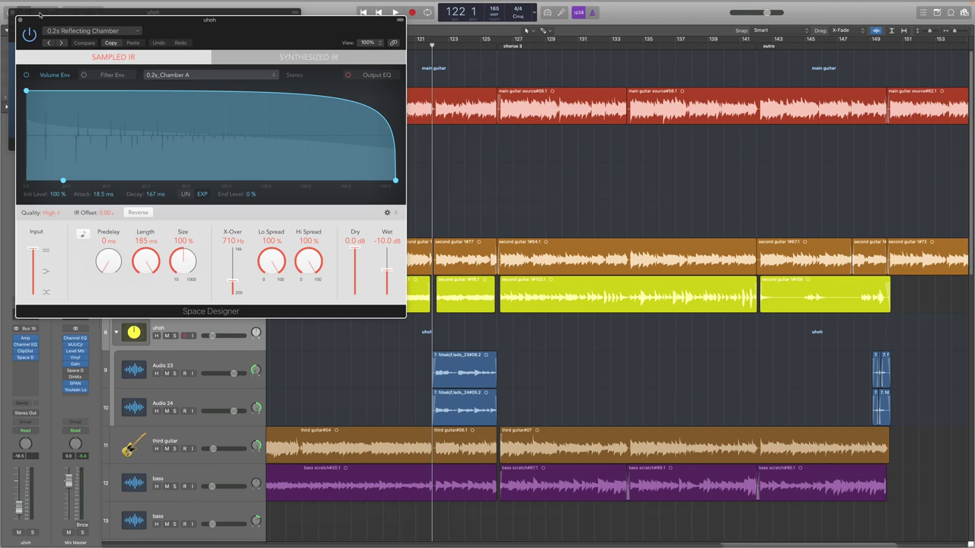
{"action": "left_click", "coordinate": [20, 20]}
{"action": "left_click", "coordinate": [12, 12]}
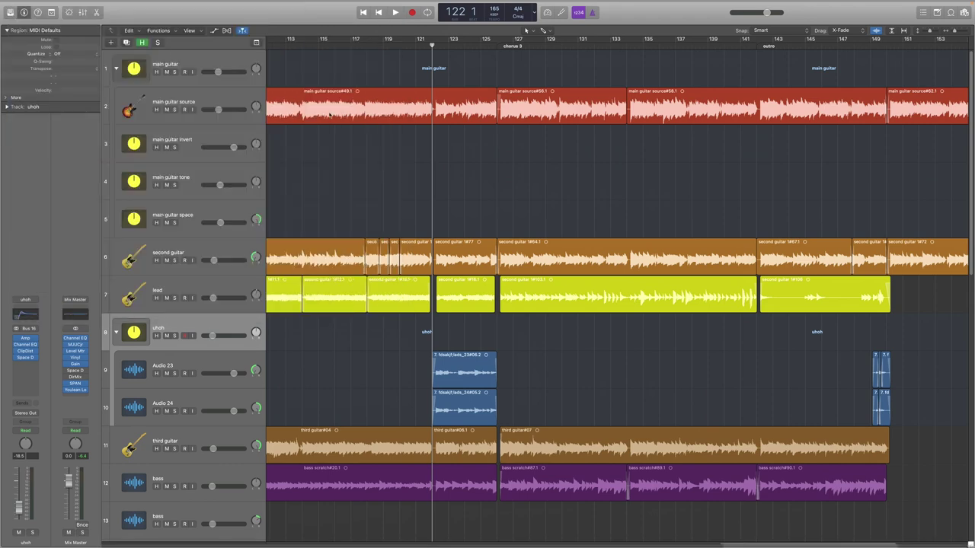
Solo the uhoh stack and play its section from bar 122 up to chorus 3.
{"action": "key", "text": "s"}
{"action": "key", "text": "space"}
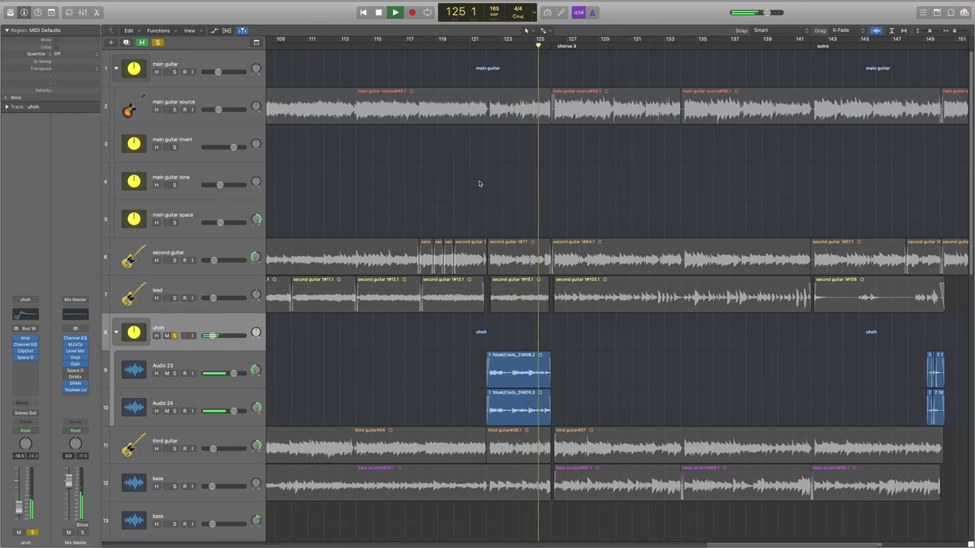
{"action": "key", "text": "space"}
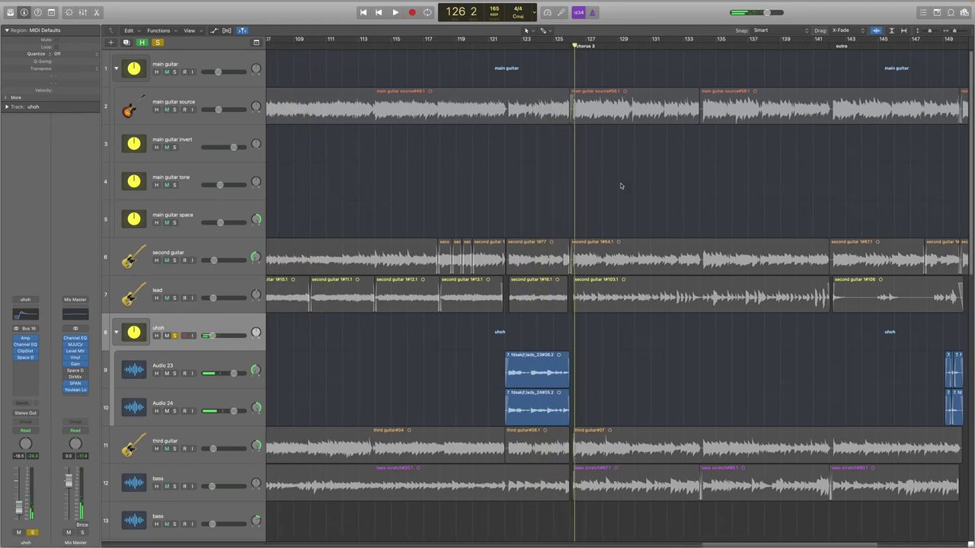
Solo the lead track together with uhoh and play both from bar 122 up to chorus 3.
{"action": "left_click", "coordinate": [505, 50]}
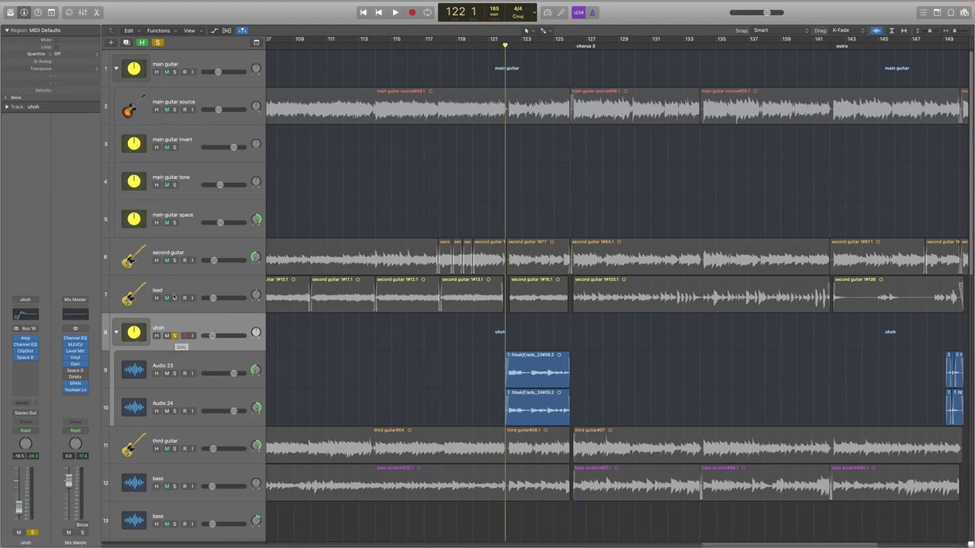
{"action": "left_click", "coordinate": [174, 298]}
{"action": "key", "text": "space"}
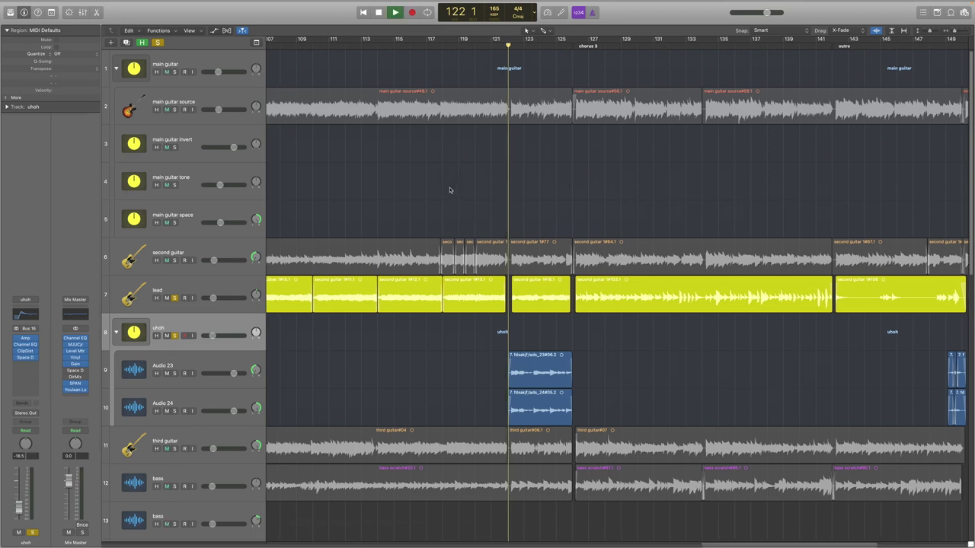
{"action": "scroll", "coordinate": [449, 190], "scroll_direction": "left", "scroll_amount": 2}
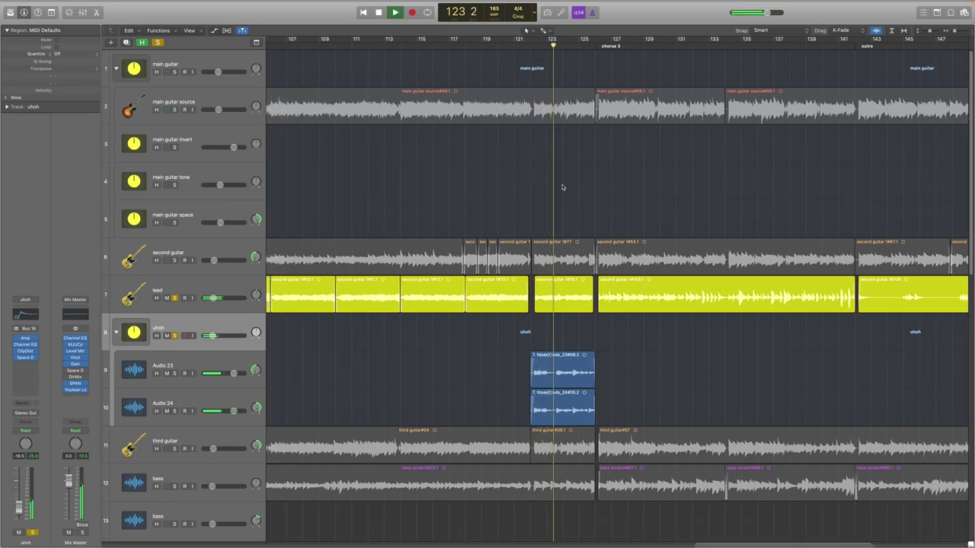
{"action": "scroll", "coordinate": [562, 187], "scroll_direction": "left", "scroll_amount": 2}
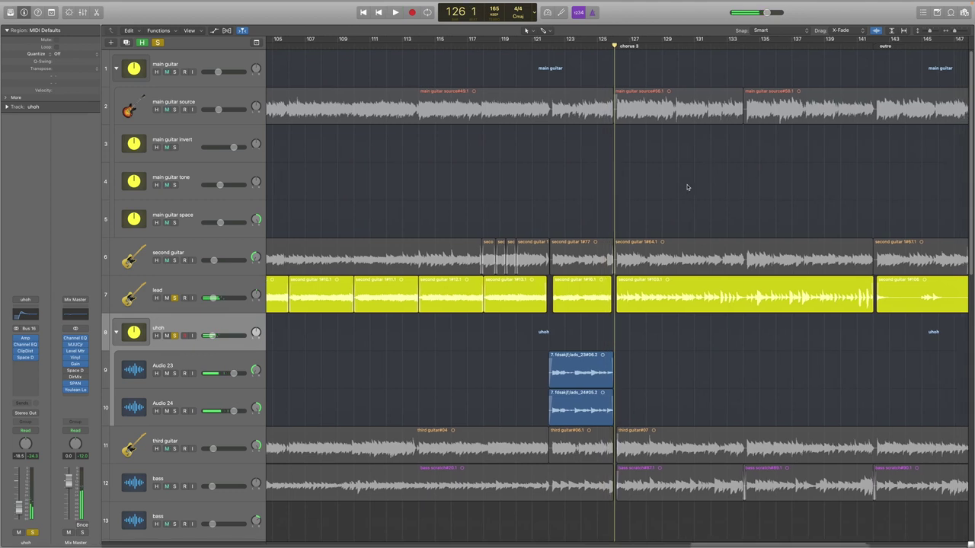
{"action": "key", "text": "space"}
Take uhoh out of solo and play the lead alone from bar 148 to the end of its outro region.
{"action": "scroll", "coordinate": [687, 188], "scroll_direction": "right", "scroll_amount": 10}
{"action": "scroll", "coordinate": [577, 231], "scroll_direction": "left", "scroll_amount": 6}
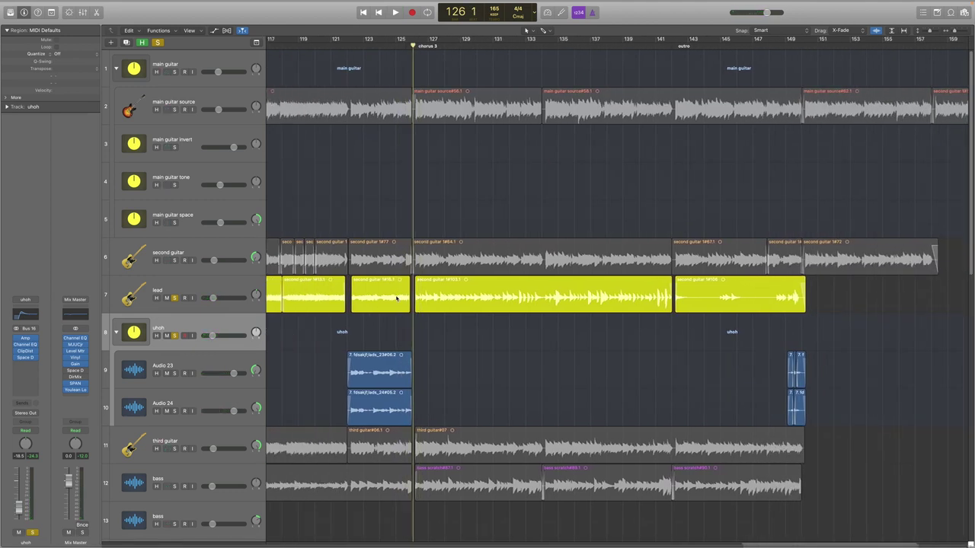
{"action": "left_click", "coordinate": [769, 48]}
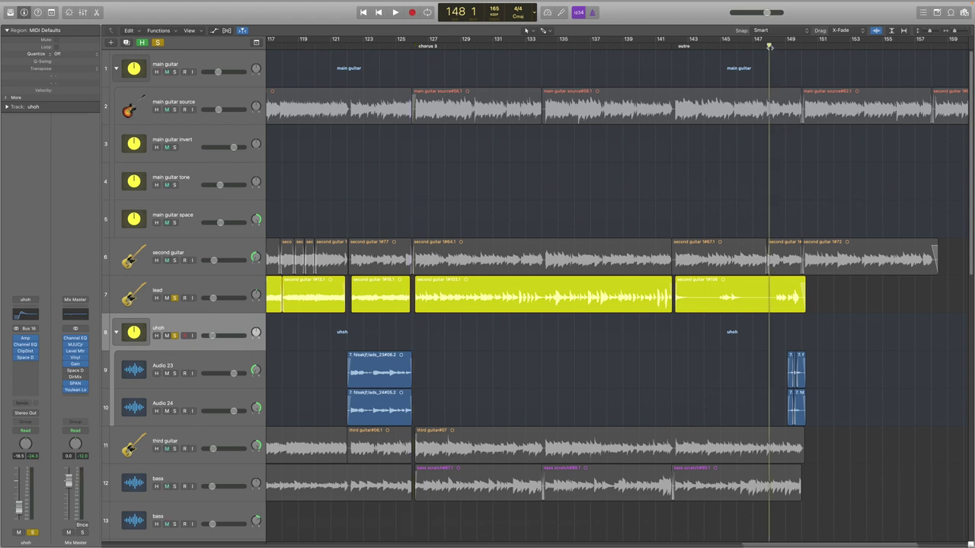
{"action": "scroll", "coordinate": [771, 297], "scroll_direction": "right", "scroll_amount": 10}
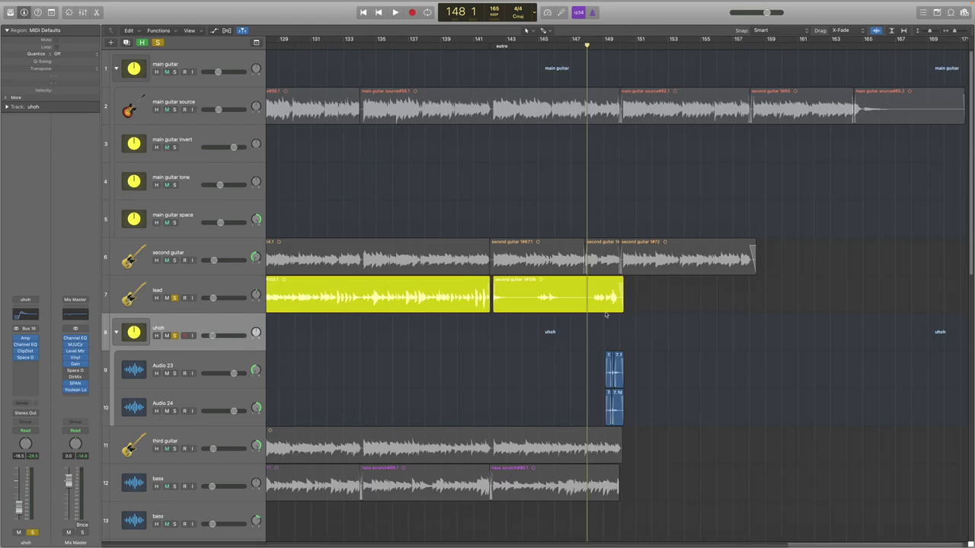
{"action": "scroll", "coordinate": [601, 321], "scroll_direction": "right", "scroll_amount": 2}
{"action": "left_click", "coordinate": [175, 336]}
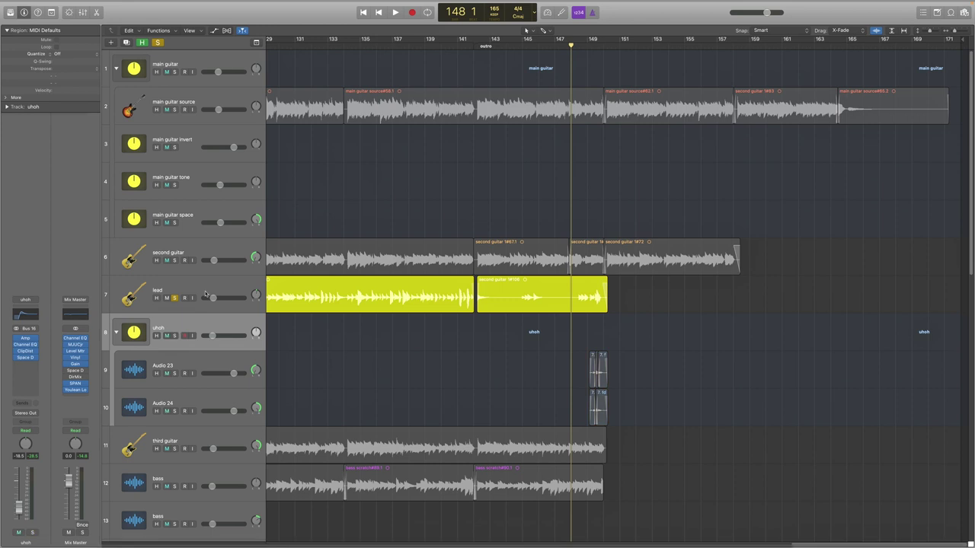
{"action": "key", "text": "space"}
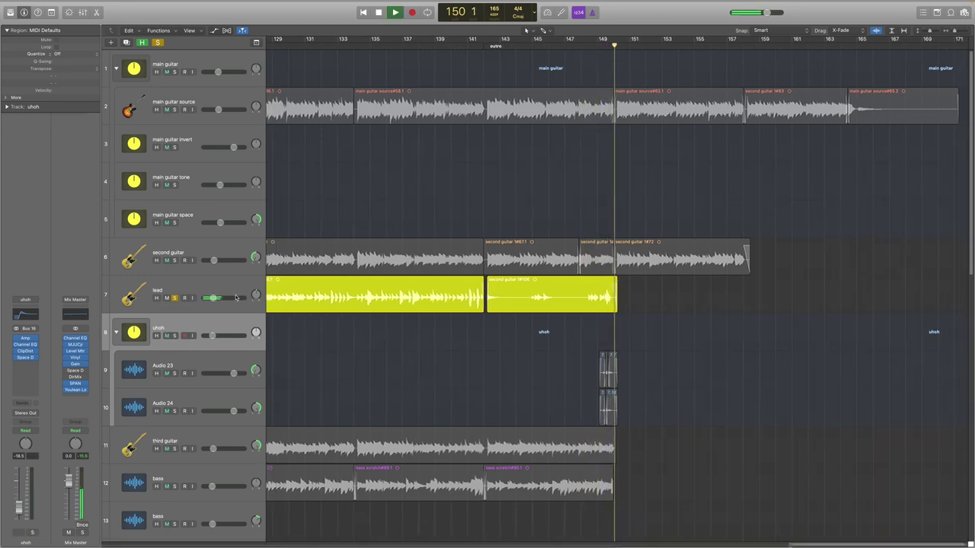
{"action": "key", "text": "space"}
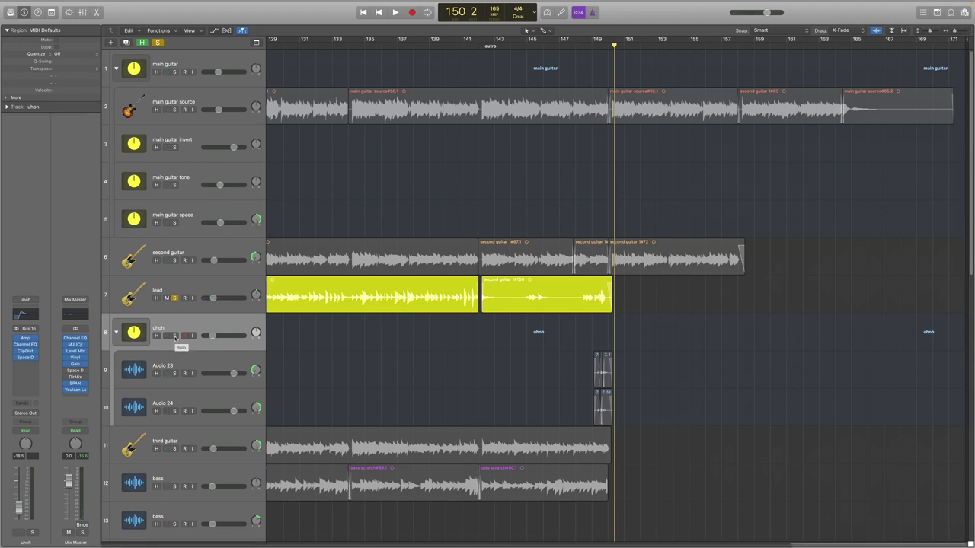
Solo the uhoh stack again and play it with the lead from around bar 148 through the short outro clips.
{"action": "left_click", "coordinate": [175, 336]}
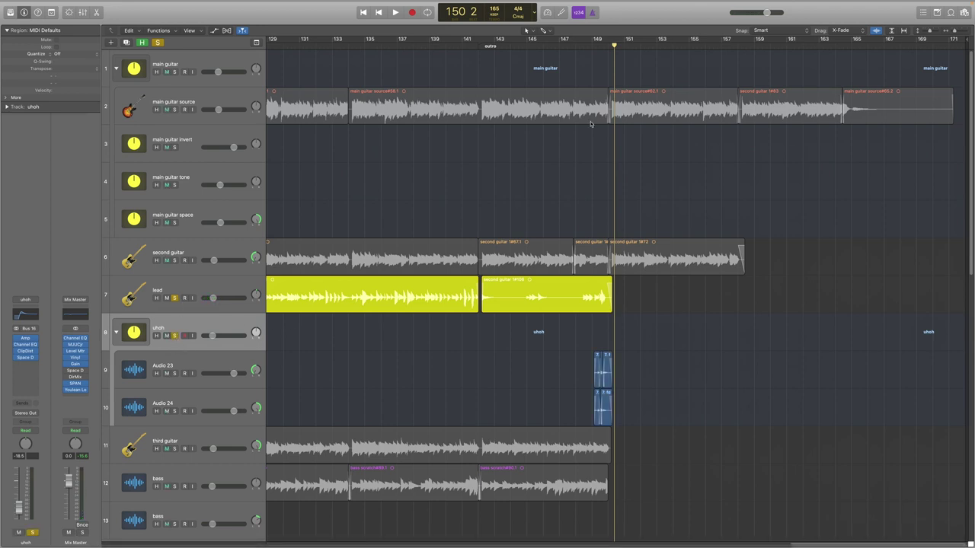
{"action": "left_click", "coordinate": [575, 46]}
{"action": "key", "text": "space"}
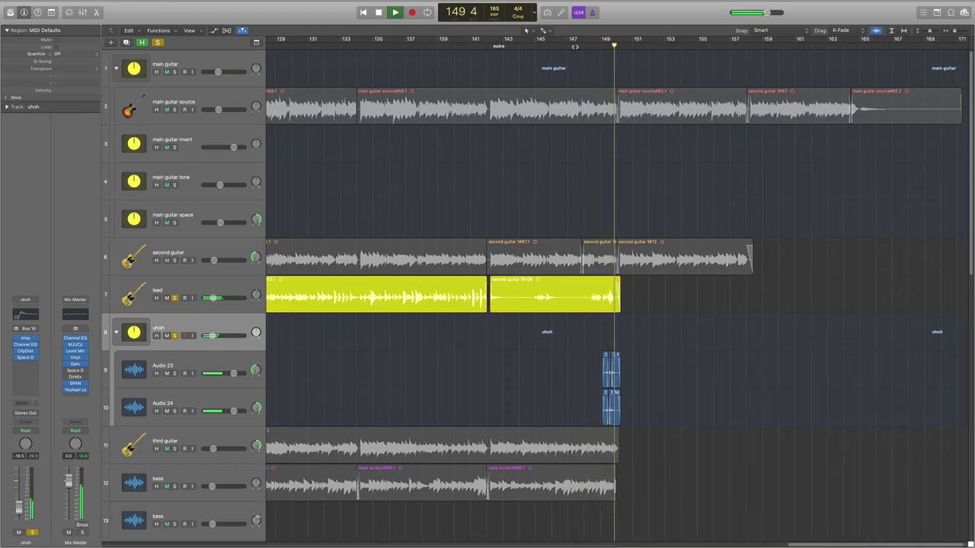
{"action": "key", "text": "space"}
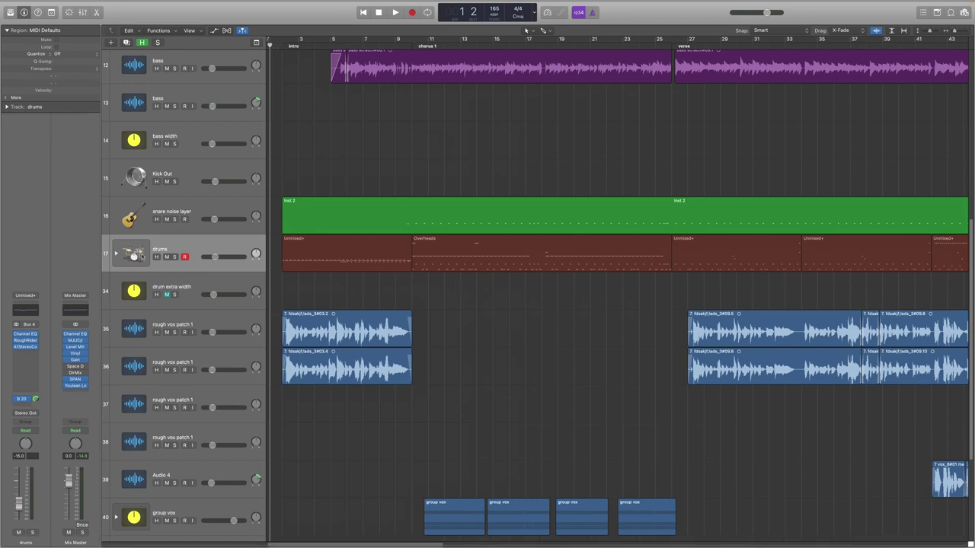
Expand the drums stack and examine Drum Kit Designer on the Overheads track, moving its window clear of the track list before closing it.
{"action": "left_click", "coordinate": [116, 254]}
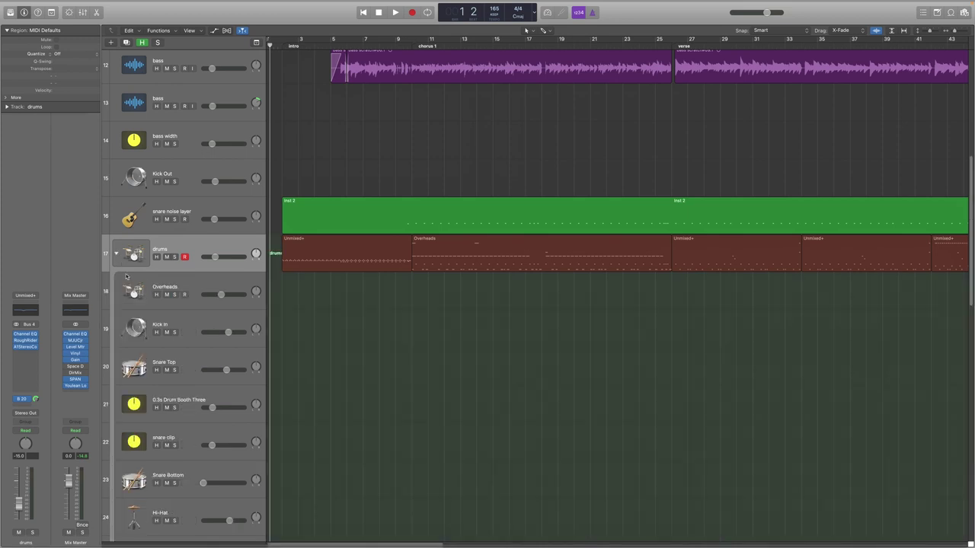
{"action": "left_click", "coordinate": [129, 282]}
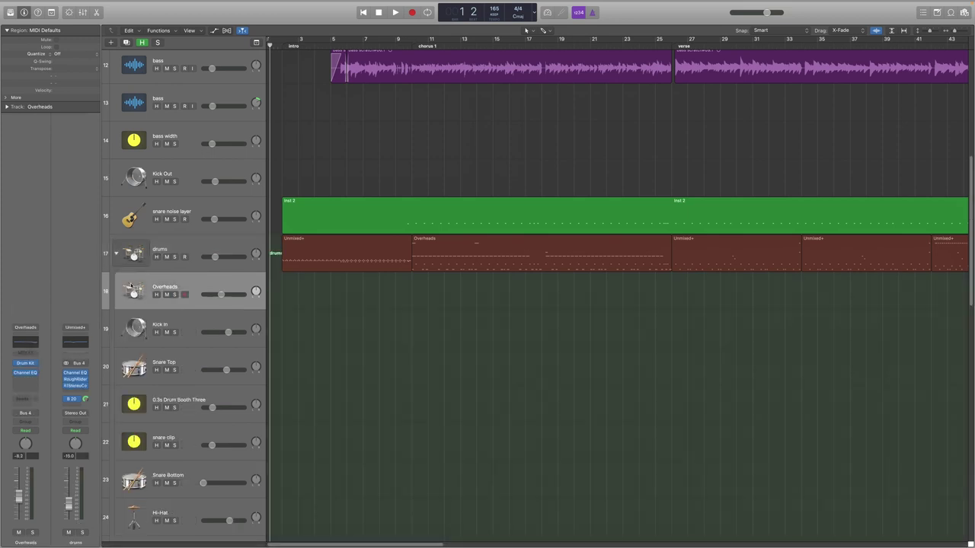
{"action": "left_click", "coordinate": [25, 342]}
{"action": "left_click_drag", "start_coordinate": [195, 7], "coordinate": [632, 214]}
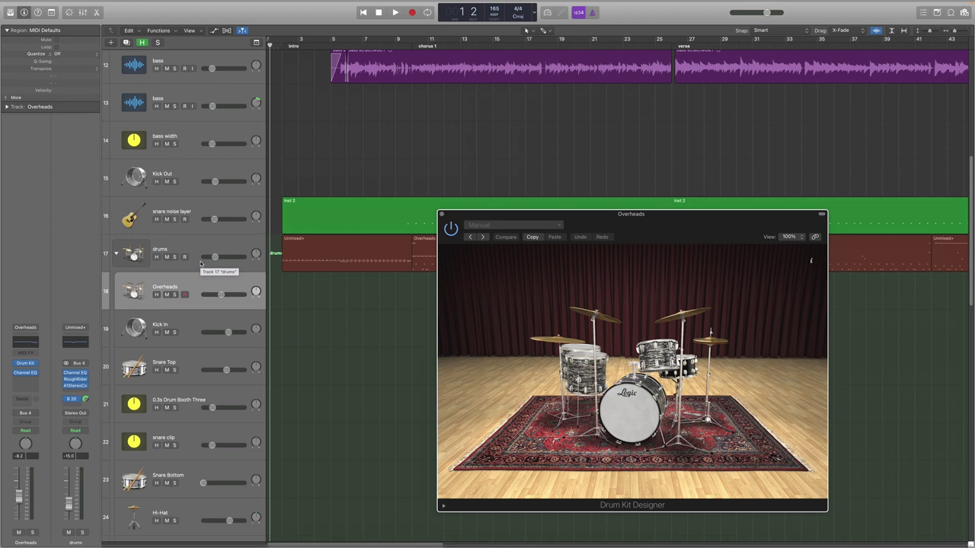
{"action": "left_click_drag", "start_coordinate": [631, 215], "coordinate": [640, 145]}
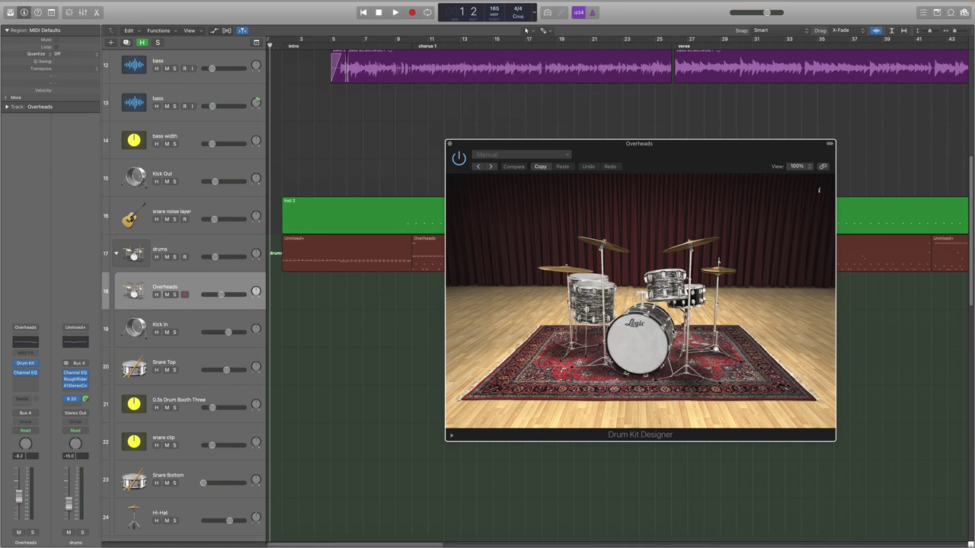
{"action": "key", "text": "super+w"}
{"action": "scroll", "coordinate": [331, 290], "scroll_direction": "down", "scroll_amount": 1}
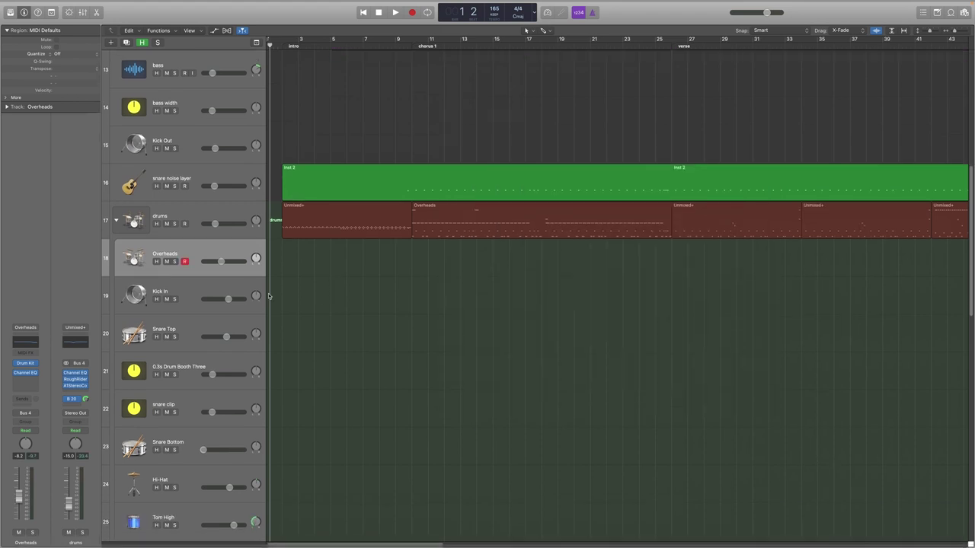
Compare the channel strips of Kick Out, Kick In and the drums stack, checking their plug-ins and output routing.
{"action": "scroll", "coordinate": [216, 312], "scroll_direction": "down", "scroll_amount": 1}
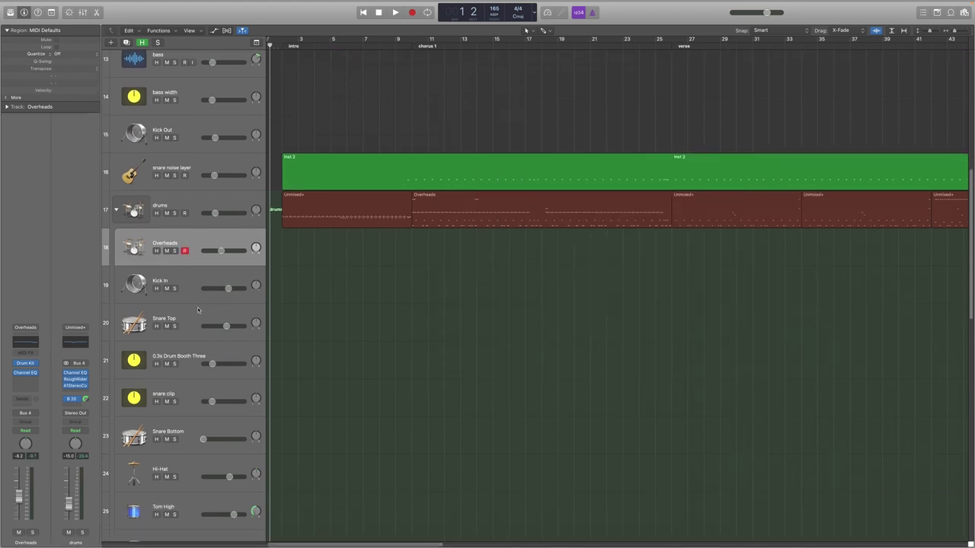
{"action": "left_click", "coordinate": [162, 135]}
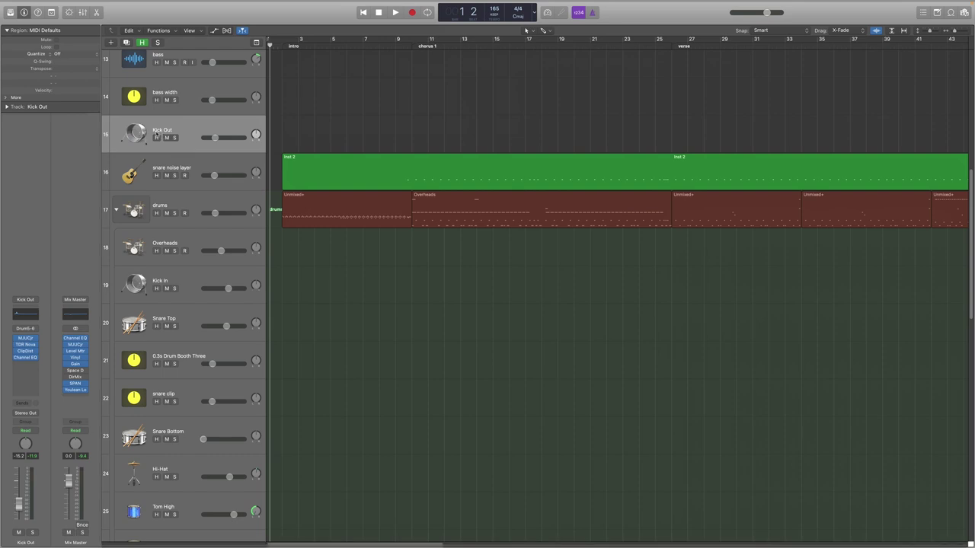
{"action": "left_click", "coordinate": [160, 206]}
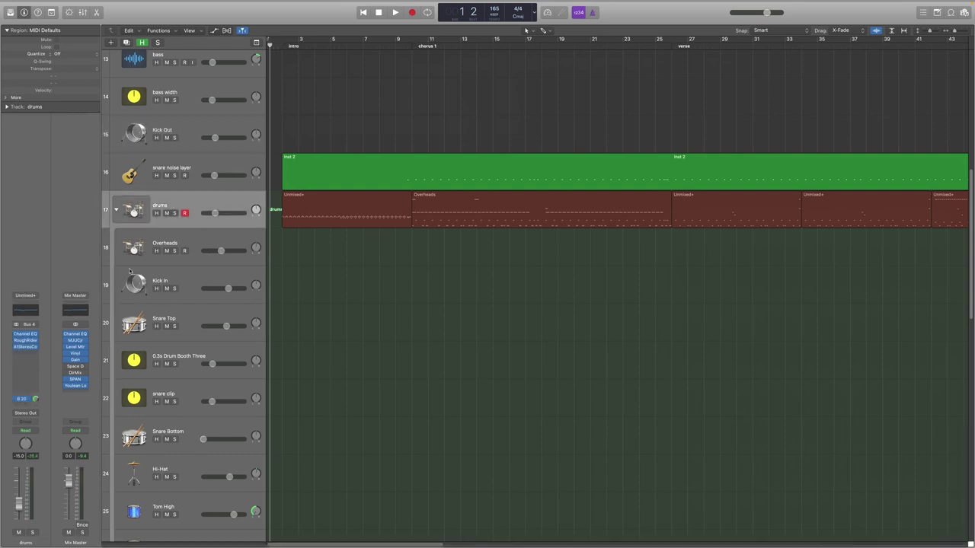
{"action": "left_click", "coordinate": [162, 133]}
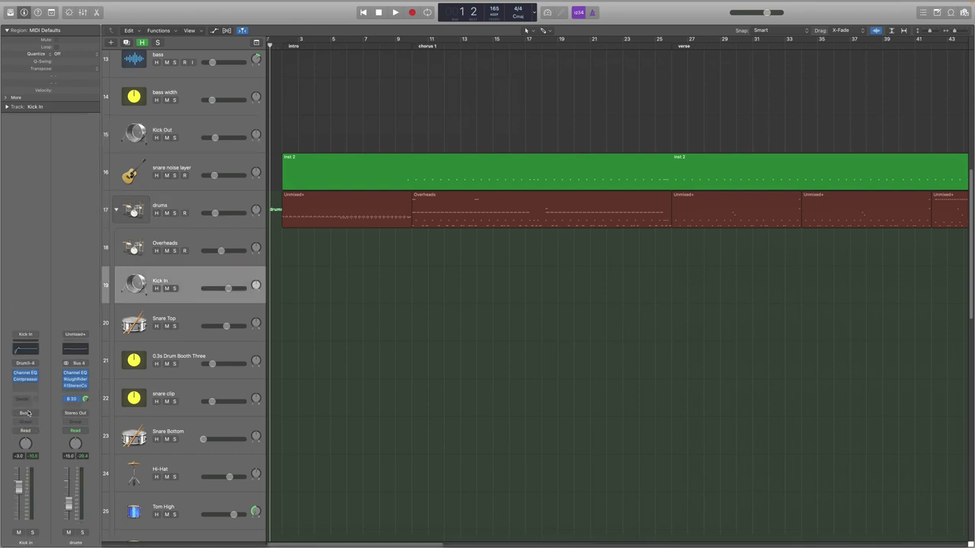
{"action": "left_click", "coordinate": [180, 205]}
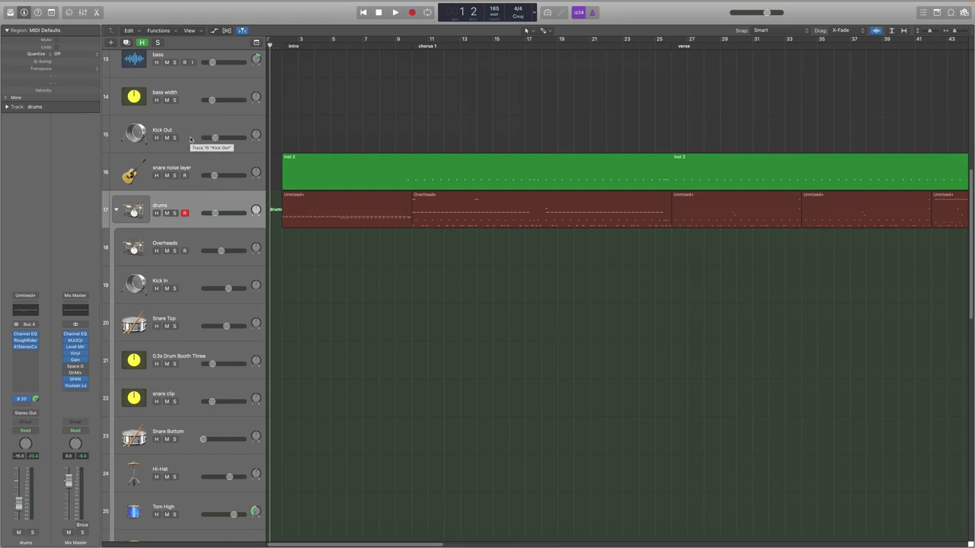
Collapse the drums stack, solo Kick Out, snare noise layer and drums together, and play them from the start of chorus 1.
{"action": "left_click", "coordinate": [116, 210]}
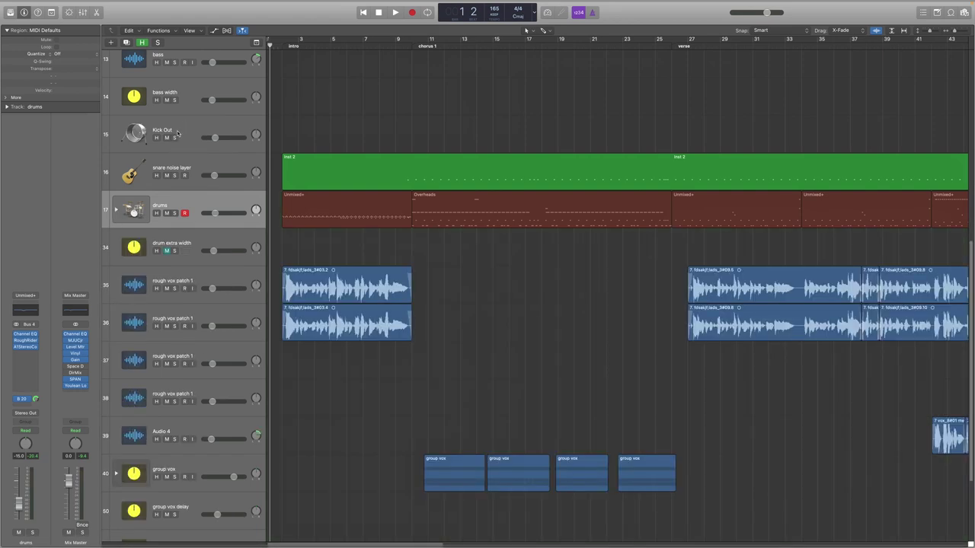
{"action": "left_click_drag", "start_coordinate": [176, 139], "coordinate": [176, 200]}
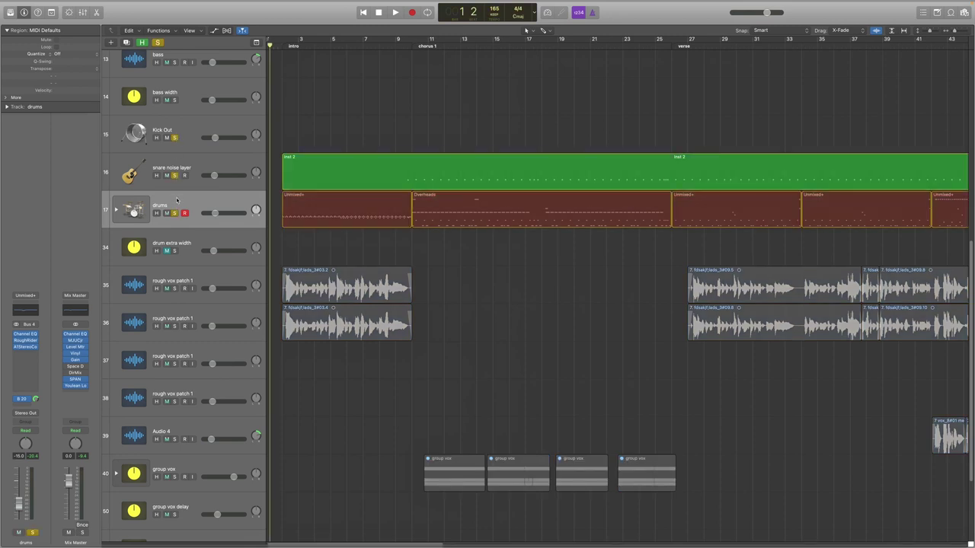
{"action": "left_click", "coordinate": [411, 42]}
{"action": "key", "text": "space"}
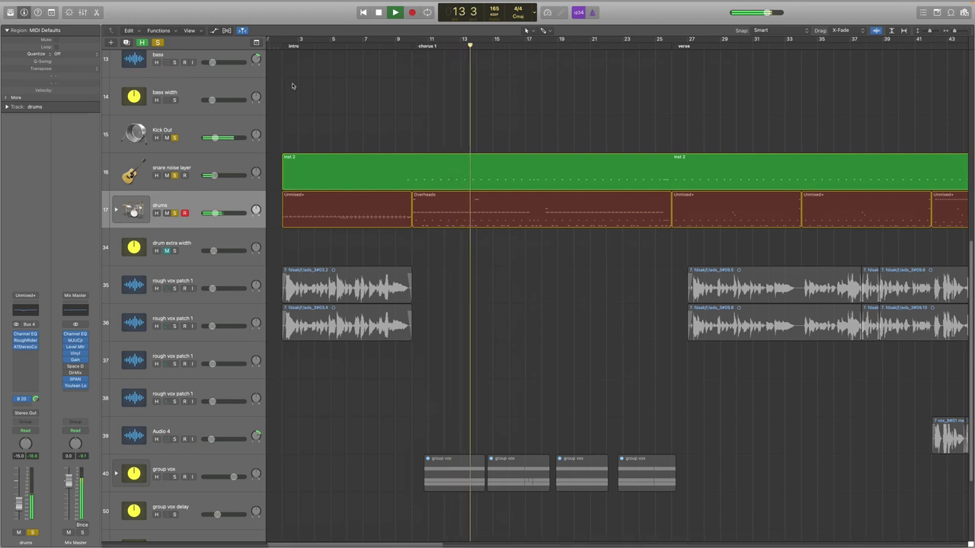
{"action": "key", "text": "space"}
Clear all solos and play the full mix from the start of chorus 1.
{"action": "left_click", "coordinate": [157, 42]}
{"action": "left_click", "coordinate": [411, 42]}
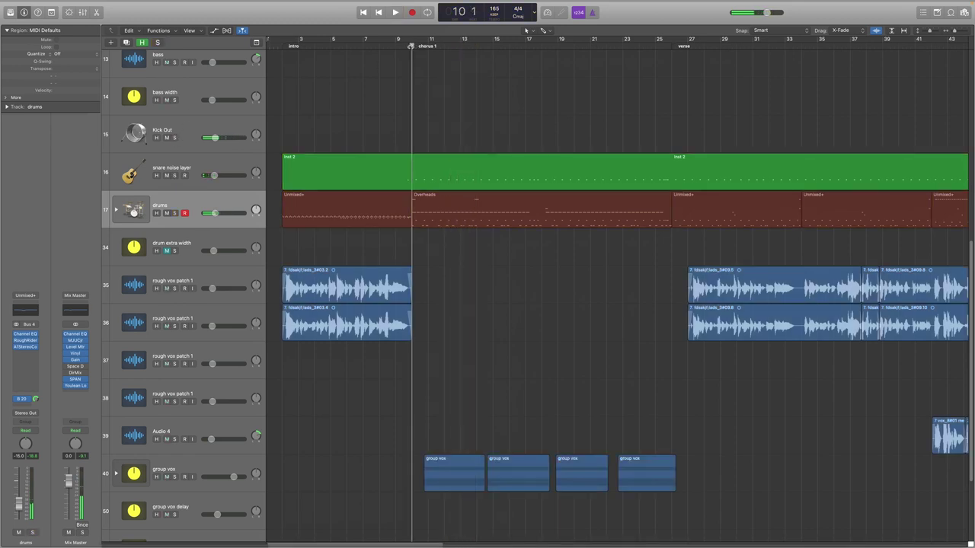
{"action": "key", "text": "space"}
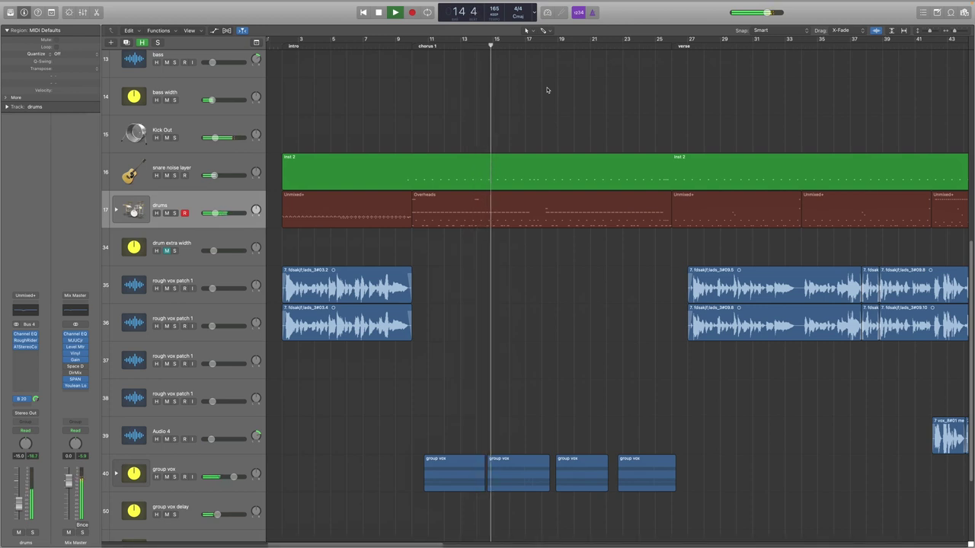
{"action": "key", "text": "space"}
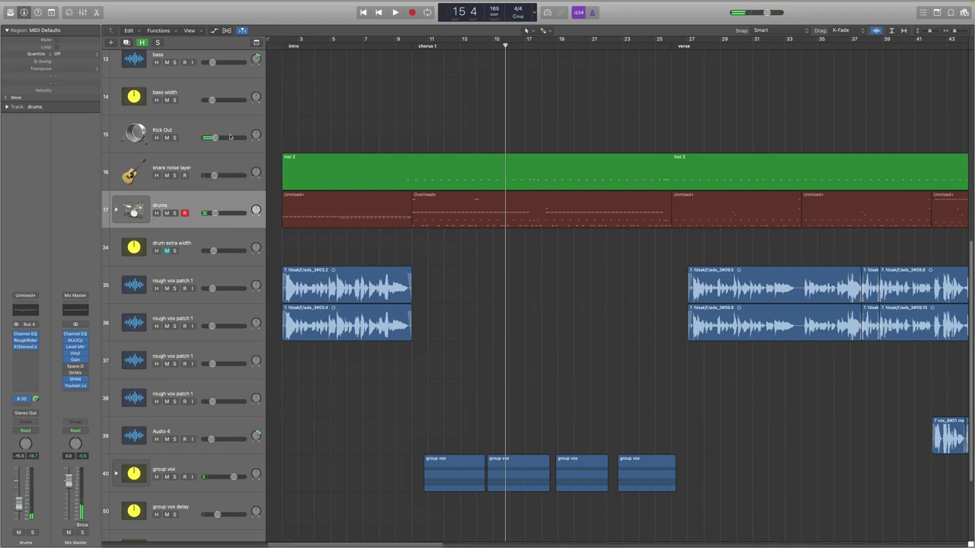
Reduce the track height to show the guitar tracks together with the drums, and replay the full mix from chorus 1.
{"action": "left_click_drag", "start_coordinate": [930, 33], "coordinate": [927, 34]}
{"action": "scroll", "coordinate": [944, 37], "scroll_direction": "up", "scroll_amount": 5}
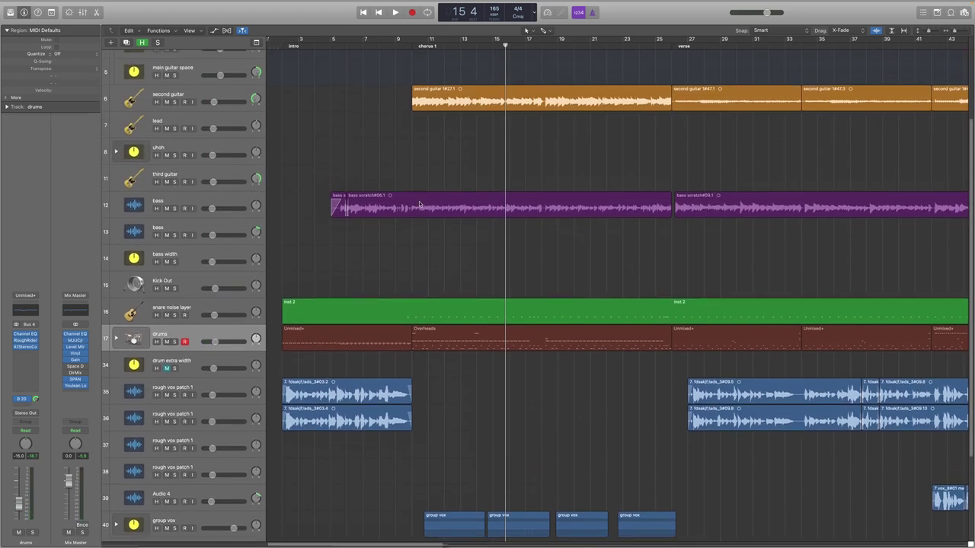
{"action": "left_click_drag", "start_coordinate": [929, 33], "coordinate": [925, 33]}
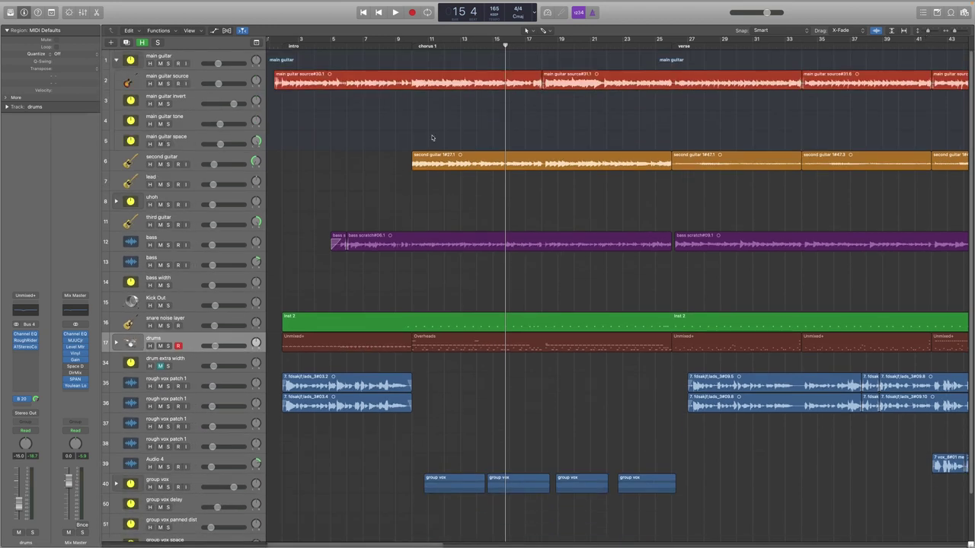
{"action": "key", "text": "shift+Return"}
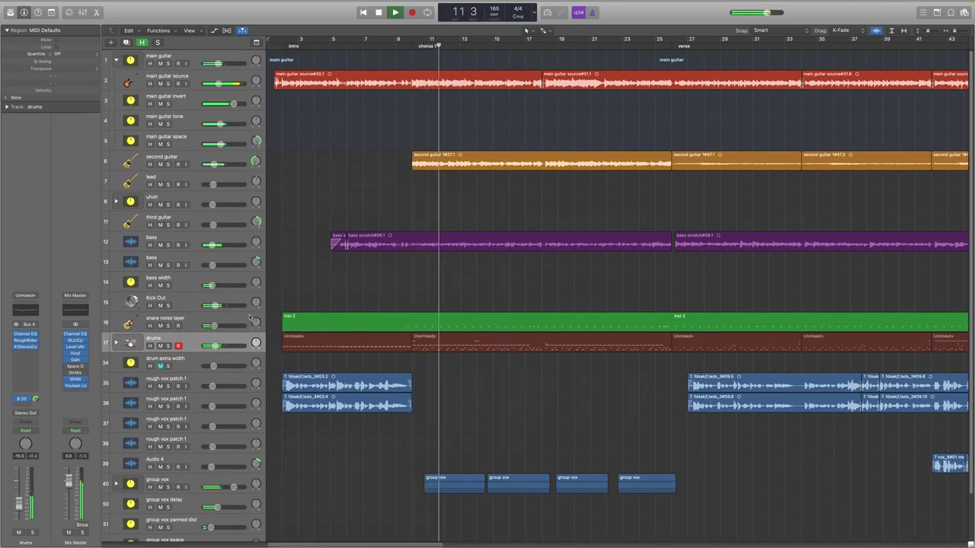
{"action": "key", "text": "space"}
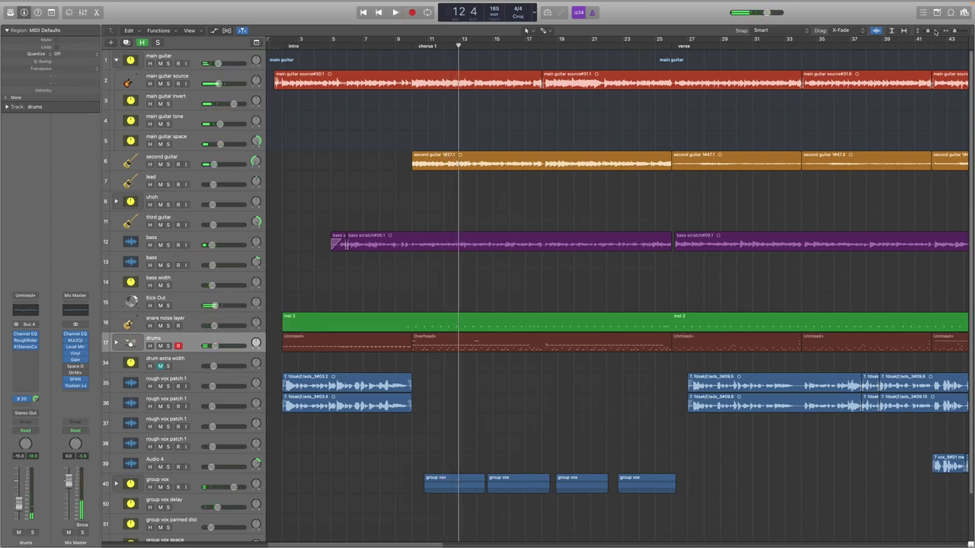
Enlarge the track rows again, expand the drums stack and select the Kick Out track.
{"action": "key", "text": "super+Down"}
{"action": "key", "text": "super+Down"}
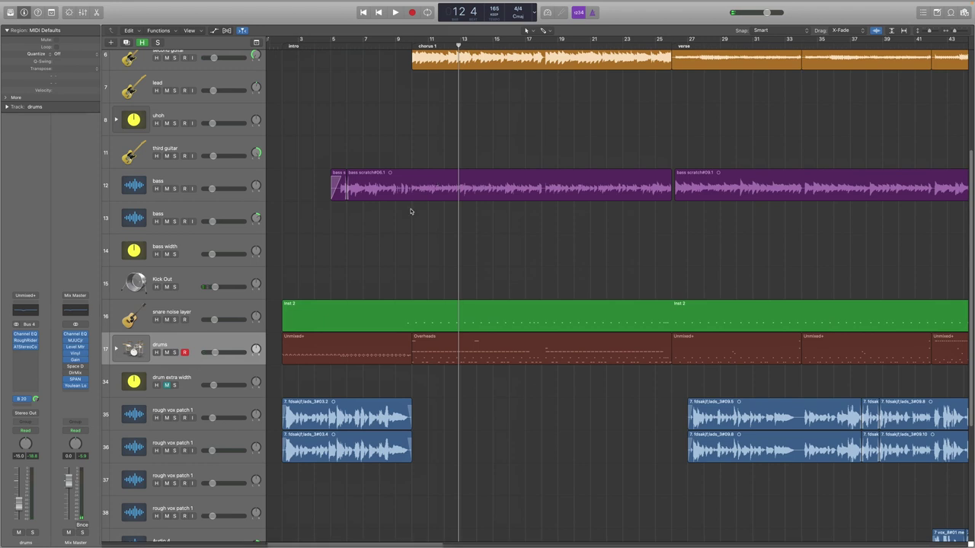
{"action": "scroll", "coordinate": [381, 254], "scroll_direction": "down", "scroll_amount": 3}
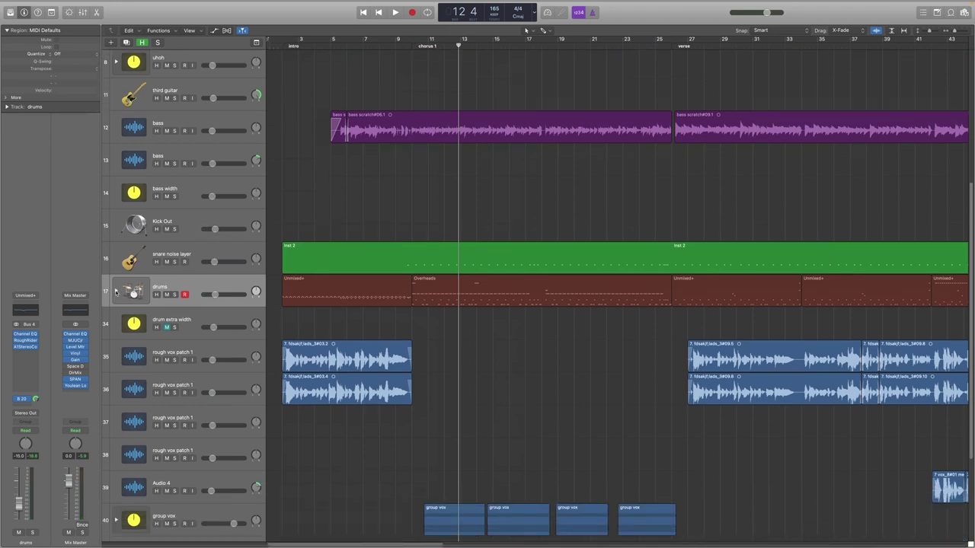
{"action": "left_click", "coordinate": [116, 291]}
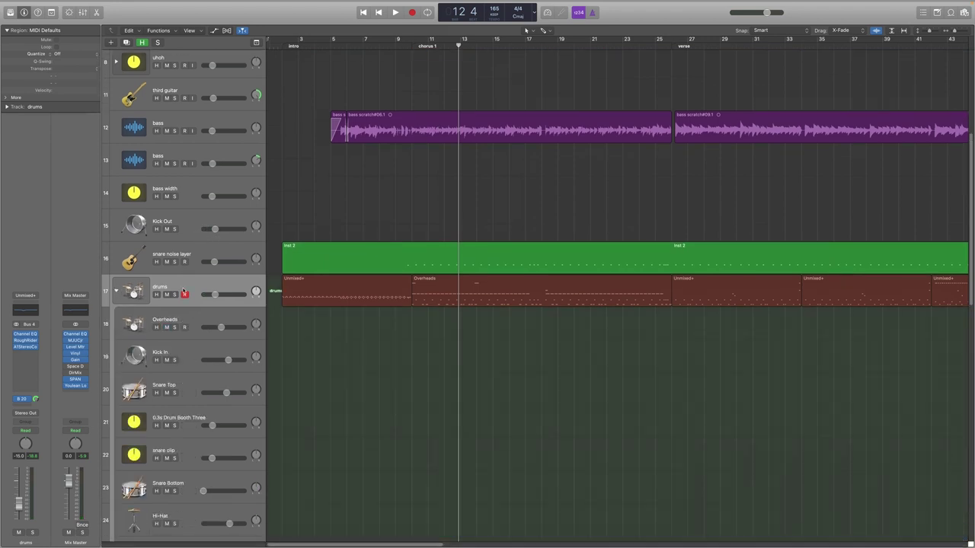
{"action": "left_click", "coordinate": [186, 236]}
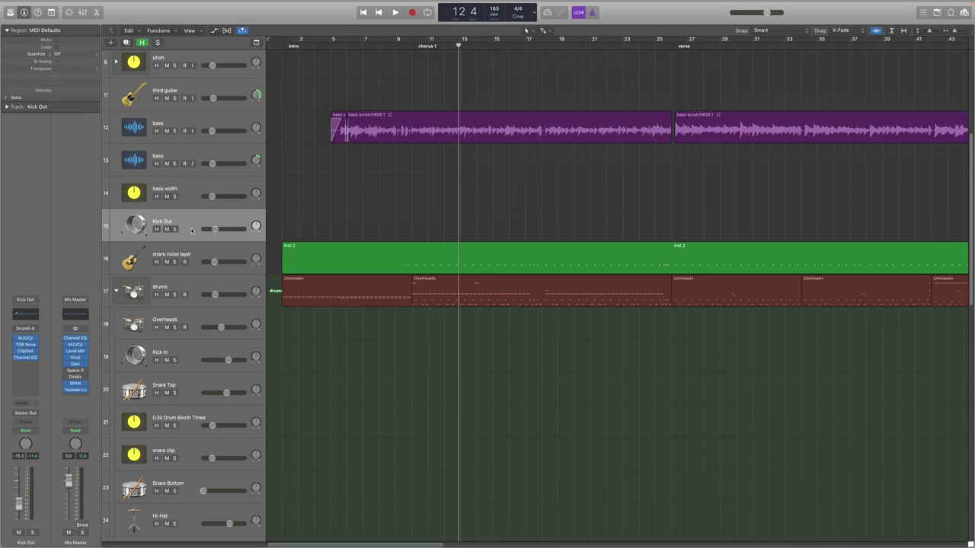
Play only the soloed Overheads and Snare Top tracks from the start of chorus 1.
{"action": "left_click", "coordinate": [195, 287]}
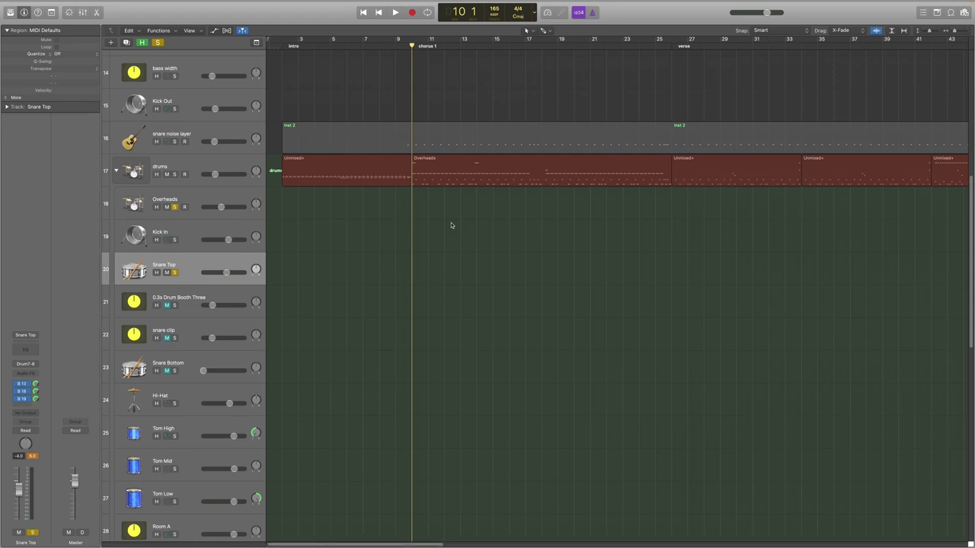
{"action": "key", "text": "space"}
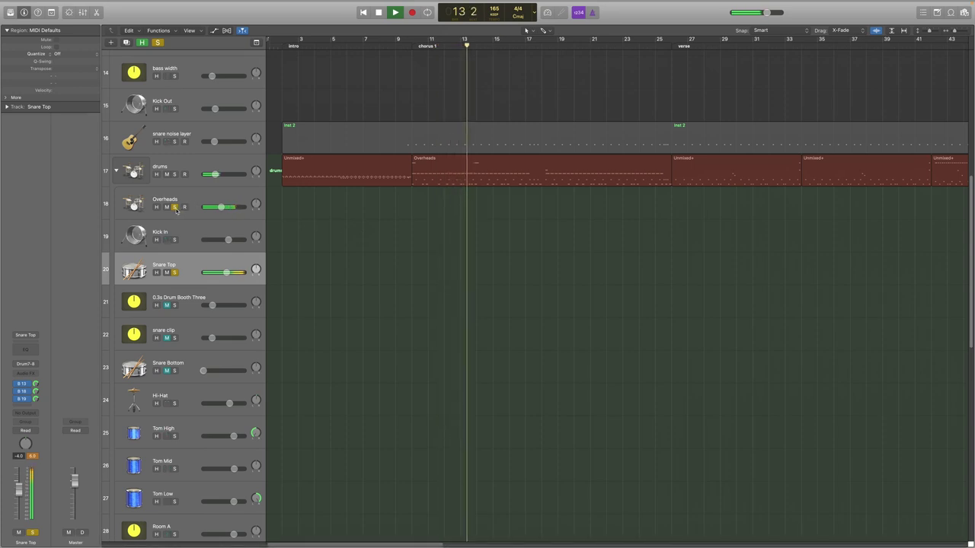
{"action": "key", "text": "space"}
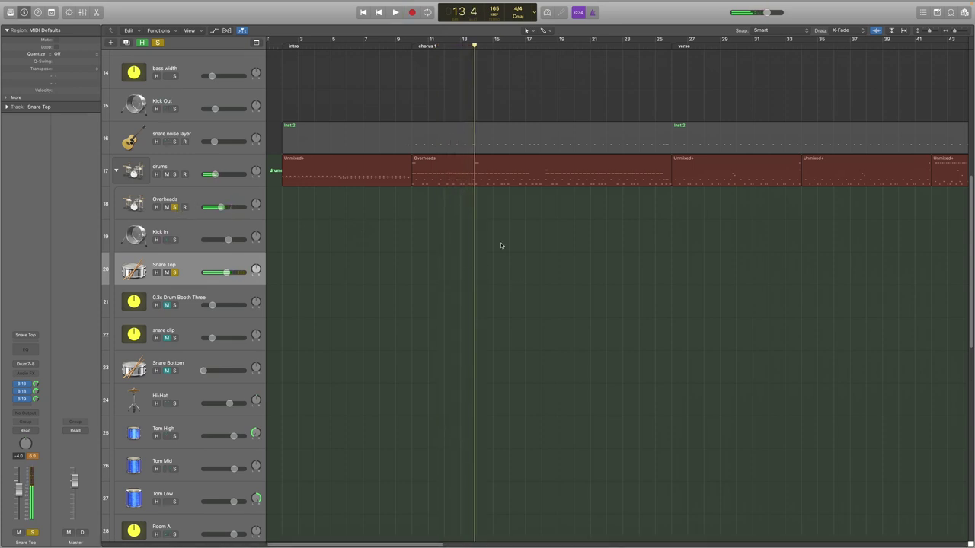
Unmute and solo the 0.3s Drum Booth Three track and continue playback with Overheads and Snare Top.
{"action": "left_click", "coordinate": [181, 297]}
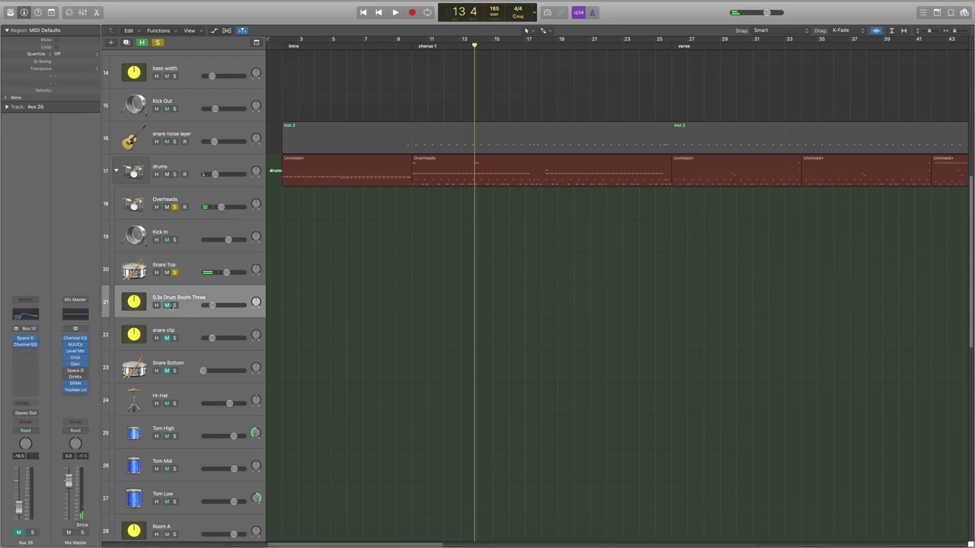
{"action": "left_click", "coordinate": [167, 305]}
{"action": "left_click", "coordinate": [174, 305]}
{"action": "key", "text": "space"}
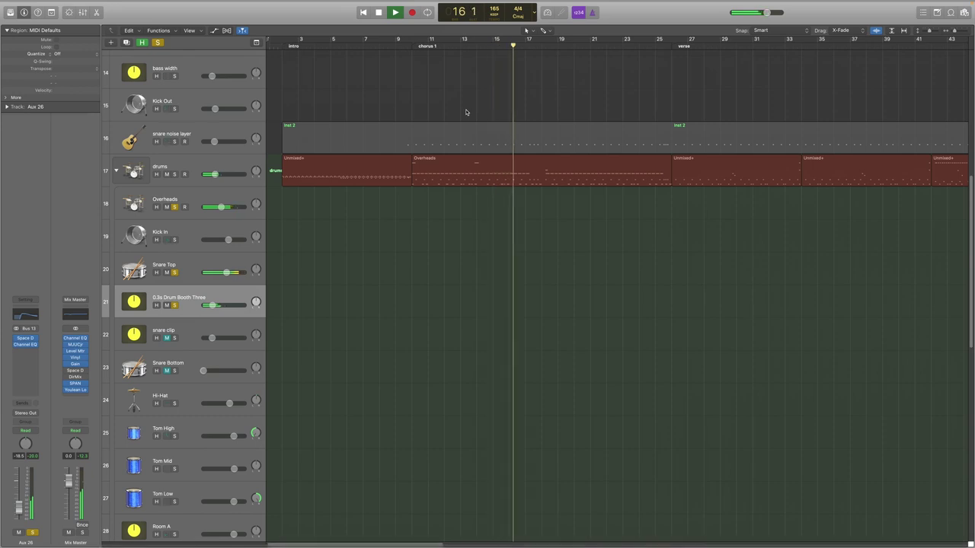
{"action": "key", "text": "space"}
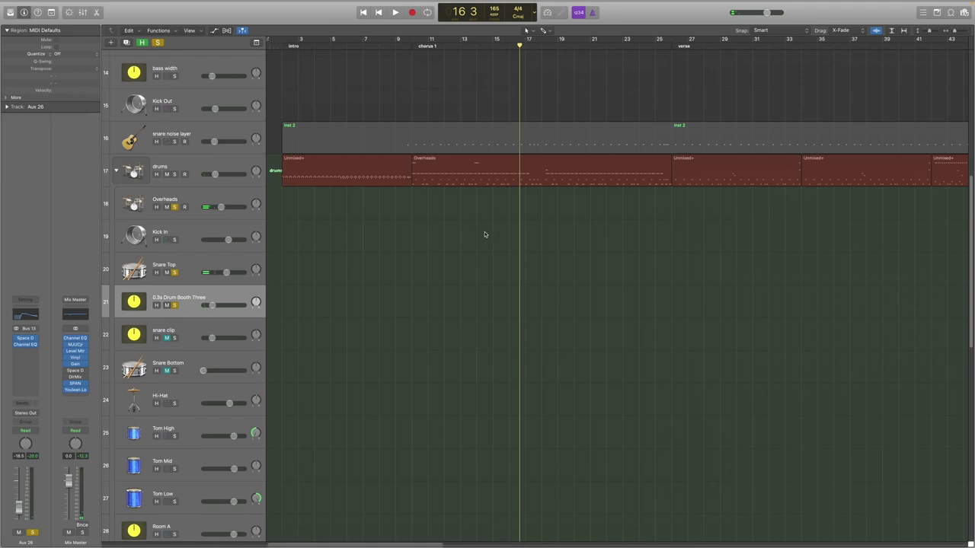
Unmute and solo the snare clip track and play it with the other soloed drum tracks from chorus 1.
{"action": "left_click", "coordinate": [412, 50]}
{"action": "left_click", "coordinate": [167, 338]}
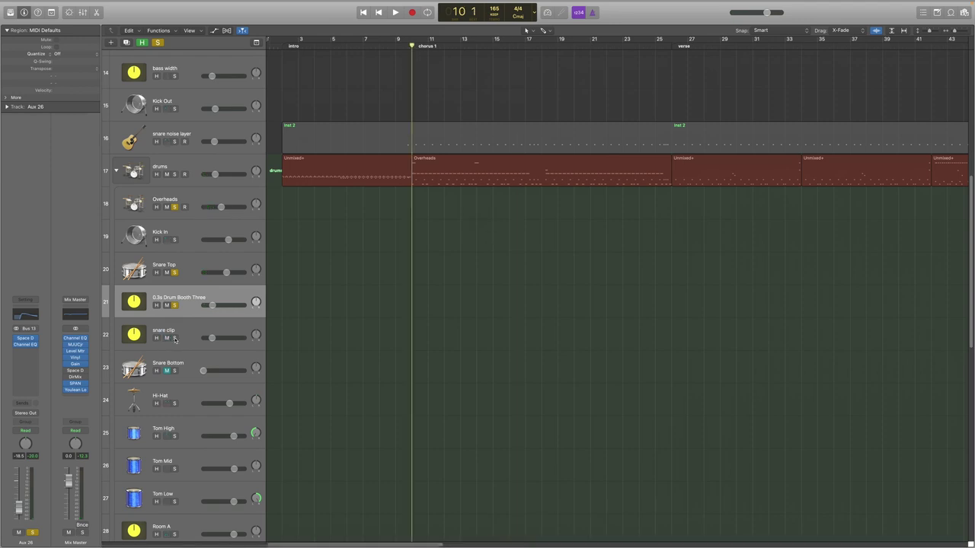
{"action": "left_click", "coordinate": [174, 337]}
{"action": "left_click", "coordinate": [188, 329]}
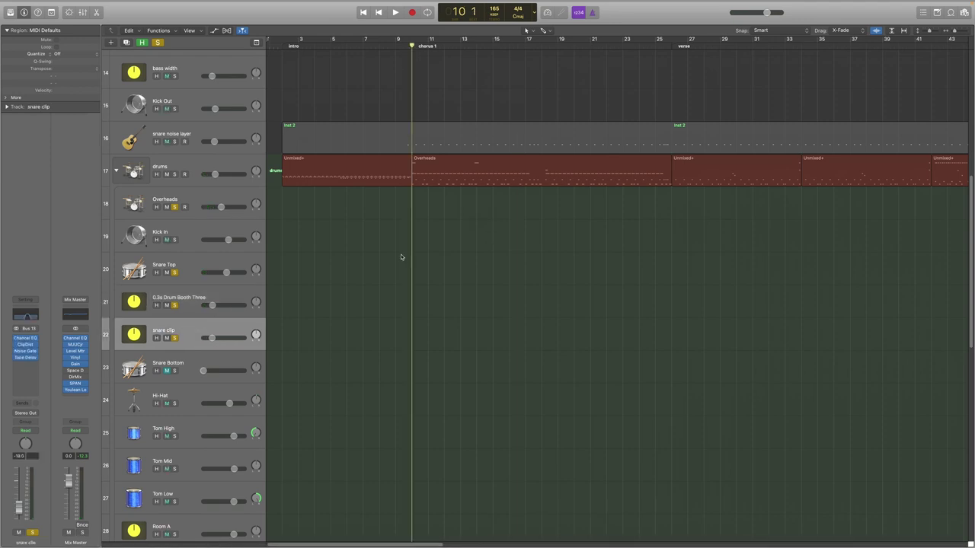
{"action": "key", "text": "space"}
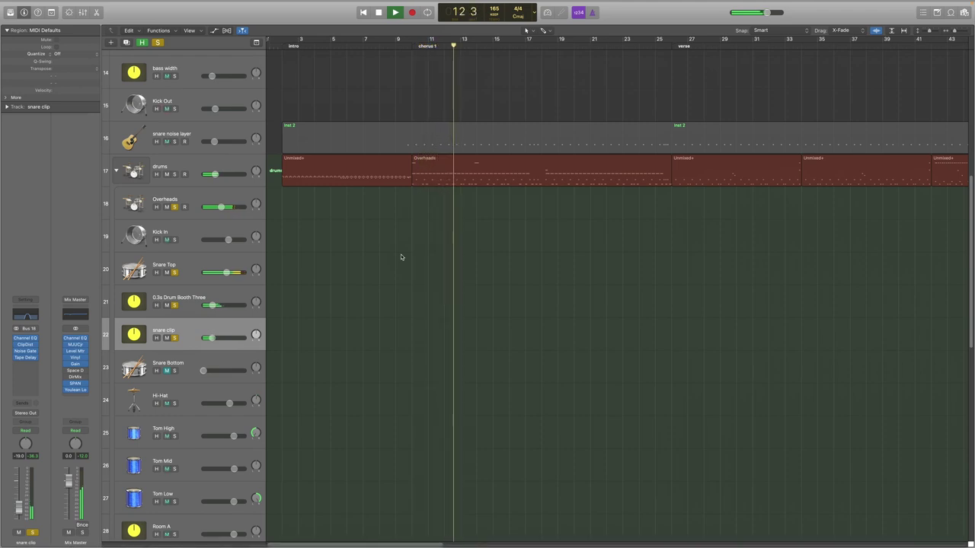
{"action": "key", "text": "space"}
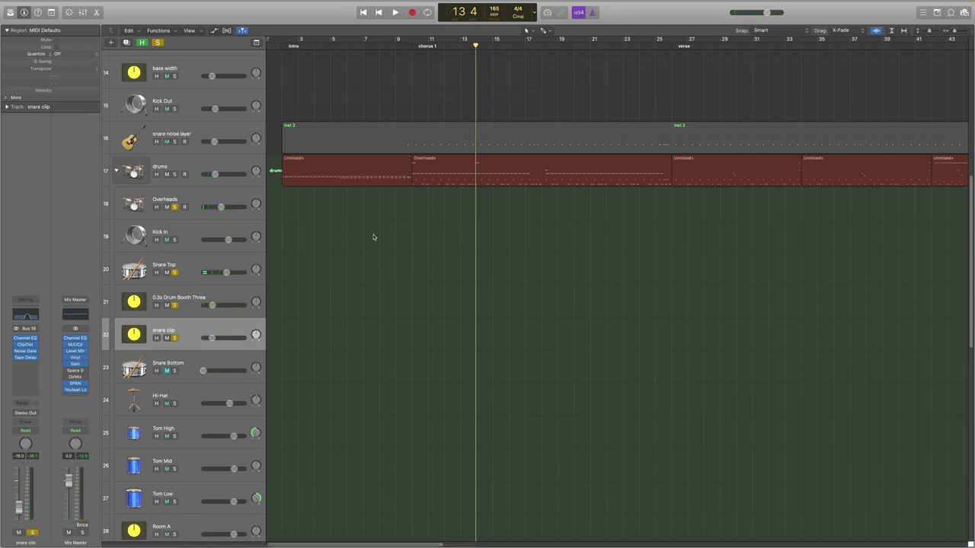
Solo the snare noise layer track with the other snare tracks and inspect its ES P instrument settings.
{"action": "left_click", "coordinate": [193, 133]}
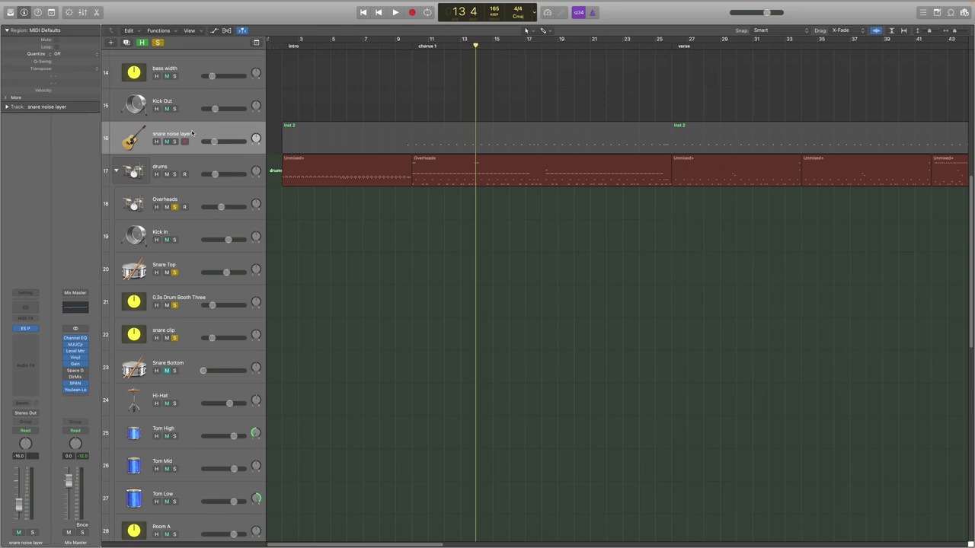
{"action": "left_click", "coordinate": [175, 142]}
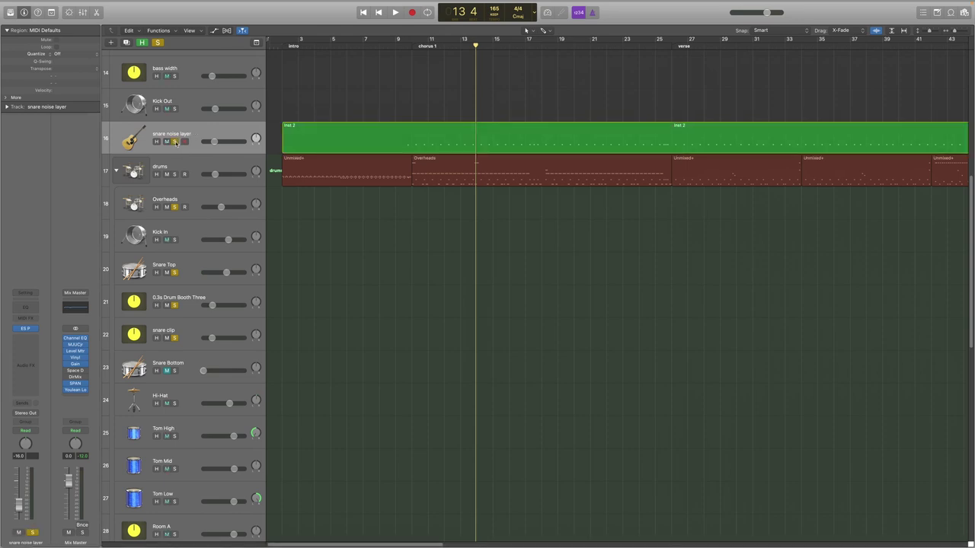
{"action": "left_click", "coordinate": [26, 330]}
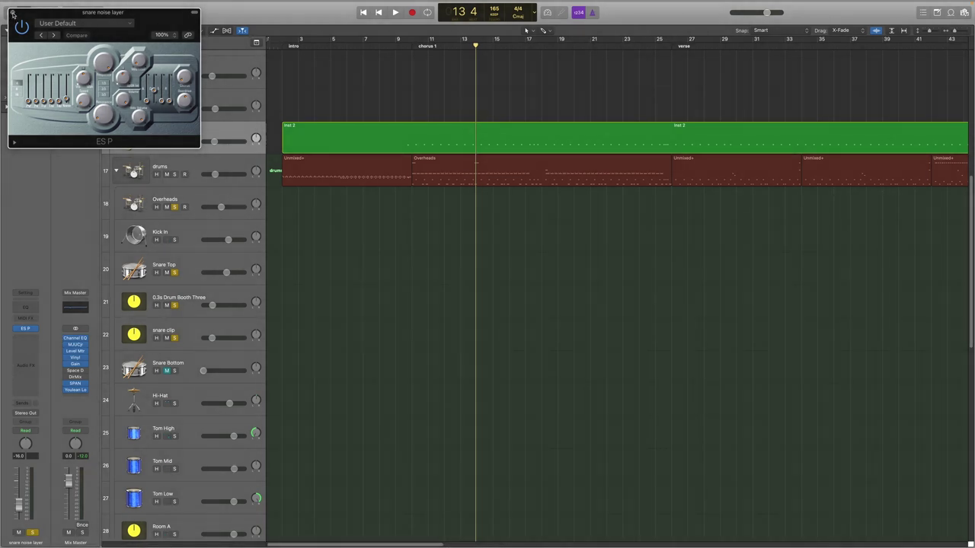
{"action": "left_click", "coordinate": [12, 12]}
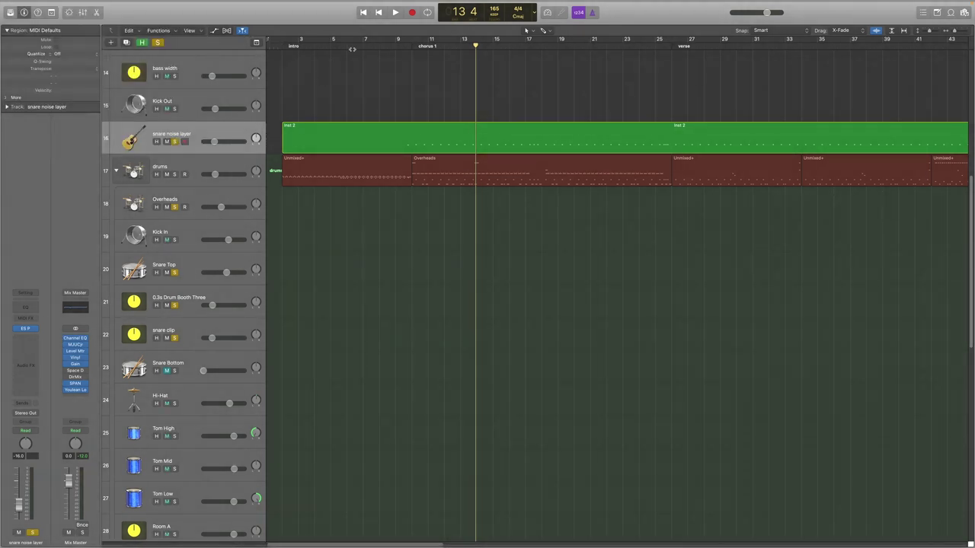
Play the soloed snare tracks from chorus 1, comparing them without and with the snare noise layer soloed.
{"action": "left_click", "coordinate": [412, 47]}
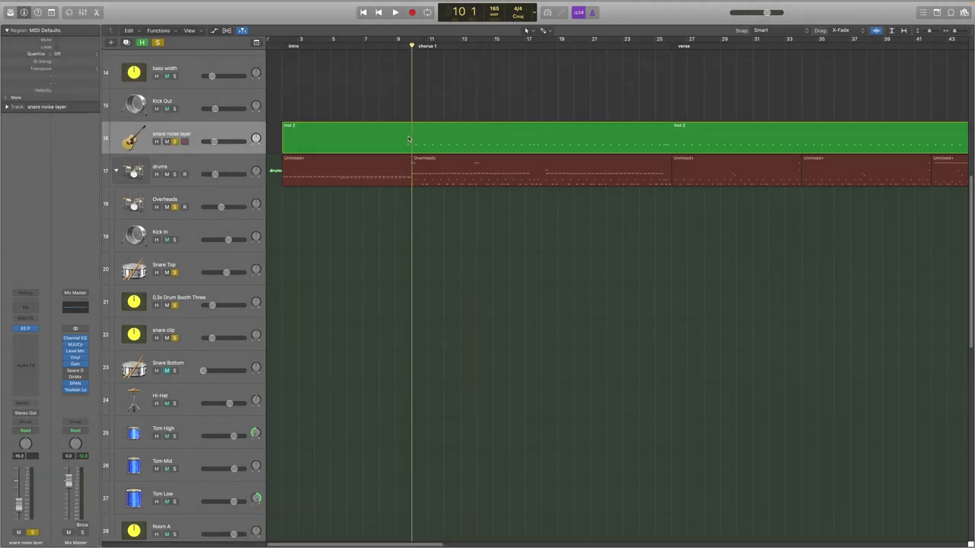
{"action": "key", "text": "space"}
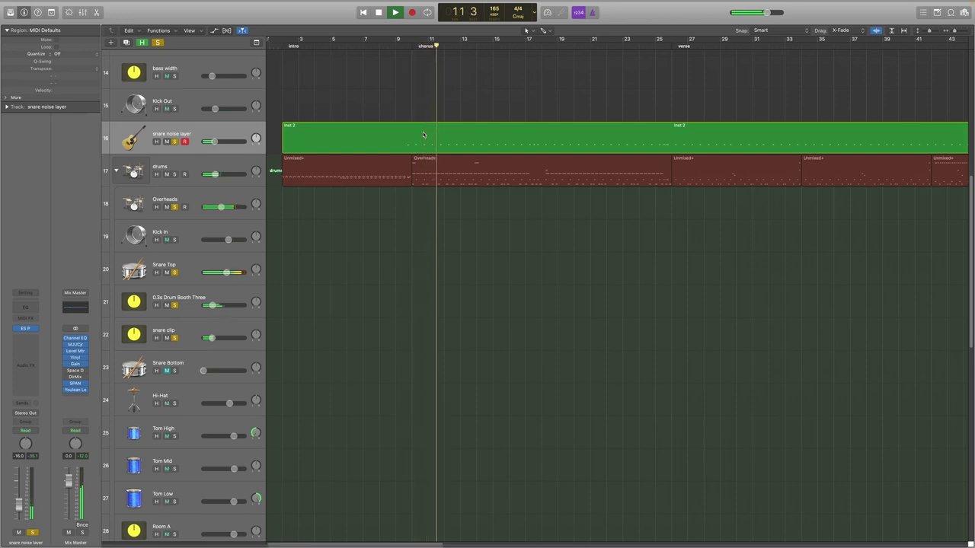
{"action": "left_click", "coordinate": [175, 142]}
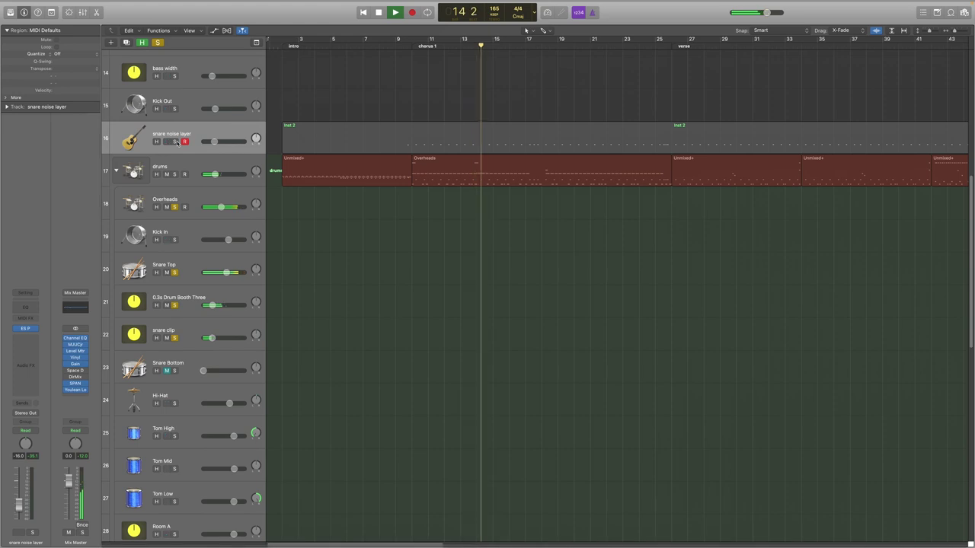
{"action": "left_click", "coordinate": [175, 141]}
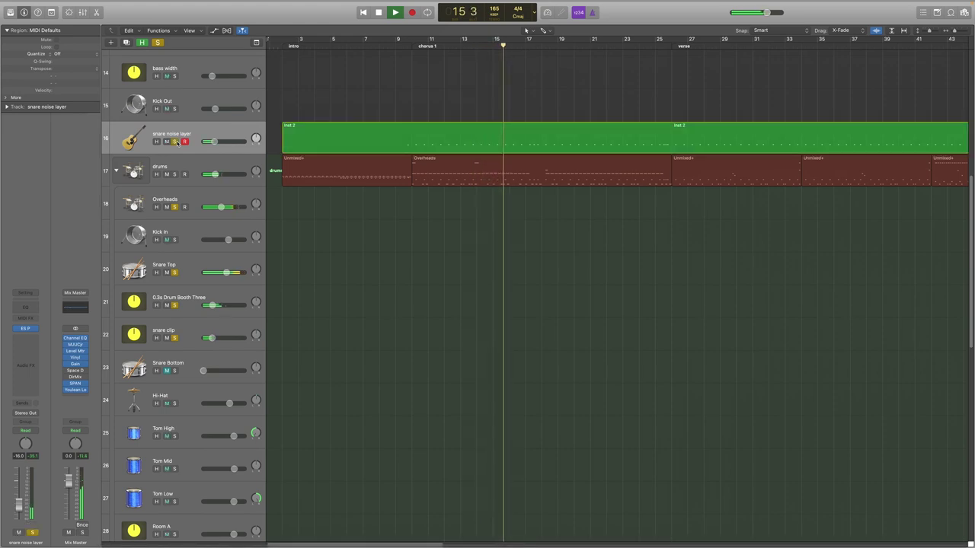
{"action": "key", "text": "space"}
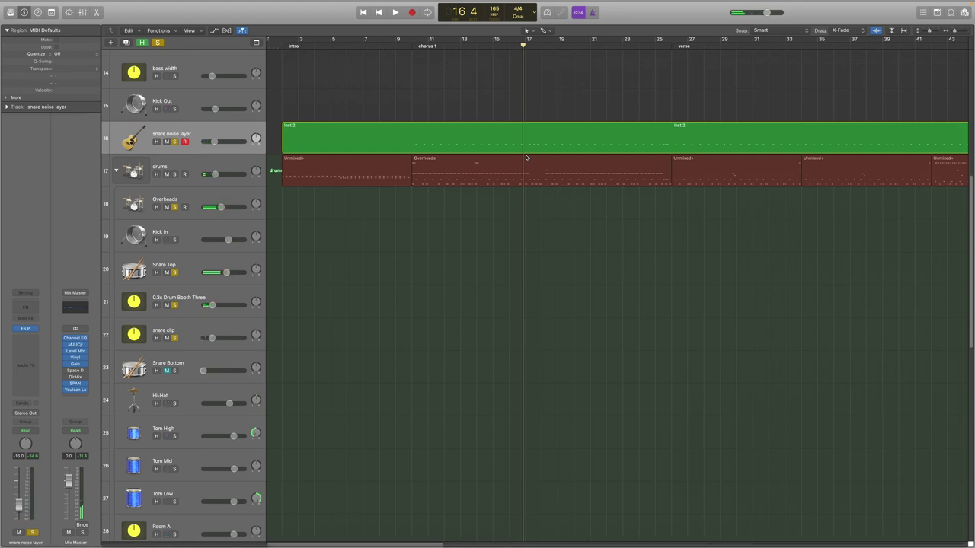
Clear all solos and play the mix from chorus 1, comparing the snare noise layer muted and unmuted.
{"action": "left_click", "coordinate": [176, 141]}
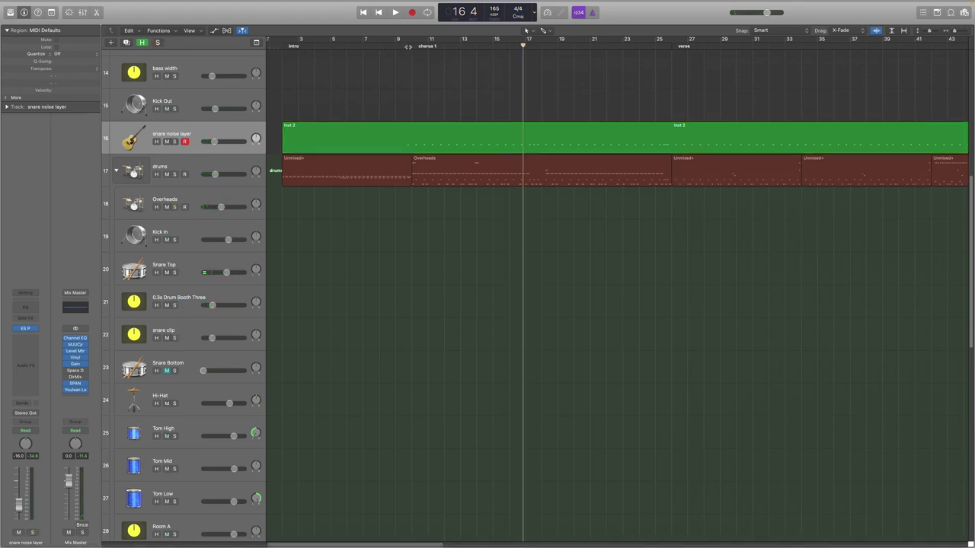
{"action": "left_click", "coordinate": [408, 46]}
{"action": "left_click", "coordinate": [167, 141]}
{"action": "key", "text": "space"}
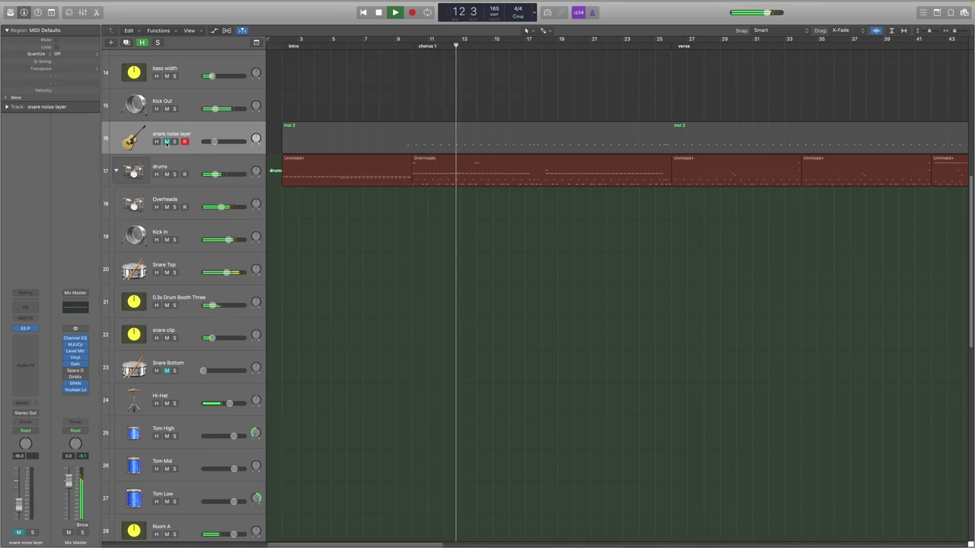
{"action": "left_click", "coordinate": [167, 142]}
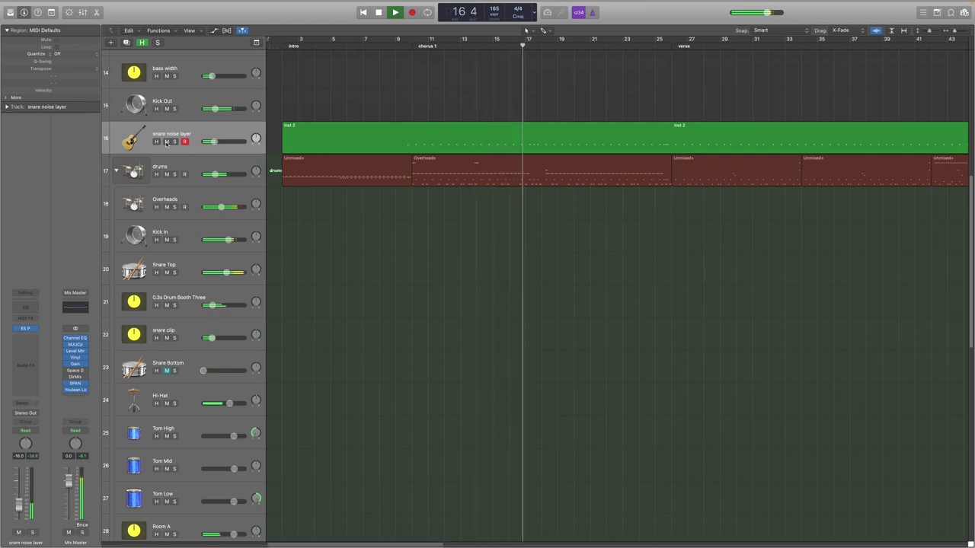
{"action": "key", "text": "space"}
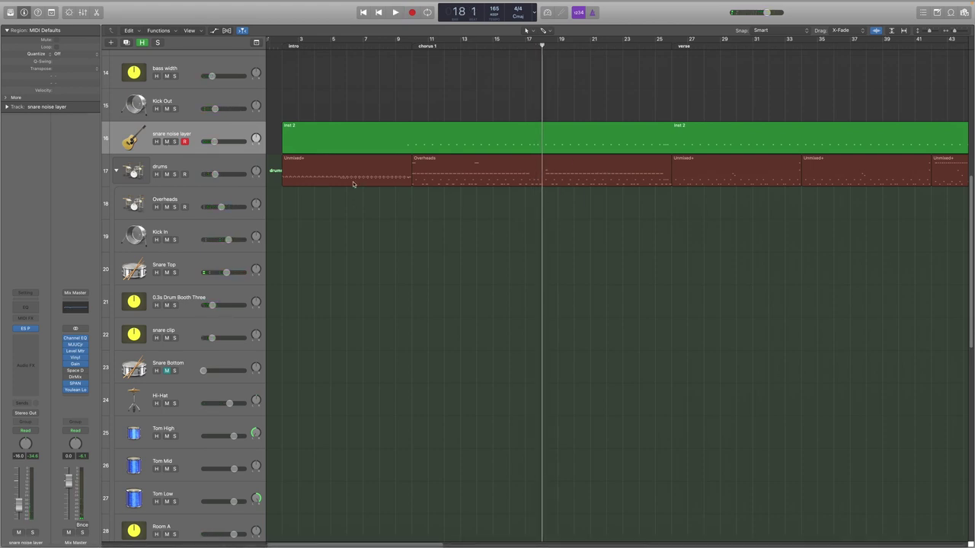
Select the Kick In track and look through the individual tracks of the drums stack.
{"action": "scroll", "coordinate": [352, 182], "scroll_direction": "down", "scroll_amount": 1}
{"action": "left_click", "coordinate": [190, 228]}
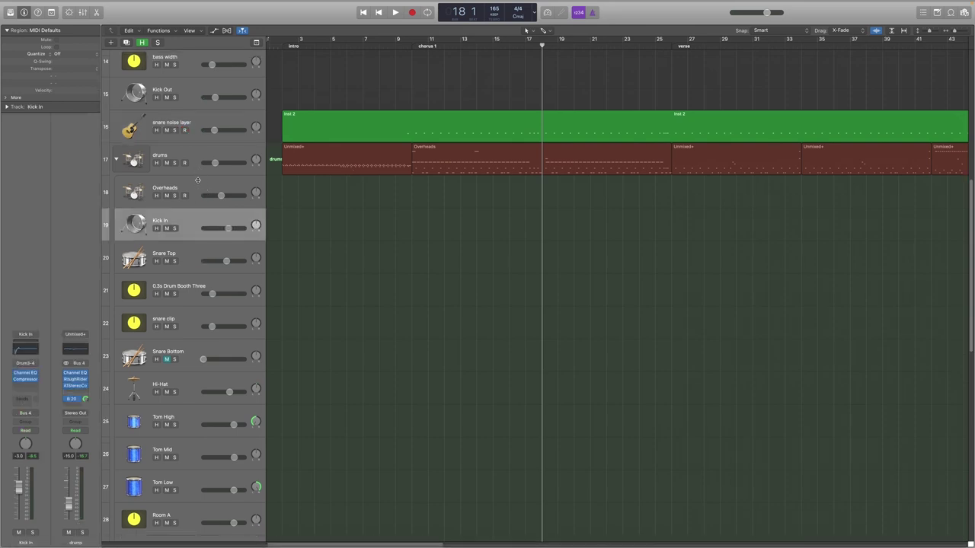
{"action": "scroll", "coordinate": [197, 180], "scroll_direction": "down", "scroll_amount": 1}
{"action": "scroll", "coordinate": [198, 402], "scroll_direction": "down", "scroll_amount": 1}
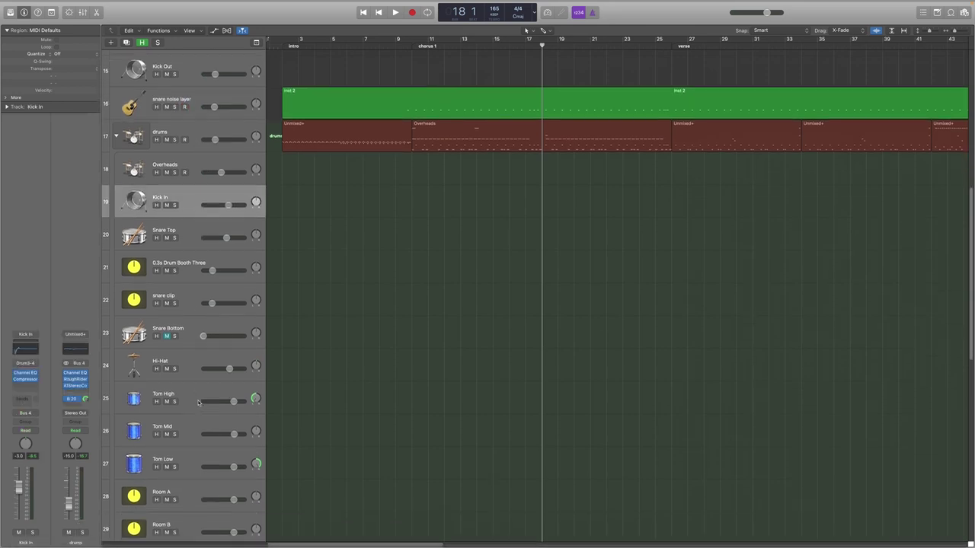
{"action": "scroll", "coordinate": [228, 358], "scroll_direction": "up", "scroll_amount": 1}
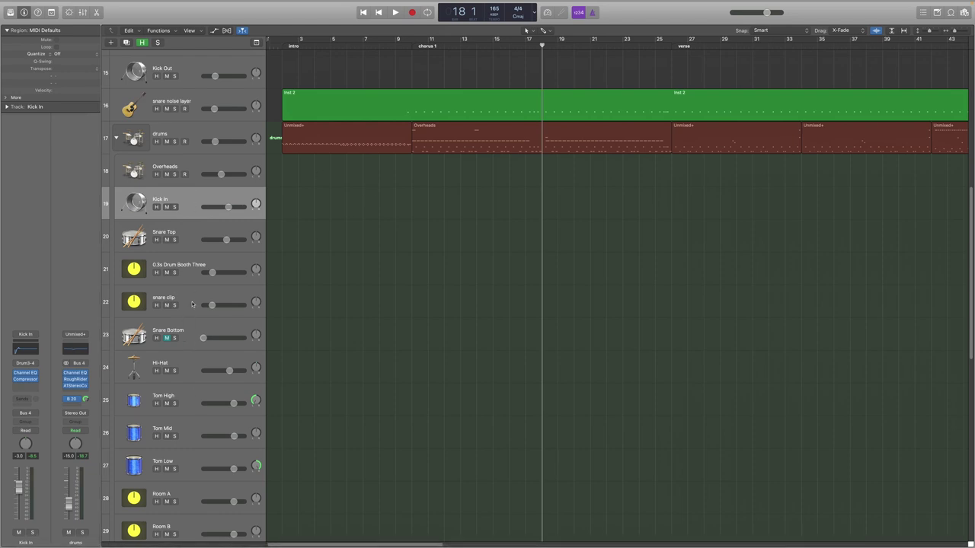
Examine the low-end boost in the Kick In track's Channel EQ and close the plug-in.
{"action": "left_click", "coordinate": [193, 165]}
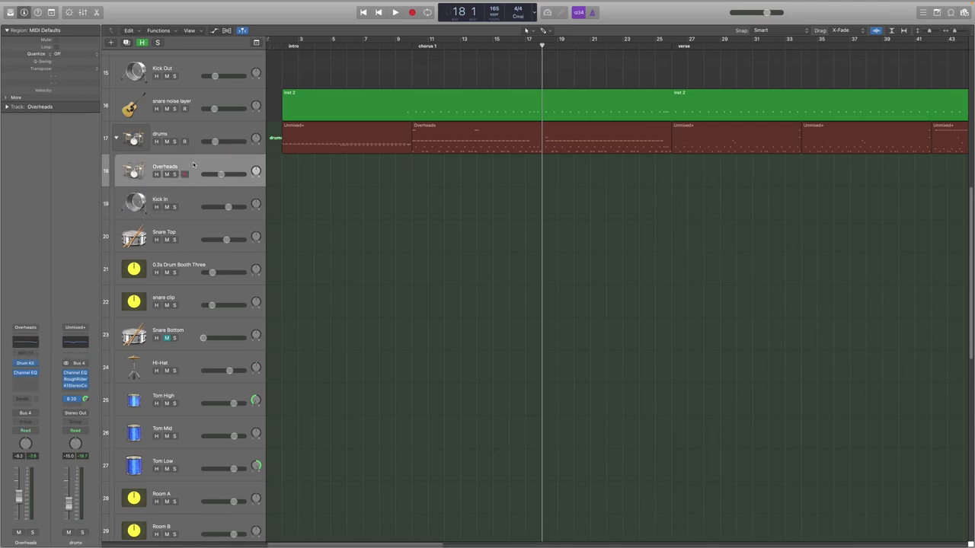
{"action": "left_click", "coordinate": [184, 207]}
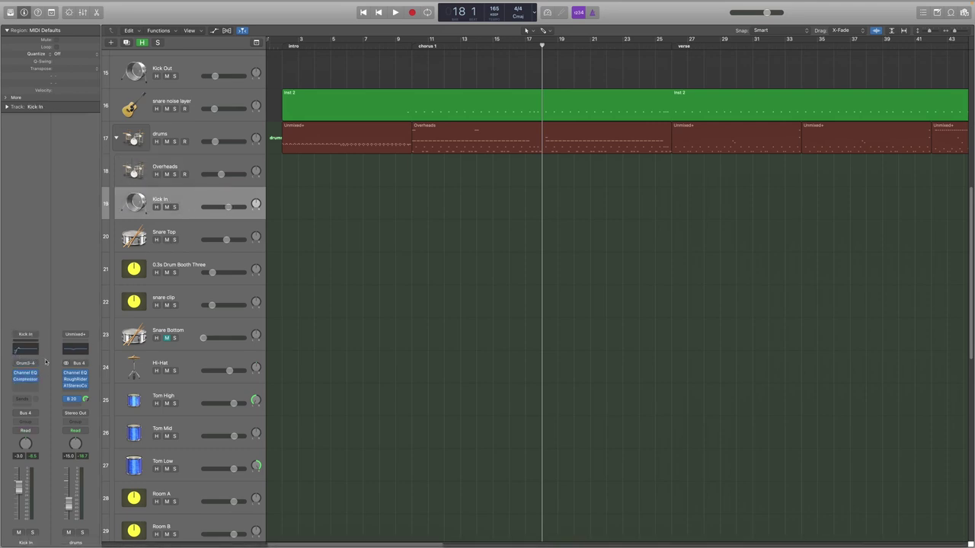
{"action": "left_click", "coordinate": [25, 375]}
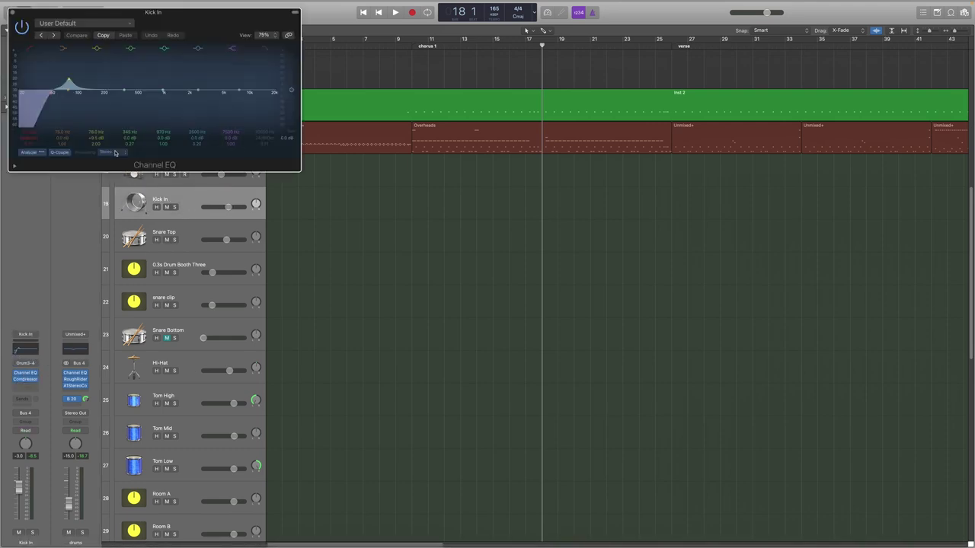
{"action": "left_click_drag", "start_coordinate": [69, 91], "coordinate": [72, 66]}
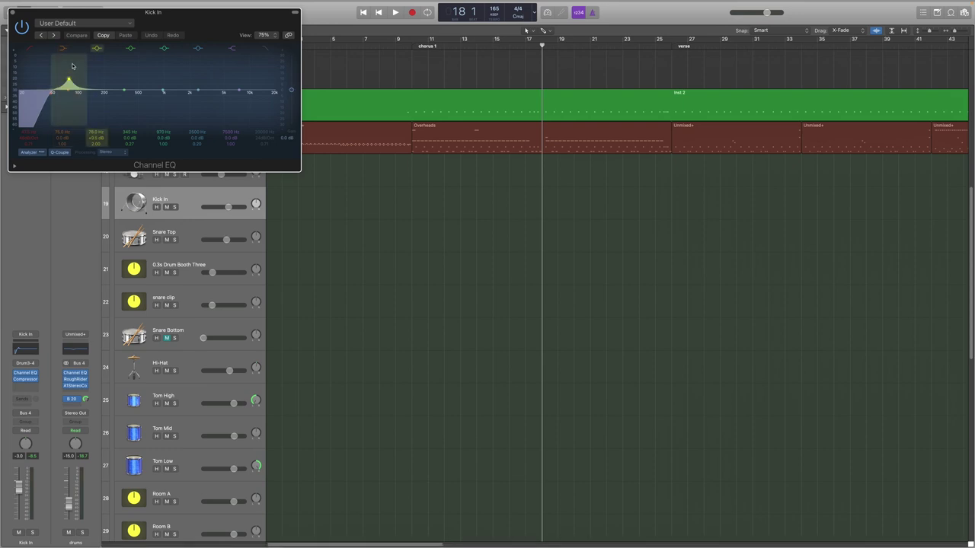
{"action": "left_click", "coordinate": [13, 12]}
Return the playhead to chorus 1 and compare the plug-in chains of the Room A and Room B tracks.
{"action": "scroll", "coordinate": [228, 343], "scroll_direction": "down", "scroll_amount": 3}
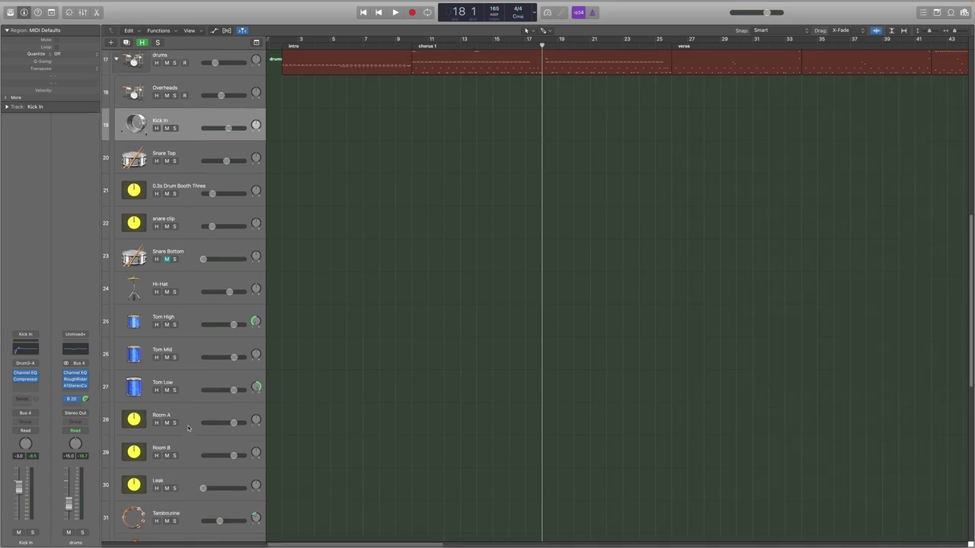
{"action": "left_click", "coordinate": [192, 418]}
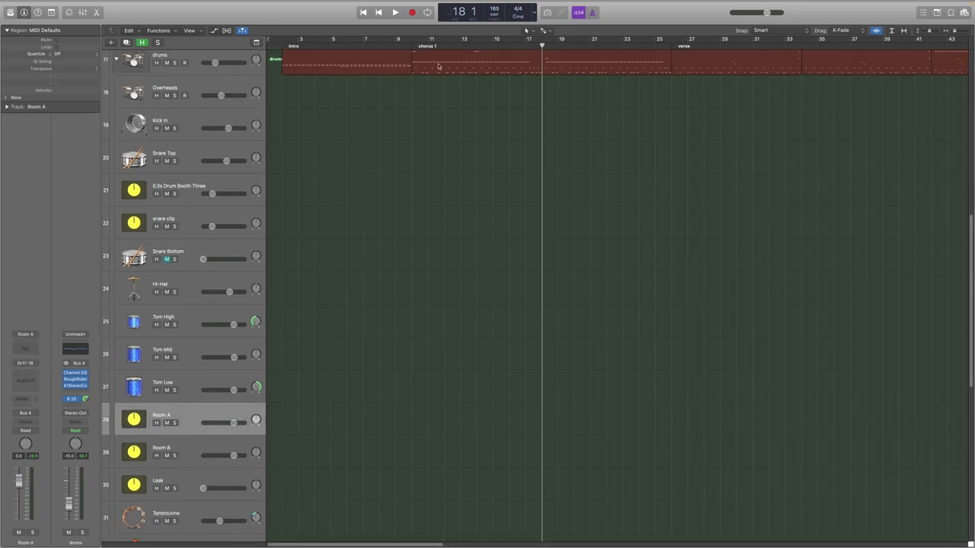
{"action": "key", "text": "space"}
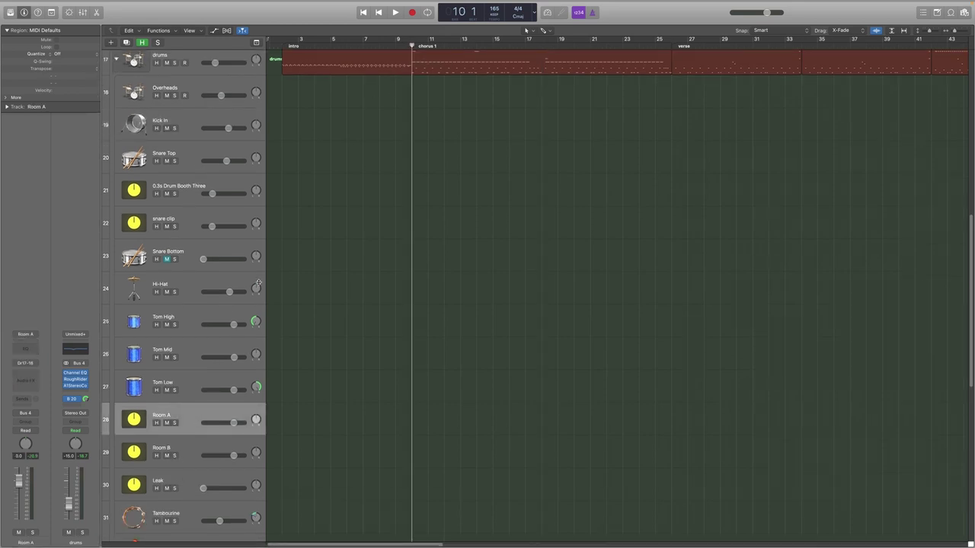
{"action": "left_click", "coordinate": [183, 444]}
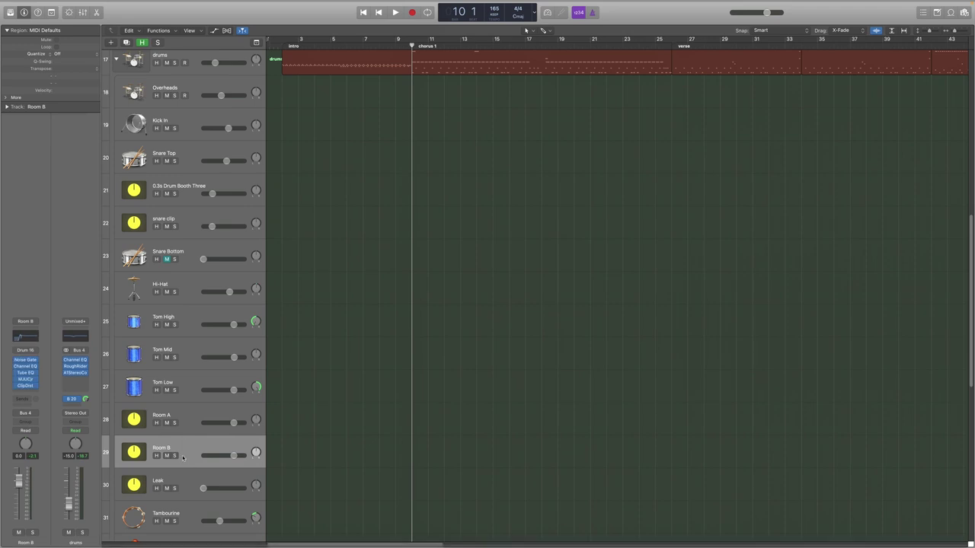
{"action": "left_click", "coordinate": [185, 418]}
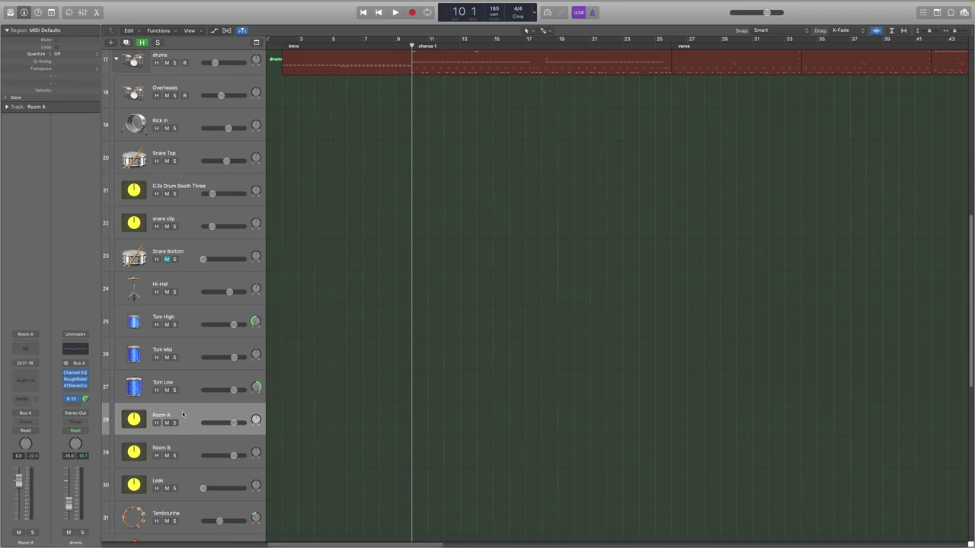
Play from chorus 1 with Room A and Room B soloed, and stop playback.
{"action": "key", "text": "space"}
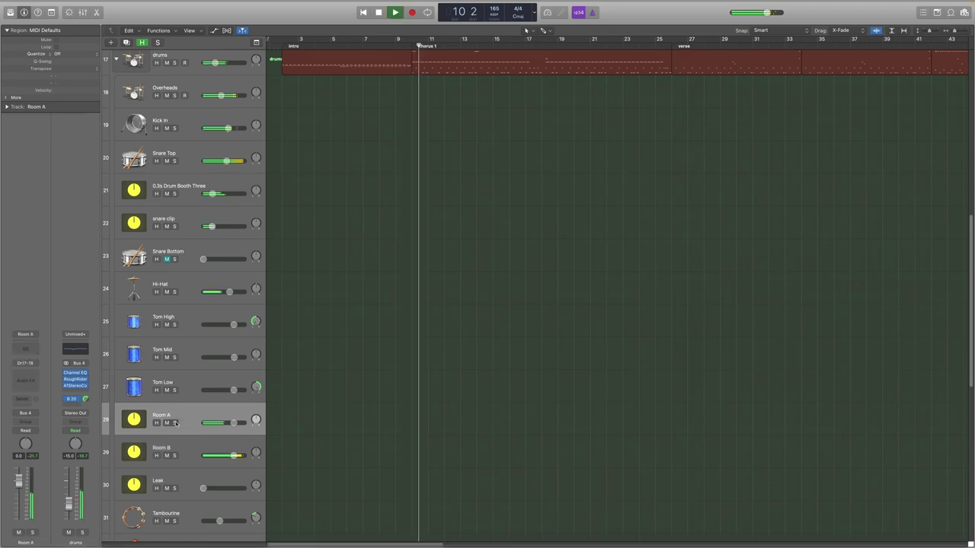
{"action": "left_click", "coordinate": [174, 423]}
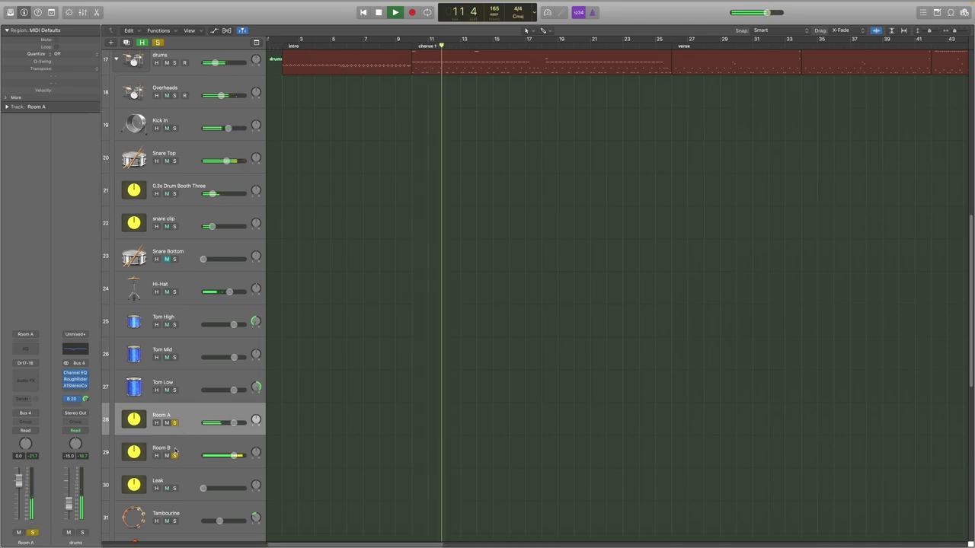
{"action": "left_click", "coordinate": [175, 455]}
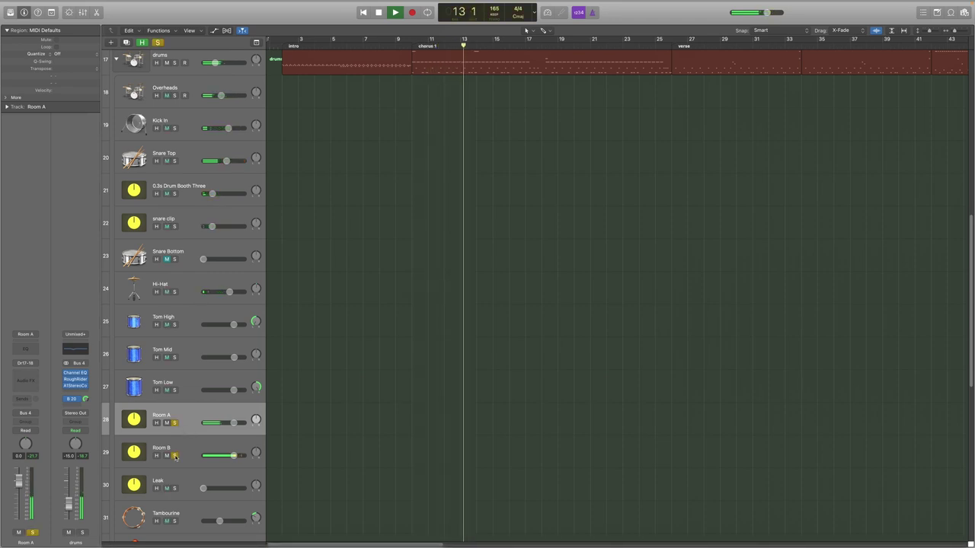
{"action": "key", "text": "space"}
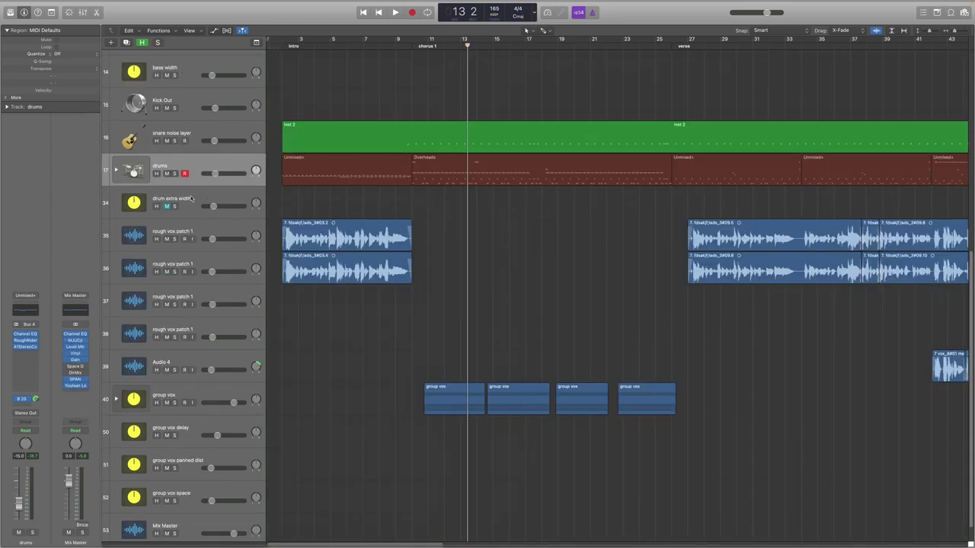
Inspect the Space D and Sausage Fattener plug-ins on the drum extra width track, closing each one.
{"action": "left_click", "coordinate": [177, 200]}
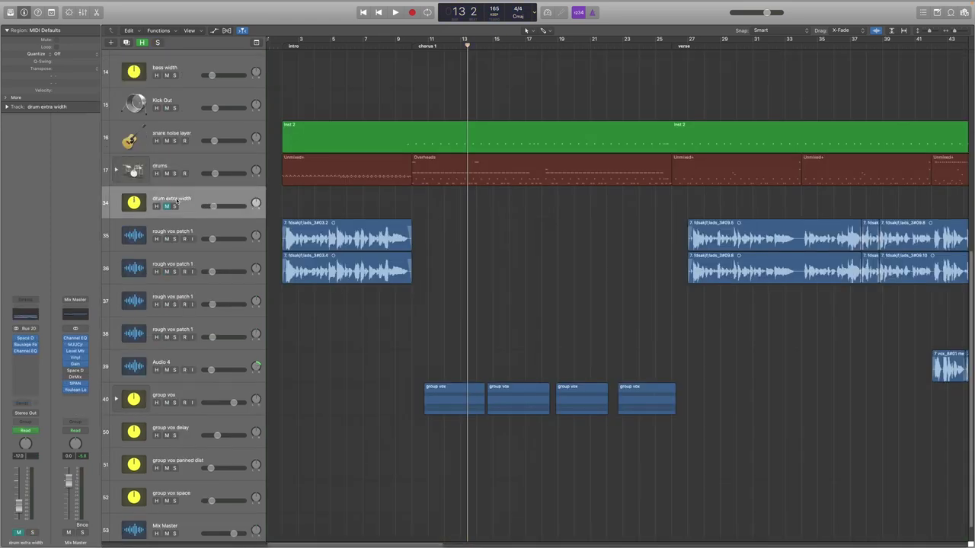
{"action": "left_click", "coordinate": [26, 338]}
{"action": "left_click", "coordinate": [11, 13]}
{"action": "left_click", "coordinate": [27, 345]}
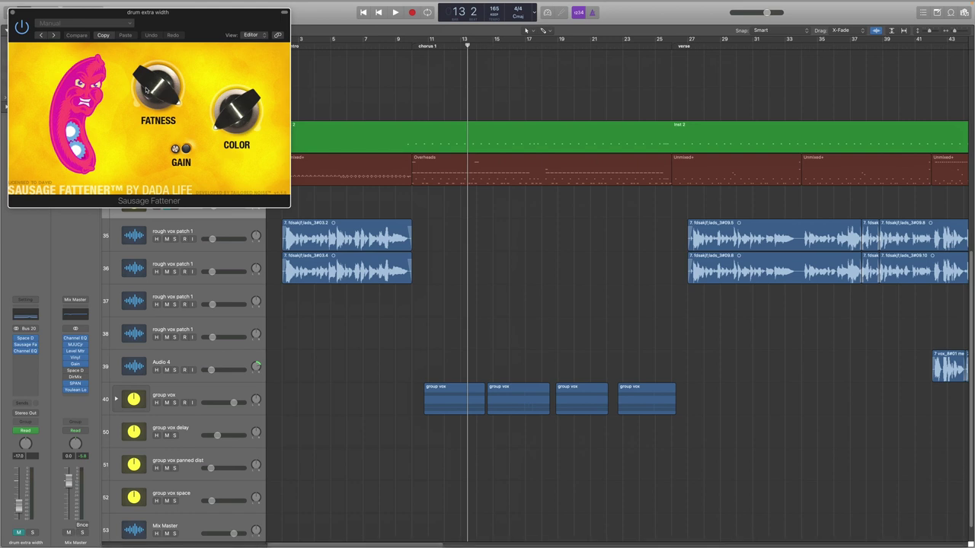
{"action": "left_click_drag", "start_coordinate": [158, 25], "coordinate": [316, 79]}
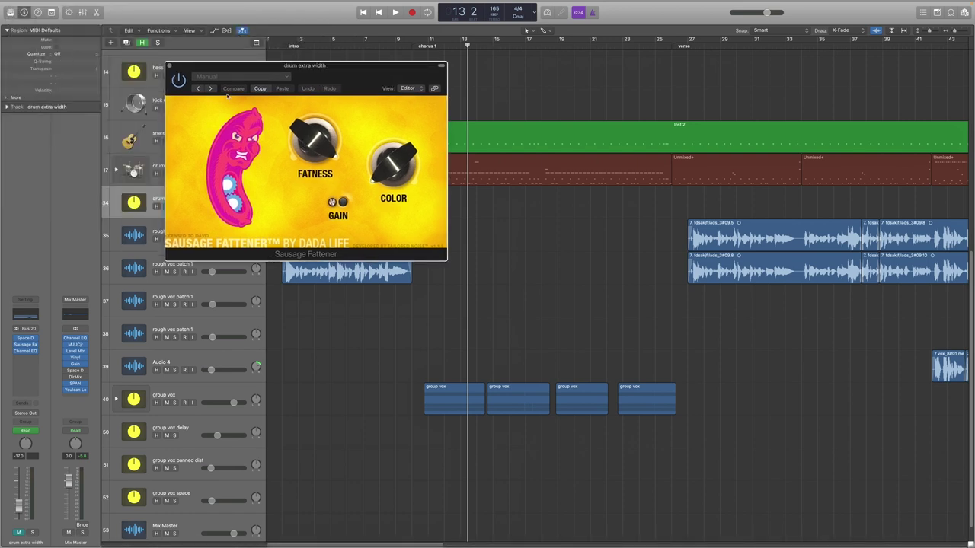
{"action": "left_click", "coordinate": [169, 66]}
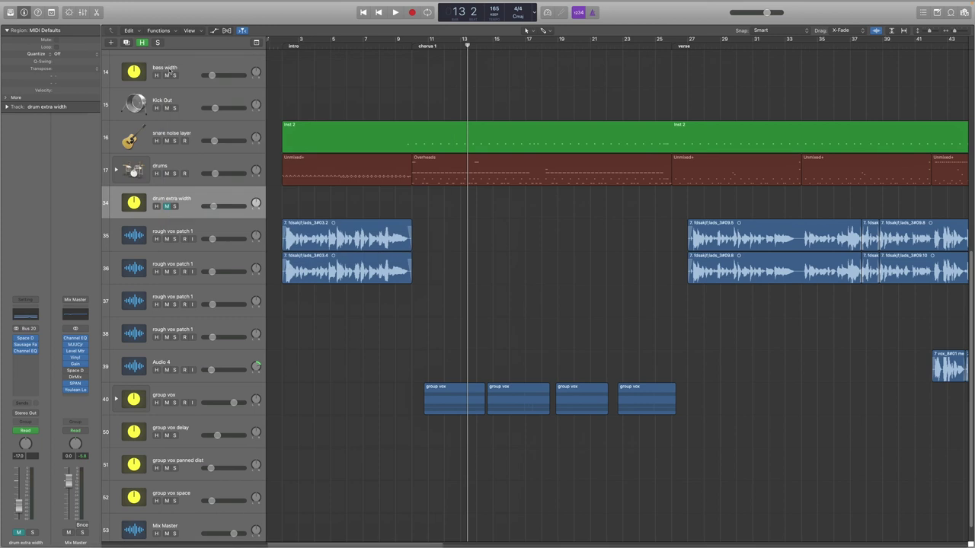
Show the track automation, place the playhead at bar 90 where the drum extra width mute automation changes, and hide the automation again.
{"action": "left_click", "coordinate": [173, 181]}
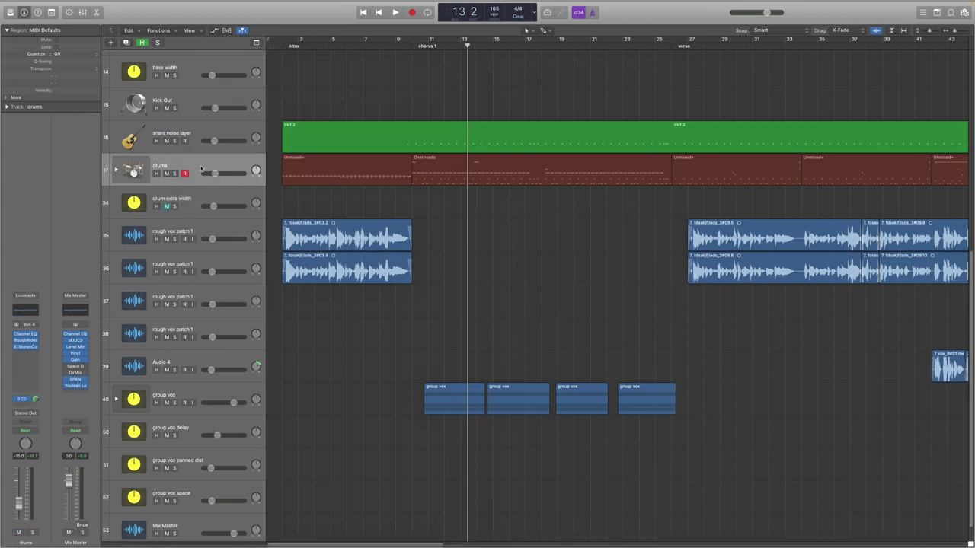
{"action": "key", "text": "a"}
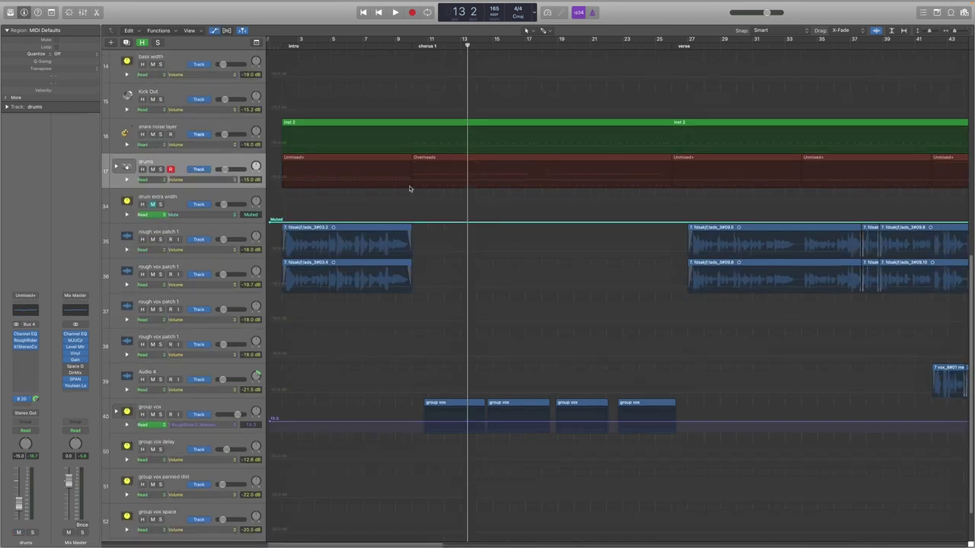
{"action": "scroll", "coordinate": [409, 188], "scroll_direction": "right", "scroll_amount": 15}
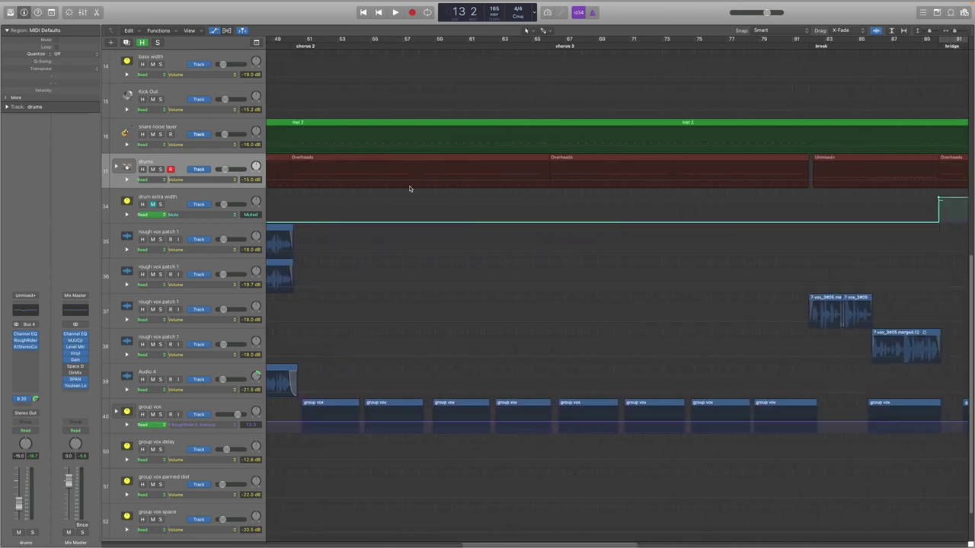
{"action": "scroll", "coordinate": [409, 188], "scroll_direction": "right", "scroll_amount": 12}
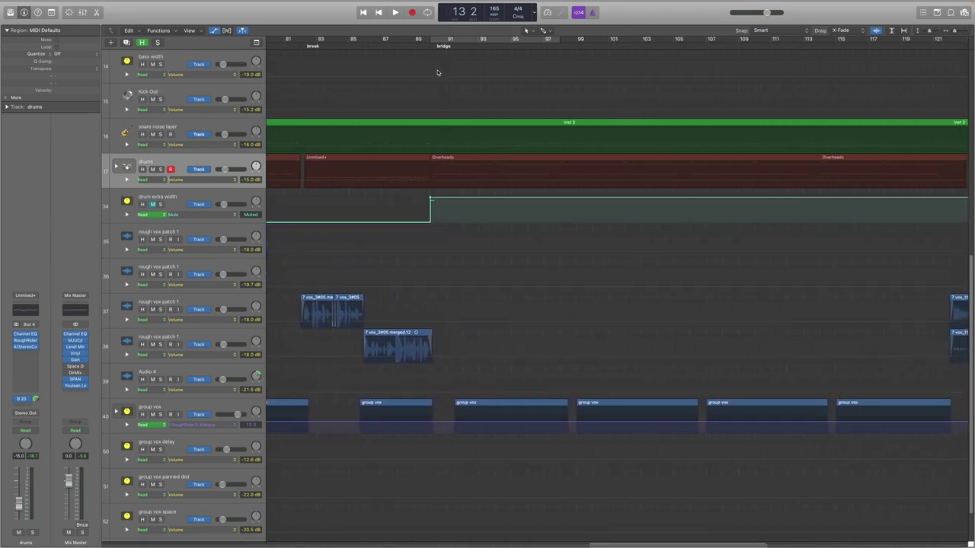
{"action": "left_click", "coordinate": [430, 46]}
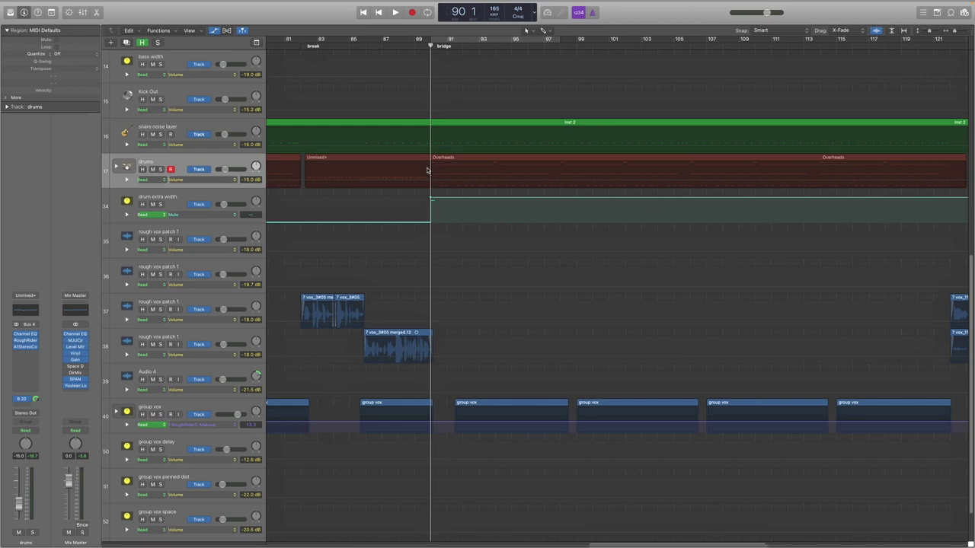
{"action": "scroll", "coordinate": [430, 179], "scroll_direction": "up", "scroll_amount": 6}
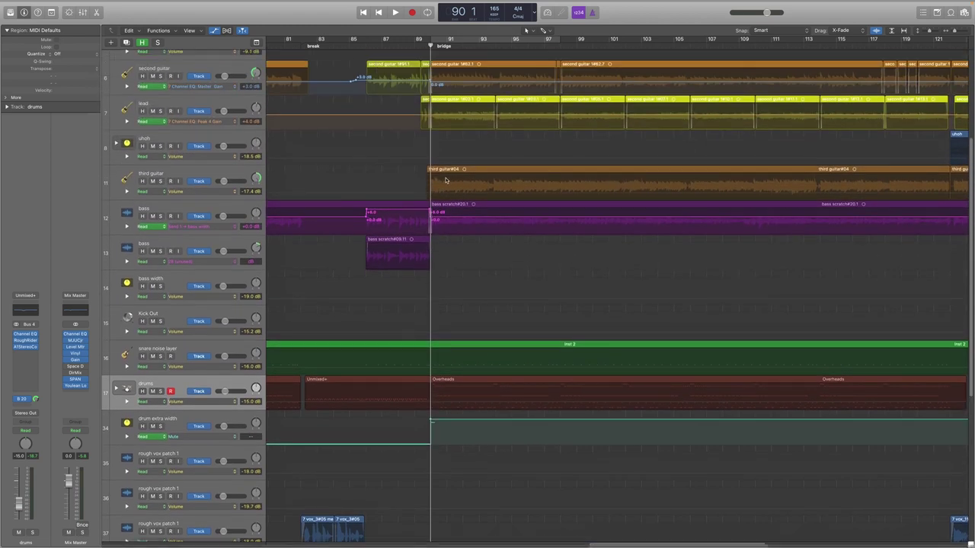
{"action": "scroll", "coordinate": [438, 210], "scroll_direction": "down", "scroll_amount": 6}
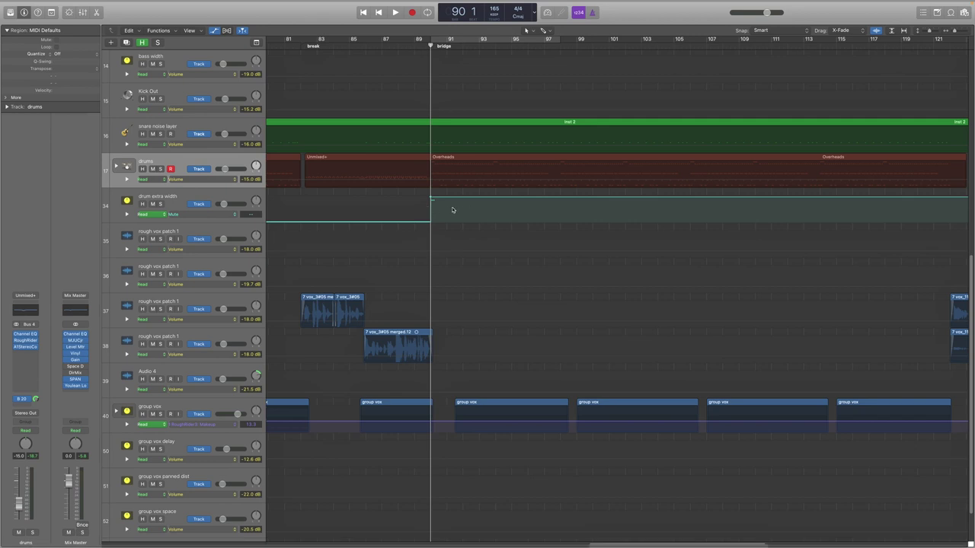
{"action": "key", "text": "a"}
Solo the drums and snare noise layer tracks and play them from around bar 78, ahead of the break.
{"action": "key", "text": "comma"}
{"action": "key", "text": "comma"}
{"action": "key", "text": "comma"}
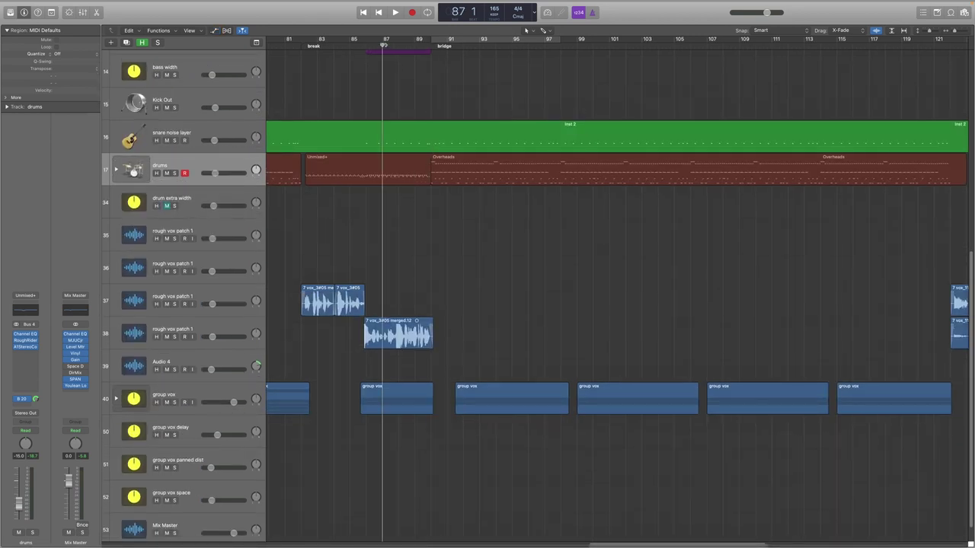
{"action": "left_click", "coordinate": [174, 173]}
{"action": "left_click", "coordinate": [174, 140]}
{"action": "key", "text": "comma"}
{"action": "key", "text": "comma"}
{"action": "key", "text": "comma"}
{"action": "key", "text": "comma"}
{"action": "key", "text": "comma"}
{"action": "key", "text": "comma"}
{"action": "key", "text": "comma"}
{"action": "key", "text": "comma"}
{"action": "key", "text": "comma"}
{"action": "key", "text": "comma"}
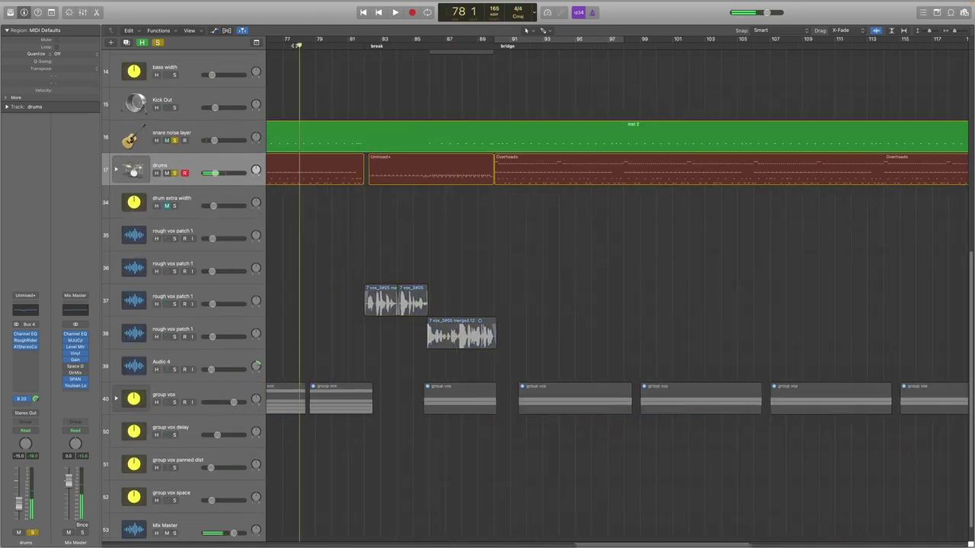
{"action": "key", "text": "space"}
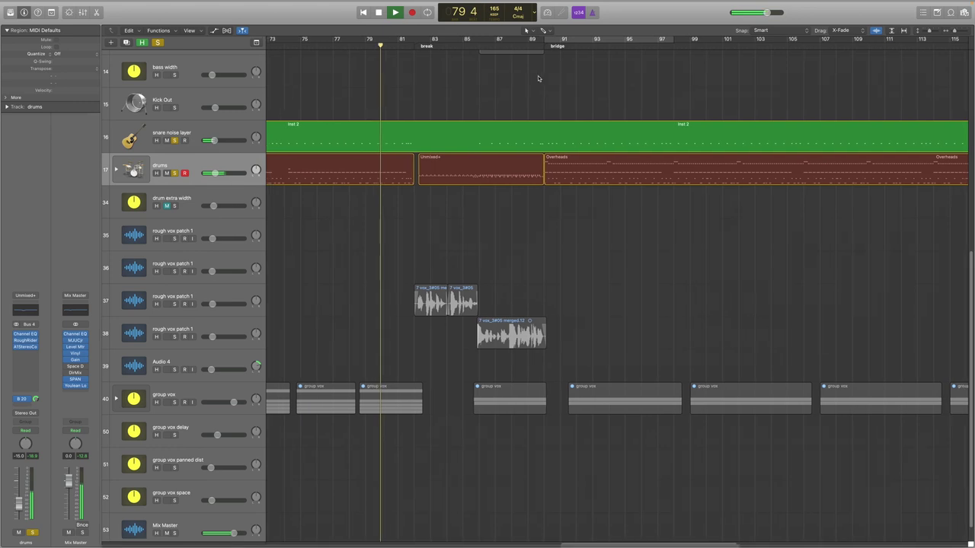
Play the soloed drums from the start of the bridge, stop playback and clear the solos.
{"action": "key", "text": "alt+period"}
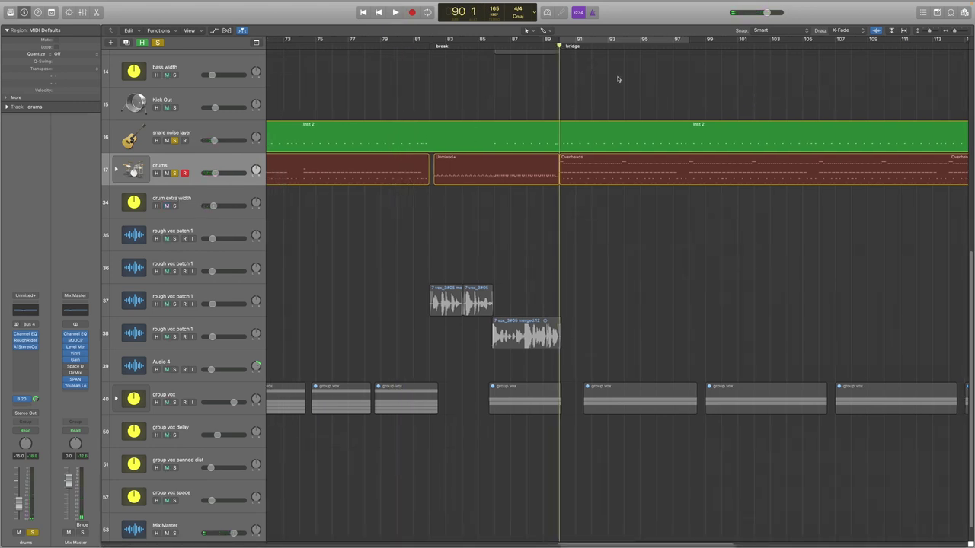
{"action": "key", "text": "space"}
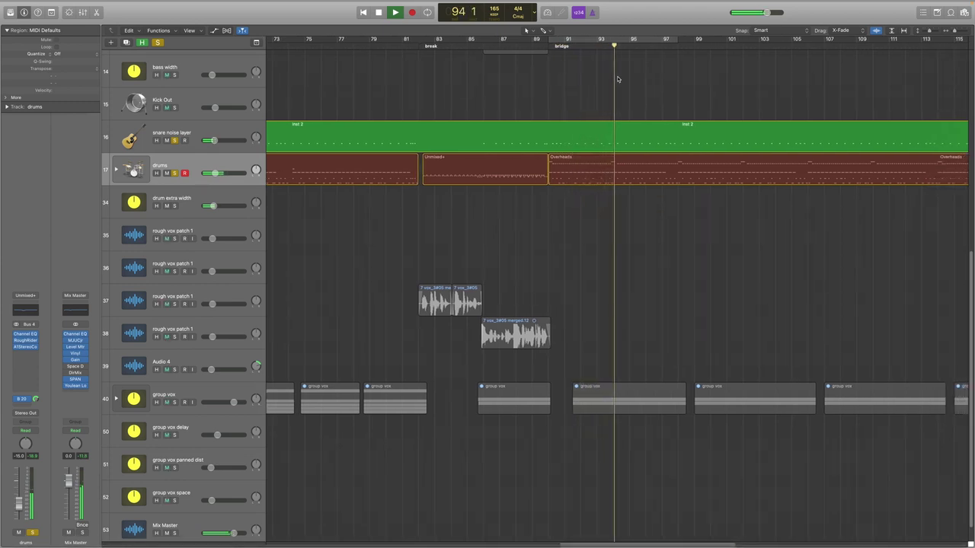
{"action": "key", "text": "space"}
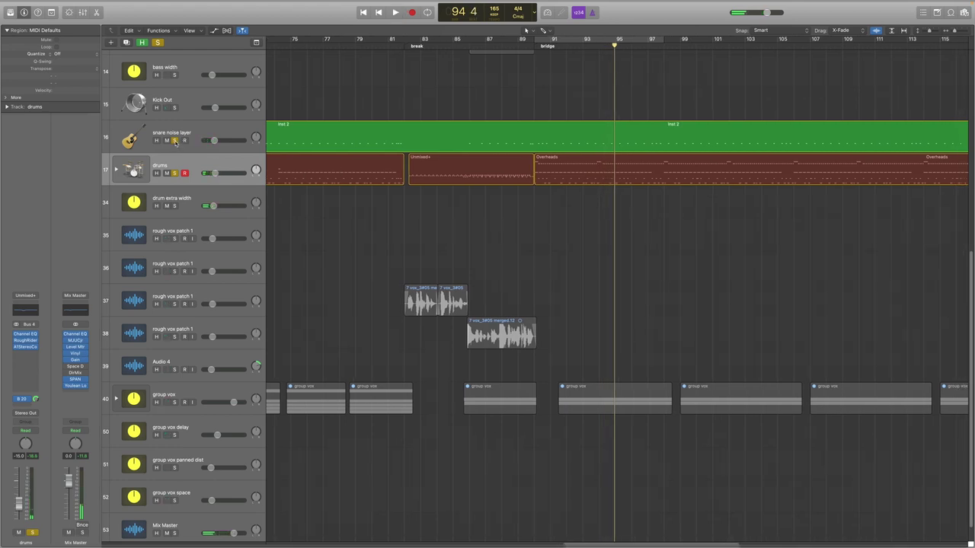
{"action": "key", "text": "ctrl+s"}
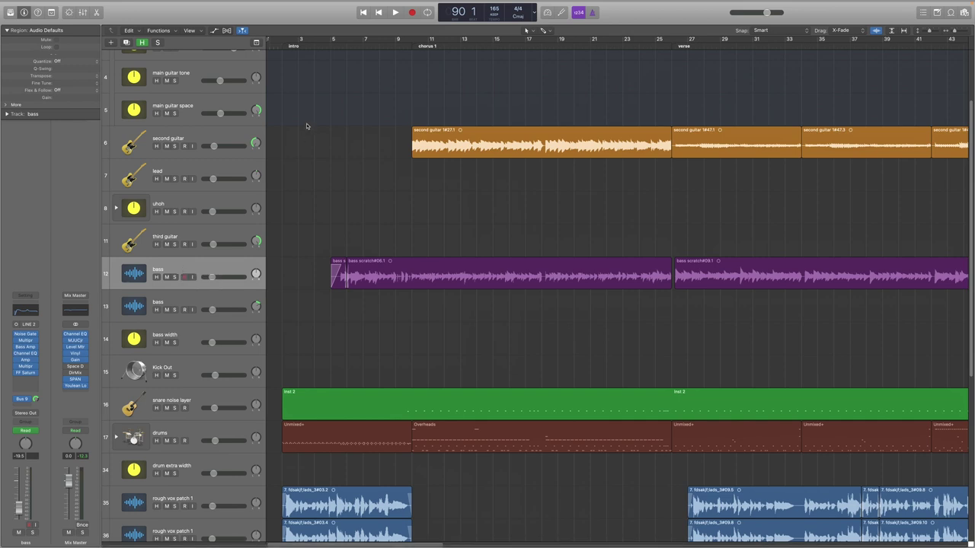
Solo the bass track, play it from bar 6 into chorus 1, and stop playback.
{"action": "left_click", "coordinate": [344, 47]}
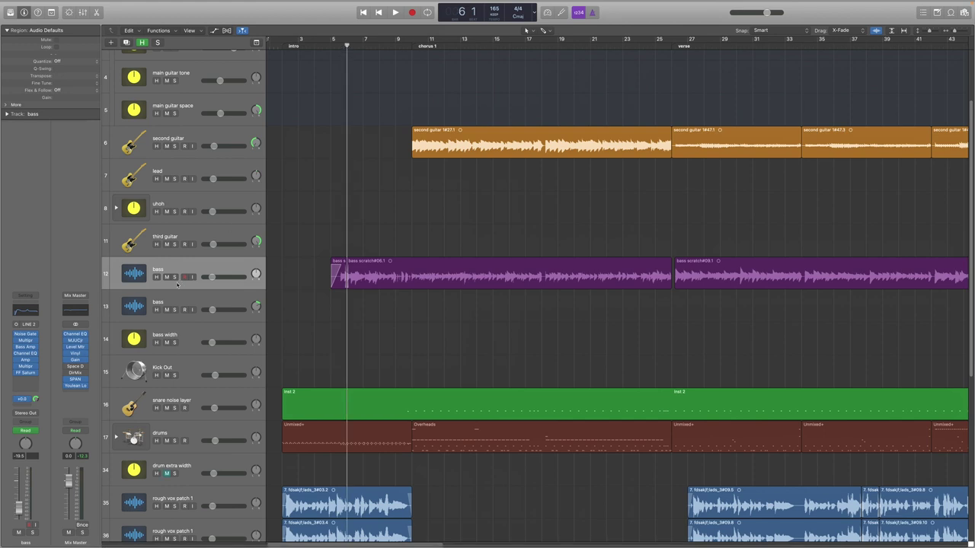
{"action": "key", "text": "s"}
{"action": "key", "text": "space"}
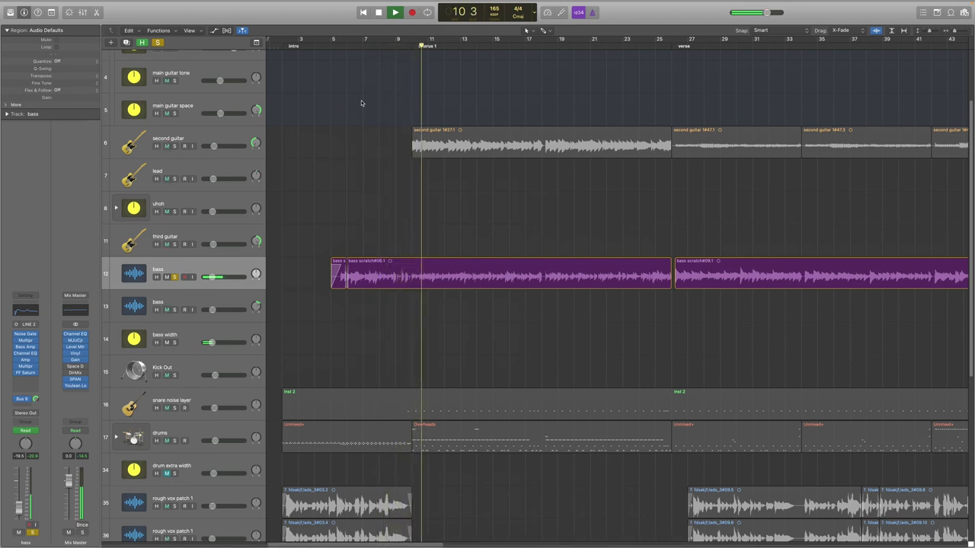
{"action": "key", "text": "space"}
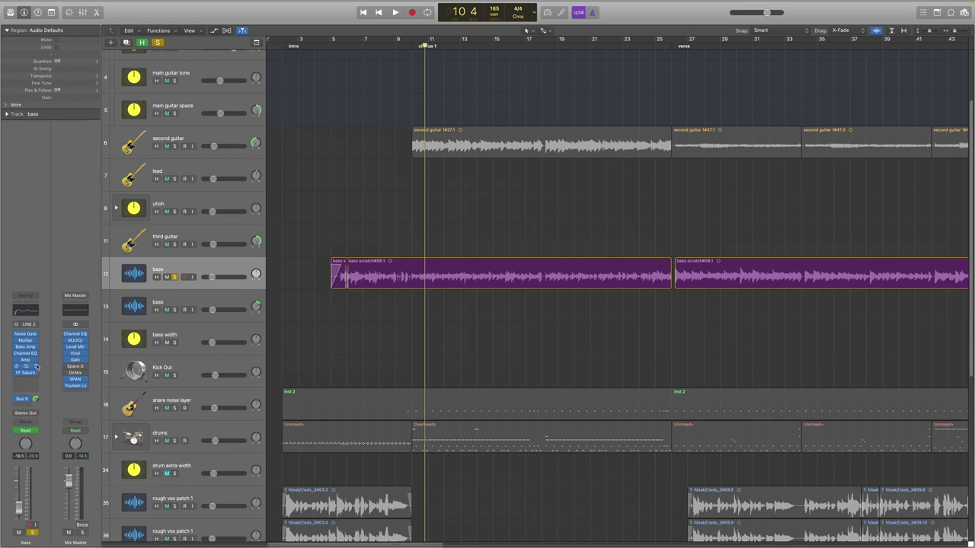
Inspect the bass track's Noise Gate while playing from bar 8, and close the plug-in.
{"action": "left_click", "coordinate": [25, 333]}
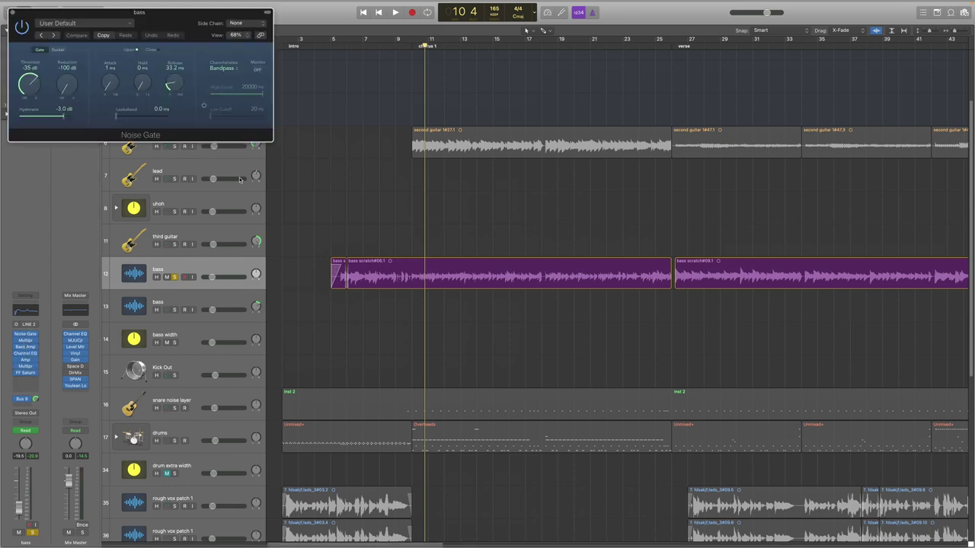
{"action": "left_click", "coordinate": [380, 45]}
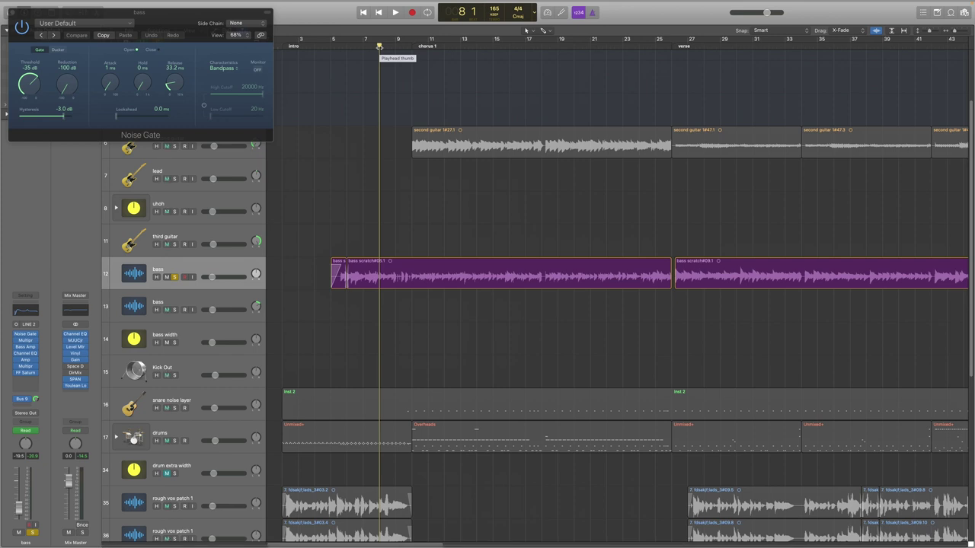
{"action": "key", "text": "space"}
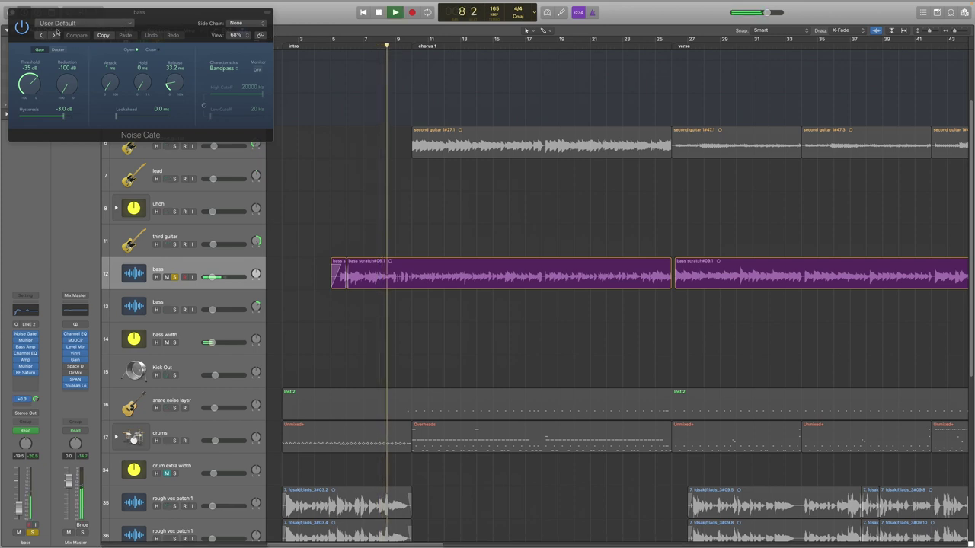
{"action": "left_click", "coordinate": [12, 12]}
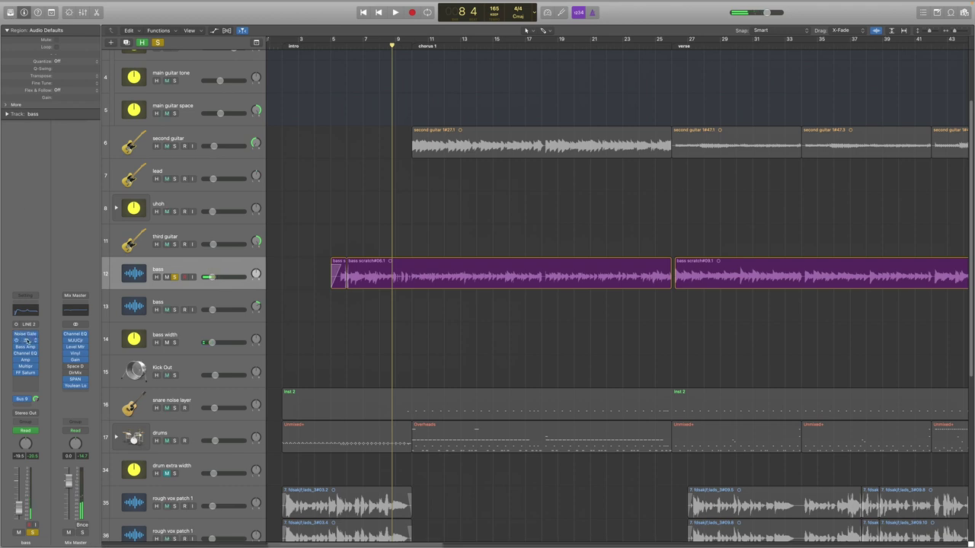
Examine the low-band compression in the bass track's first Multipressor during playback, and close the plug-in.
{"action": "left_click", "coordinate": [25, 340]}
{"action": "left_click_drag", "start_coordinate": [213, 25], "coordinate": [429, 97]}
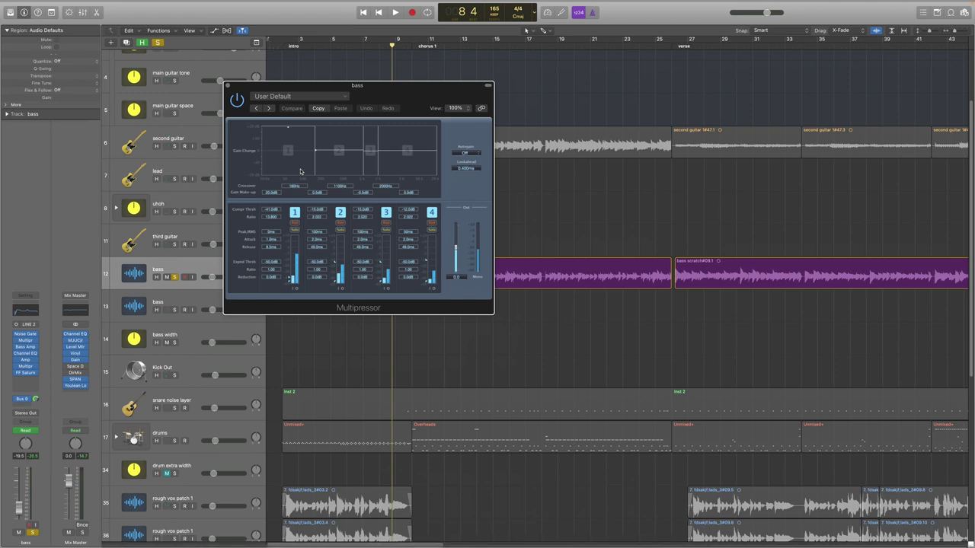
{"action": "key", "text": "space"}
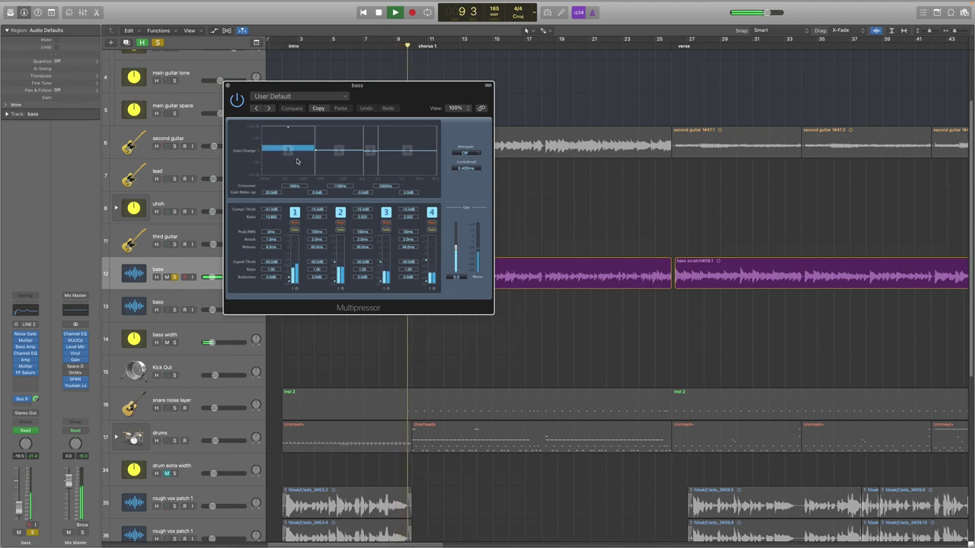
{"action": "key", "text": "space"}
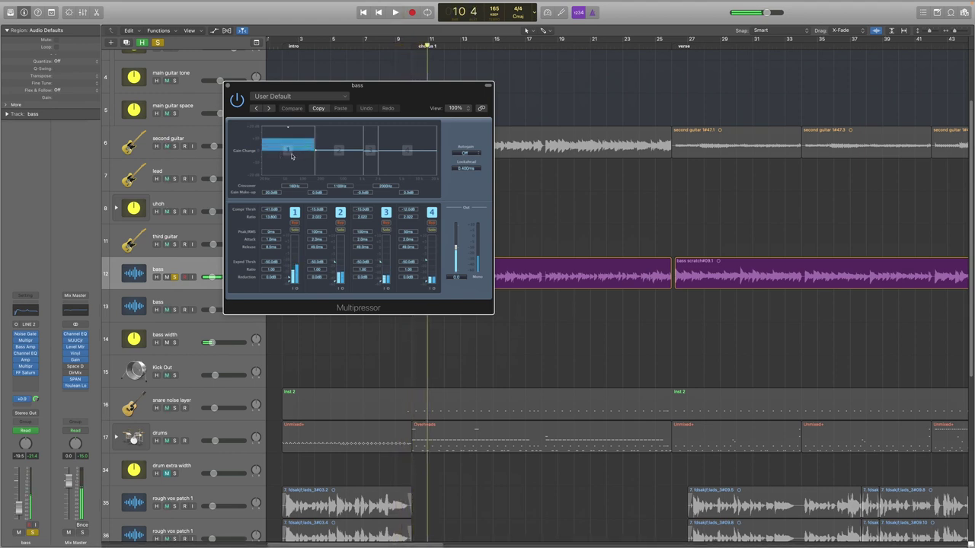
{"action": "left_click", "coordinate": [227, 84]}
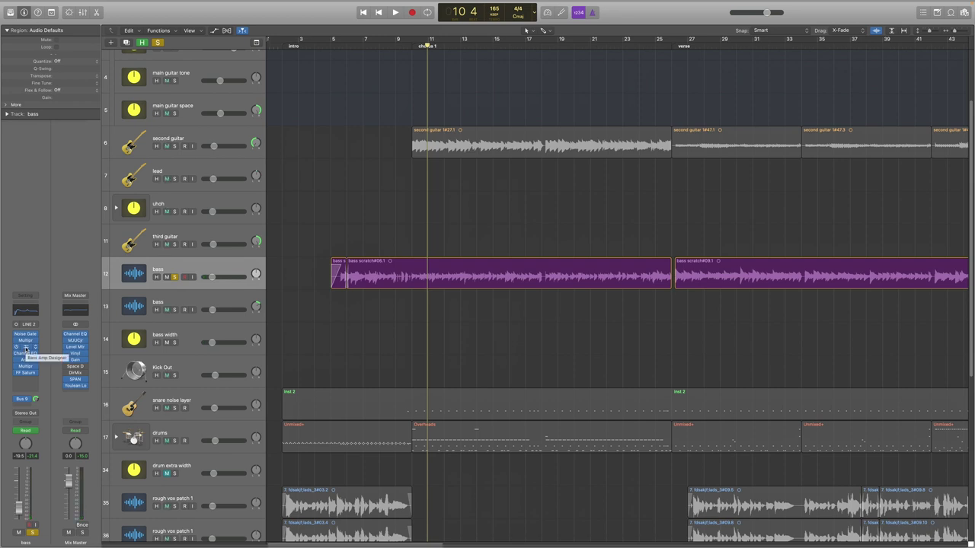
Open the bass track's Bass Amp Designer, Channel EQ and Amp Designer, arranging their windows to examine the settings together.
{"action": "left_click", "coordinate": [25, 347]}
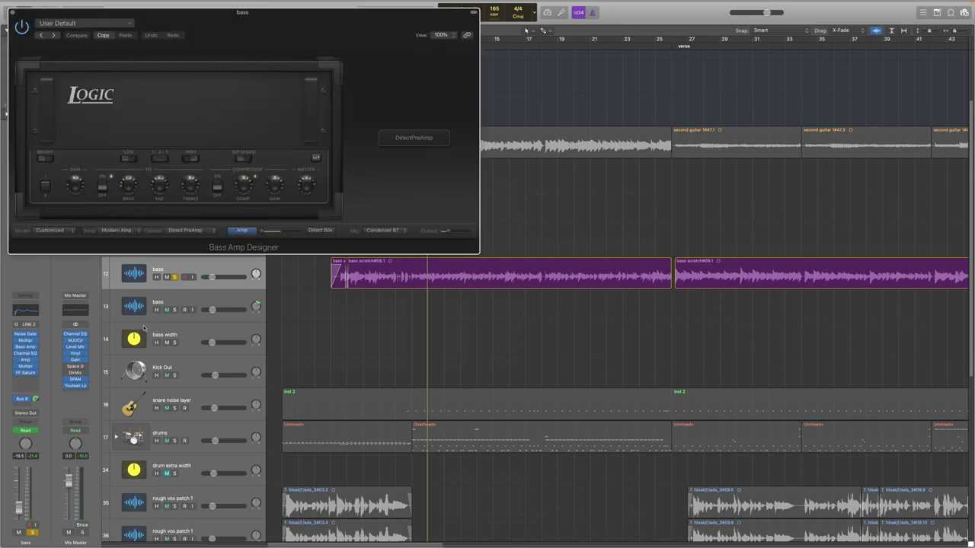
{"action": "left_click", "coordinate": [25, 353]}
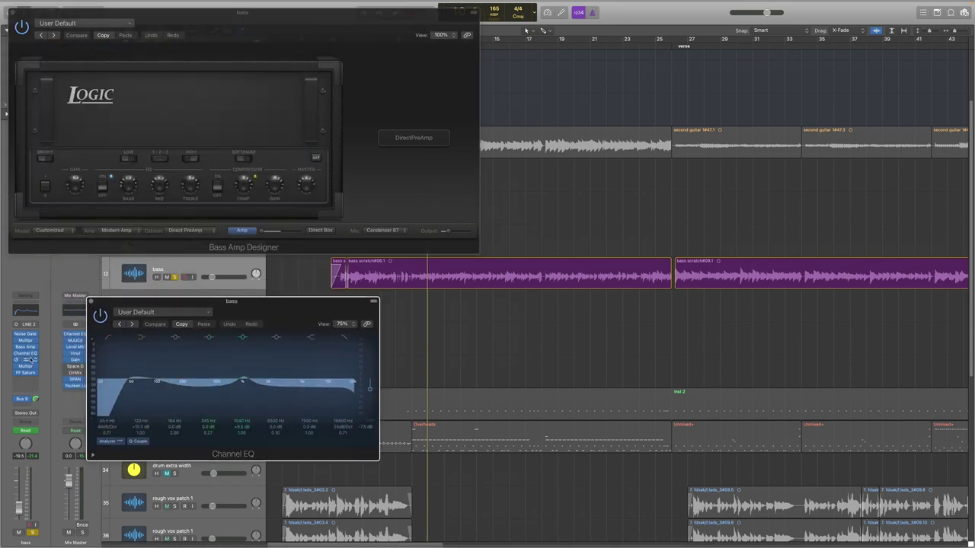
{"action": "left_click", "coordinate": [25, 359]}
{"action": "left_click_drag", "start_coordinate": [246, 38], "coordinate": [630, 375]}
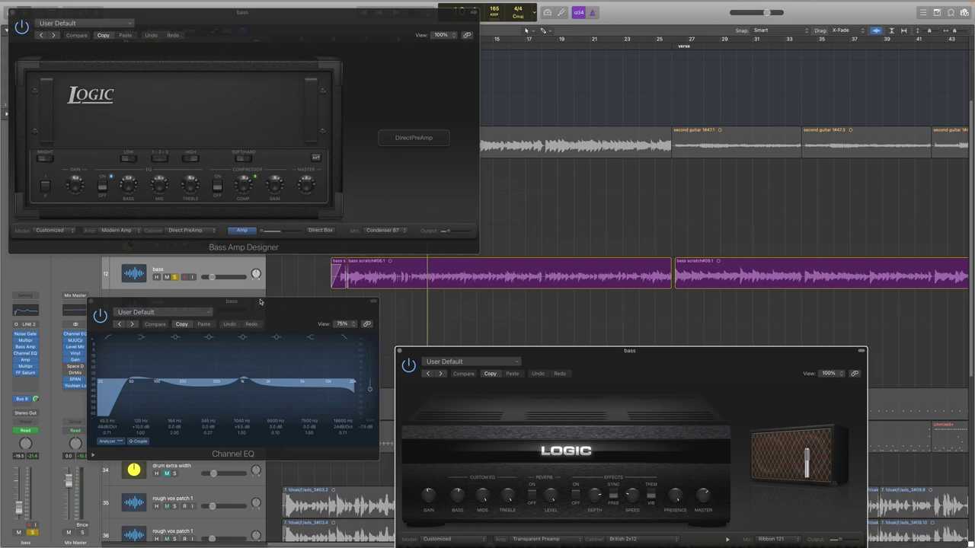
{"action": "left_click_drag", "start_coordinate": [252, 305], "coordinate": [255, 316]}
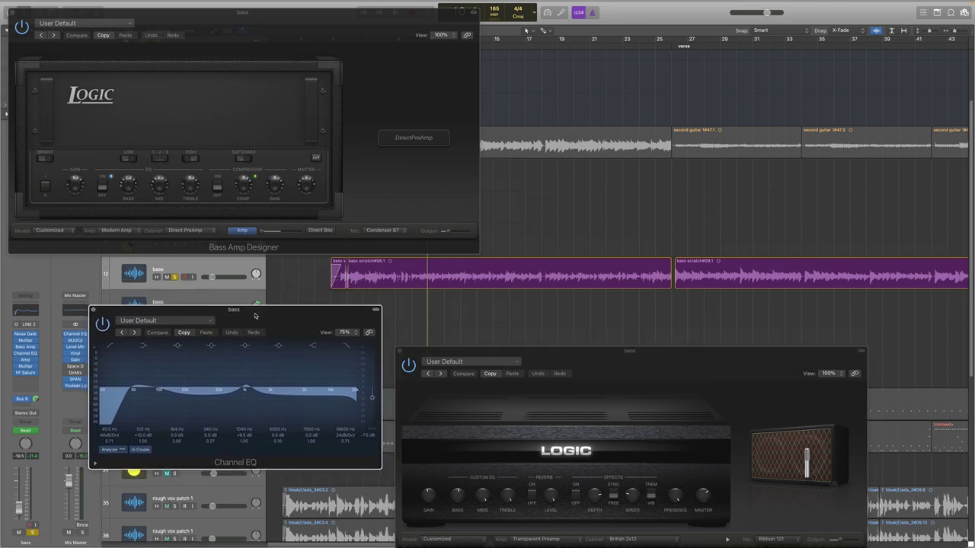
{"action": "left_click_drag", "start_coordinate": [609, 369], "coordinate": [616, 281]}
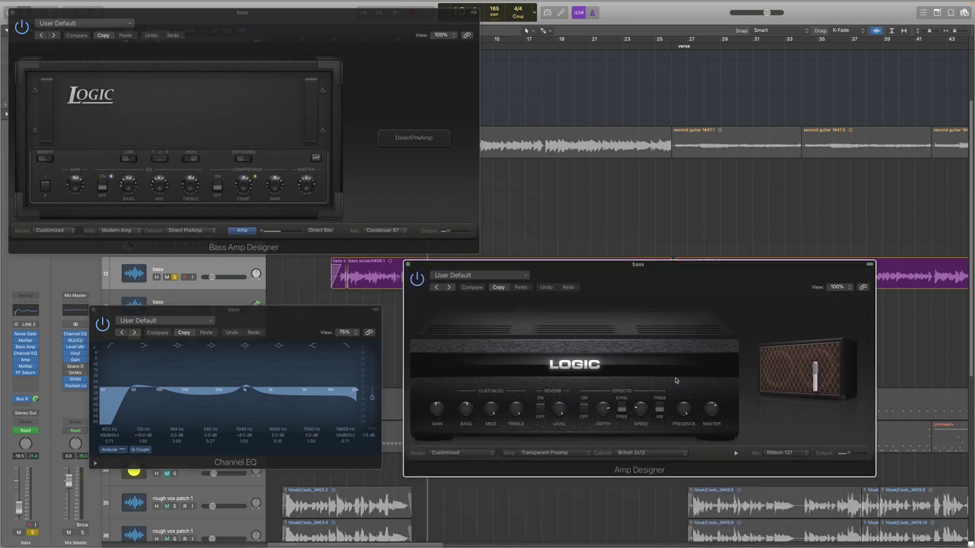
{"action": "mouse_move", "coordinate": [790, 373]}
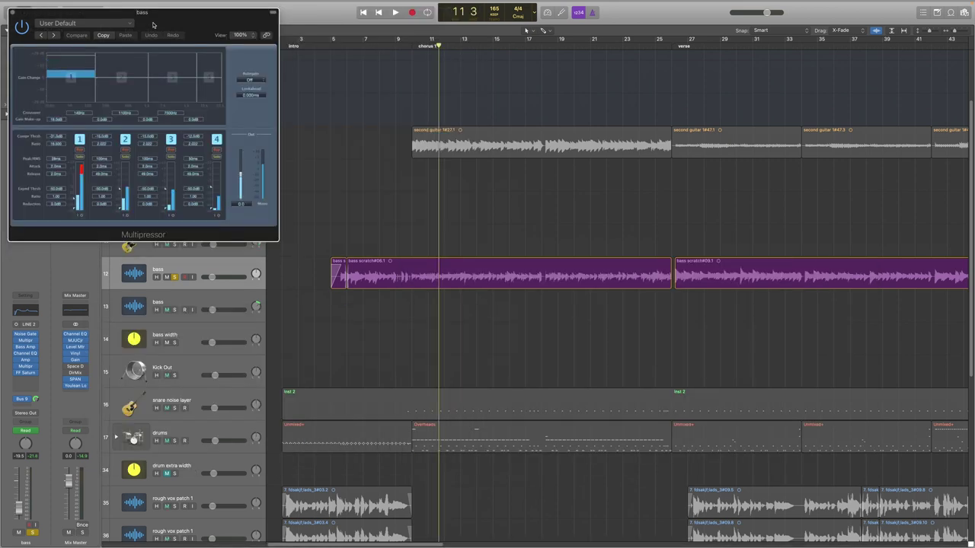
Examine the bass track's second Multipressor, placed after the Amp Designer, while playing the soloed bass, and stop playback.
{"action": "left_click_drag", "start_coordinate": [153, 25], "coordinate": [341, 137]}
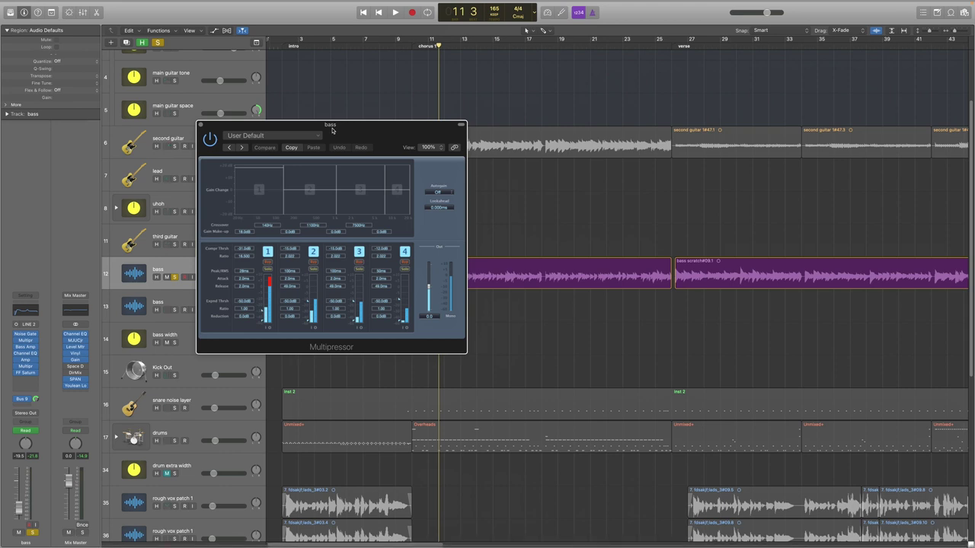
{"action": "key", "text": "space"}
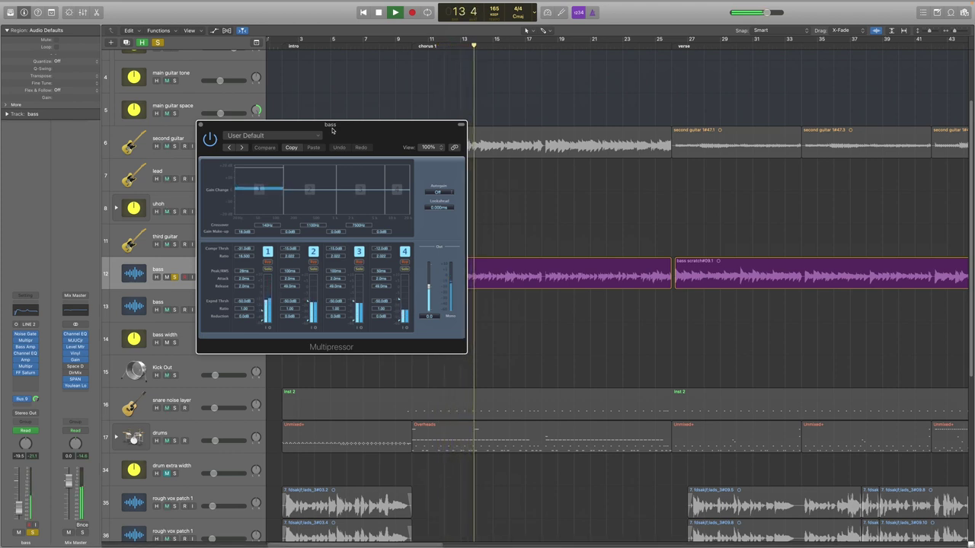
{"action": "key", "text": "space"}
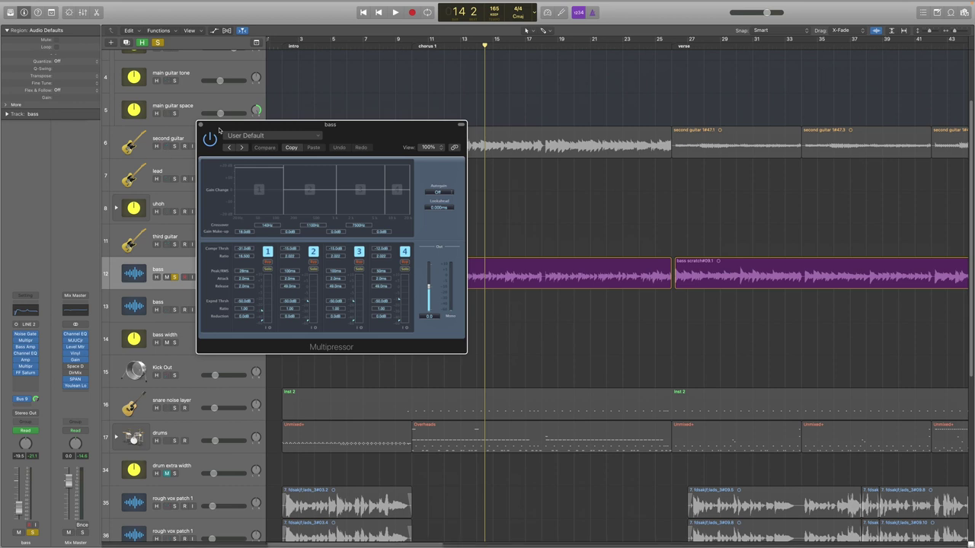
Examine the low- and high-band drive settings in the bass track's FF Saturn, play the soloed bass, and close the plug-in.
{"action": "left_click", "coordinate": [25, 372]}
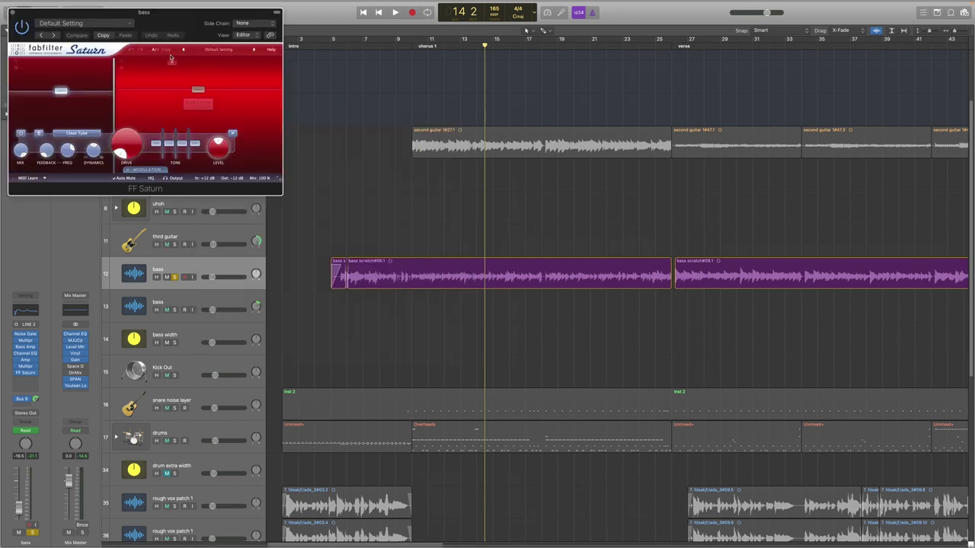
{"action": "left_click_drag", "start_coordinate": [156, 22], "coordinate": [398, 114]}
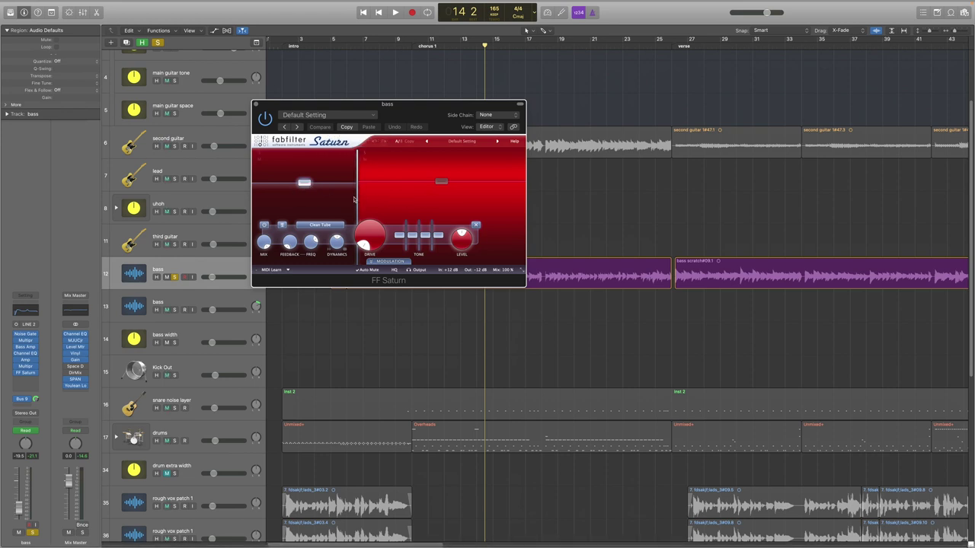
{"action": "mouse_move", "coordinate": [305, 184]}
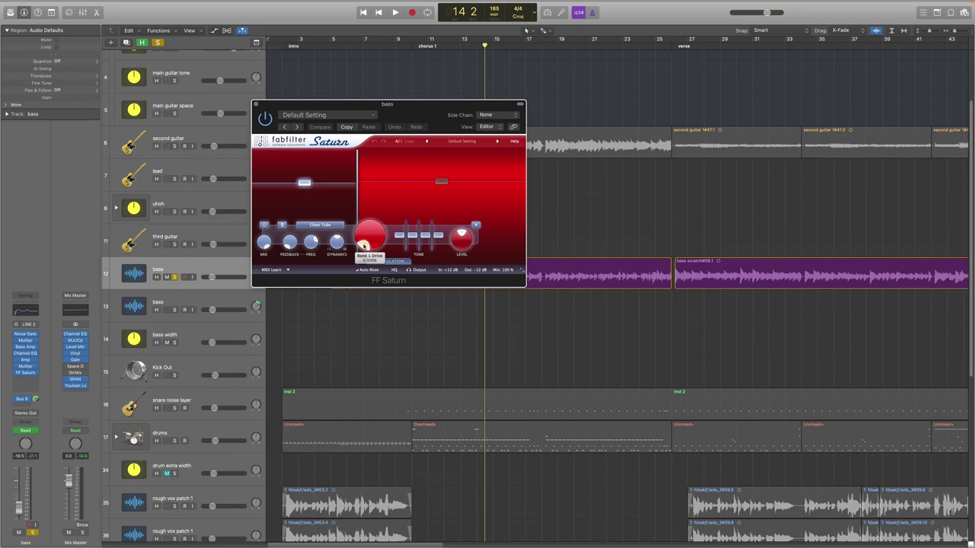
{"action": "mouse_move", "coordinate": [417, 181]}
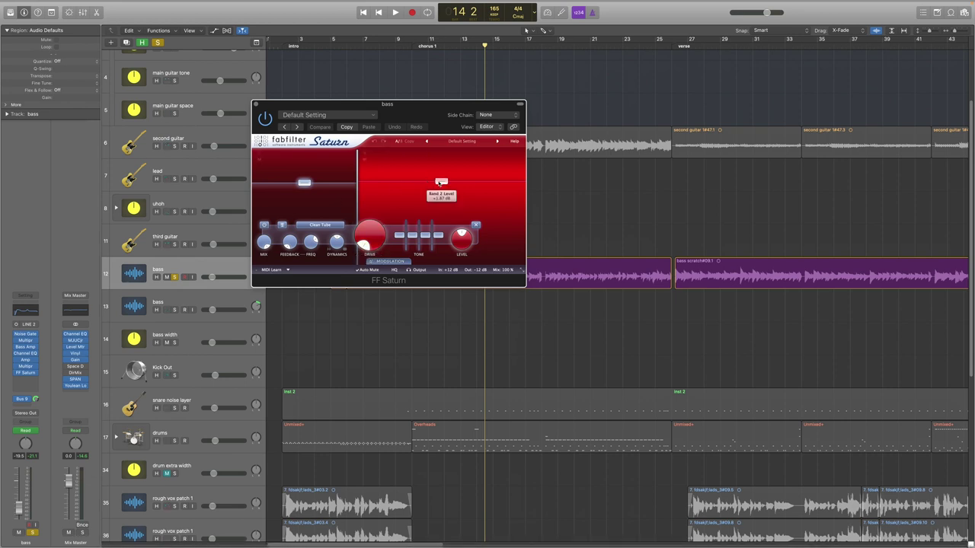
{"action": "mouse_move", "coordinate": [415, 246]}
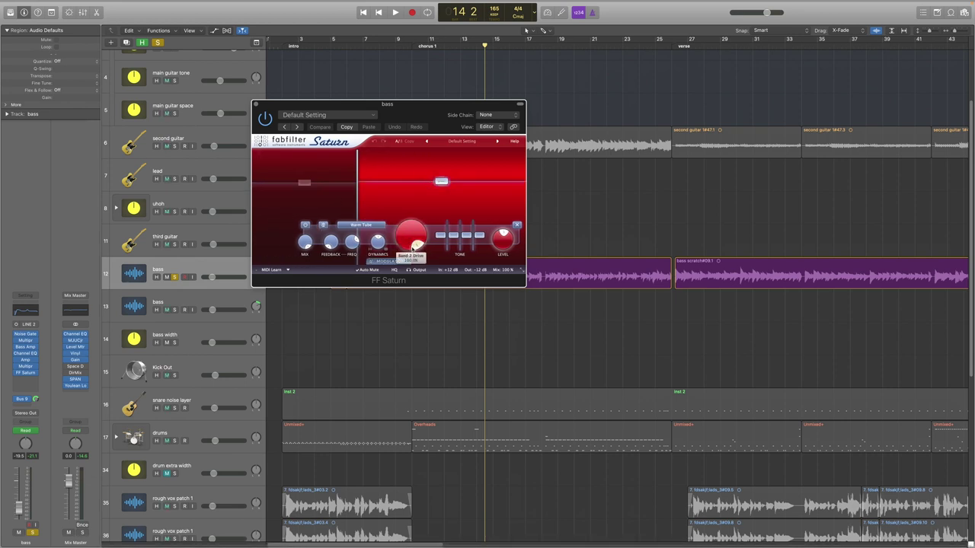
{"action": "key", "text": "space"}
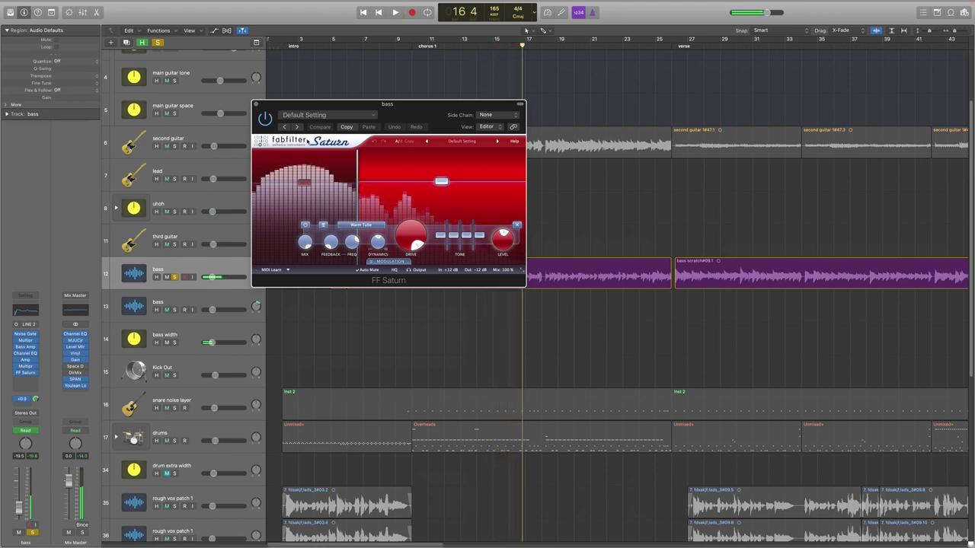
{"action": "key", "text": "super+w"}
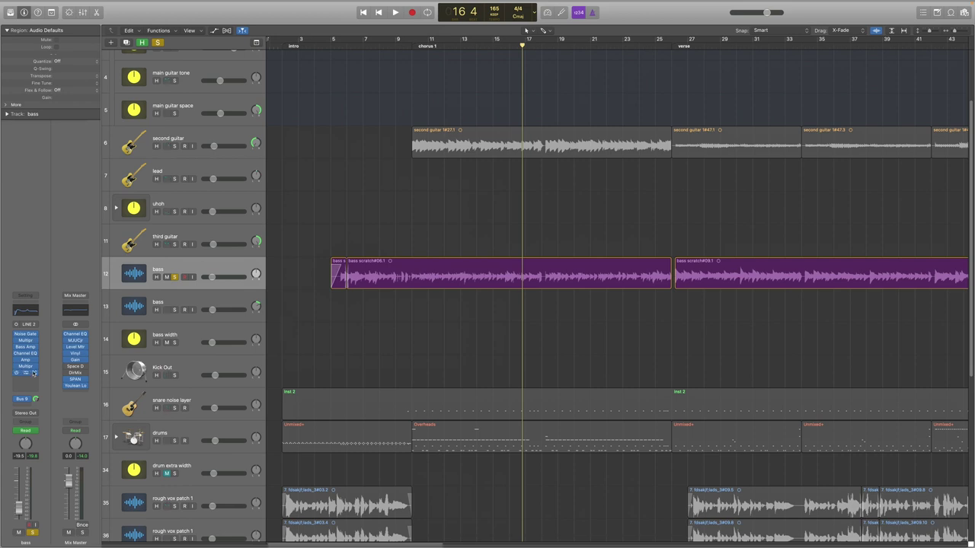
Check the bass track's Bus 9 send, then play the soloed bass from chorus 1 with the bass width track muted.
{"action": "left_click", "coordinate": [25, 399]}
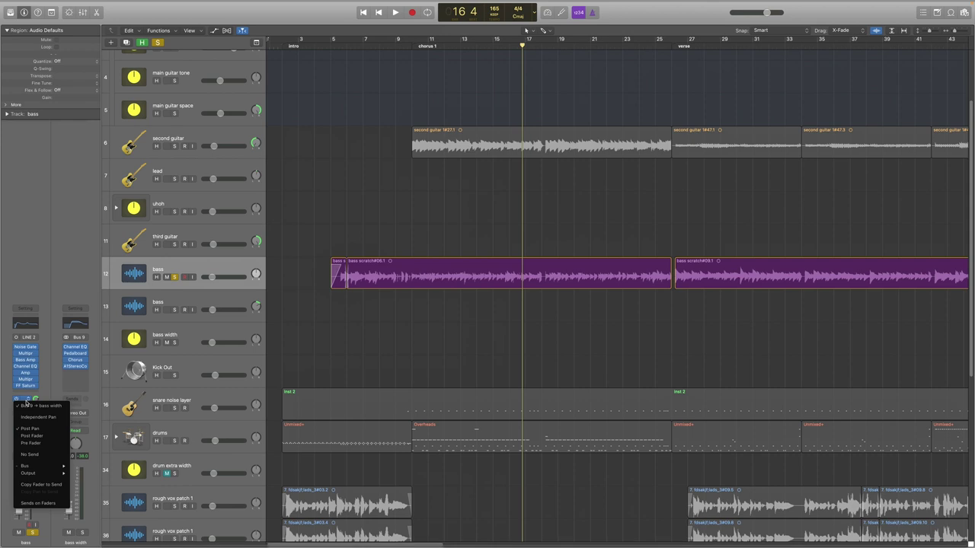
{"action": "left_click", "coordinate": [27, 403]}
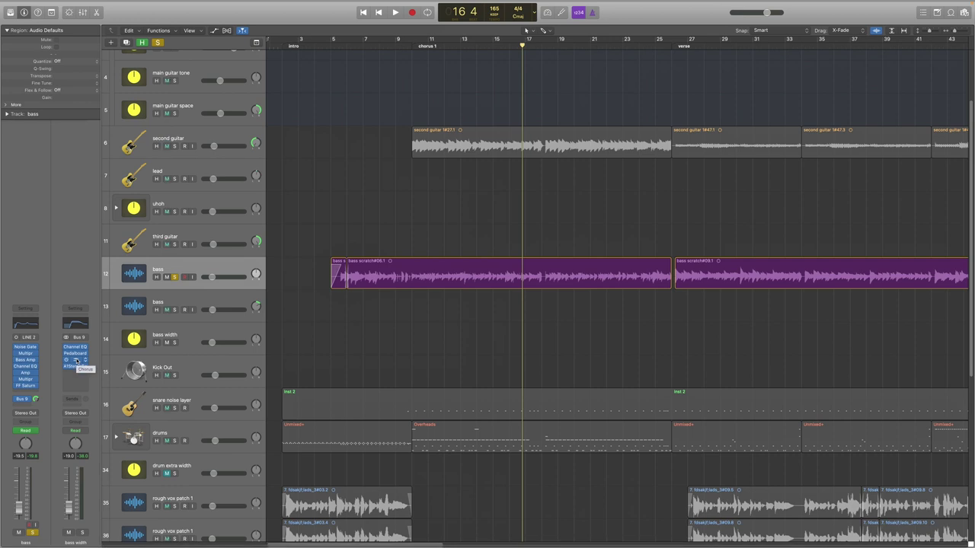
{"action": "left_click", "coordinate": [180, 334]}
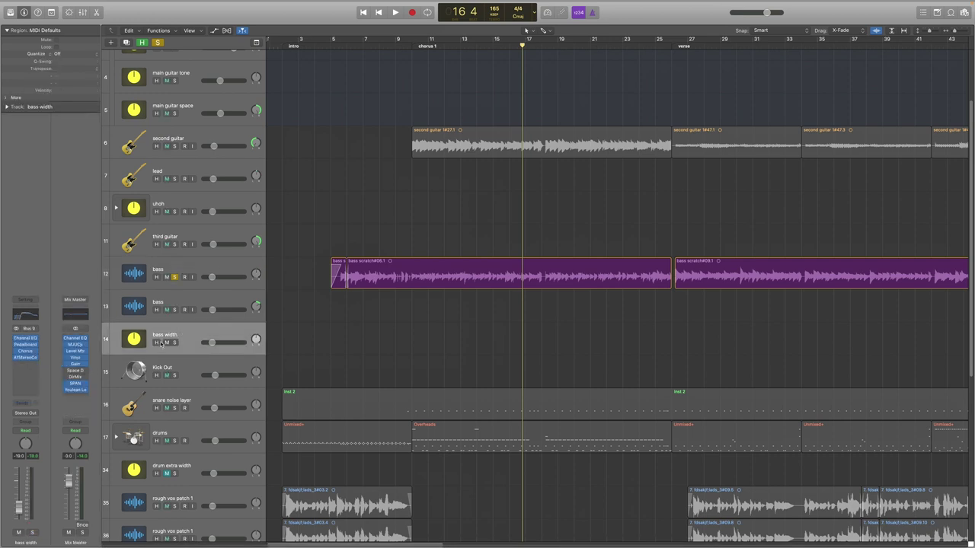
{"action": "left_click", "coordinate": [167, 343]}
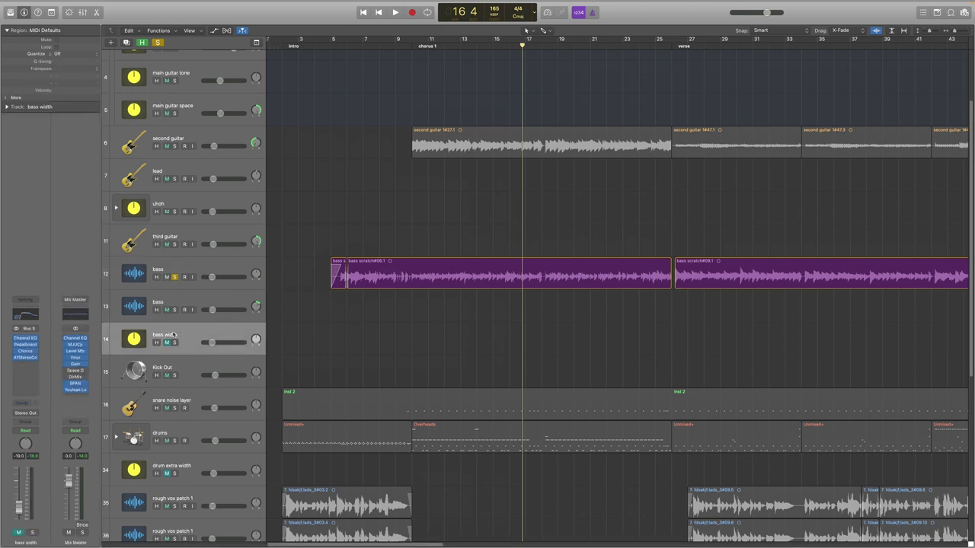
{"action": "left_click", "coordinate": [415, 57]}
{"action": "key", "text": "space"}
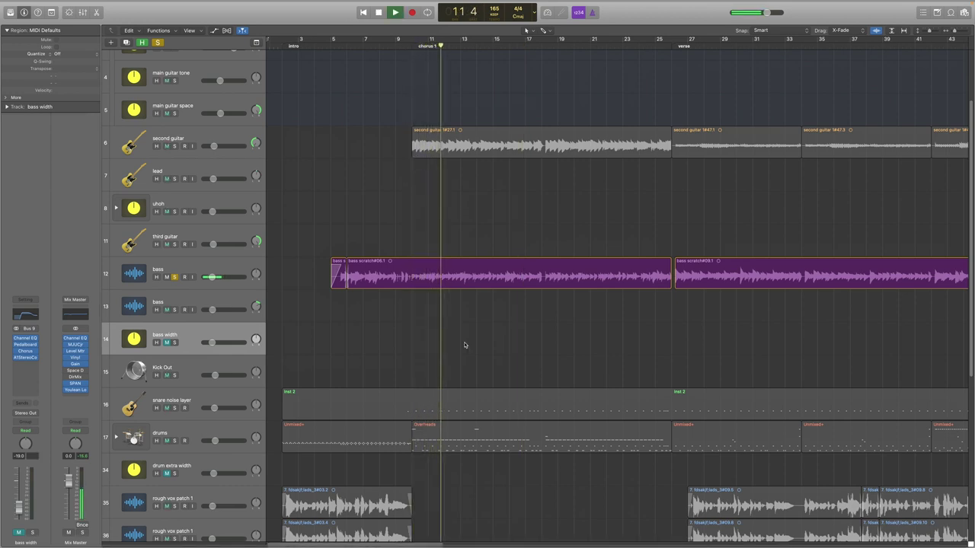
{"action": "key", "text": "space"}
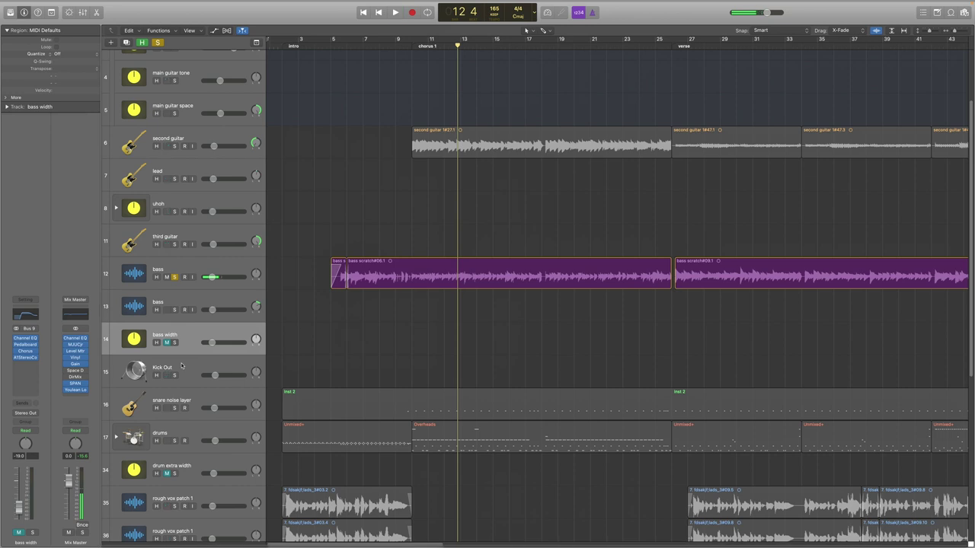
Unmute the bass width track and replay the soloed bass from bar 10 for comparison.
{"action": "left_click", "coordinate": [167, 343]}
{"action": "key", "text": "alt+comma"}
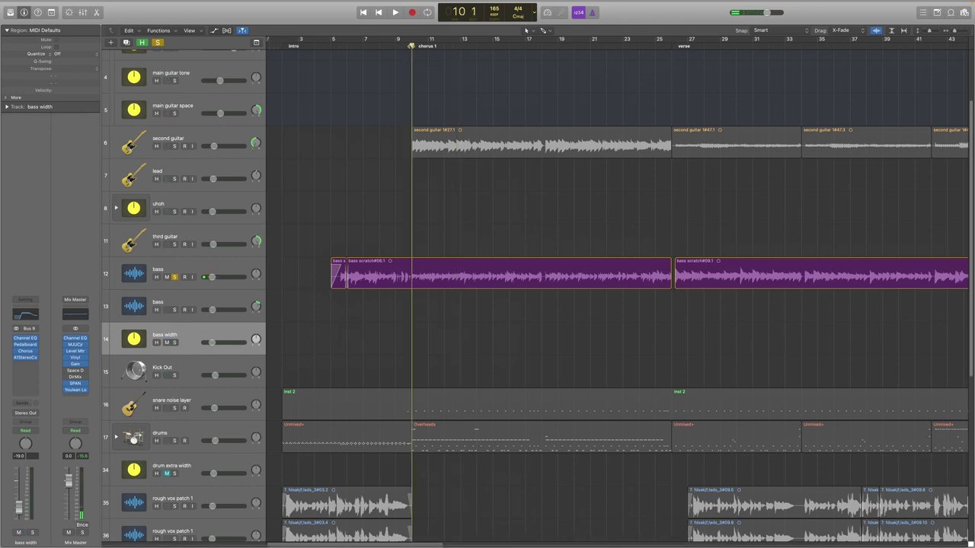
{"action": "key", "text": "space"}
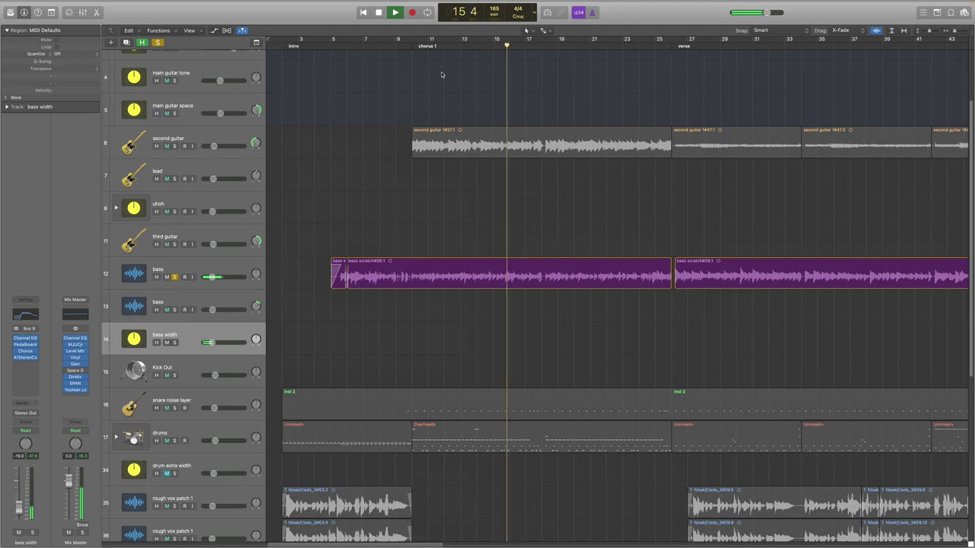
{"action": "key", "text": "space"}
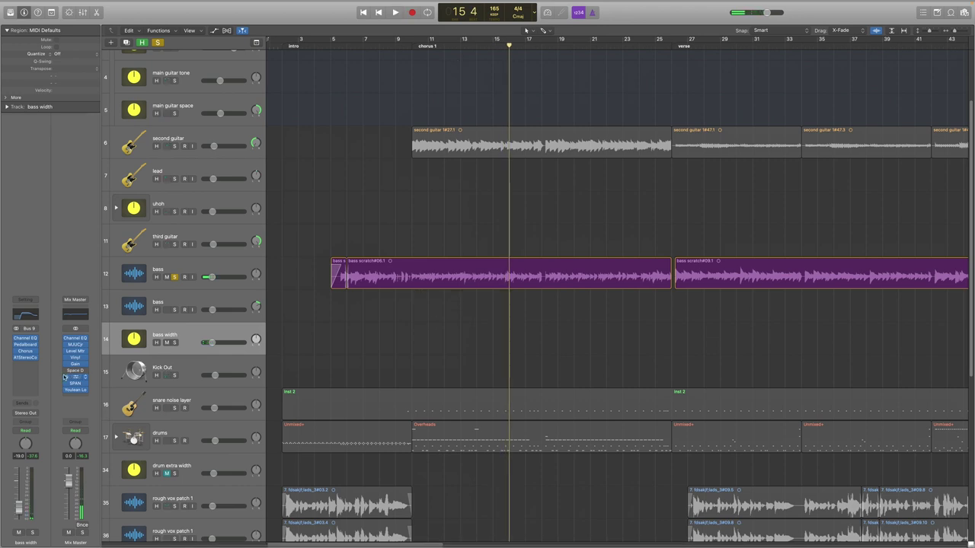
Solo the second bass track alongside the first and play the break section from bar 86 to bar 90.
{"action": "key", "text": "z"}
{"action": "left_click", "coordinate": [206, 297]}
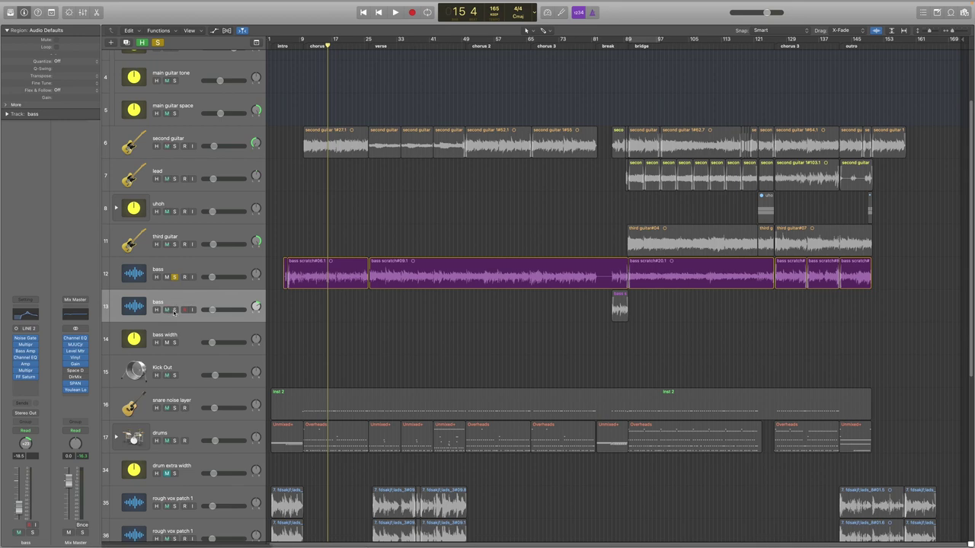
{"action": "left_click", "coordinate": [174, 310]}
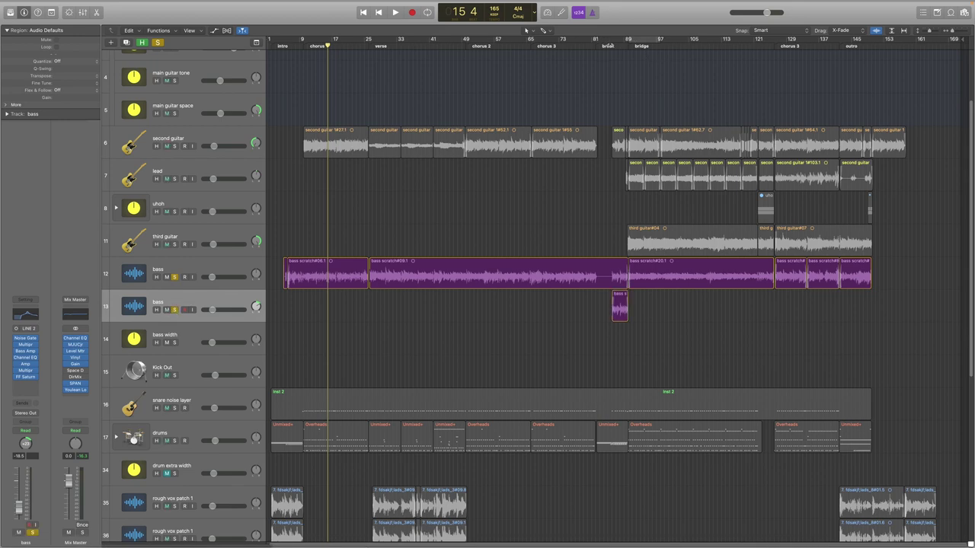
{"action": "left_click", "coordinate": [610, 45]}
{"action": "key", "text": "super+Right"}
{"action": "key", "text": "super+Right"}
{"action": "key", "text": "super+Right"}
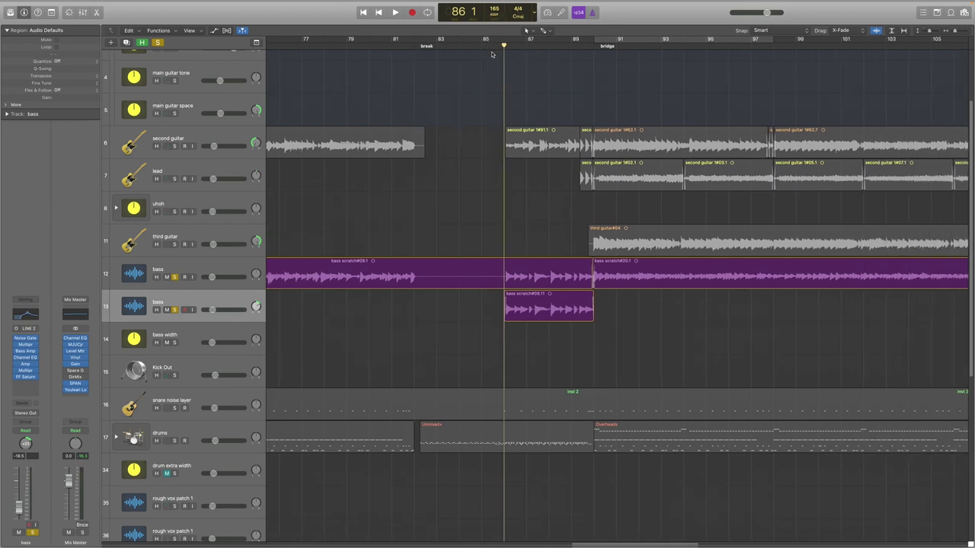
{"action": "key", "text": "space"}
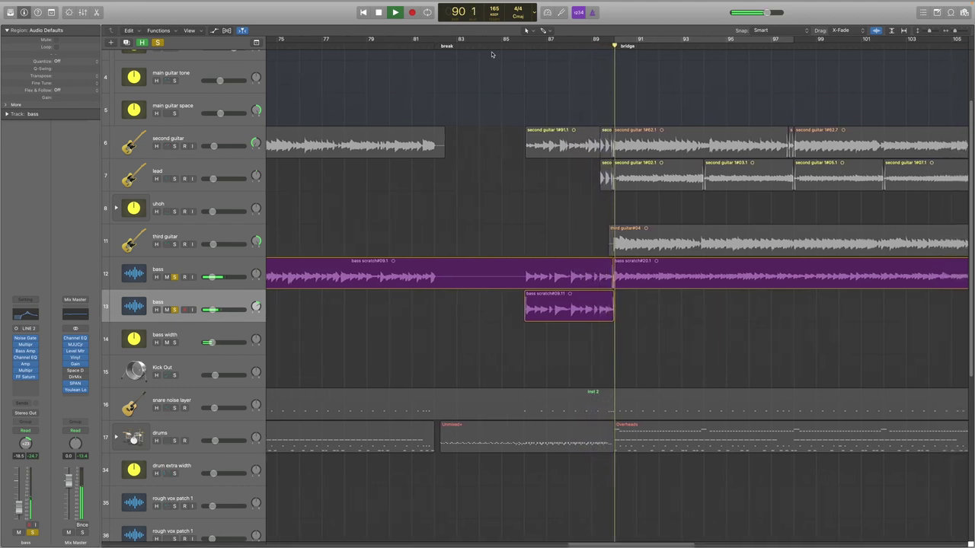
{"action": "key", "text": "space"}
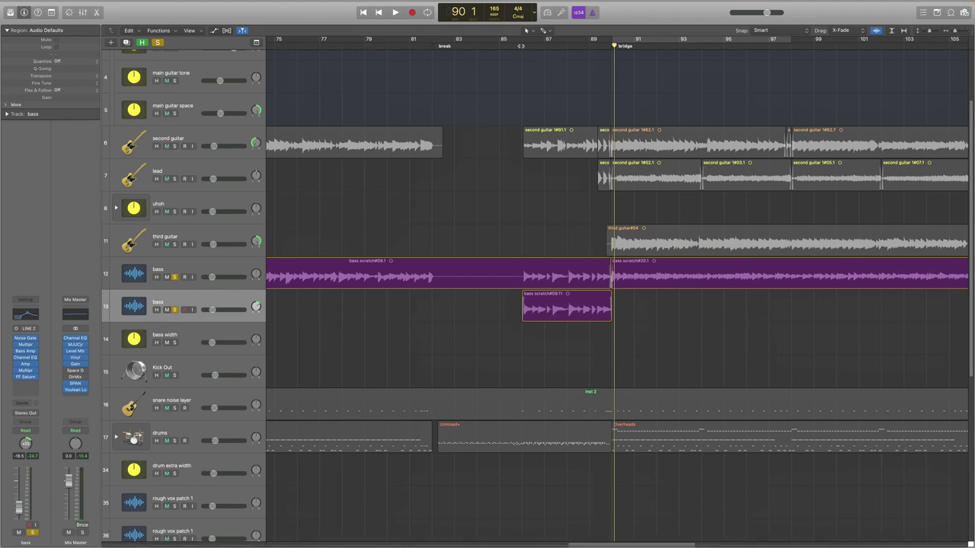
Clear the bass solos and play the full mix from the start of chorus 1 at bar 10.
{"action": "left_click", "coordinate": [515, 289]}
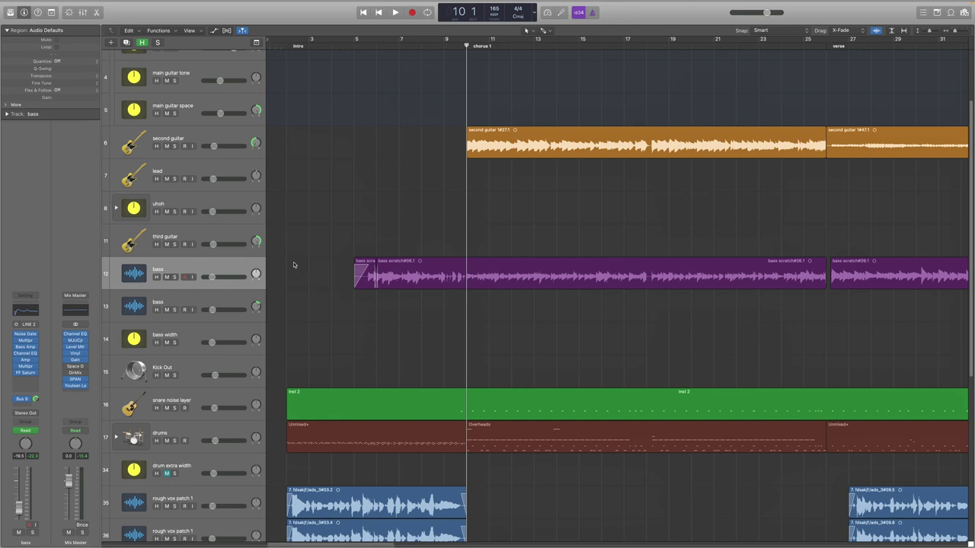
{"action": "key", "text": "space"}
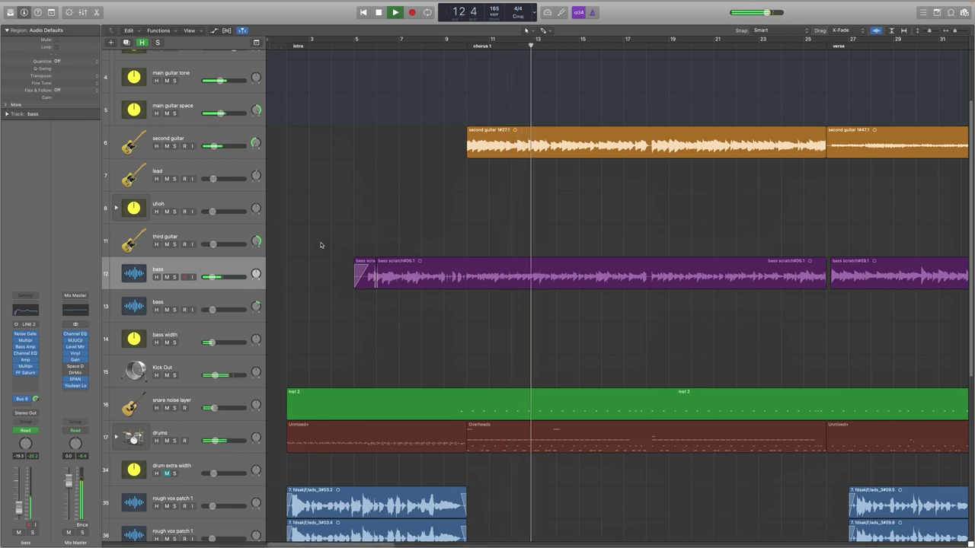
{"action": "key", "text": "space"}
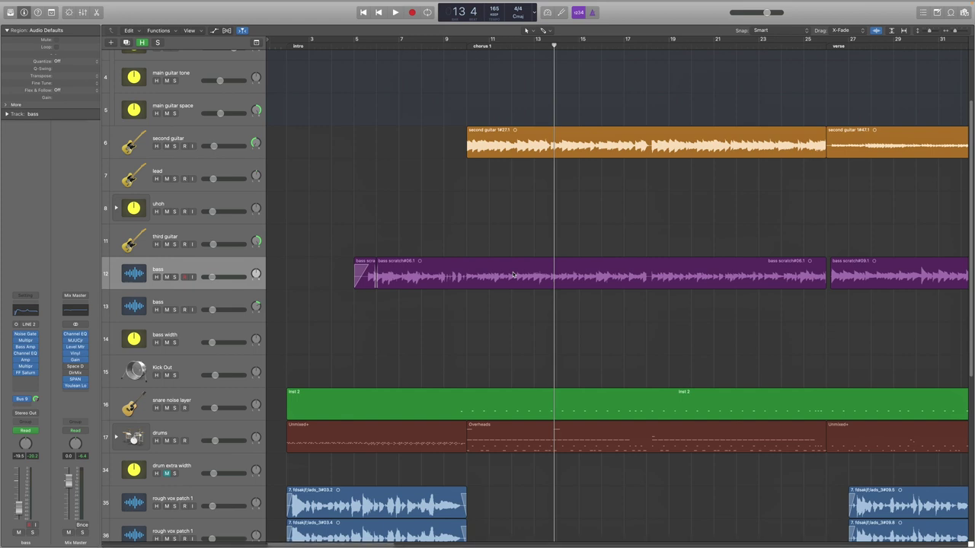
Insert a Channel EQ after FF Saturn on the main bass track and set its high cut to about 950 Hz.
{"action": "scroll", "coordinate": [514, 274], "scroll_direction": "right", "scroll_amount": 2}
{"action": "left_click", "coordinate": [26, 381]}
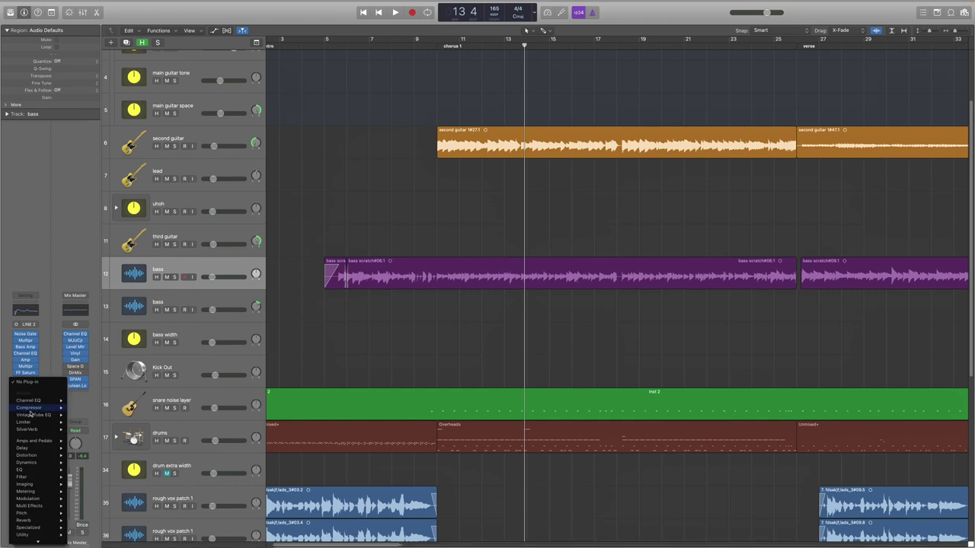
{"action": "key", "text": "Escape"}
{"action": "left_click", "coordinate": [25, 354]}
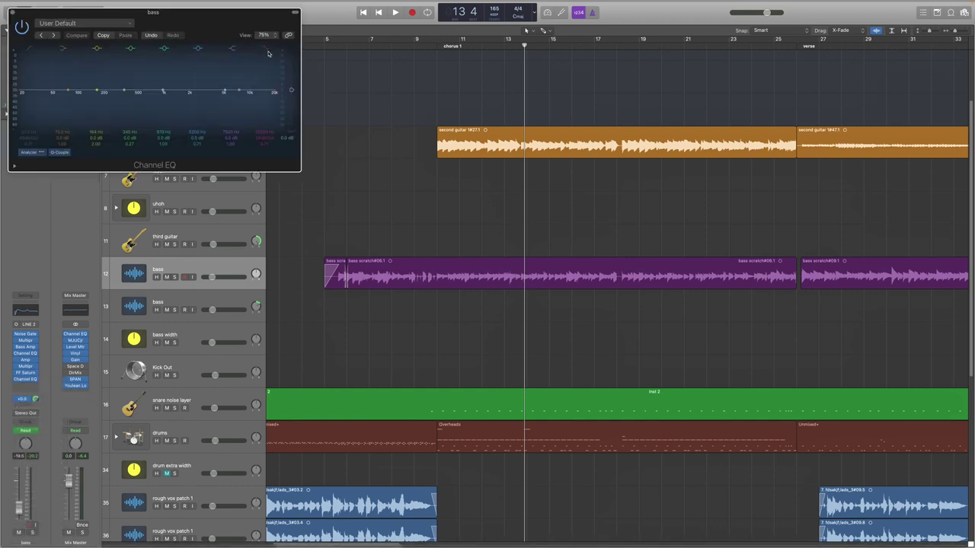
{"action": "mouse_move", "coordinate": [262, 58]}
{"action": "left_mouse_down"}
{"action": "mouse_move", "coordinate": [255, 95]}
{"action": "mouse_move", "coordinate": [146, 117]}
{"action": "left_mouse_up"}
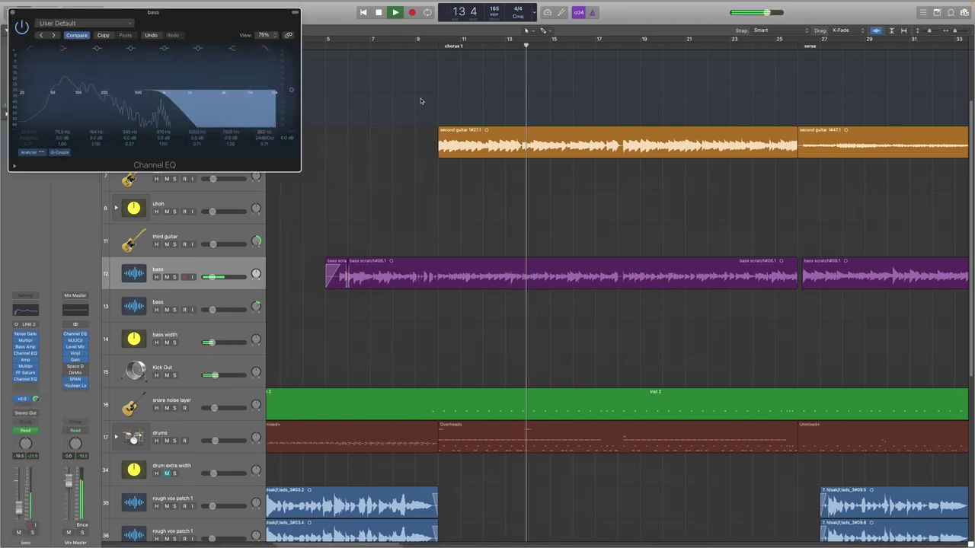
Play the full mix from bar 13 to hear the bass with its high end cut.
{"action": "key", "text": "space"}
{"action": "scroll", "coordinate": [420, 100], "scroll_direction": "left", "scroll_amount": 1}
{"action": "scroll", "coordinate": [421, 100], "scroll_direction": "left", "scroll_amount": 1}
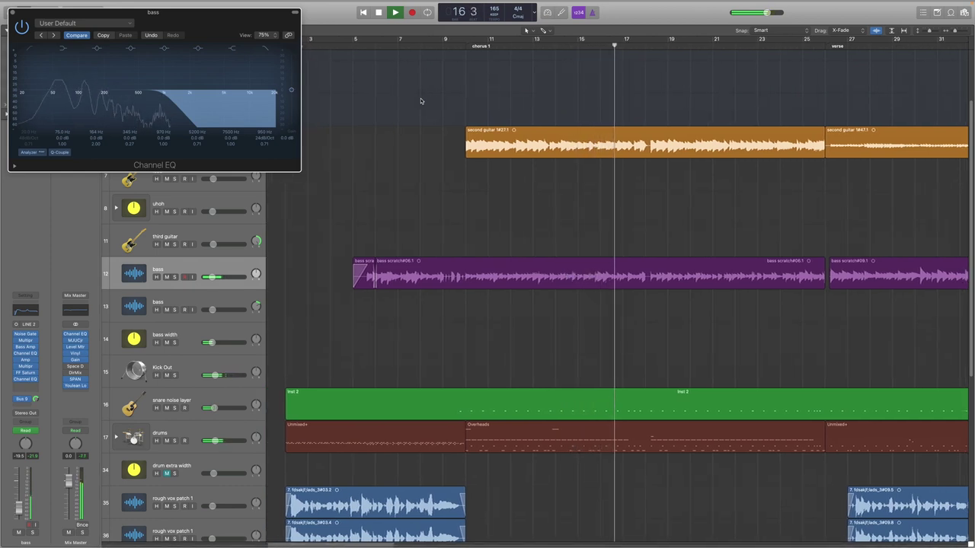
{"action": "key", "text": "space"}
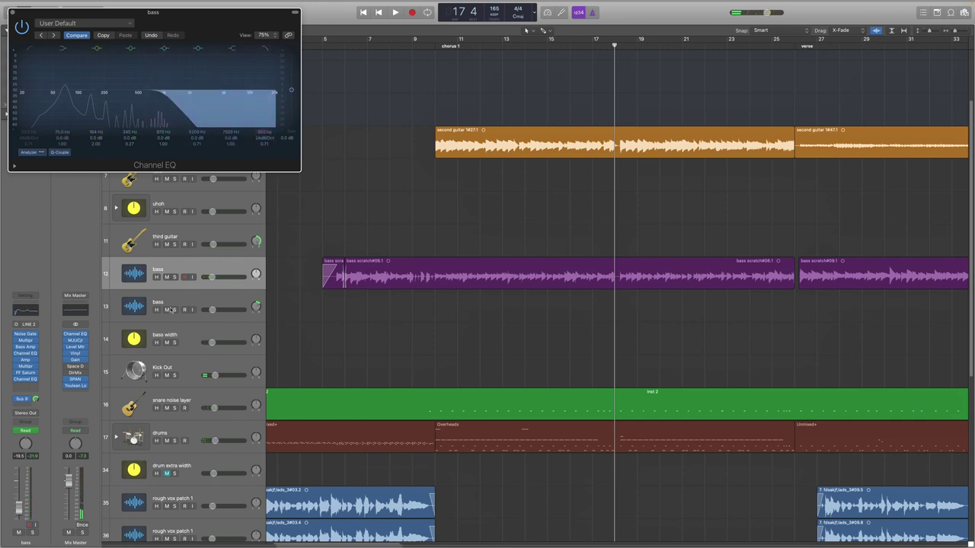
Solo the high-cut bass and play it from the start of chorus 1.
{"action": "key", "text": "s"}
{"action": "left_click", "coordinate": [438, 46]}
{"action": "key", "text": "space"}
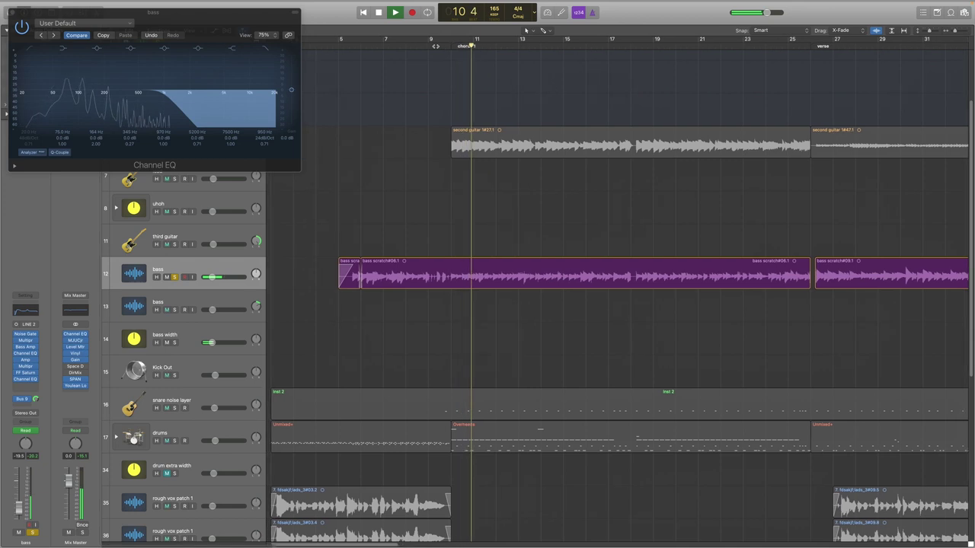
{"action": "key", "text": "space"}
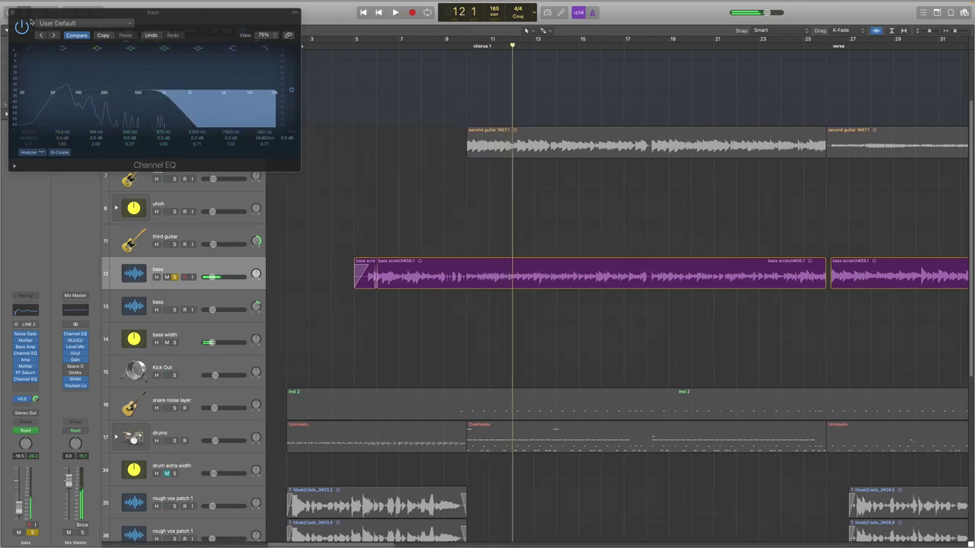
Unsolo the bass track and remove the Channel EQ placed after its FF Saturn.
{"action": "left_click", "coordinate": [16, 15]}
{"action": "key", "text": "s"}
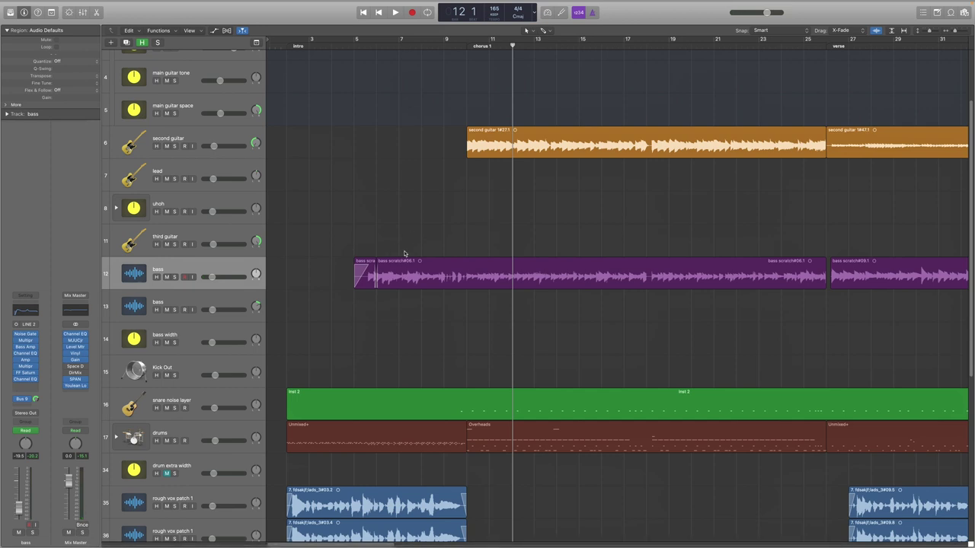
{"action": "left_click", "coordinate": [36, 381]}
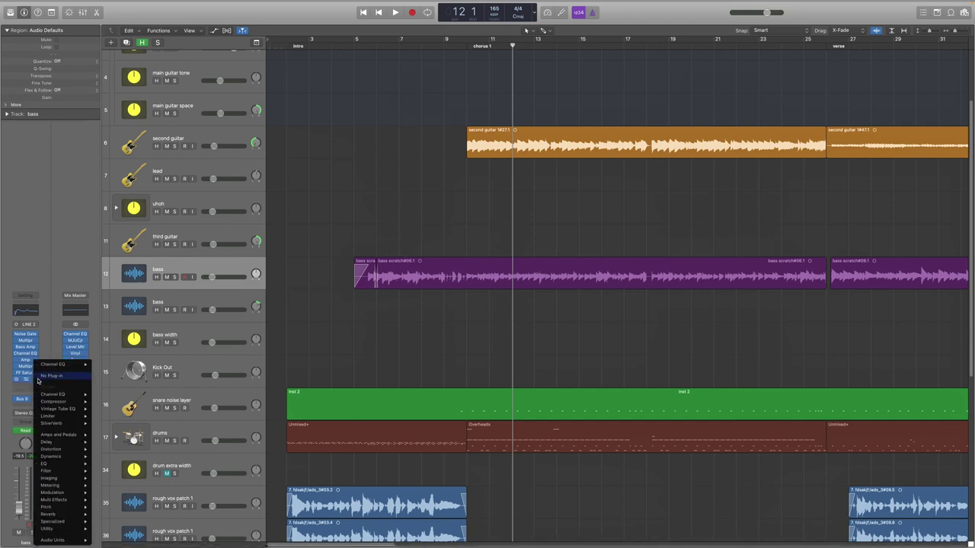
{"action": "key", "text": "Escape"}
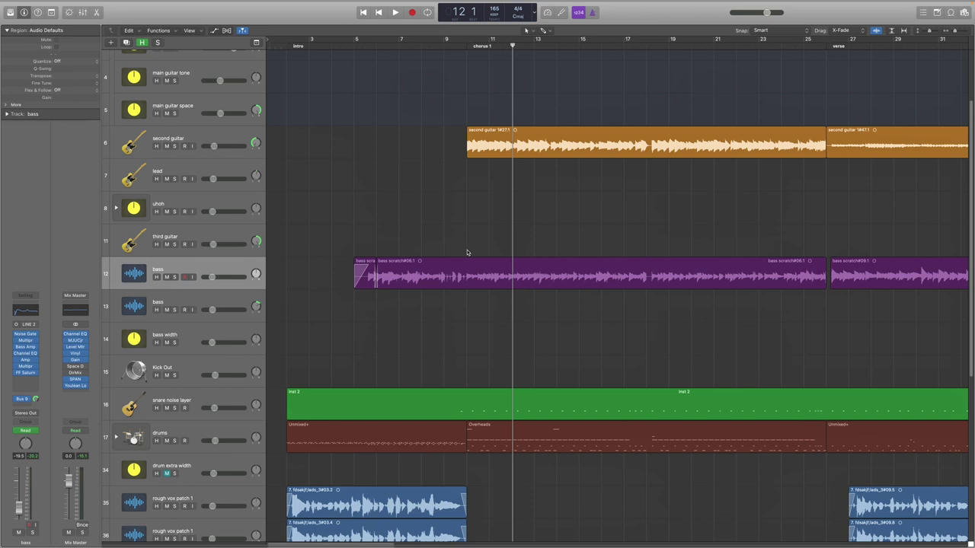
Play the full mix from about bar 87 in the break into the bridge to hear both bass tracks together.
{"action": "scroll", "coordinate": [670, 212], "scroll_direction": "right", "scroll_amount": 10}
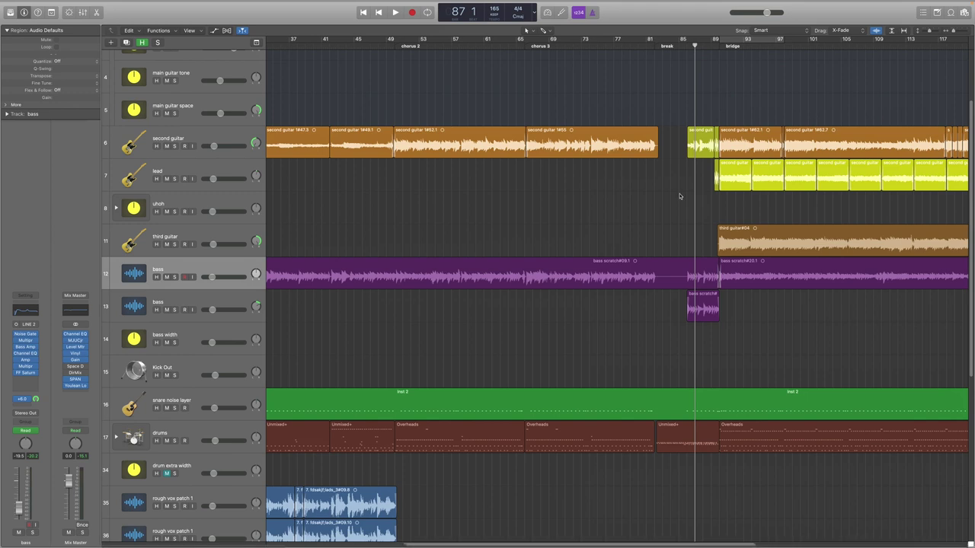
{"action": "key", "text": "space"}
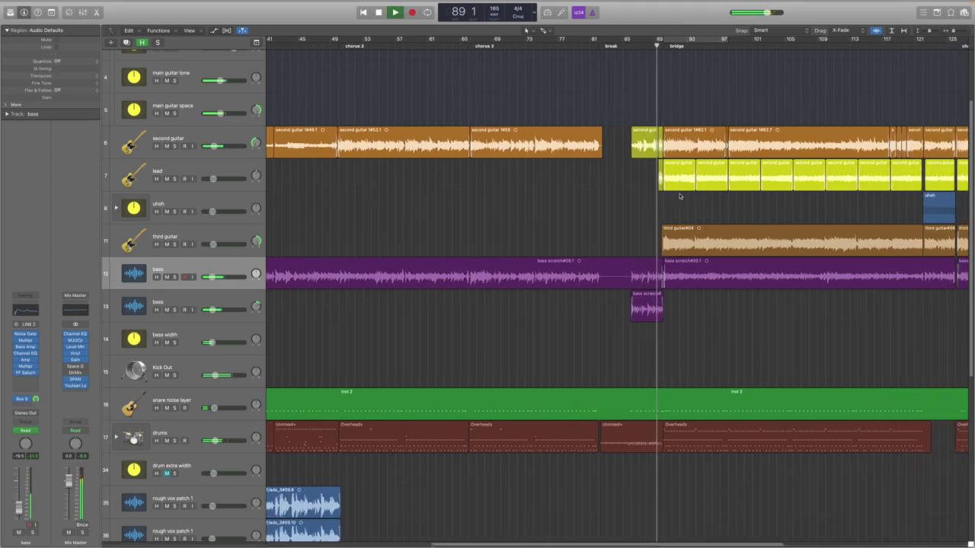
{"action": "key", "text": "space"}
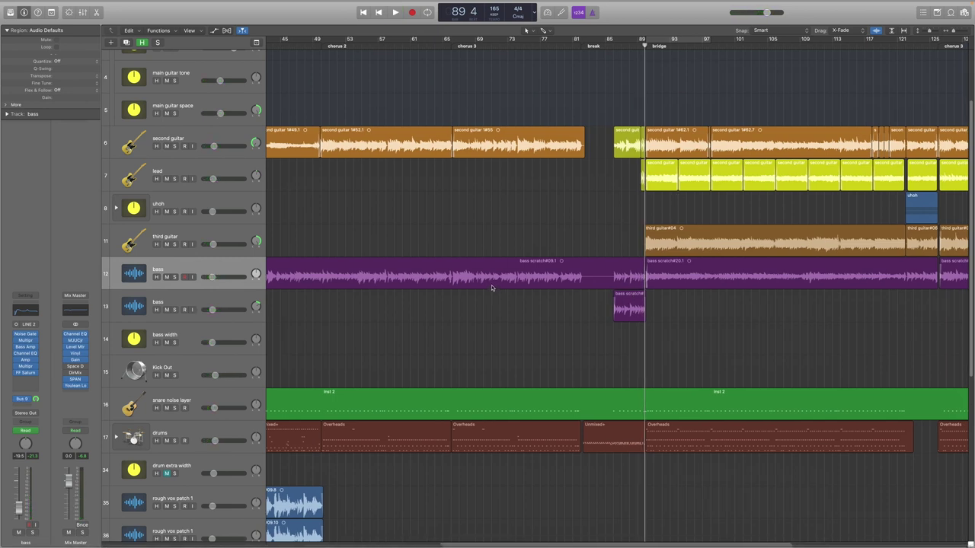
Solo the upper rough vox patch 1 track and play it from bar 27, where the verse vocal starts.
{"action": "left_click", "coordinate": [451, 47]}
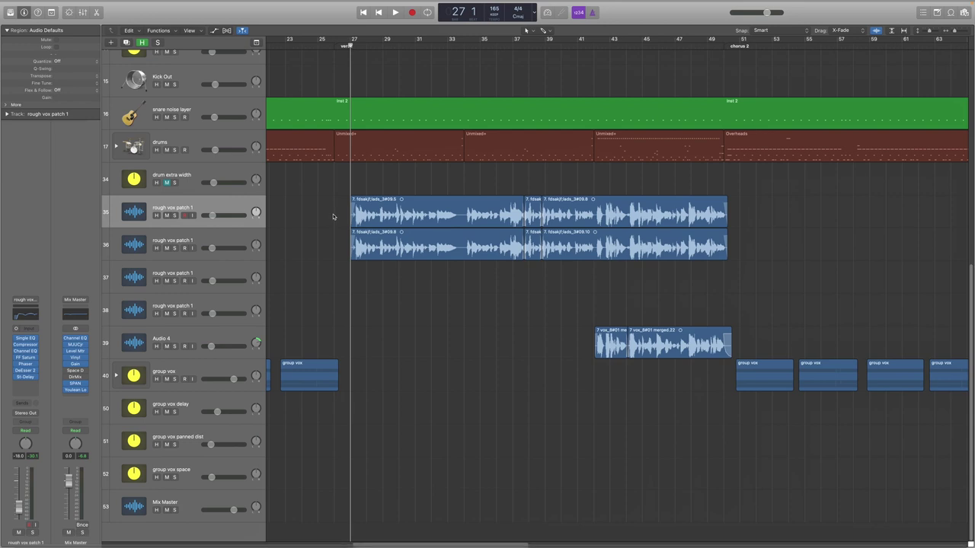
{"action": "key", "text": "s"}
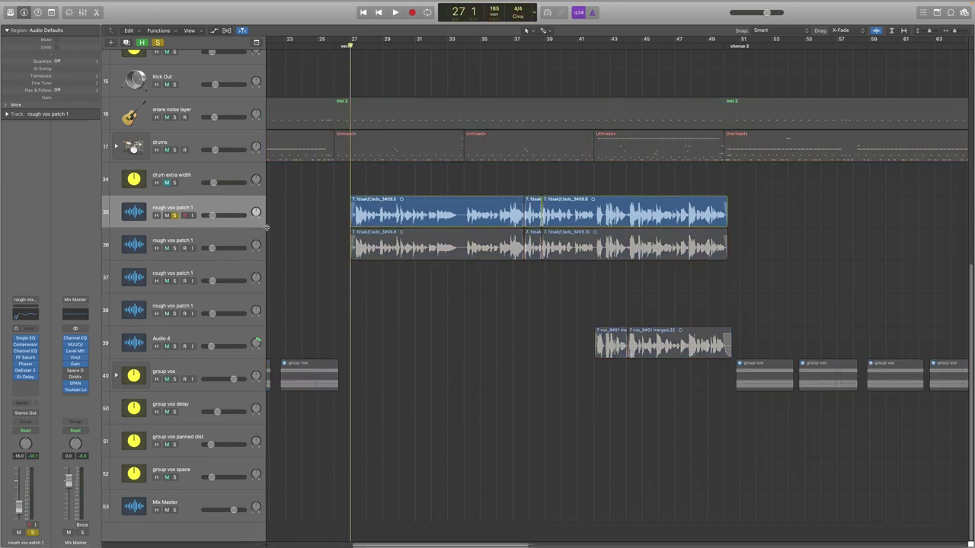
{"action": "key", "text": "space"}
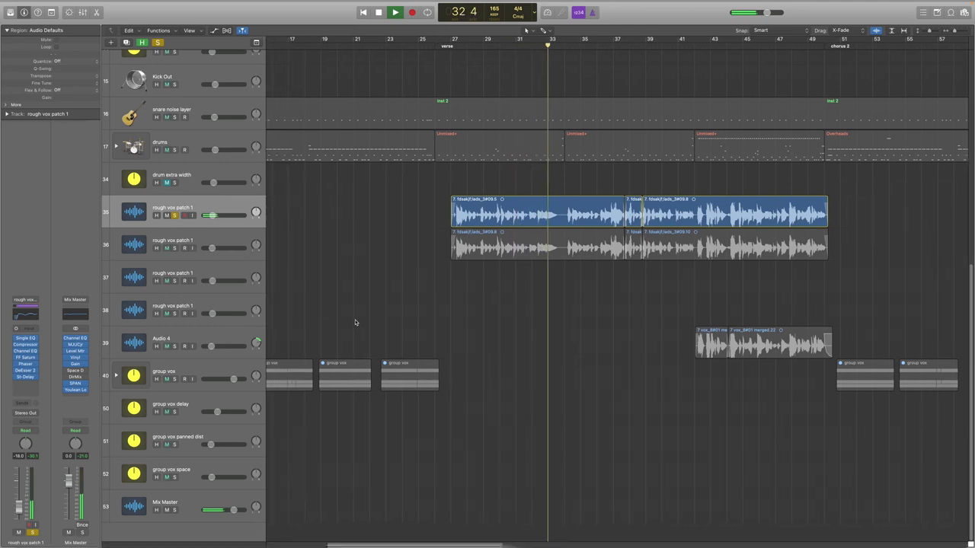
{"action": "key", "text": "space"}
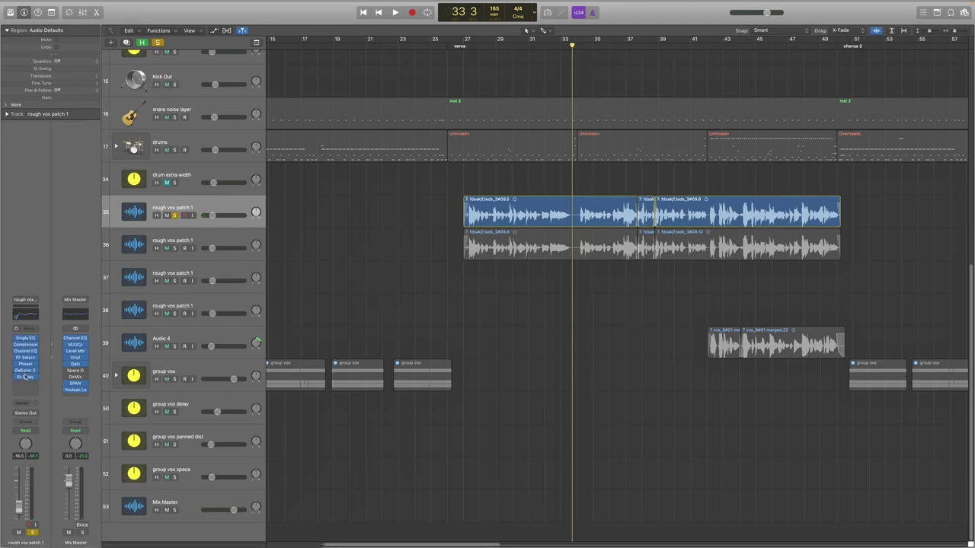
Bypass every plug-in on the soloed rough vox patch 1 track, from St-Delay up to Single EQ.
{"action": "left_click", "coordinate": [16, 378]}
{"action": "key", "text": "Escape"}
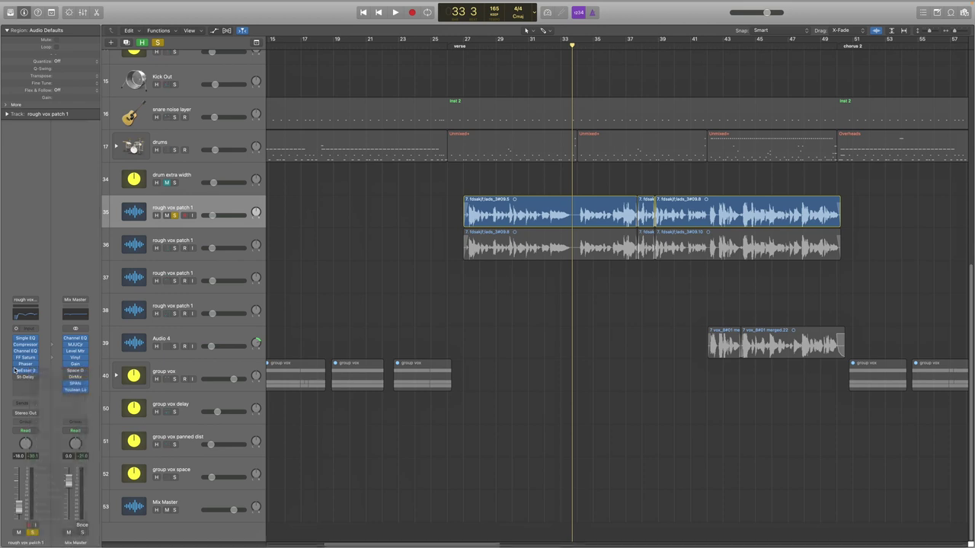
{"action": "left_click", "coordinate": [16, 365]}
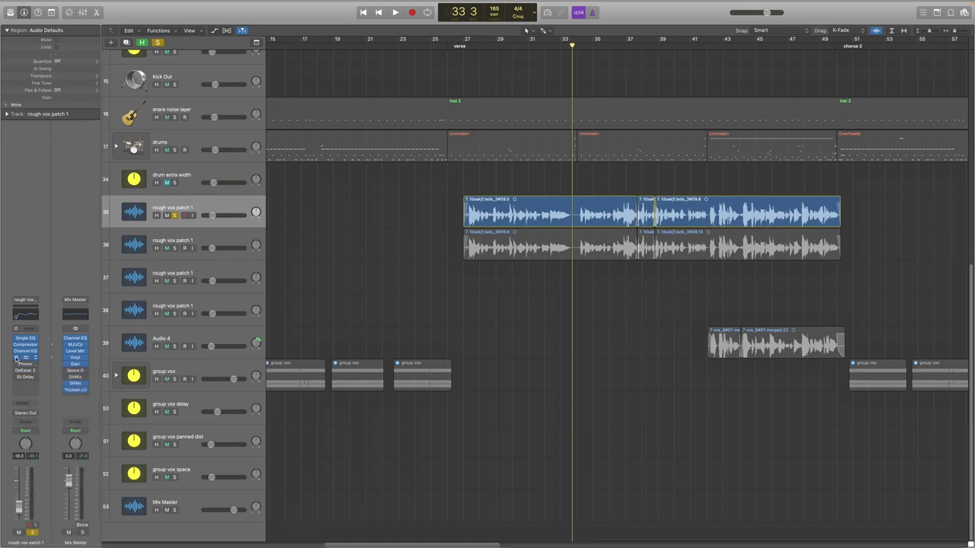
{"action": "left_click", "coordinate": [16, 358]}
{"action": "left_click", "coordinate": [16, 351]}
{"action": "left_click", "coordinate": [16, 344]}
{"action": "left_click", "coordinate": [16, 338]}
Set a cycle from bar 27 to about bar 34, re-enable the vocal's Single Band EQ low cut and play the loop.
{"action": "left_click_drag", "start_coordinate": [467, 42], "coordinate": [573, 42]}
{"action": "left_click", "coordinate": [25, 339]}
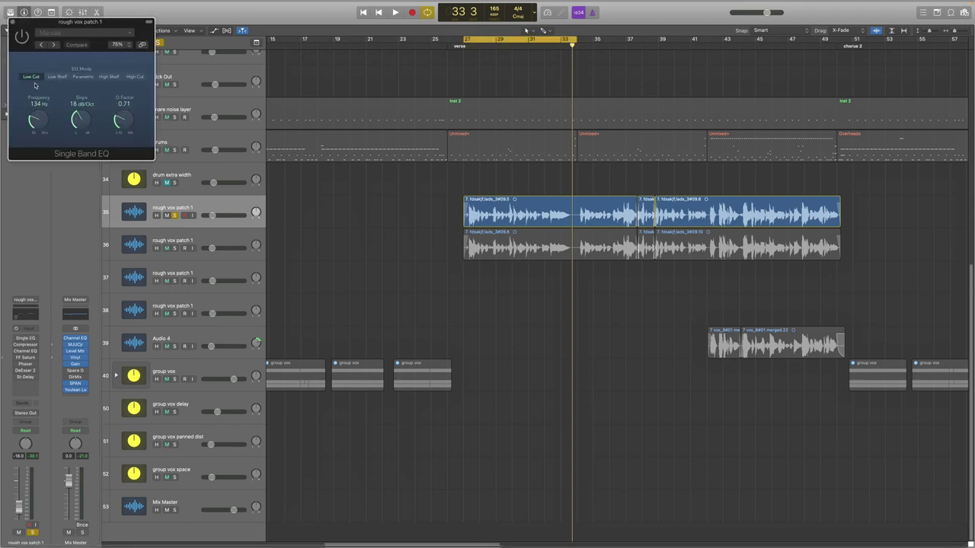
{"action": "left_click", "coordinate": [22, 36]}
{"action": "key", "text": "space"}
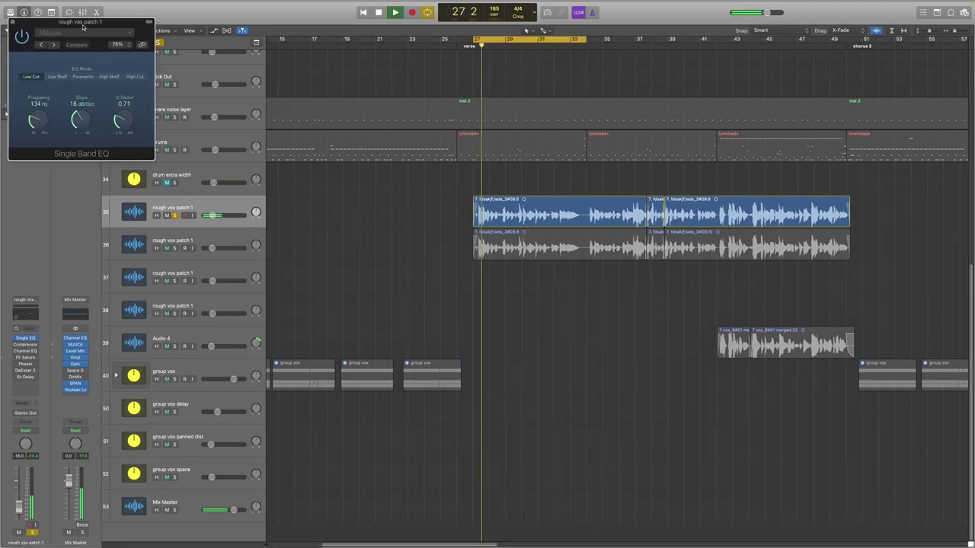
{"action": "key", "text": "space"}
{"action": "left_click", "coordinate": [11, 22]}
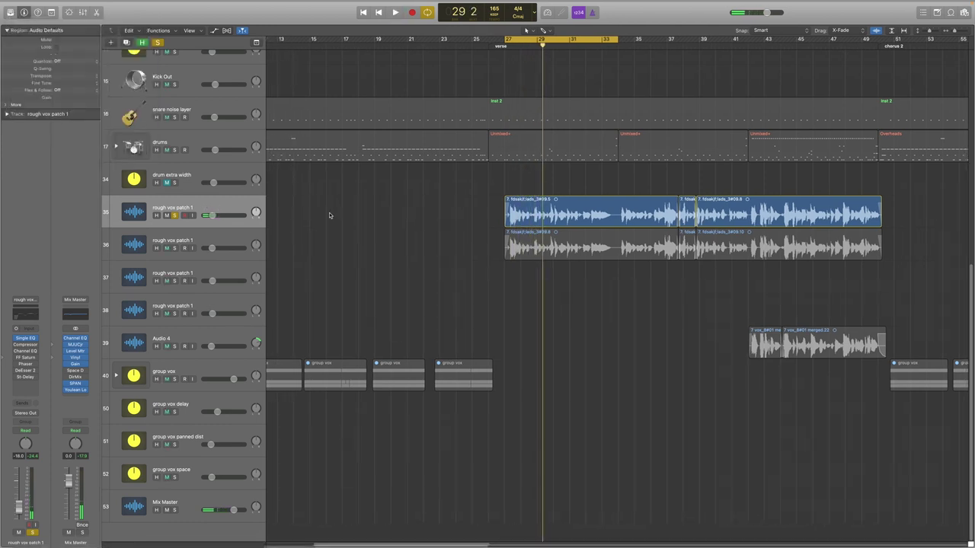
Re-enable the vocal's Compressor with the awesome parallel comp preset and listen to the looped phrase through it.
{"action": "left_click", "coordinate": [25, 344]}
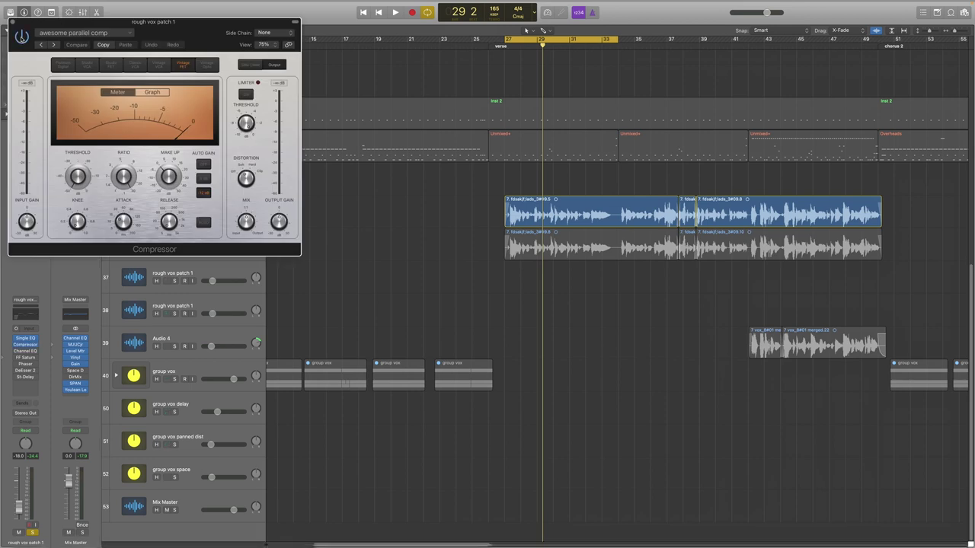
{"action": "left_click_drag", "start_coordinate": [150, 22], "coordinate": [206, 62]}
{"action": "key", "text": "space"}
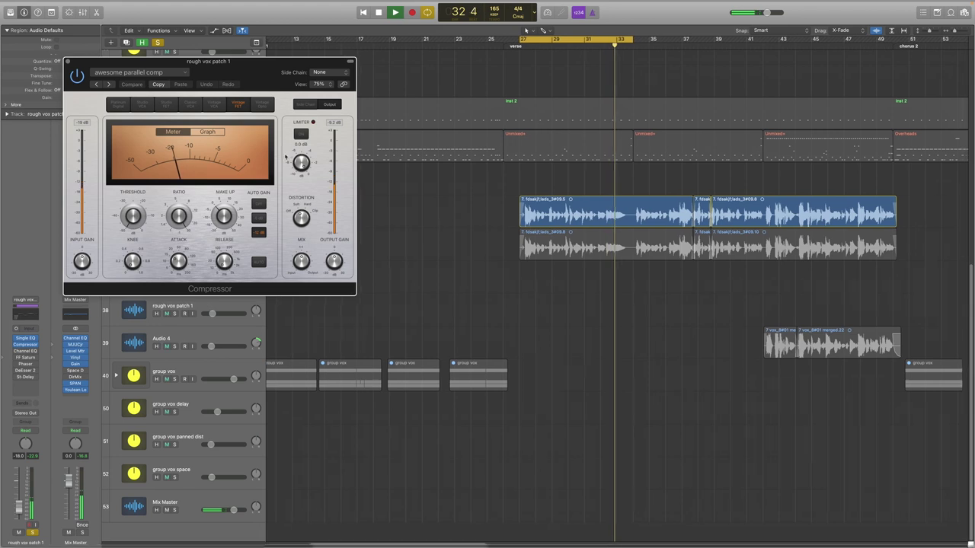
{"action": "key", "text": "space"}
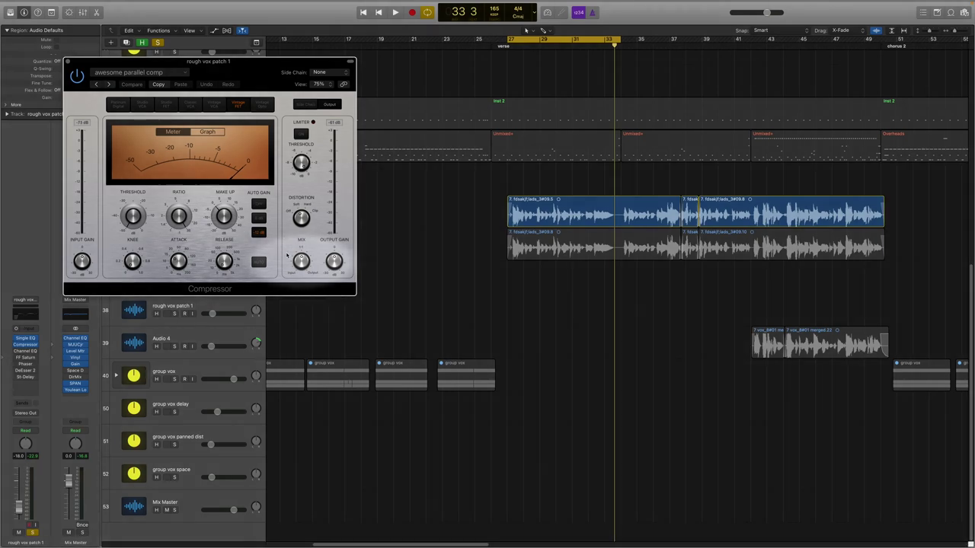
{"action": "mouse_move", "coordinate": [302, 261]}
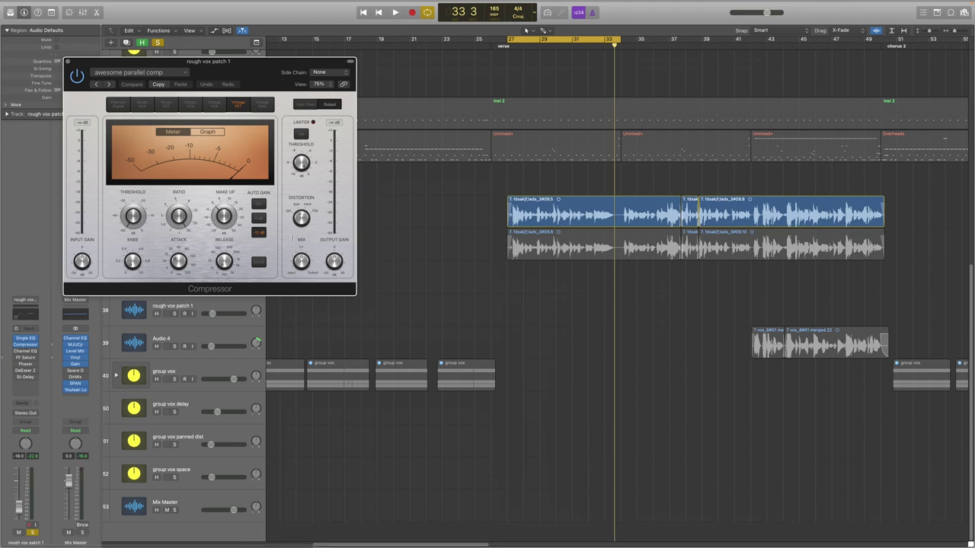
{"action": "left_click", "coordinate": [67, 62]}
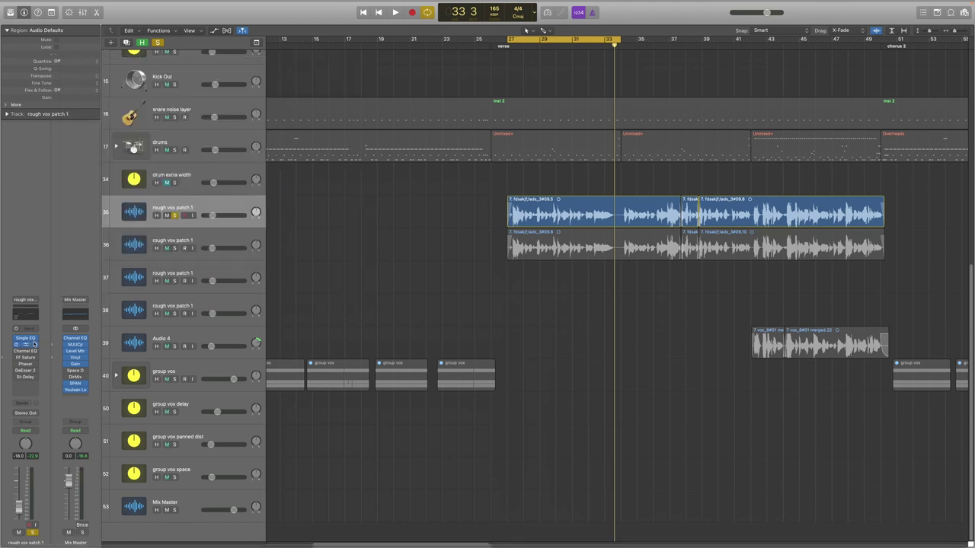
Re-enable the vocal's Channel EQ and play the looped phrase to hear its effect.
{"action": "left_click", "coordinate": [28, 352]}
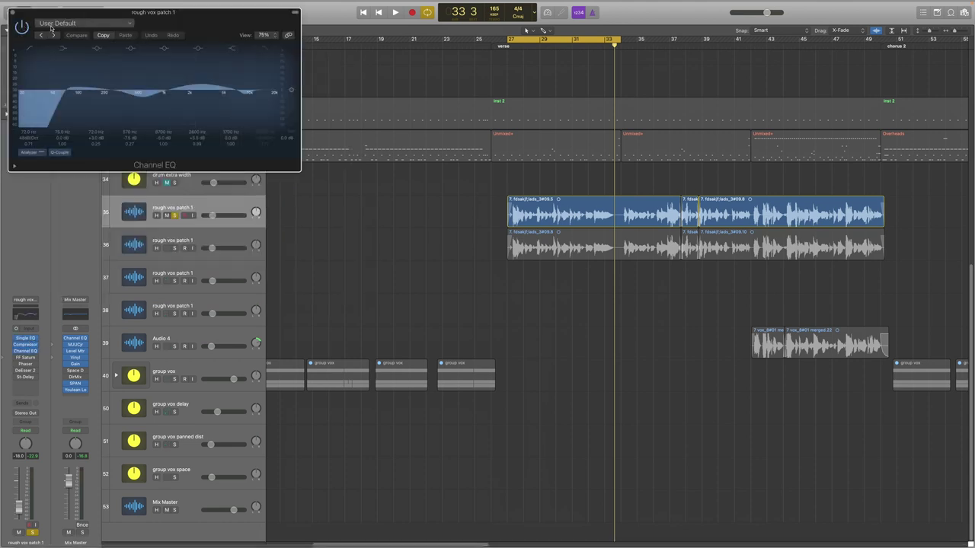
{"action": "left_click_drag", "start_coordinate": [51, 27], "coordinate": [155, 129]}
{"action": "key", "text": "space"}
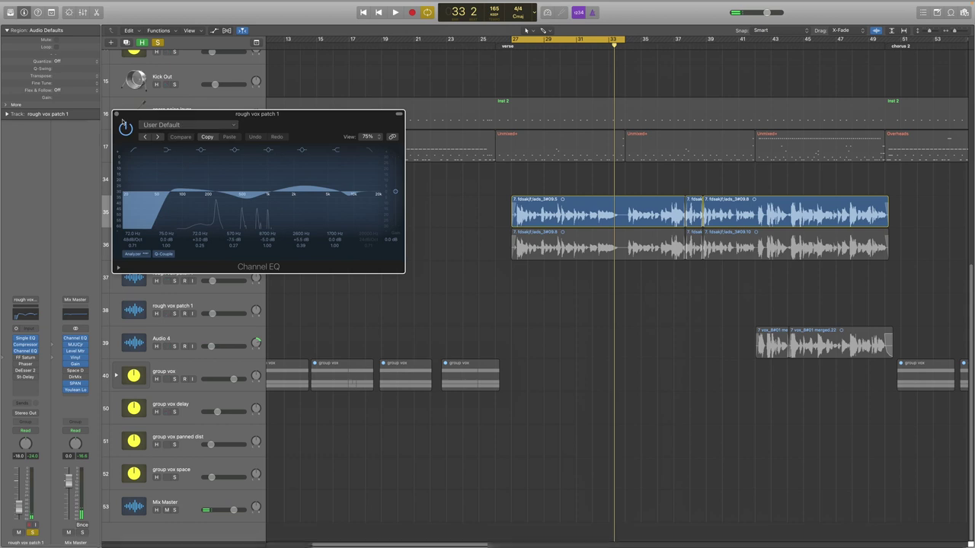
Re-enable FF Saturn with Warm Tube saturation on the vocal and listen to the looped phrase through it.
{"action": "left_click", "coordinate": [26, 357]}
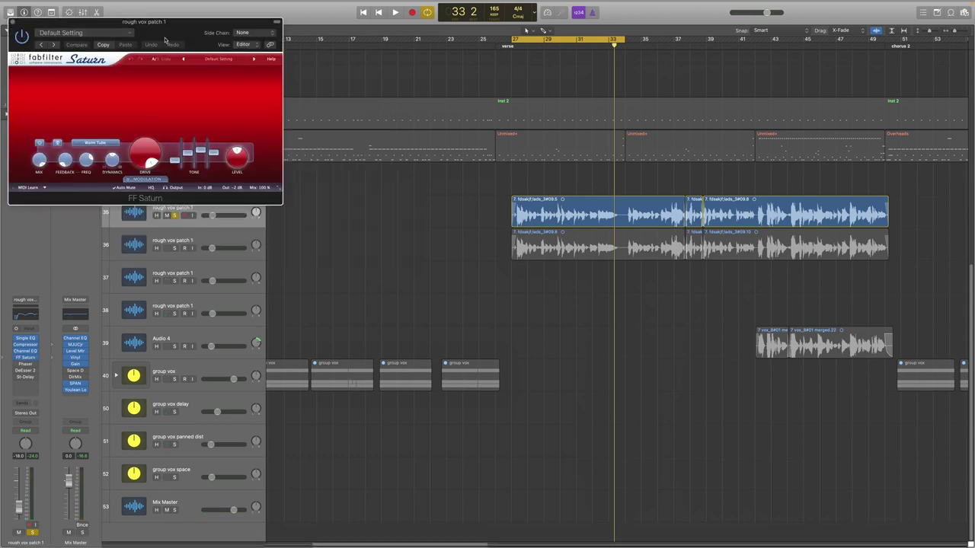
{"action": "left_click_drag", "start_coordinate": [166, 40], "coordinate": [338, 95]}
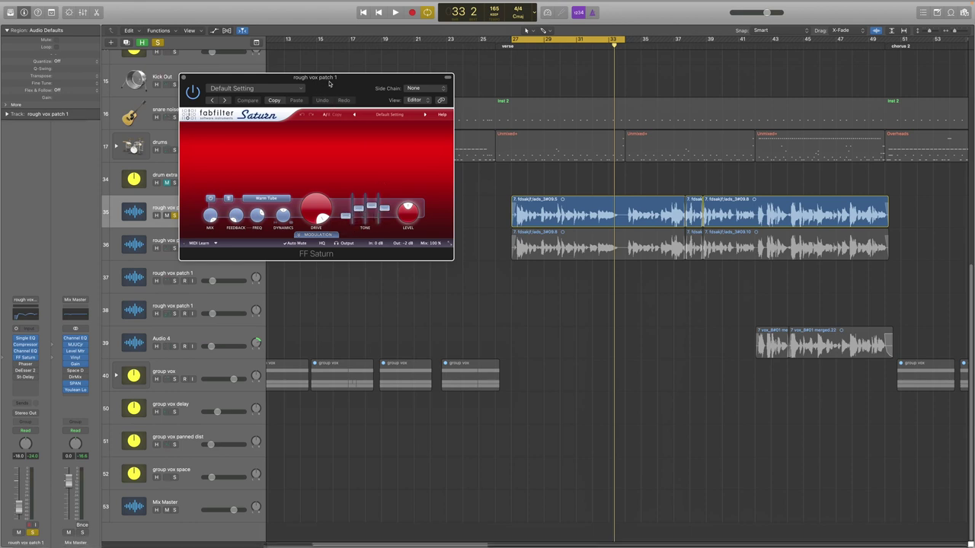
{"action": "key", "text": "space"}
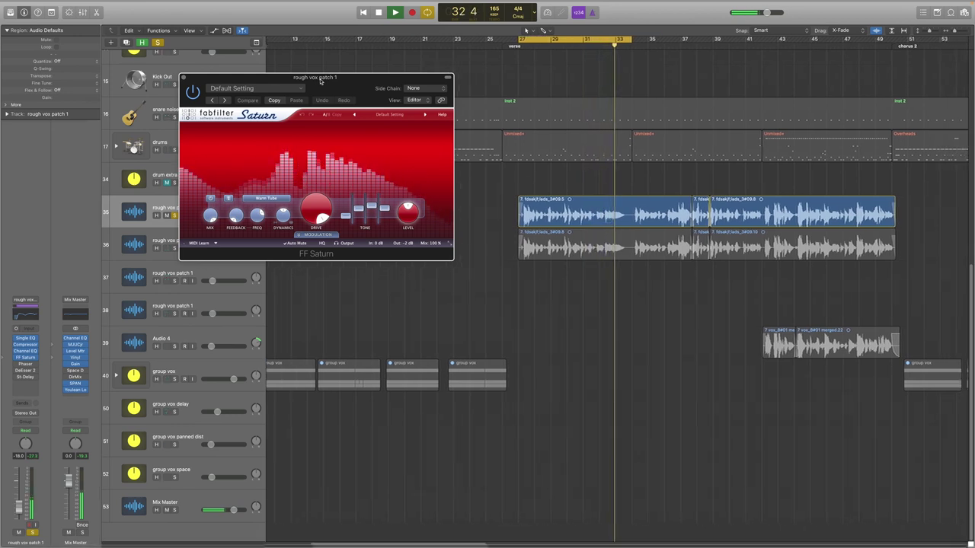
{"action": "key", "text": "space"}
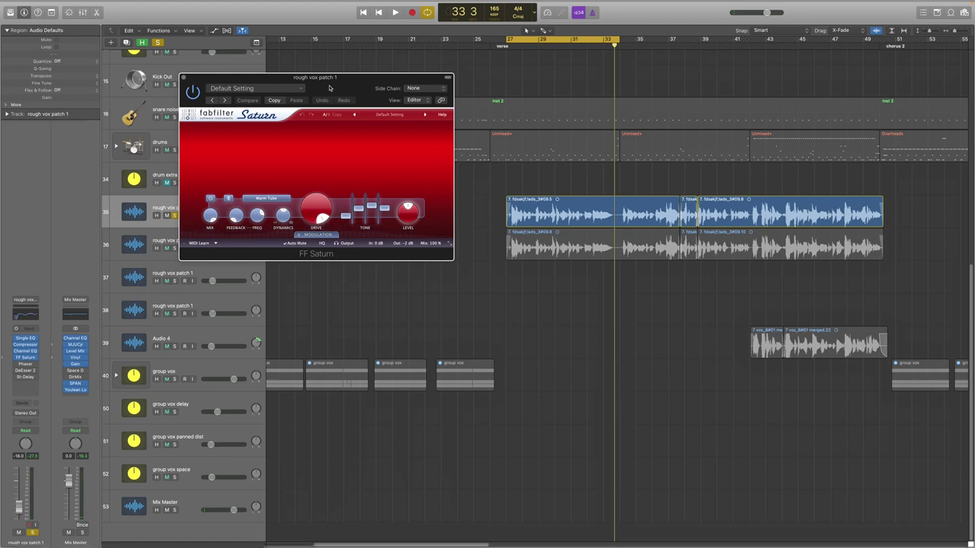
{"action": "left_click_drag", "start_coordinate": [327, 87], "coordinate": [400, 183]}
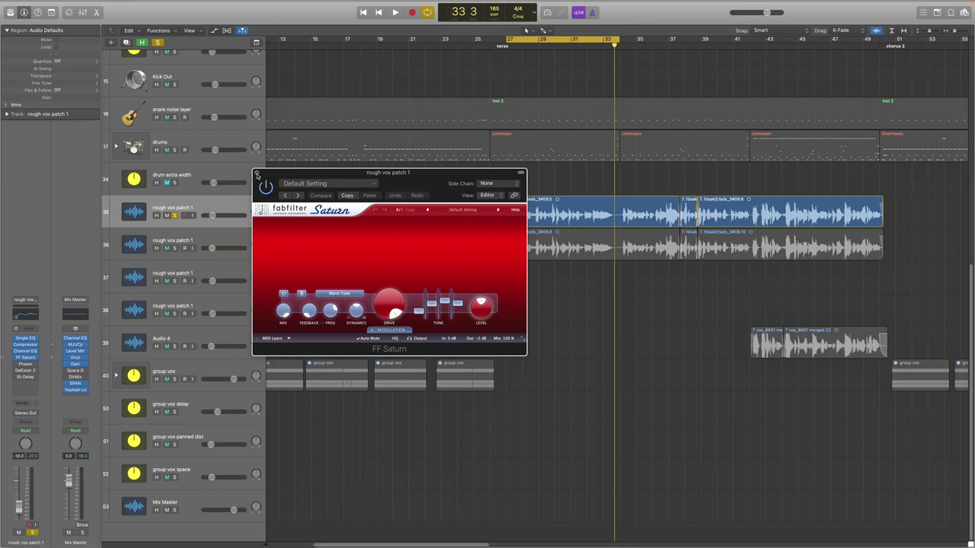
{"action": "left_click", "coordinate": [257, 174]}
Re-enable the Phaser on the vocal and play the looped phrase with its subtle modulation.
{"action": "left_click", "coordinate": [25, 364]}
{"action": "left_click_drag", "start_coordinate": [174, 39], "coordinate": [327, 79]}
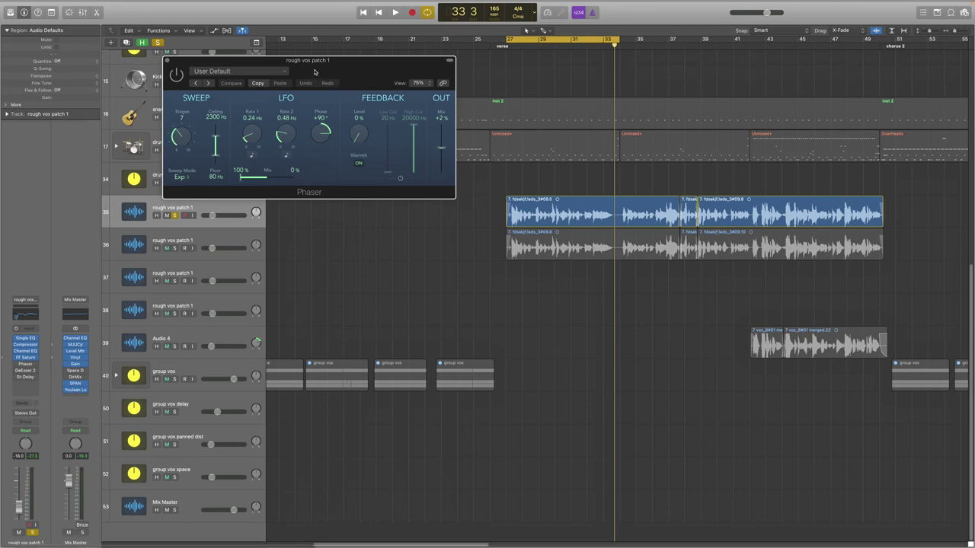
{"action": "left_click_drag", "start_coordinate": [315, 72], "coordinate": [452, 213]}
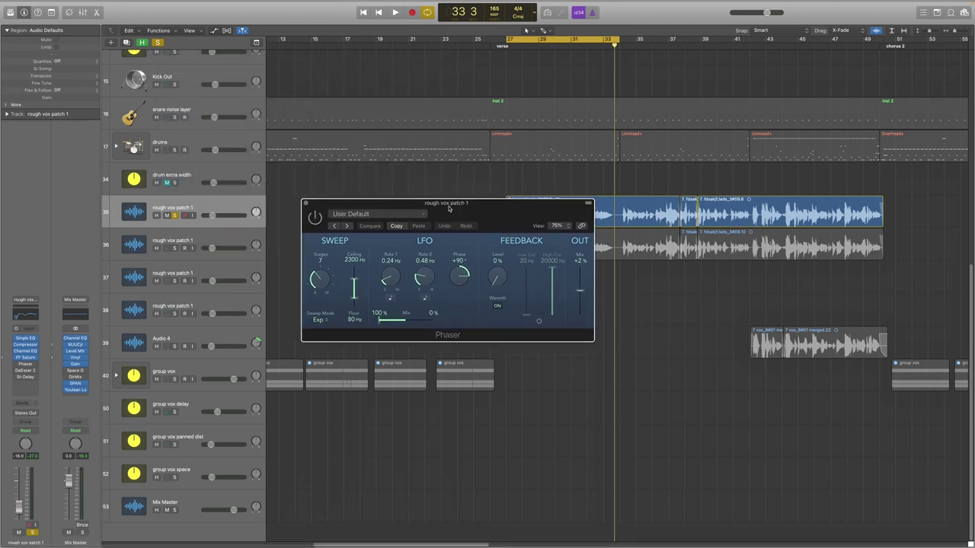
{"action": "key", "text": "space"}
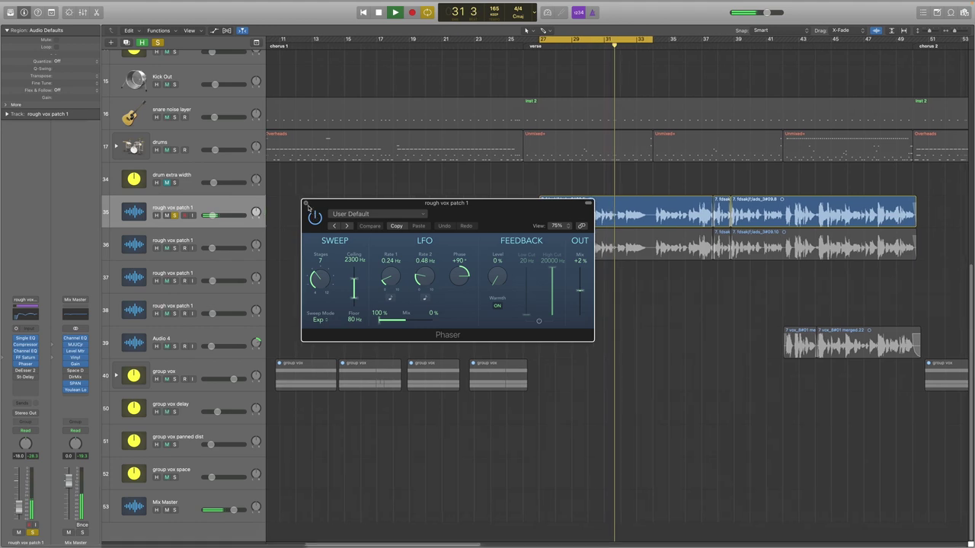
{"action": "key", "text": "space"}
{"action": "left_click", "coordinate": [306, 204]}
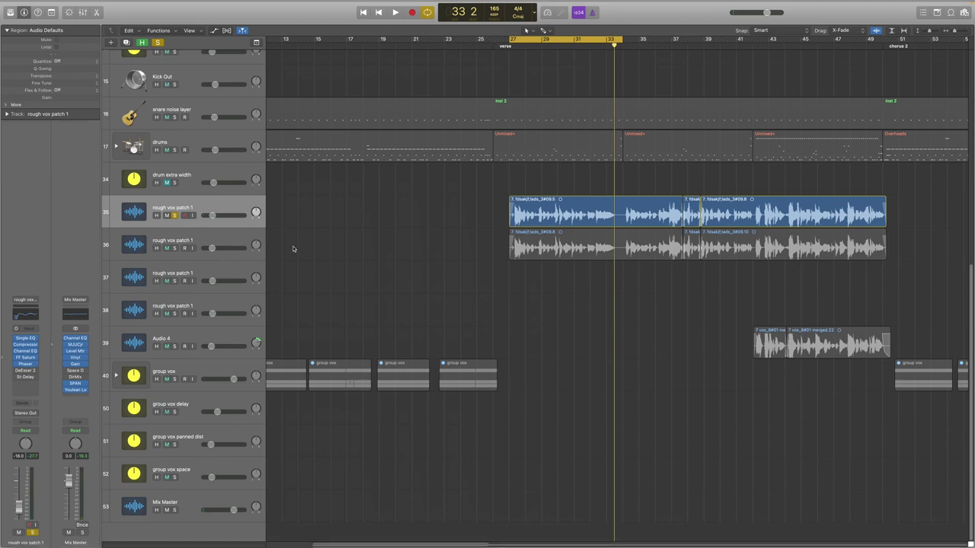
Re-enable DeEsser 2 on the vocal and compare the looped phrase's sibilance during playback.
{"action": "left_click", "coordinate": [29, 371]}
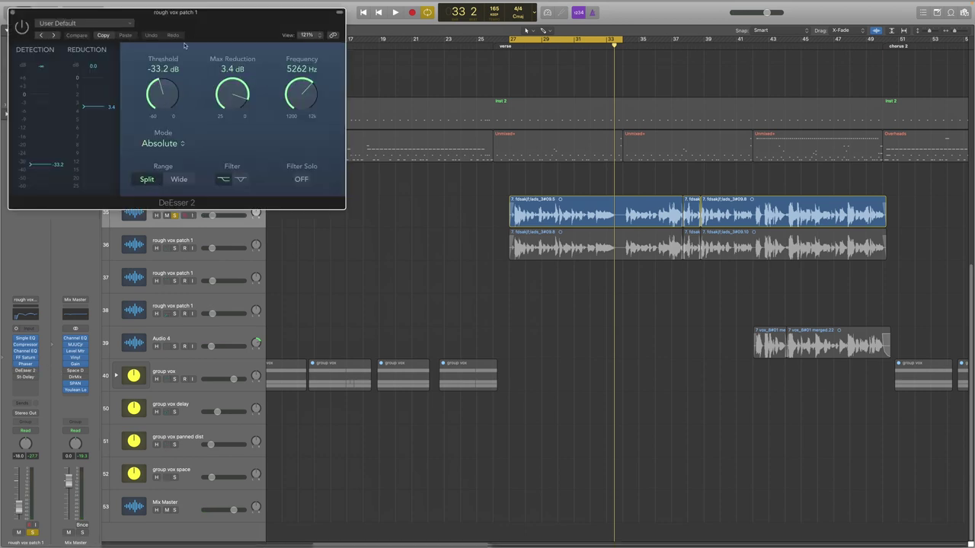
{"action": "left_click_drag", "start_coordinate": [184, 46], "coordinate": [580, 222]}
{"action": "key", "text": "space"}
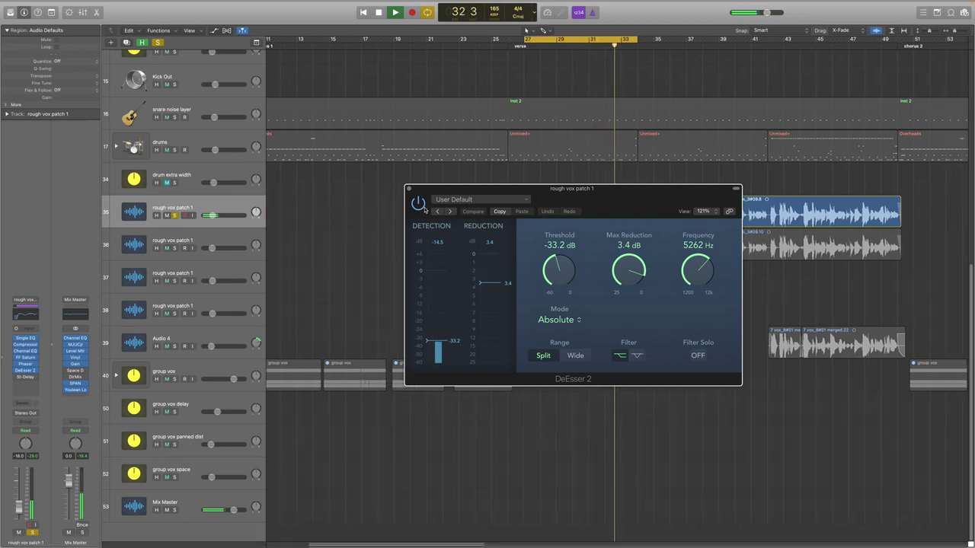
{"action": "key", "text": "space"}
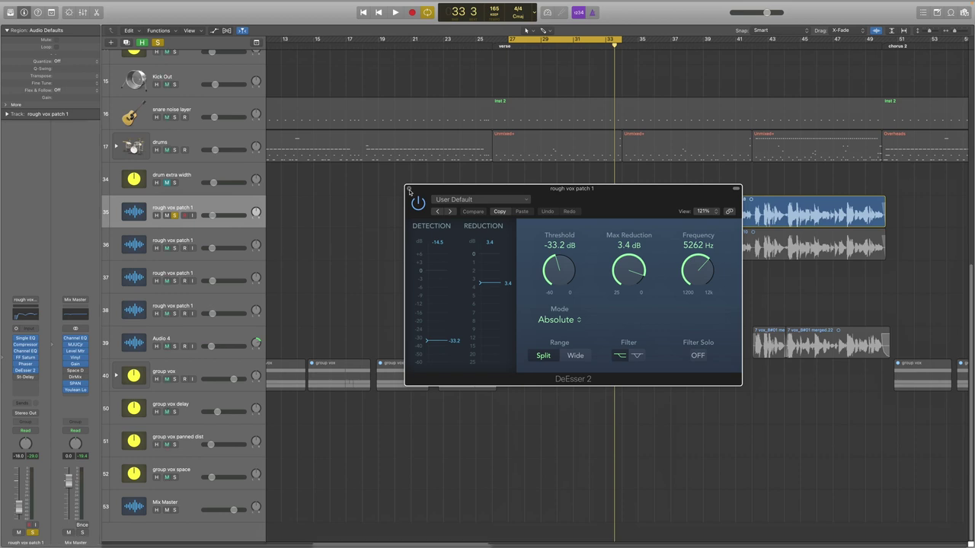
{"action": "left_click", "coordinate": [409, 190]}
Re-enable the vocal's Stereo Delay and play the looped phrase through the complete plug-in chain.
{"action": "left_click", "coordinate": [25, 376]}
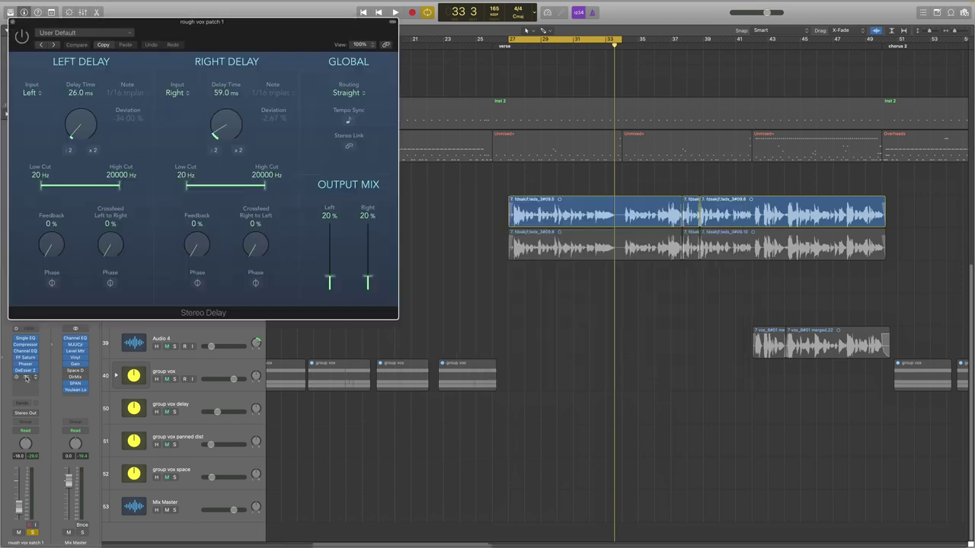
{"action": "left_click_drag", "start_coordinate": [213, 36], "coordinate": [478, 115]}
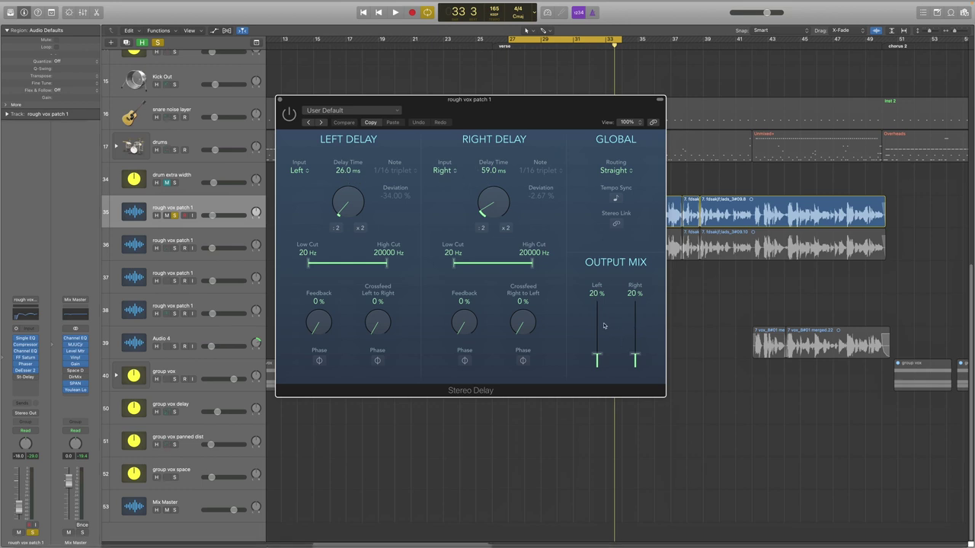
{"action": "key", "text": "space"}
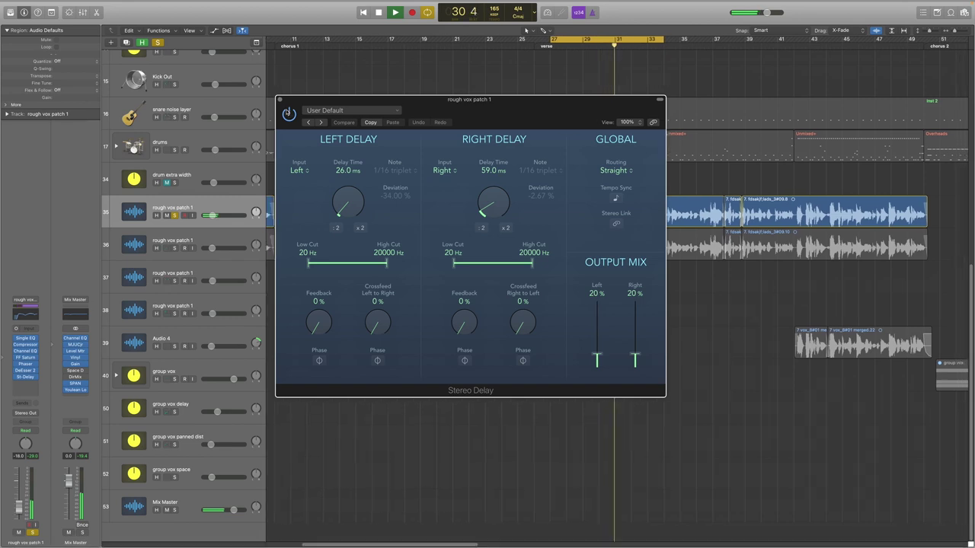
{"action": "left_click", "coordinate": [278, 99]}
{"action": "key", "text": "space"}
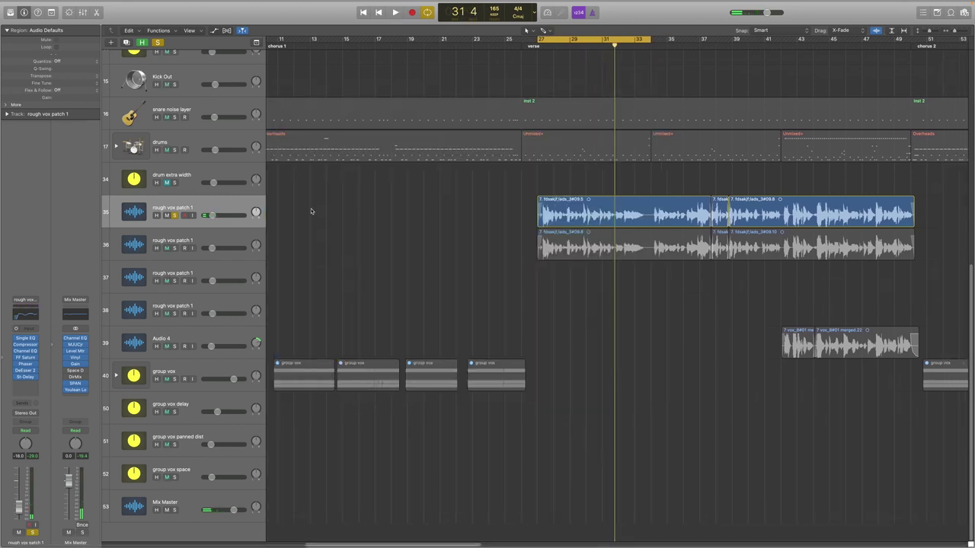
Select the second rough vox patch 1 track and inspect the settings of its Stereo Delay.
{"action": "left_click", "coordinate": [229, 235]}
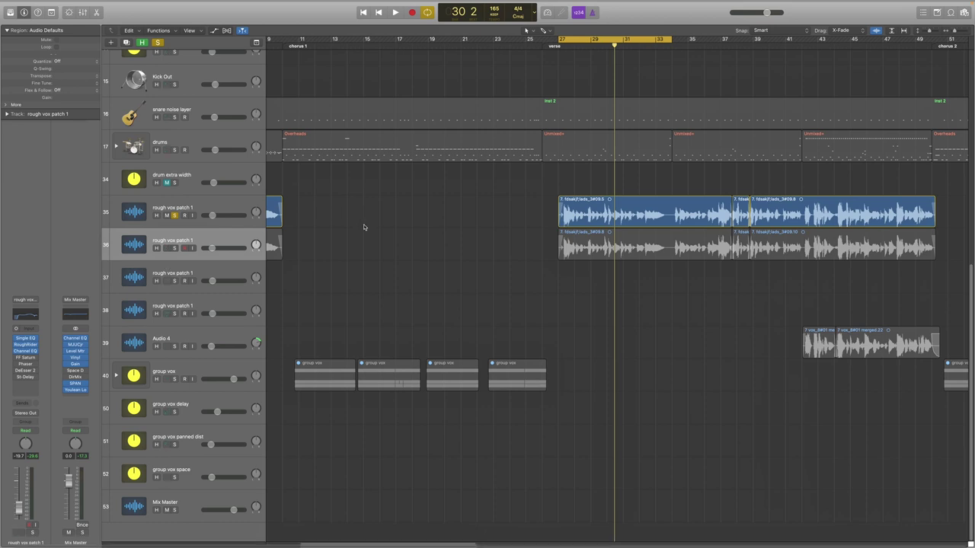
{"action": "left_click", "coordinate": [26, 376]}
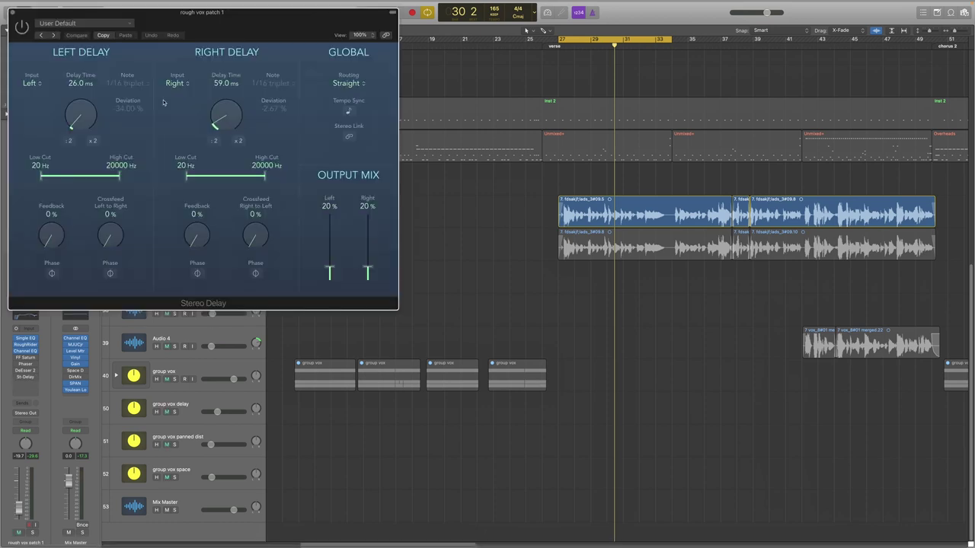
{"action": "left_click", "coordinate": [12, 14]}
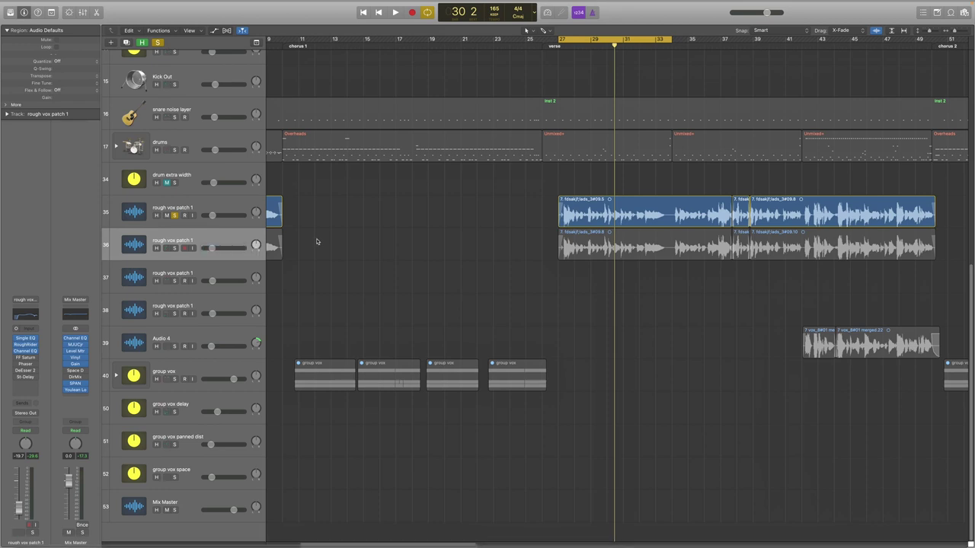
Play the looped verse with both lead vocal tracks soloed, muting and unmuting the second one, and clear the solos.
{"action": "left_click", "coordinate": [195, 240]}
{"action": "key", "text": "space"}
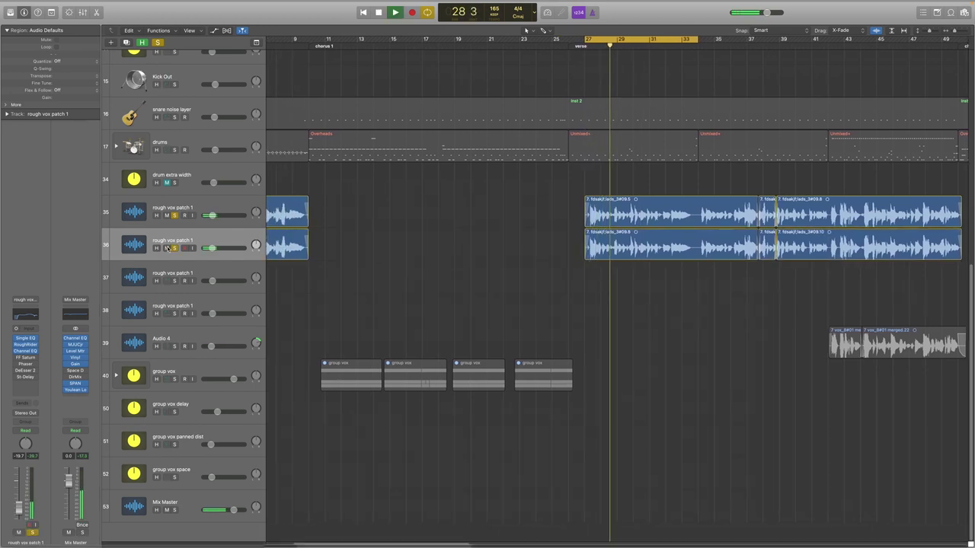
{"action": "left_click", "coordinate": [167, 248]}
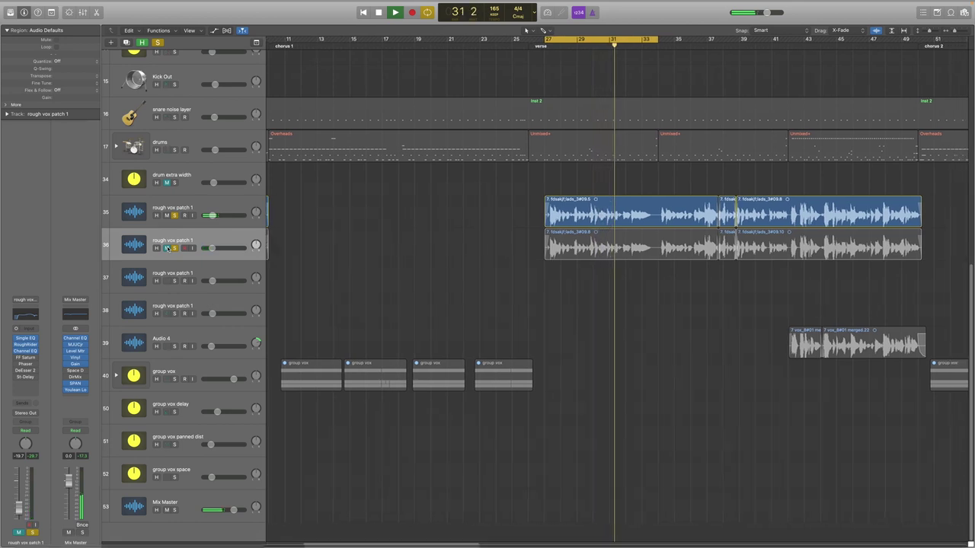
{"action": "left_click", "coordinate": [167, 248]}
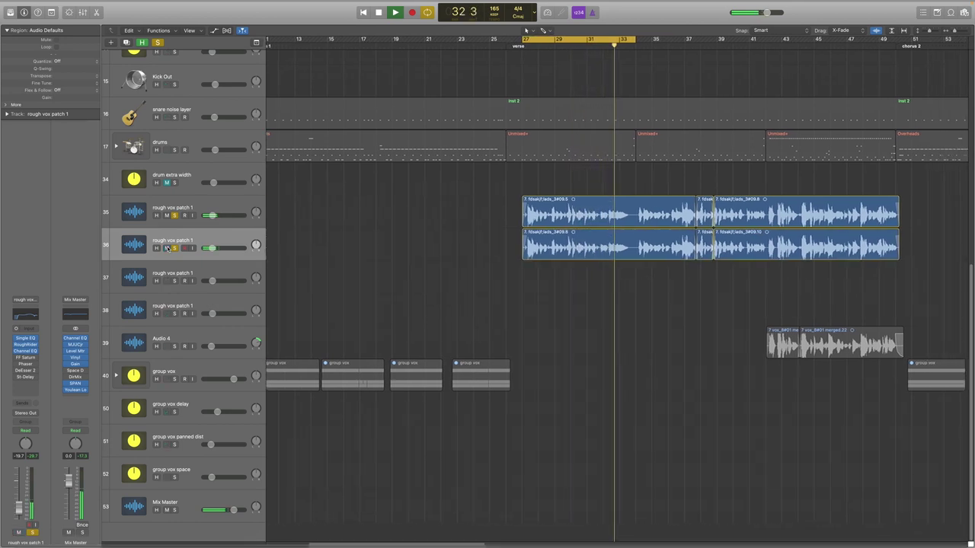
{"action": "left_click", "coordinate": [176, 248]}
{"action": "key", "text": "space"}
{"action": "key", "text": "super+Left"}
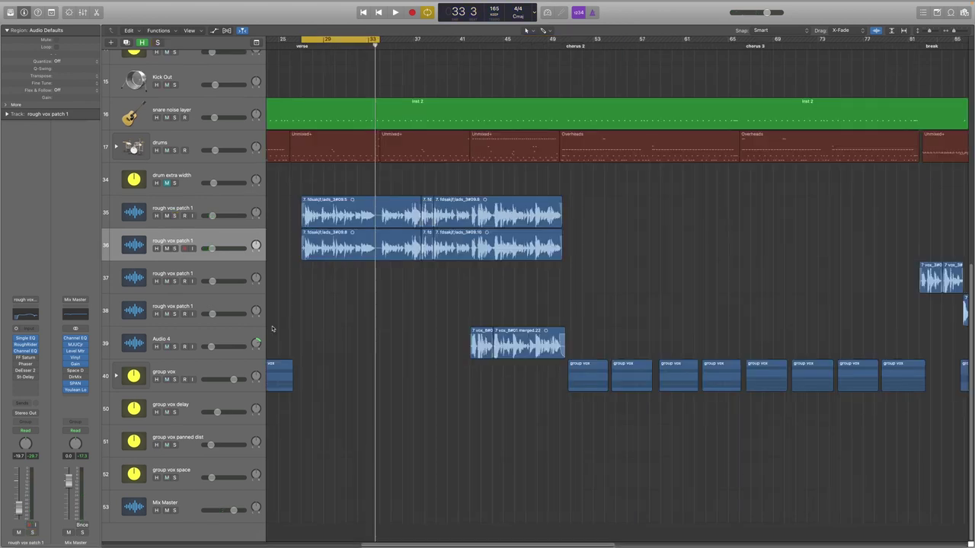
Select the Audio 4 track, turn off cycle mode and place the playhead at bar 42.
{"action": "left_click", "coordinate": [206, 336]}
{"action": "key", "text": "c"}
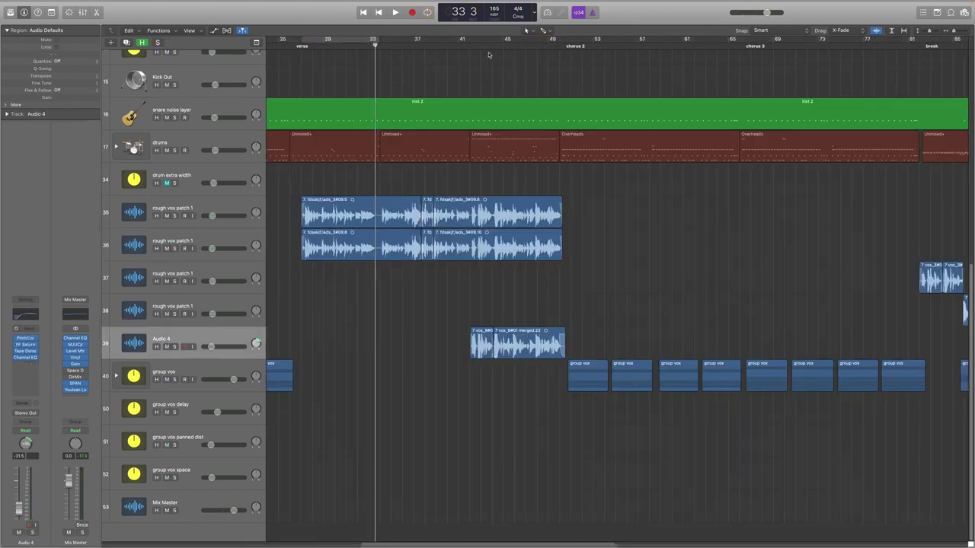
{"action": "left_click", "coordinate": [471, 46]}
{"action": "scroll", "coordinate": [396, 258], "scroll_direction": "right", "scroll_amount": 5}
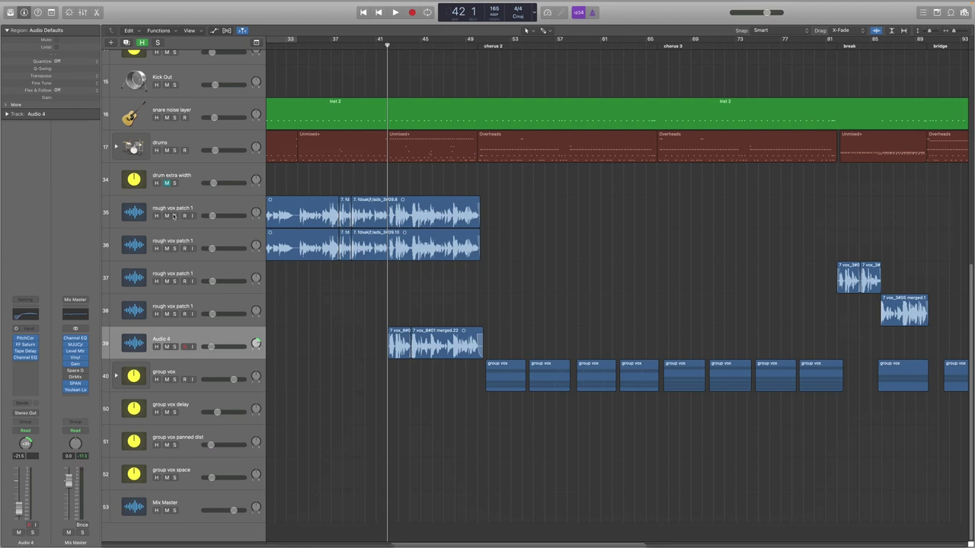
Solo the four rough vox patch tracks and Audio 4, play from bar 42 to chorus 2, and clear the solos.
{"action": "left_click_drag", "start_coordinate": [174, 216], "coordinate": [178, 343]}
{"action": "key", "text": "space"}
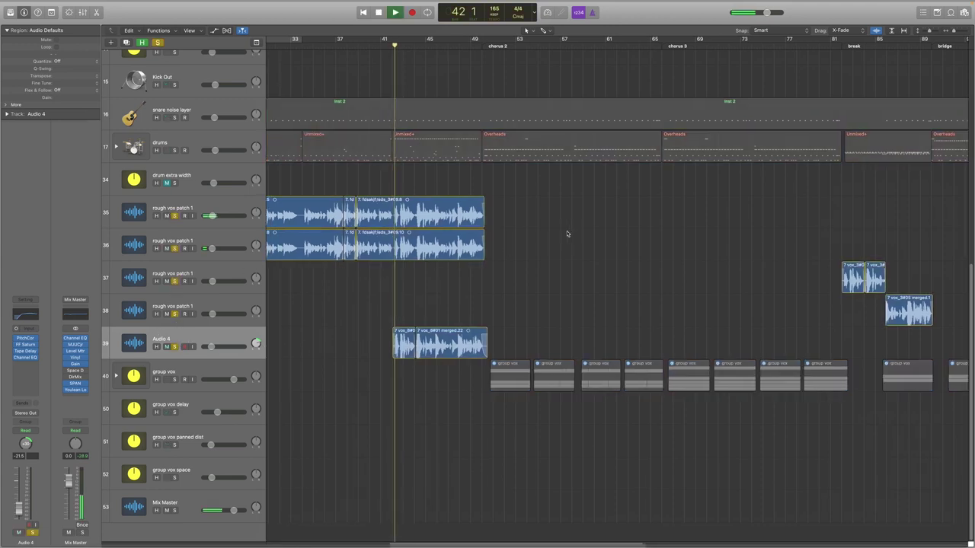
{"action": "scroll", "coordinate": [566, 234], "scroll_direction": "left", "scroll_amount": 2}
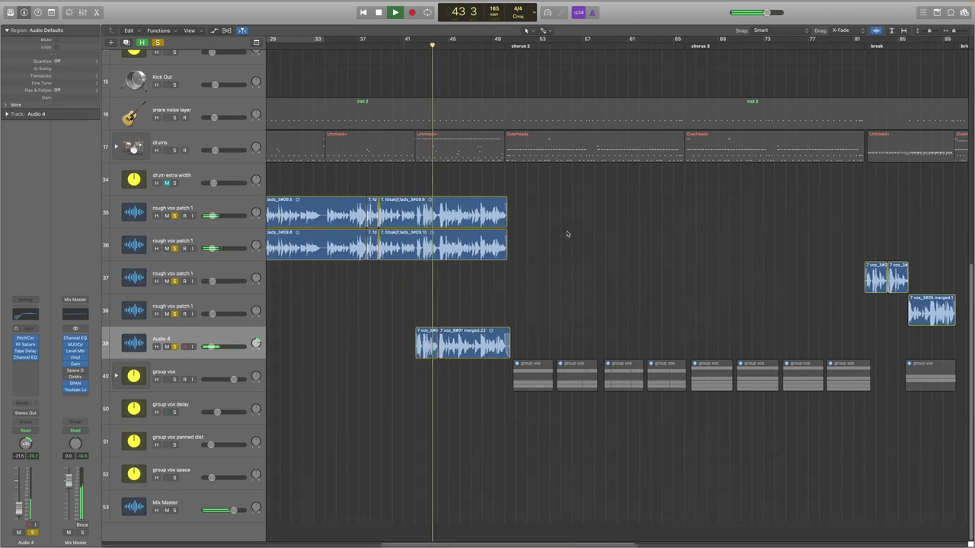
{"action": "scroll", "coordinate": [566, 234], "scroll_direction": "left", "scroll_amount": 2}
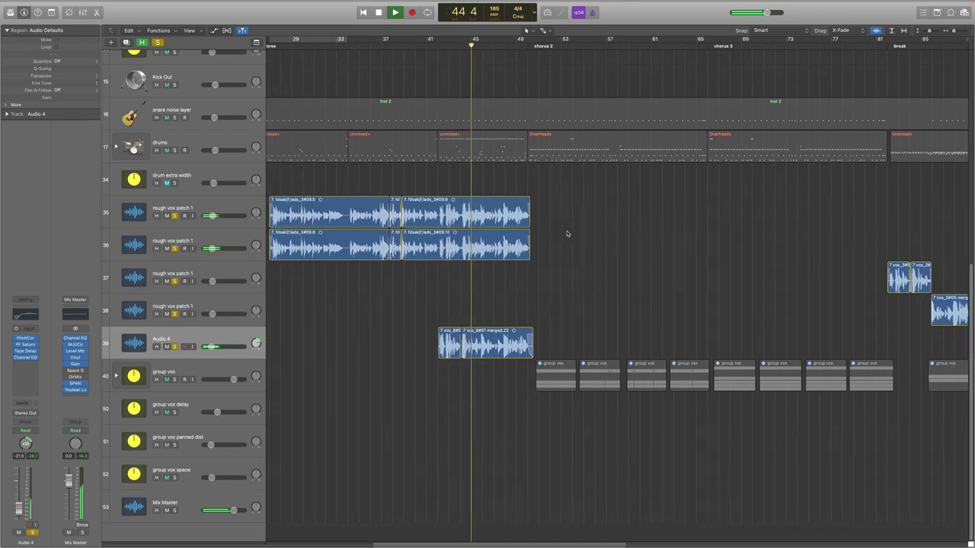
{"action": "scroll", "coordinate": [567, 234], "scroll_direction": "left", "scroll_amount": 2}
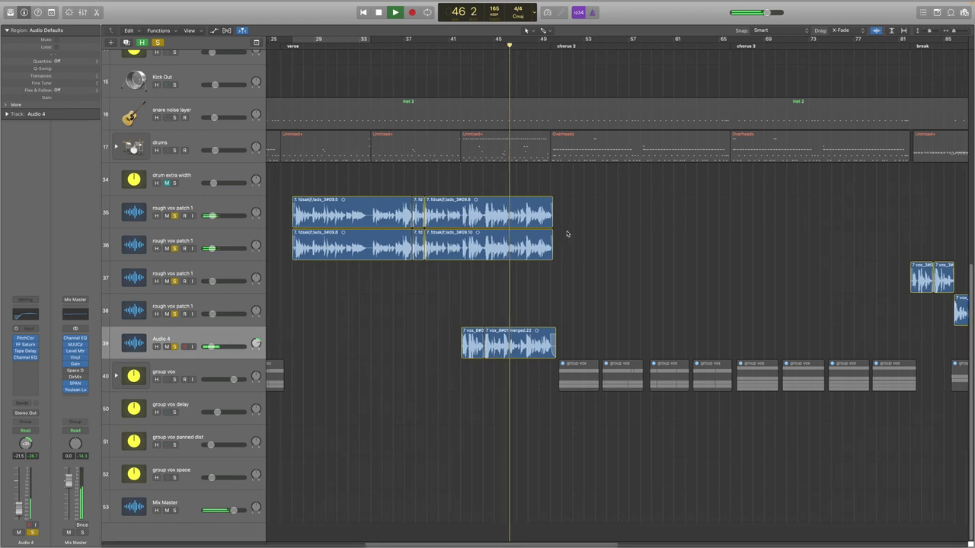
{"action": "scroll", "coordinate": [566, 233], "scroll_direction": "right", "scroll_amount": 1}
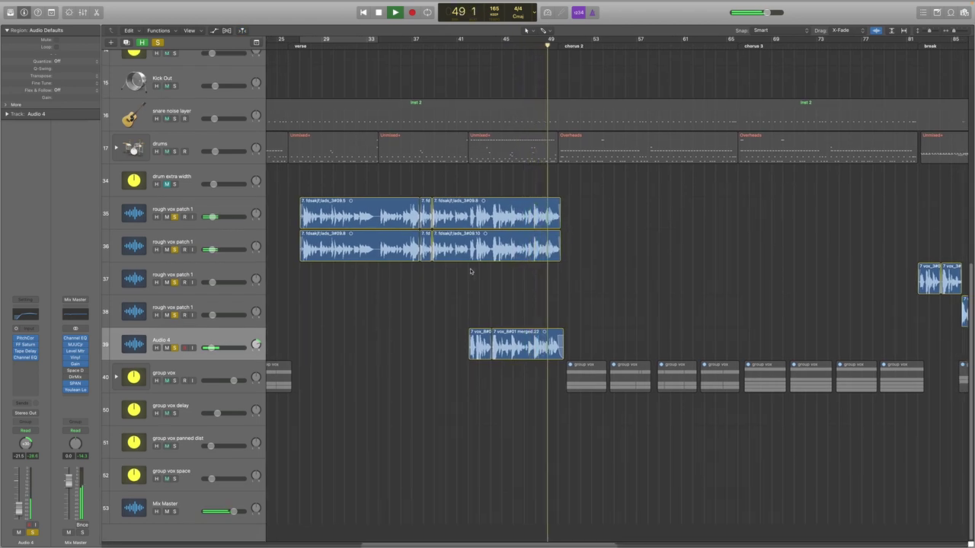
{"action": "key", "text": "space"}
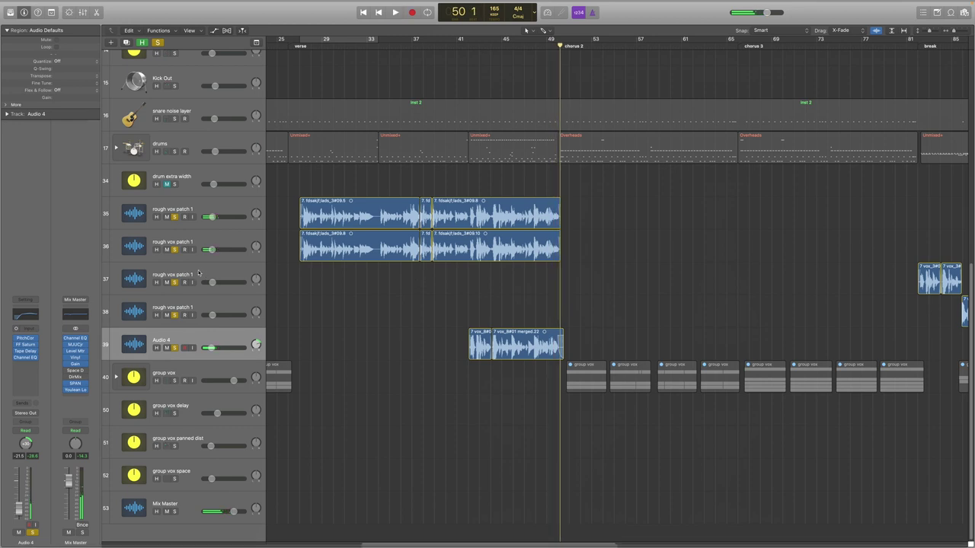
{"action": "left_click", "coordinate": [175, 283], "text": "alt"}
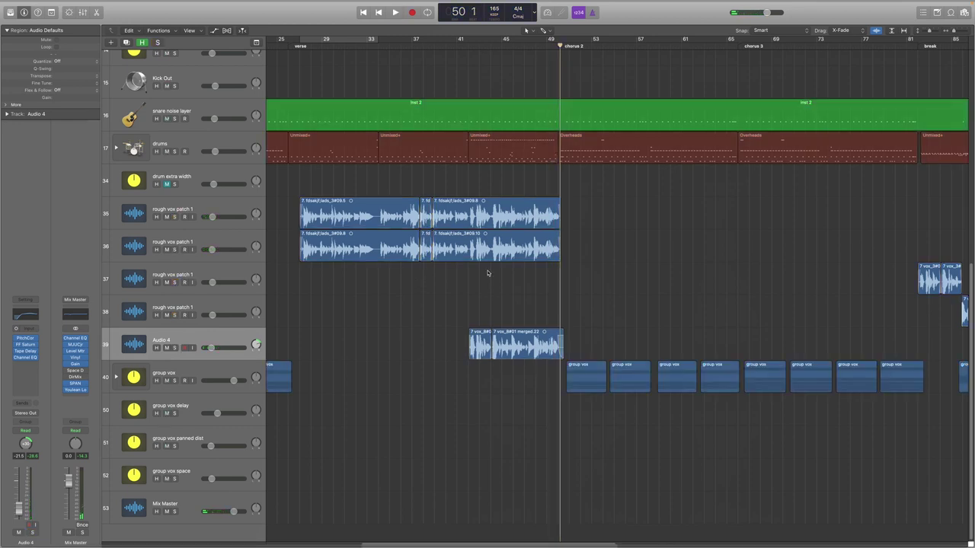
Play the soloed break vocals from bar 82 into the bridge, clear the solos and fit the whole song in view.
{"action": "scroll", "coordinate": [488, 274], "scroll_direction": "right", "scroll_amount": 10}
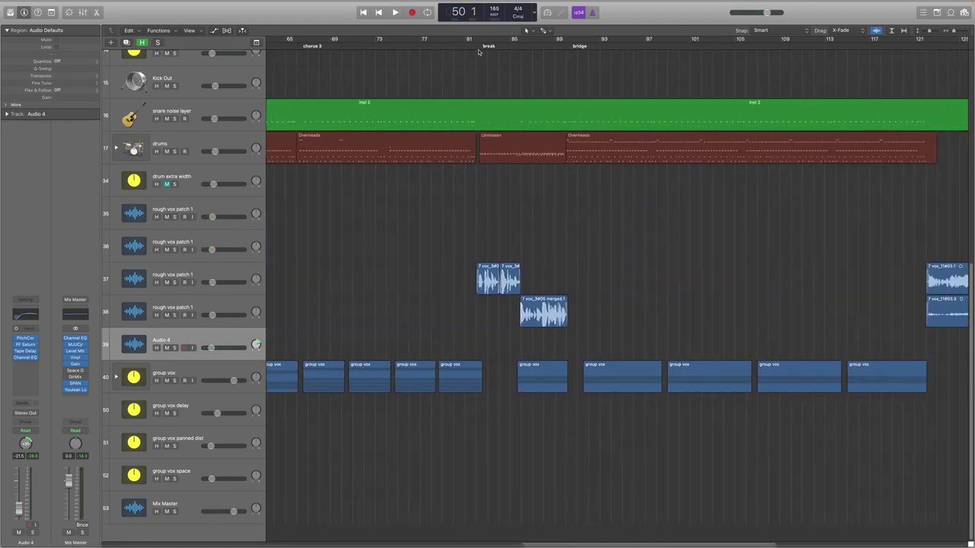
{"action": "left_click", "coordinate": [478, 49]}
{"action": "left_click", "coordinate": [190, 274]}
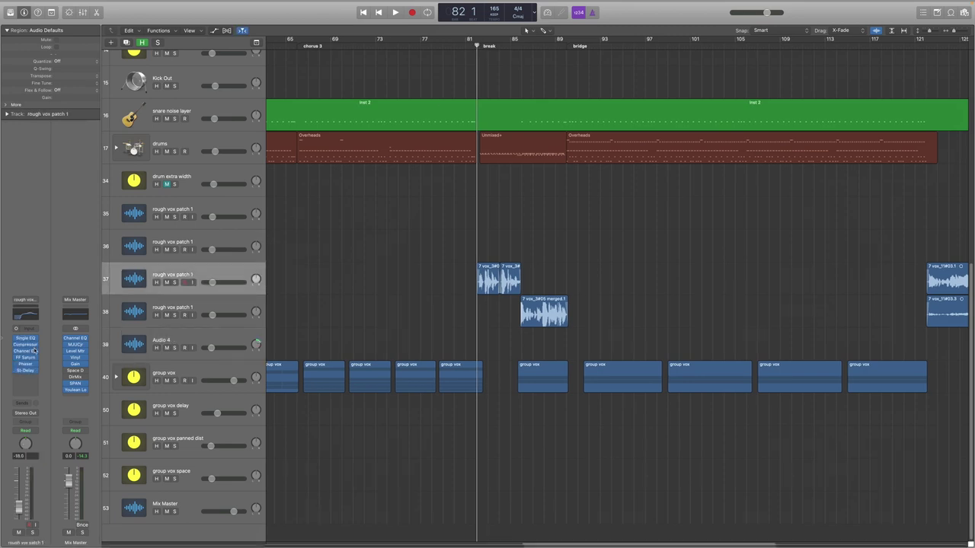
{"action": "left_click", "coordinate": [175, 282]}
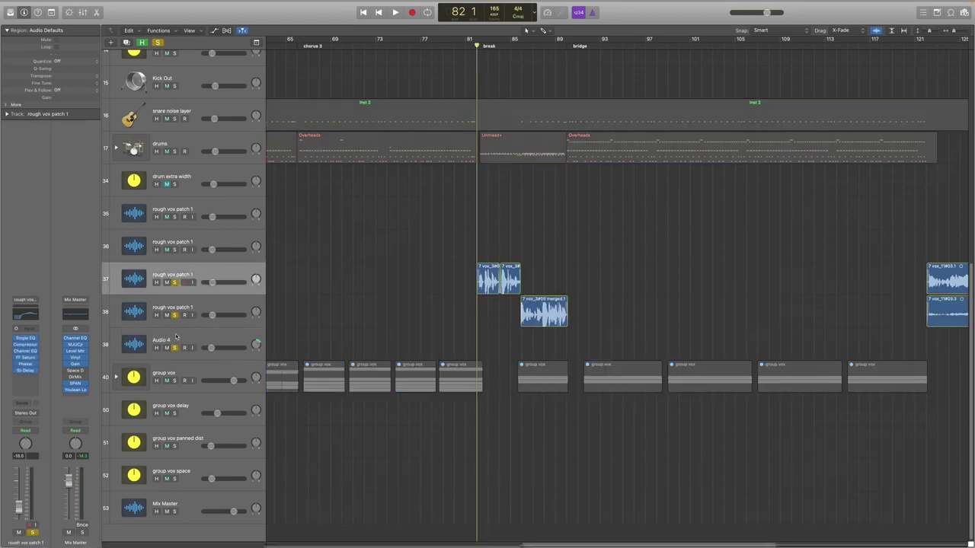
{"action": "key", "text": "space"}
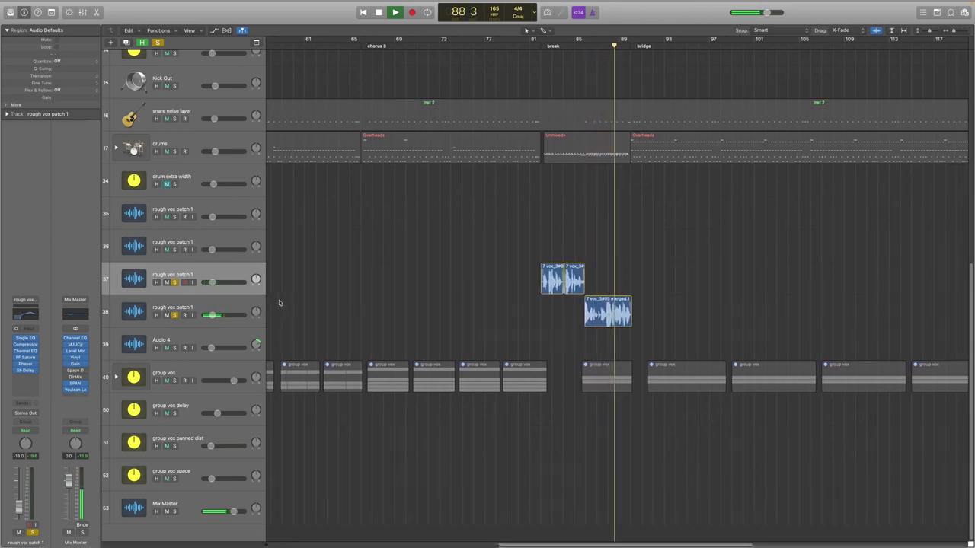
{"action": "left_click", "coordinate": [175, 282]}
{"action": "key", "text": "z"}
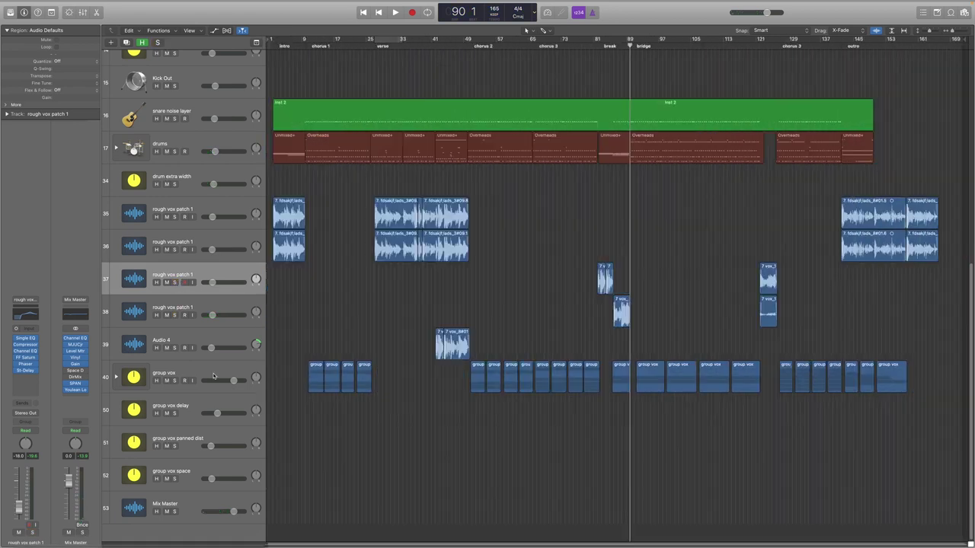
Expand the group vox track stack and place the playhead at bar 10, the start of chorus 1.
{"action": "left_click", "coordinate": [213, 372]}
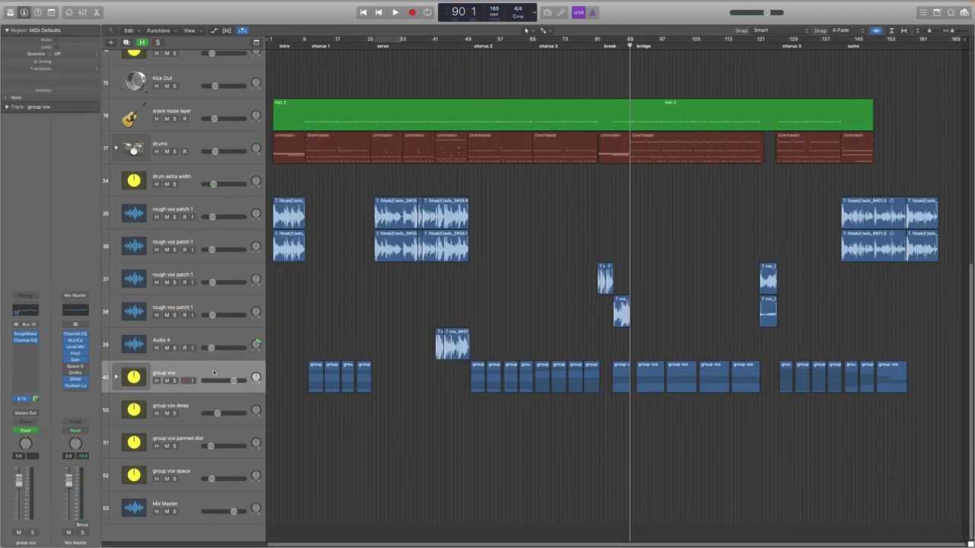
{"action": "left_click", "coordinate": [116, 377]}
{"action": "scroll", "coordinate": [382, 304], "scroll_direction": "down", "scroll_amount": 3}
{"action": "left_click", "coordinate": [307, 54]}
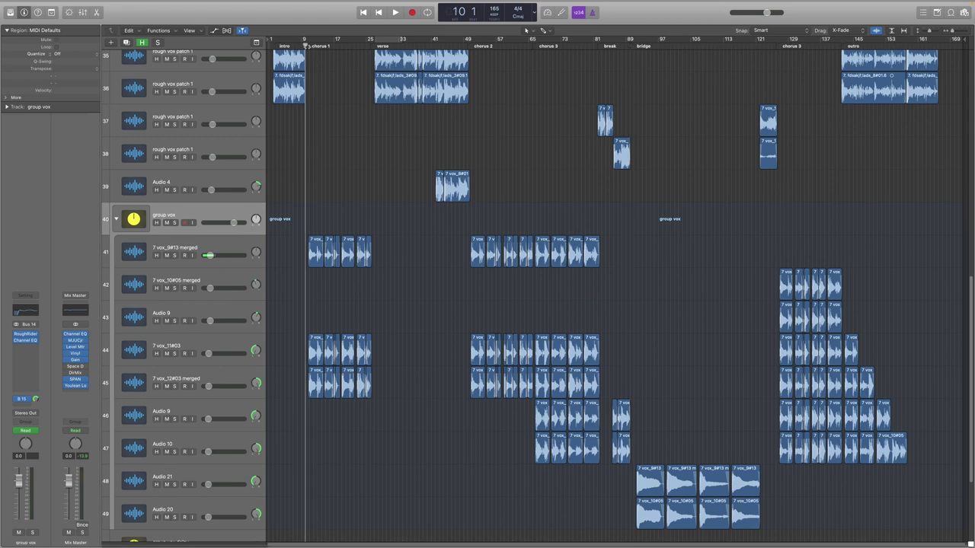
Solo the group vox stack and play its layered vocals through the first part of chorus 1.
{"action": "key", "text": "super+Right"}
{"action": "key", "text": "super+Right"}
{"action": "left_click", "coordinate": [174, 222]}
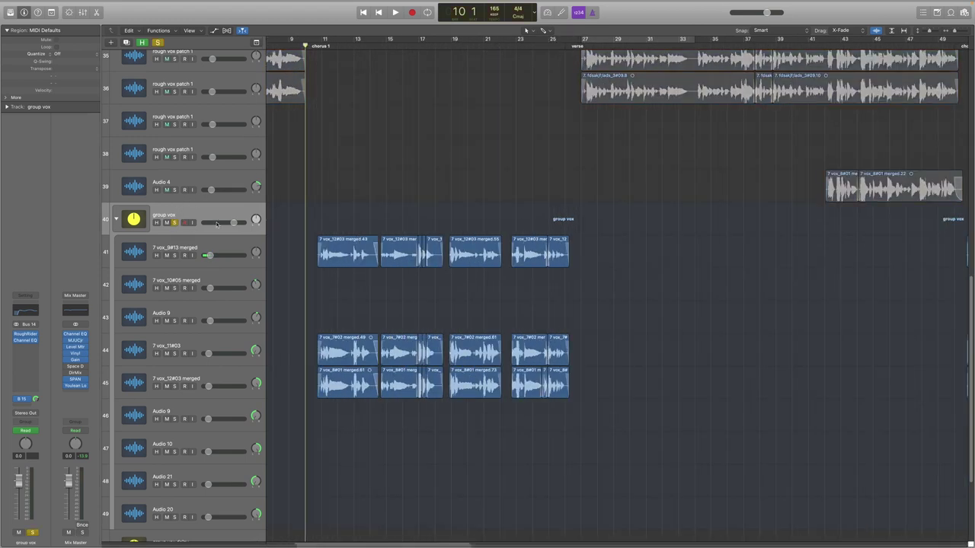
{"action": "key", "text": "space"}
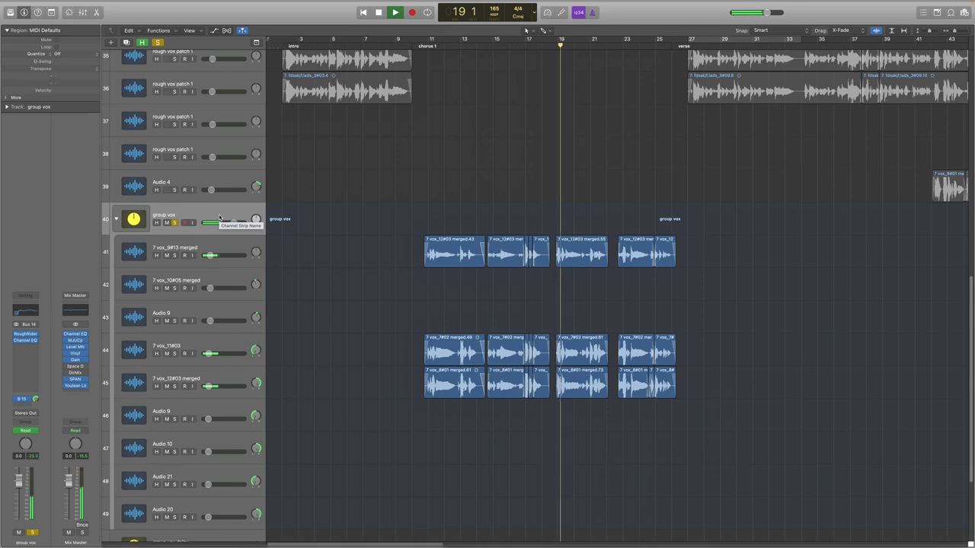
{"action": "key", "text": "space"}
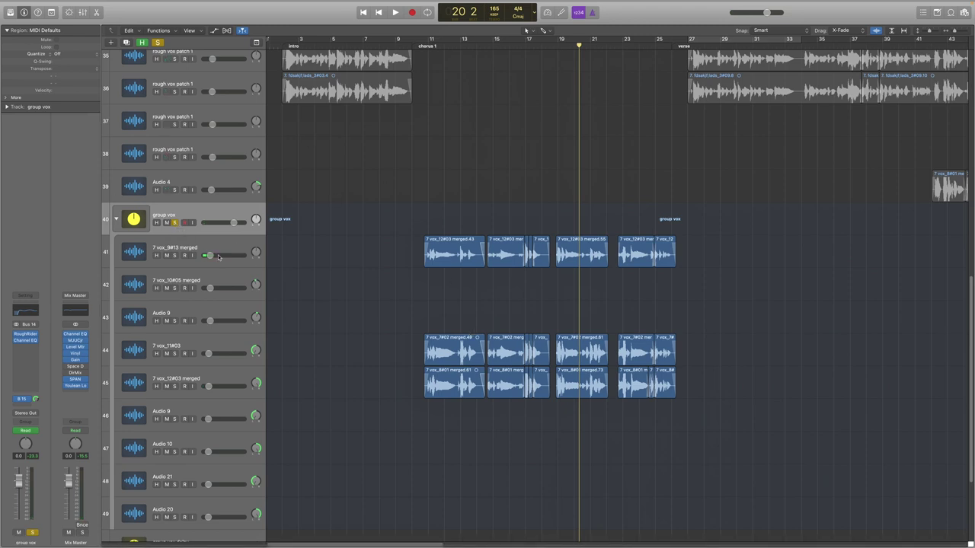
Select the 7 vox_9#13 merged track, review it among the group vocal layers and set the playhead to bar 19.
{"action": "left_click", "coordinate": [178, 240]}
{"action": "scroll", "coordinate": [190, 274], "scroll_direction": "down", "scroll_amount": 2}
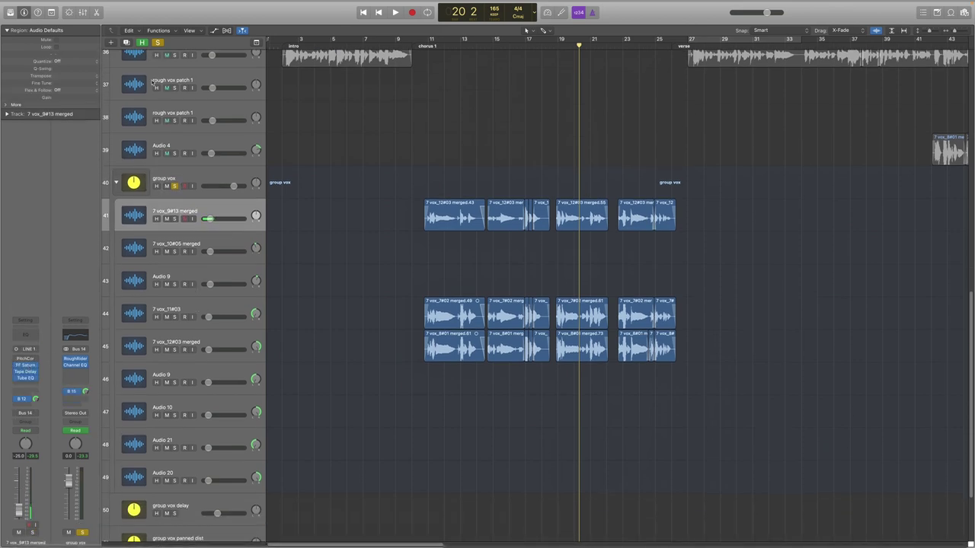
{"action": "scroll", "coordinate": [181, 72], "scroll_direction": "up", "scroll_amount": 3}
{"action": "scroll", "coordinate": [181, 114], "scroll_direction": "down", "scroll_amount": 6}
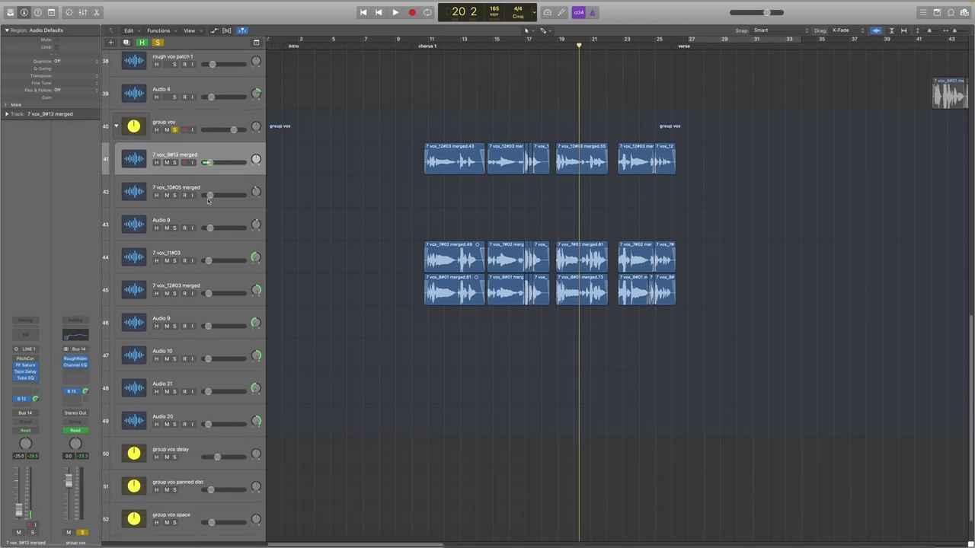
{"action": "scroll", "coordinate": [483, 179], "scroll_direction": "right", "scroll_amount": 3}
{"action": "left_click", "coordinate": [518, 42]}
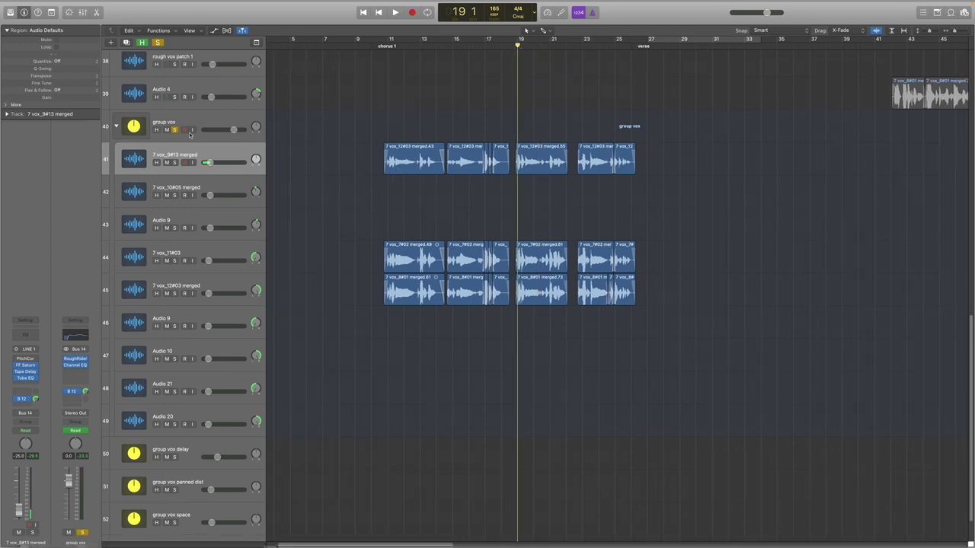
From the 7 vox_12#03 merged track, show its Bus 11 send channel and inspect the second Space Designer's 0.4s Car Interior settings.
{"action": "left_click", "coordinate": [160, 301]}
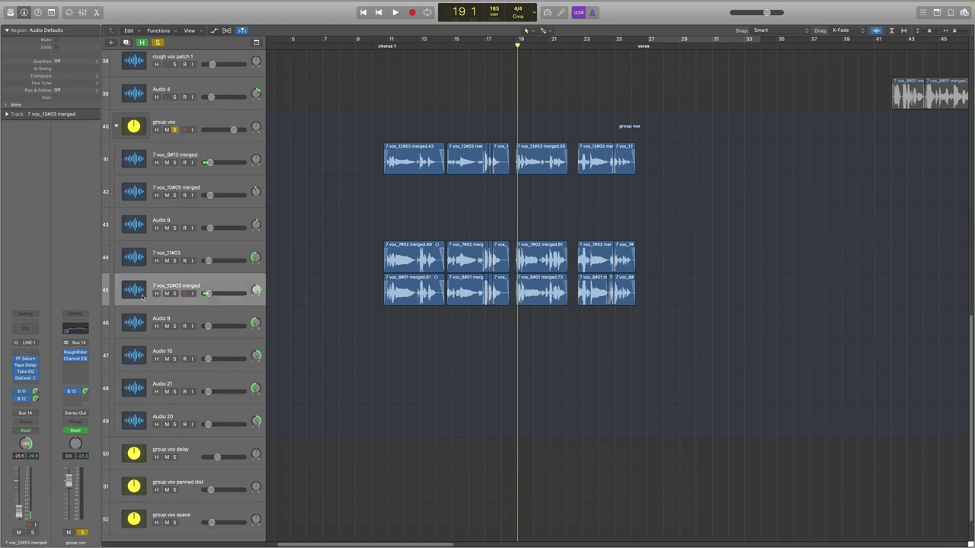
{"action": "left_click", "coordinate": [26, 392]}
{"action": "left_click", "coordinate": [153, 372]}
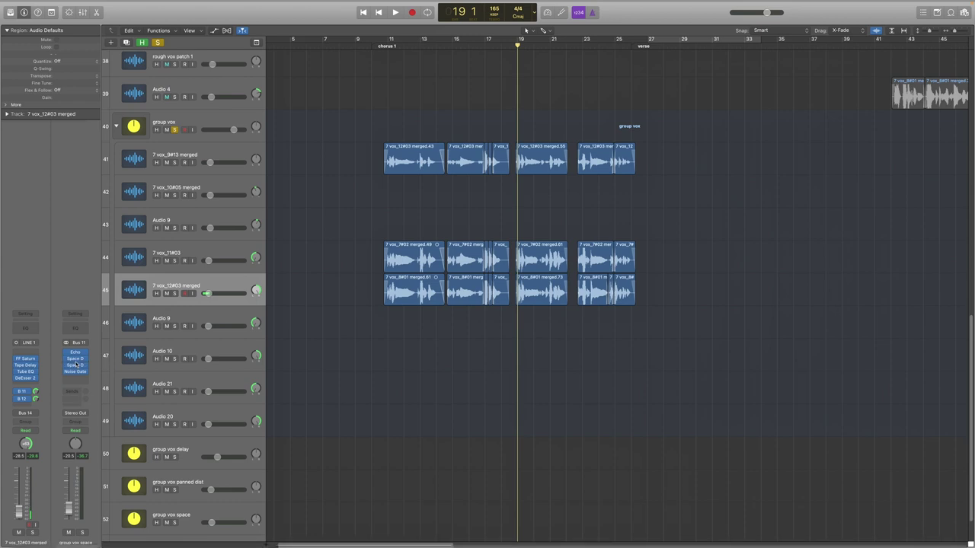
{"action": "scroll", "coordinate": [225, 389], "scroll_direction": "down", "scroll_amount": 2}
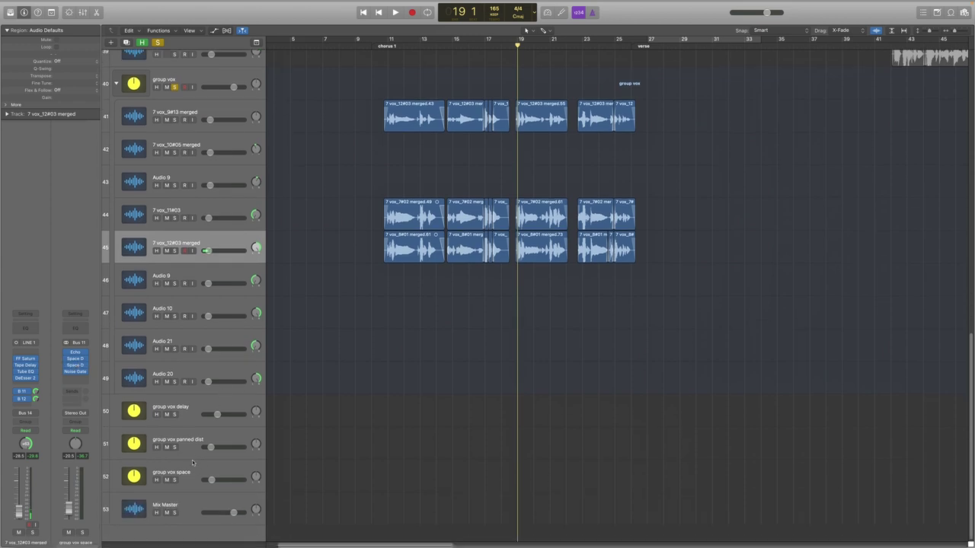
{"action": "left_click", "coordinate": [75, 364]}
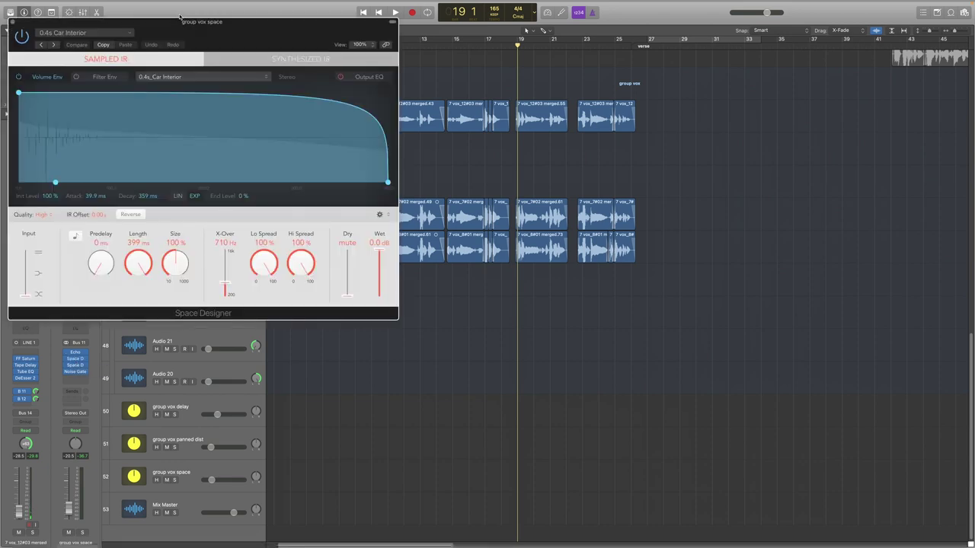
{"action": "left_click_drag", "start_coordinate": [171, 33], "coordinate": [507, 57]}
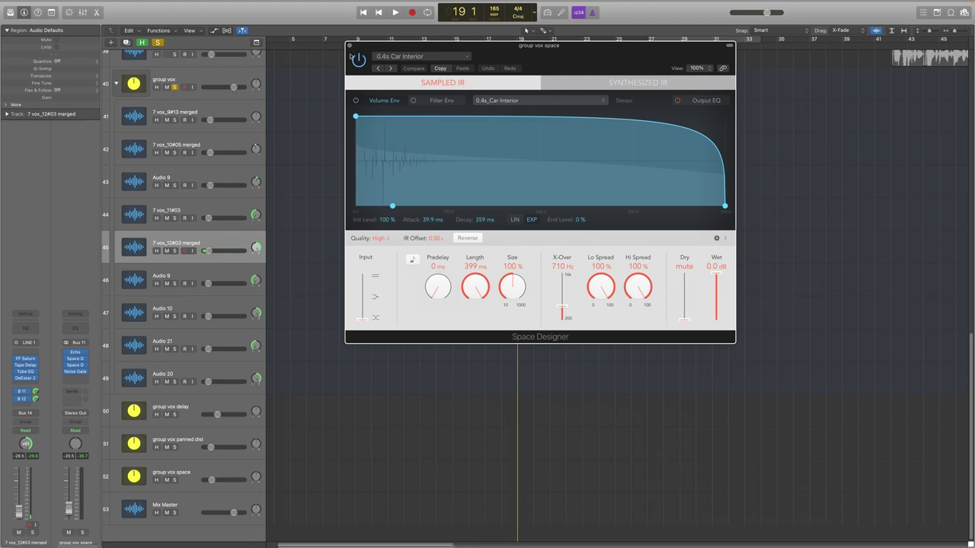
Inspect the Gain and Echo plug-in settings on the group vox delay track.
{"action": "left_click", "coordinate": [235, 409]}
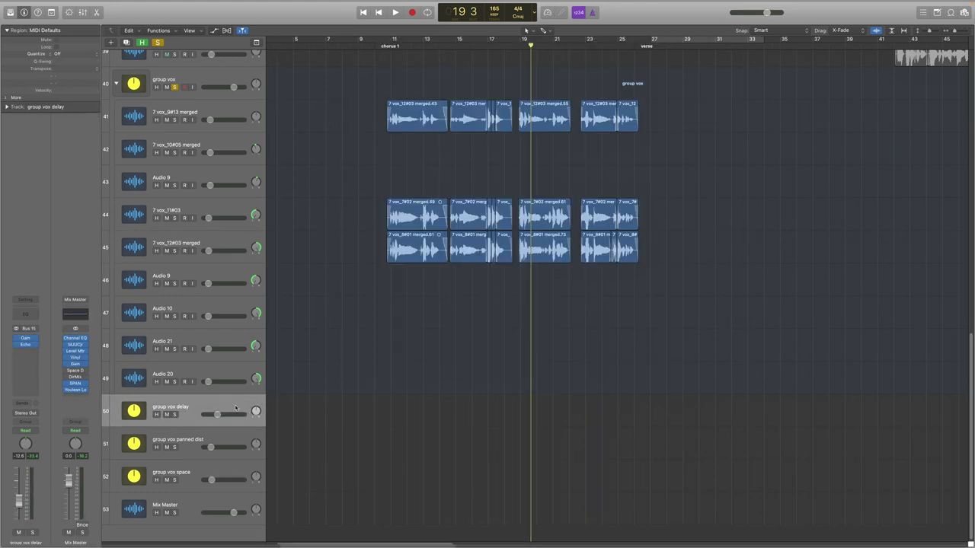
{"action": "left_click", "coordinate": [26, 338]}
{"action": "left_click", "coordinate": [25, 345]}
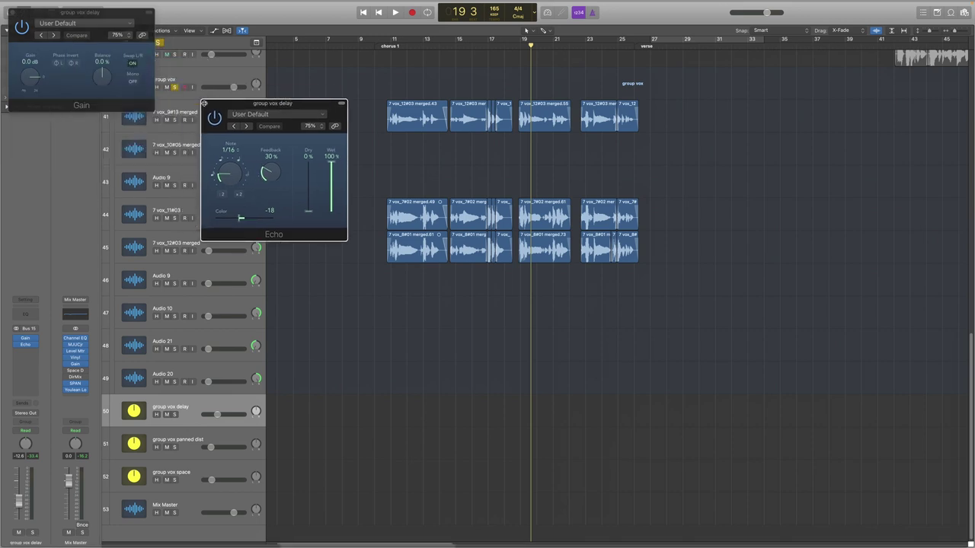
{"action": "left_click", "coordinate": [204, 103]}
{"action": "left_click", "coordinate": [11, 13]}
Solo the group vox panned dist track and inspect its FF Saturn distortion settings.
{"action": "left_click", "coordinate": [175, 447]}
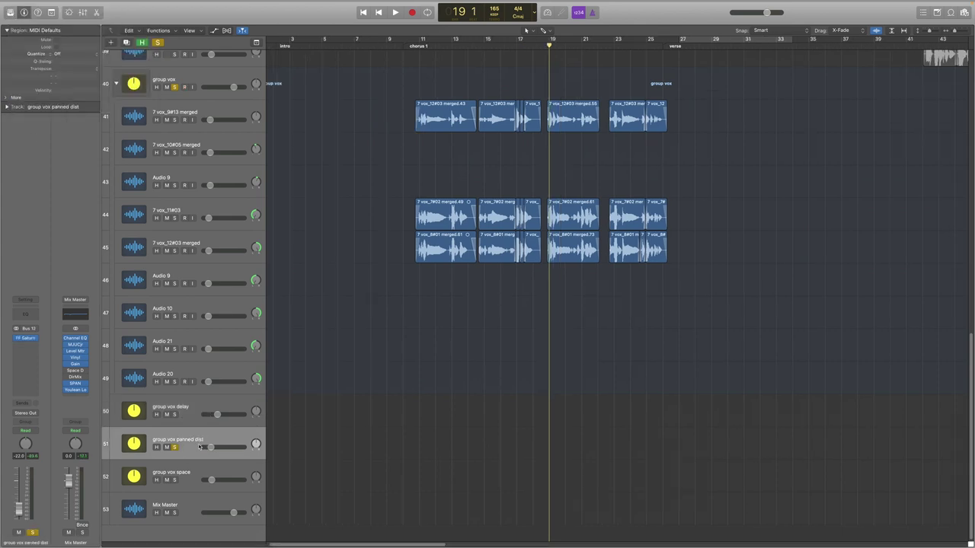
{"action": "left_click", "coordinate": [26, 339]}
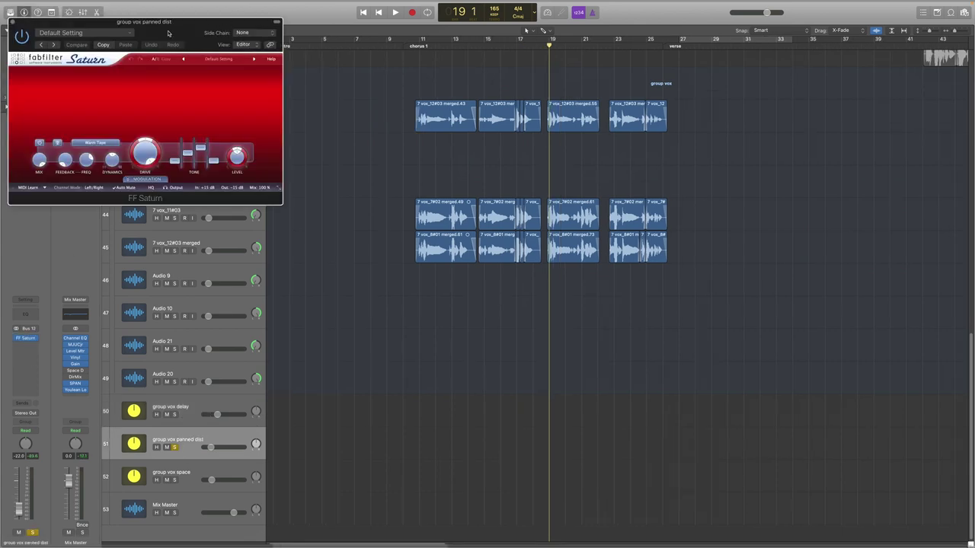
{"action": "left_click_drag", "start_coordinate": [191, 21], "coordinate": [600, 174]}
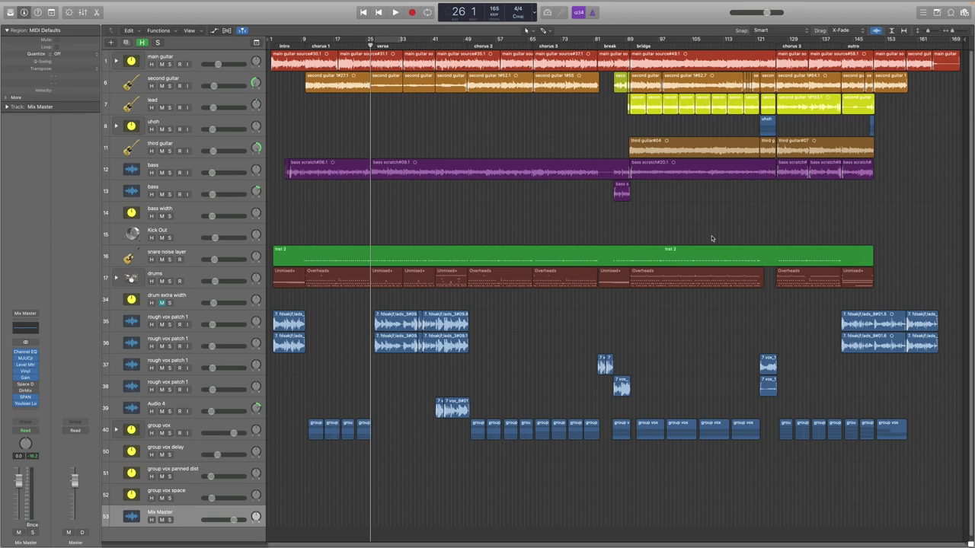
Inspect the Channel EQ curve on the Mix Master channel.
{"action": "left_click", "coordinate": [26, 353]}
{"action": "left_click_drag", "start_coordinate": [153, 6], "coordinate": [252, 44]}
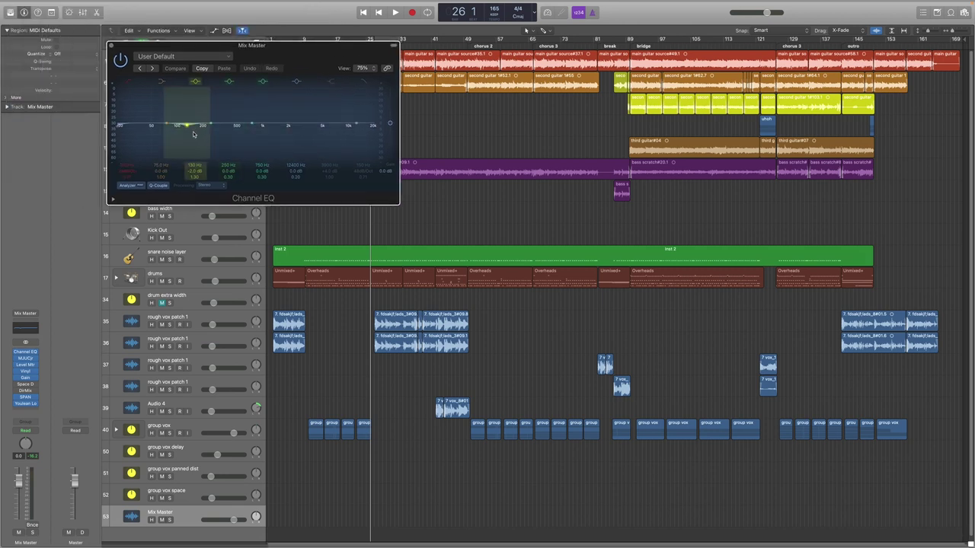
{"action": "left_click", "coordinate": [112, 46]}
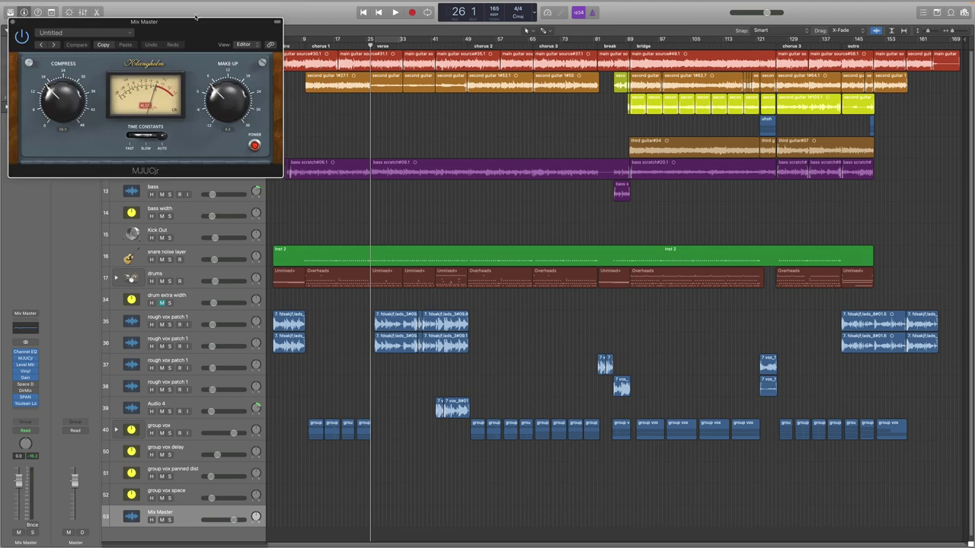
Inspect the Mix Master's MJUCjr compressor and watch its gain reduction while playing the verse from bar 26.
{"action": "left_click_drag", "start_coordinate": [188, 27], "coordinate": [544, 210]}
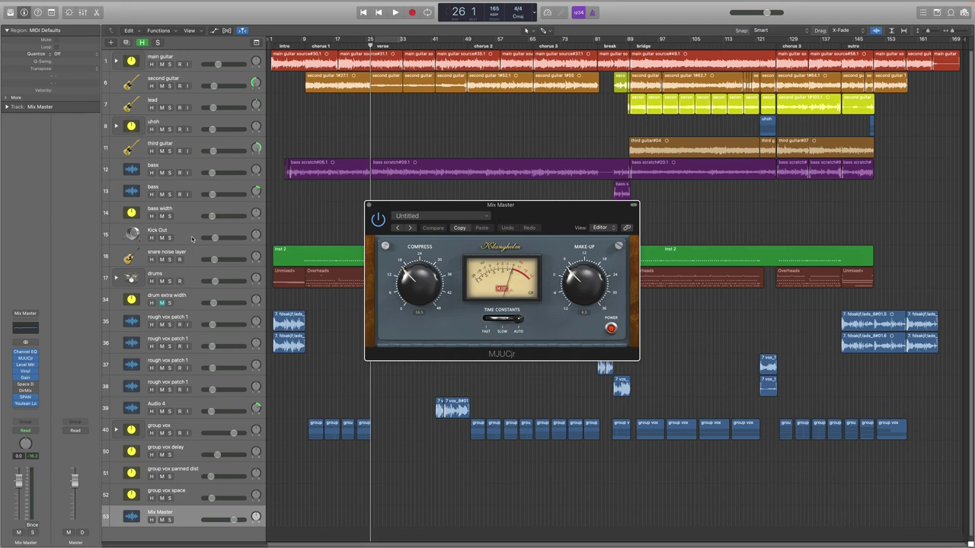
{"action": "left_click", "coordinate": [193, 239]}
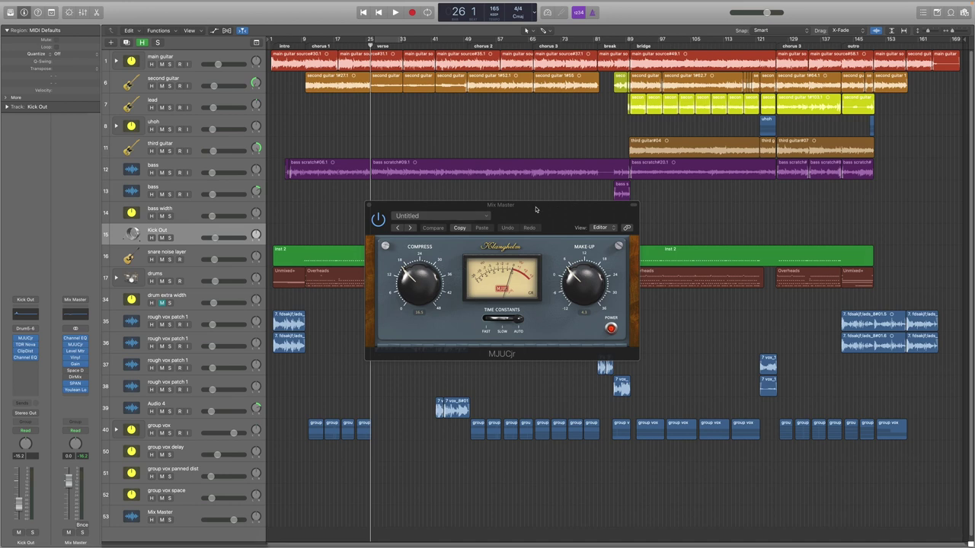
{"action": "left_click_drag", "start_coordinate": [534, 210], "coordinate": [589, 125]}
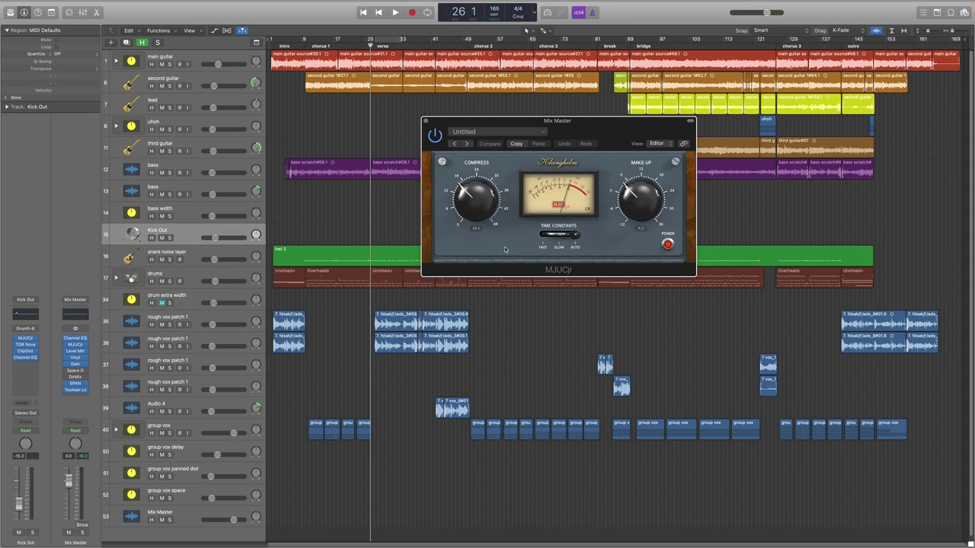
{"action": "key", "text": "space"}
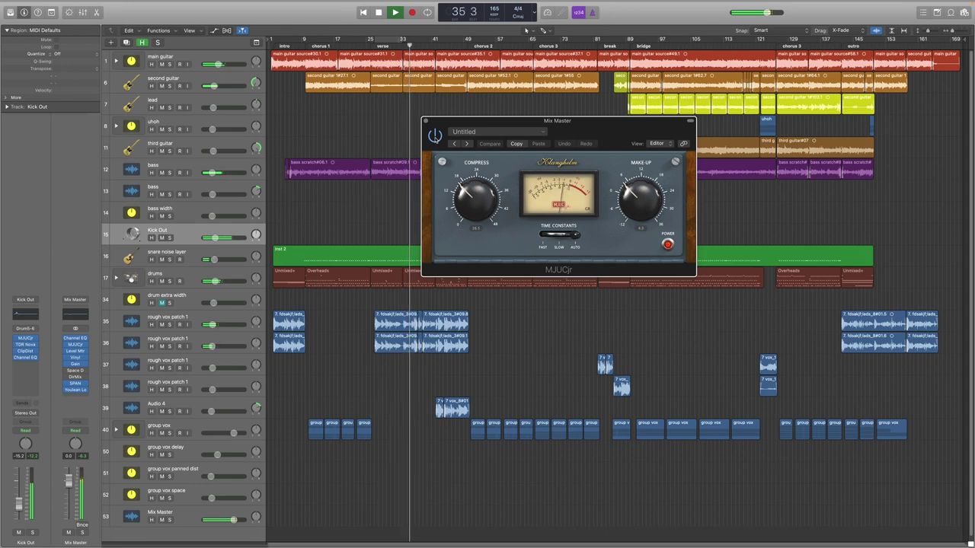
{"action": "key", "text": "space"}
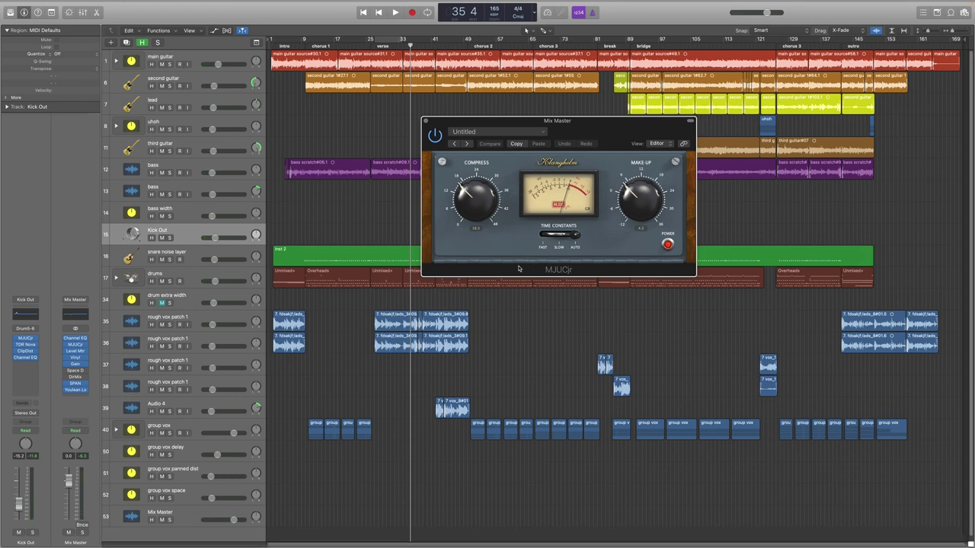
{"action": "left_click", "coordinate": [426, 122]}
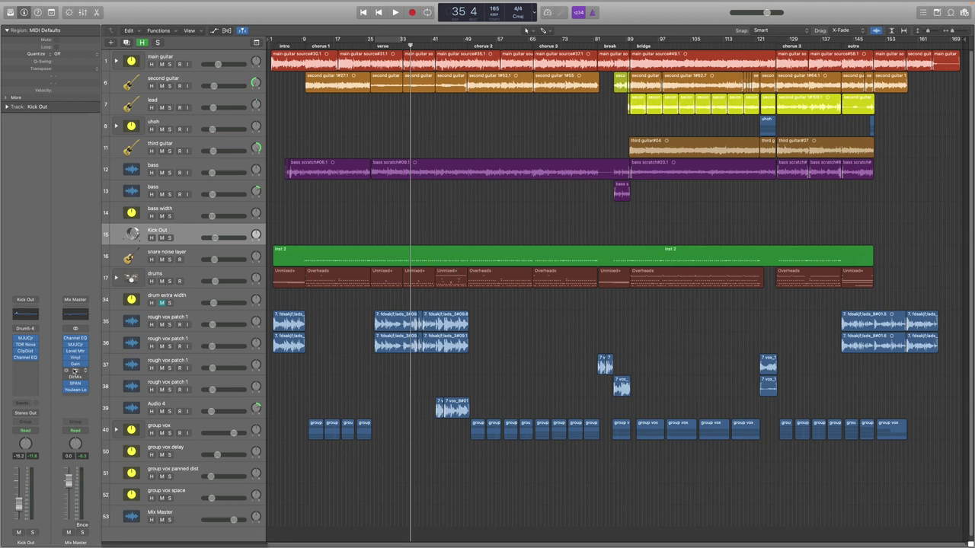
Inspect the Vinyl plug-in on the Mix Master and play more of the verse through it.
{"action": "left_click", "coordinate": [75, 358]}
{"action": "left_click_drag", "start_coordinate": [147, 30], "coordinate": [640, 218]}
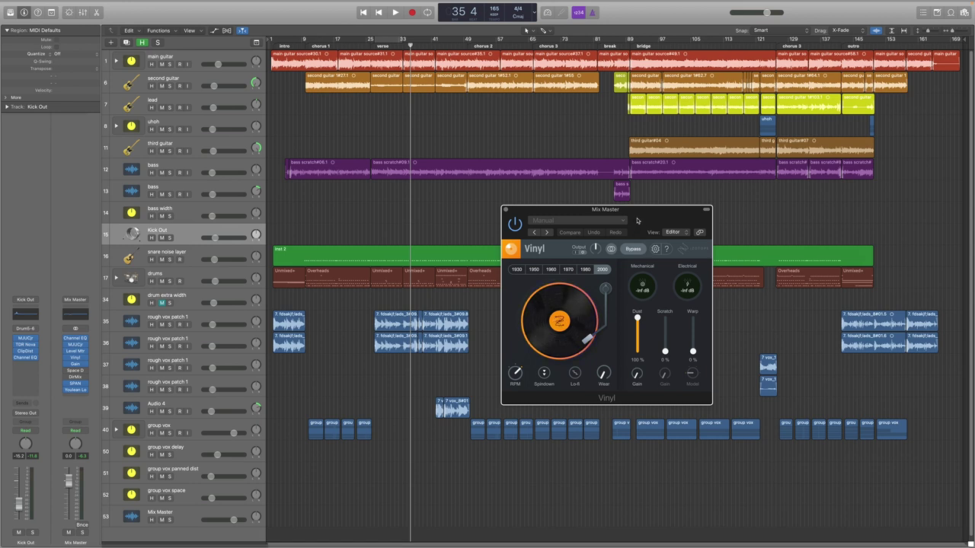
{"action": "left_click_drag", "start_coordinate": [629, 219], "coordinate": [589, 223]}
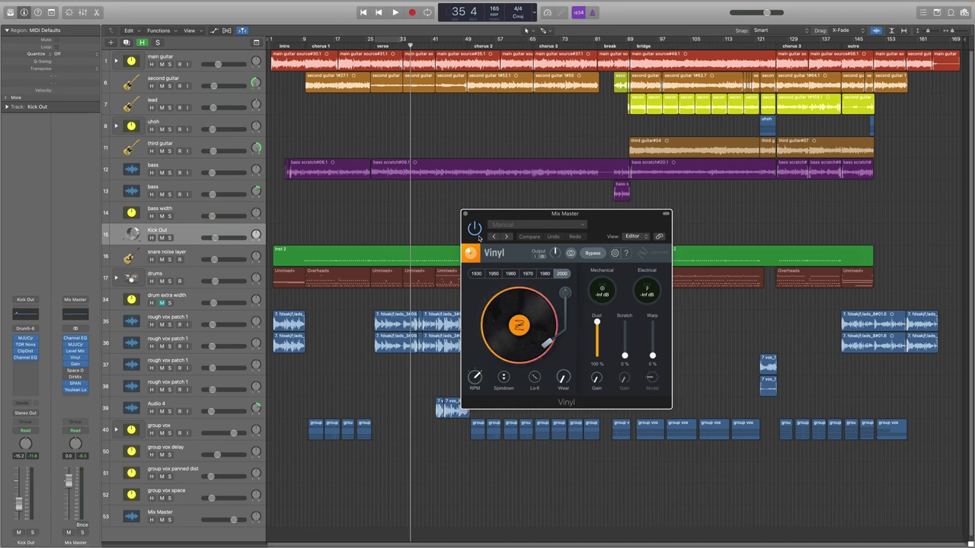
{"action": "key", "text": "space"}
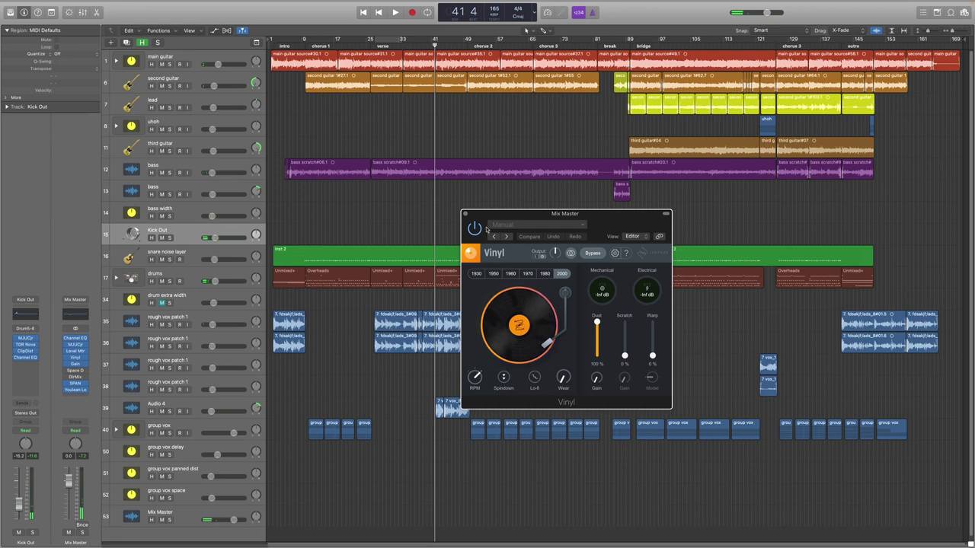
{"action": "key", "text": "super+w"}
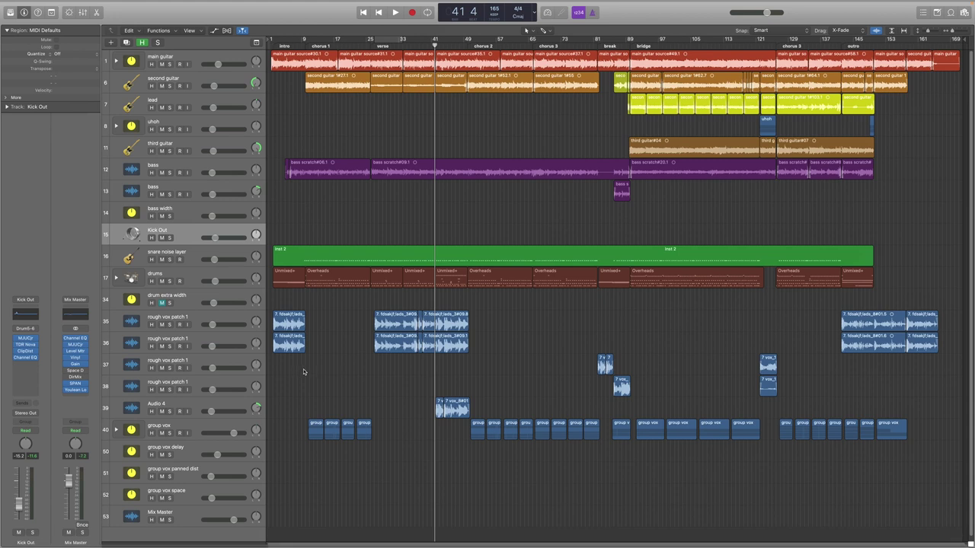
Enable the high-cut band in the Mix Master's Channel EQ and play the verse with only the low end passing.
{"action": "left_click", "coordinate": [75, 337]}
{"action": "left_click_drag", "start_coordinate": [251, 45], "coordinate": [396, 92]}
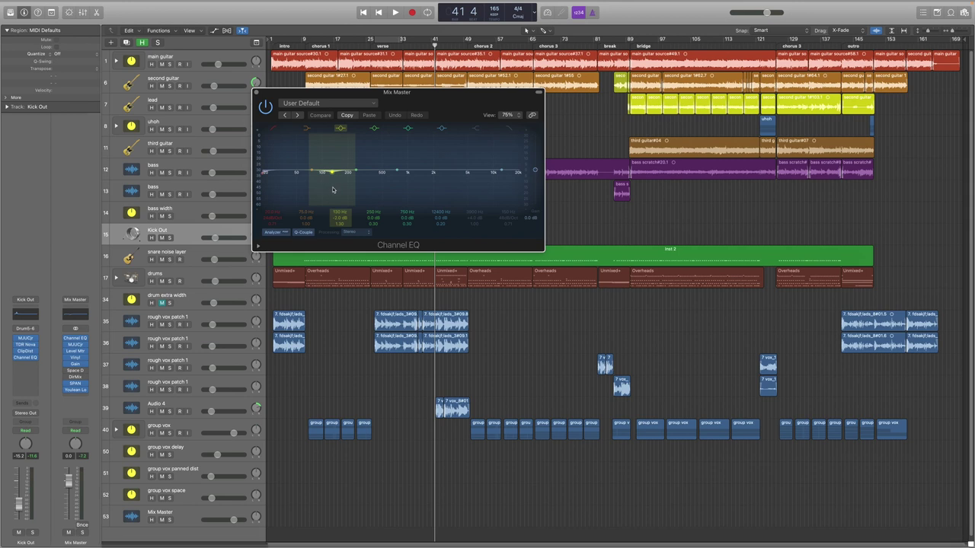
{"action": "left_click", "coordinate": [509, 128]}
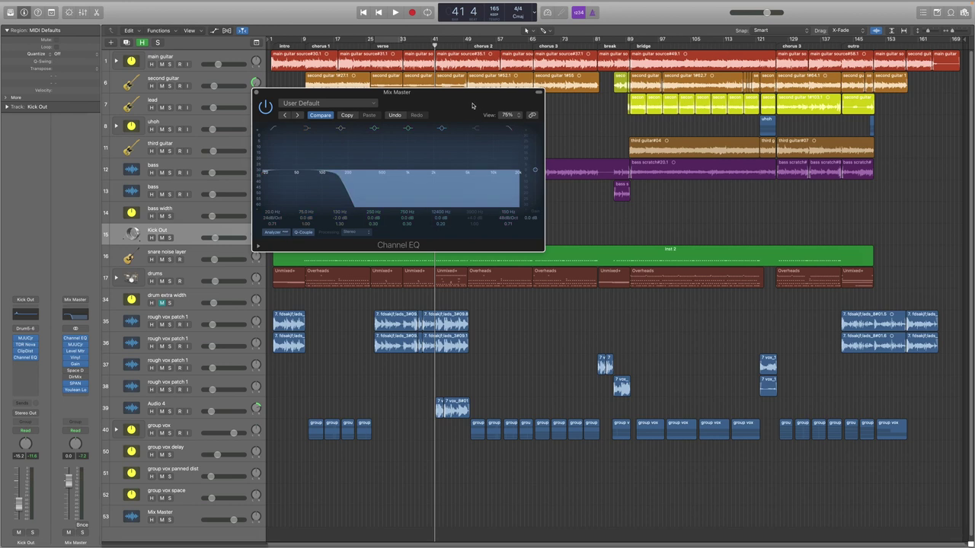
{"action": "key", "text": "space"}
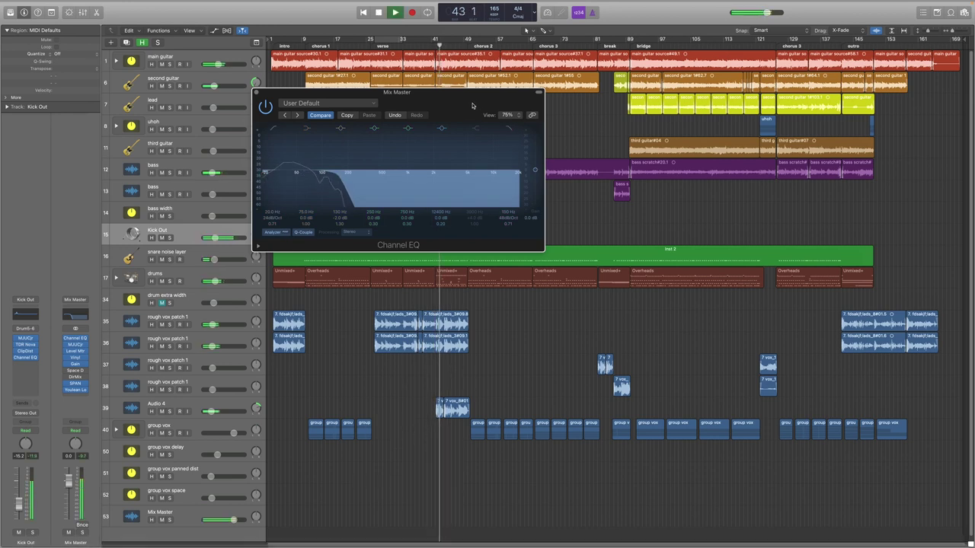
{"action": "key", "text": "space"}
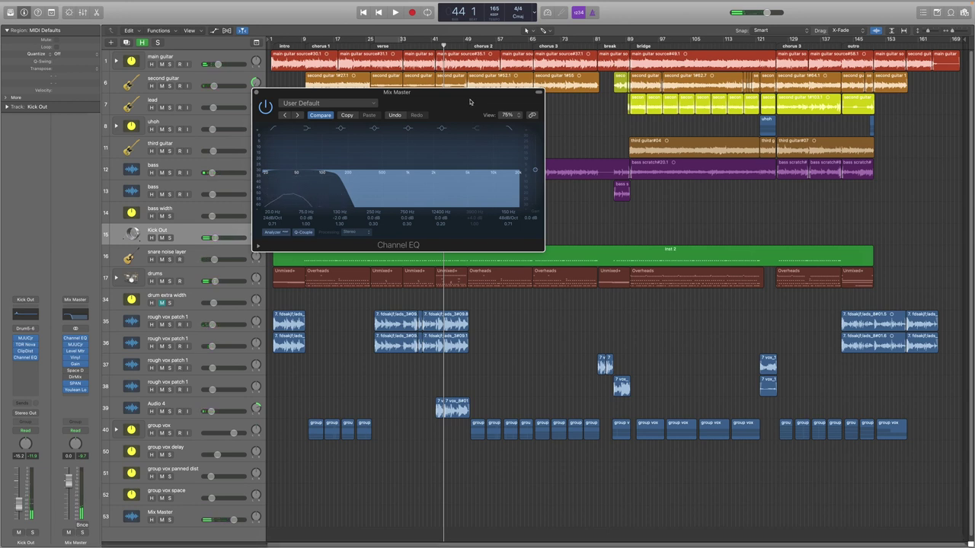
{"action": "left_click_drag", "start_coordinate": [461, 101], "coordinate": [590, 231]}
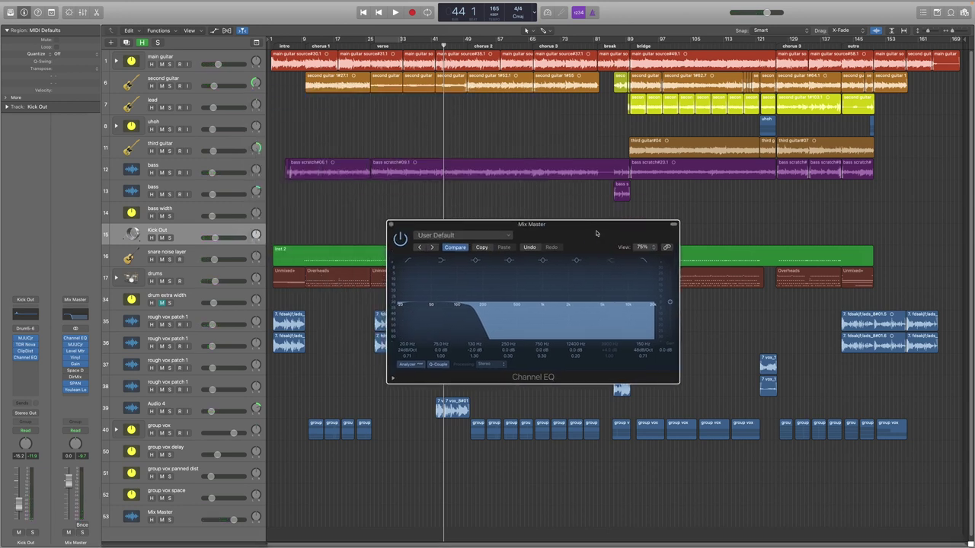
{"action": "left_click", "coordinate": [389, 226]}
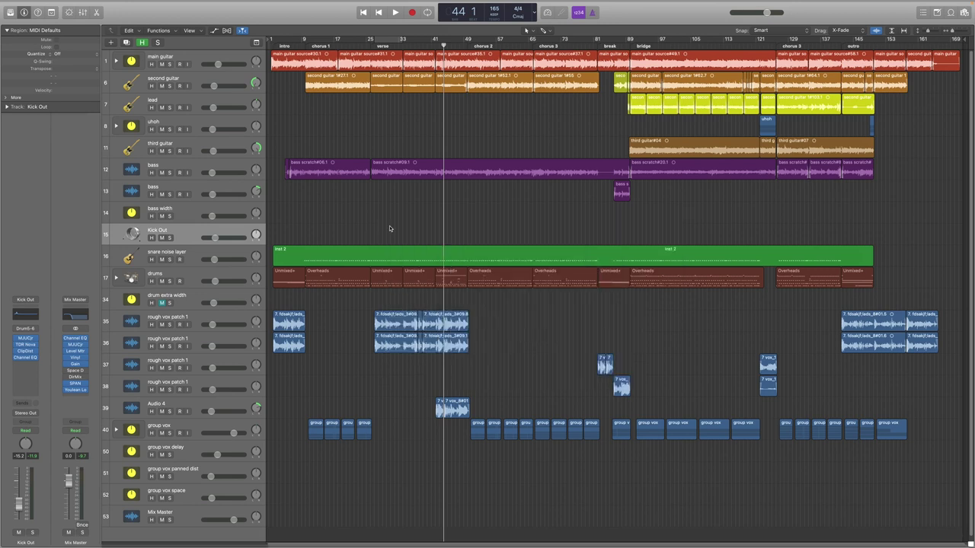
Turn off the high-cut band in the Mix Master's Channel EQ.
{"action": "left_click", "coordinate": [74, 338]}
{"action": "left_click", "coordinate": [642, 264]}
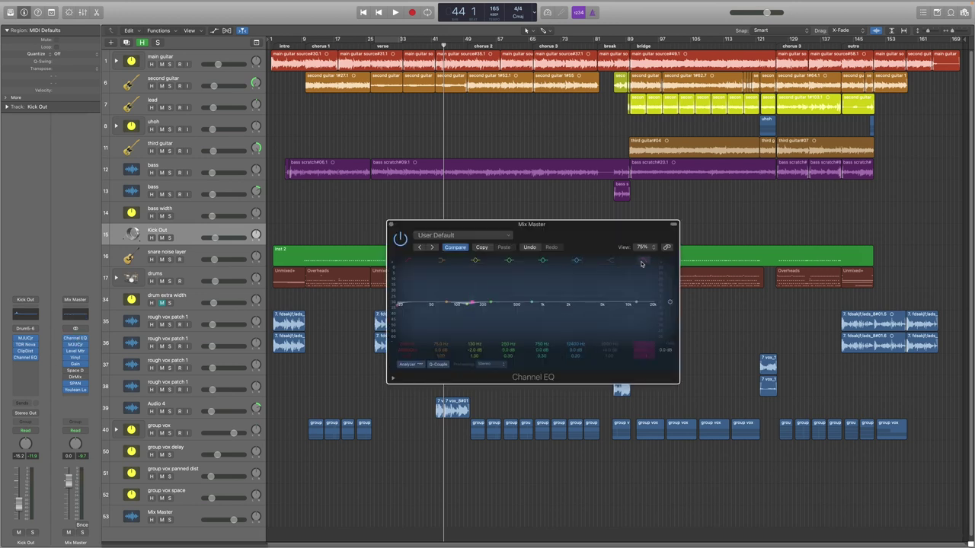
{"action": "left_click", "coordinate": [390, 227]}
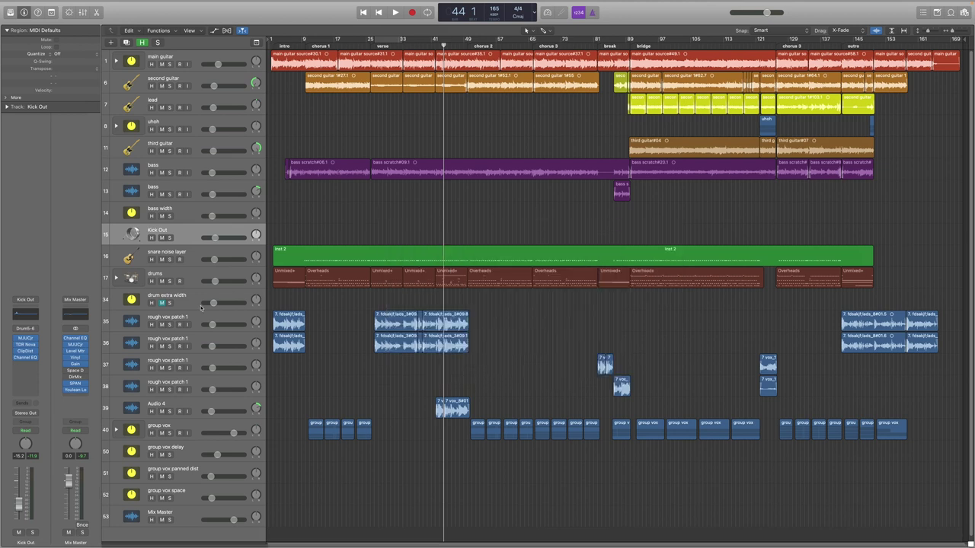
Check the Mix Master's Level Meter, switch on its Direction Mixer and play a short part of the verse through it.
{"action": "left_click", "coordinate": [76, 350]}
{"action": "left_click", "coordinate": [12, 13]}
{"action": "left_click", "coordinate": [75, 376]}
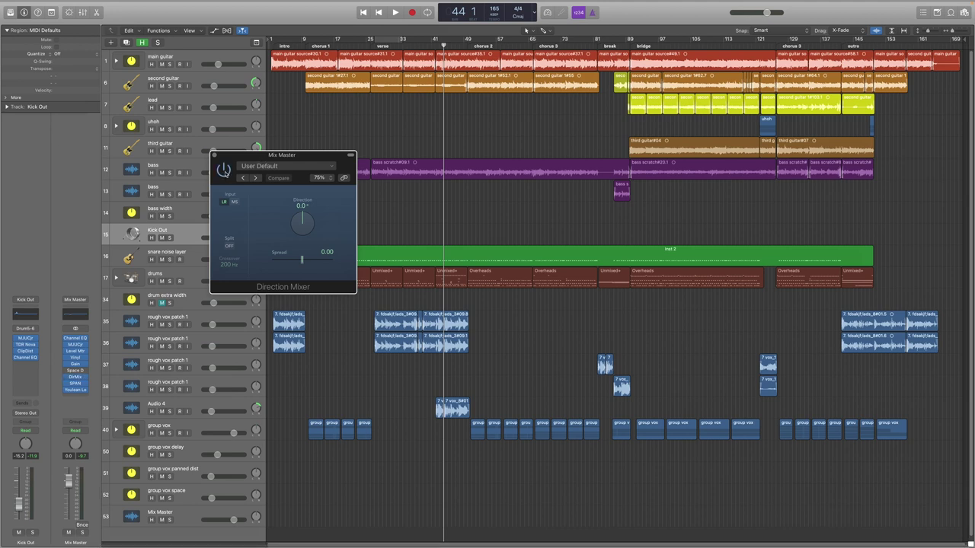
{"action": "key", "text": "space"}
{"action": "key", "text": "space"}
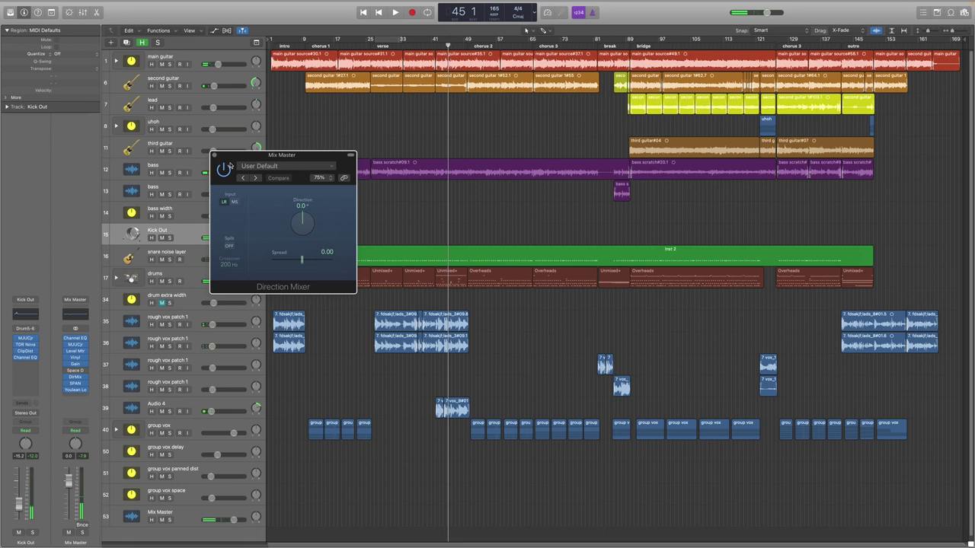
{"action": "left_click_drag", "start_coordinate": [235, 163], "coordinate": [586, 302]}
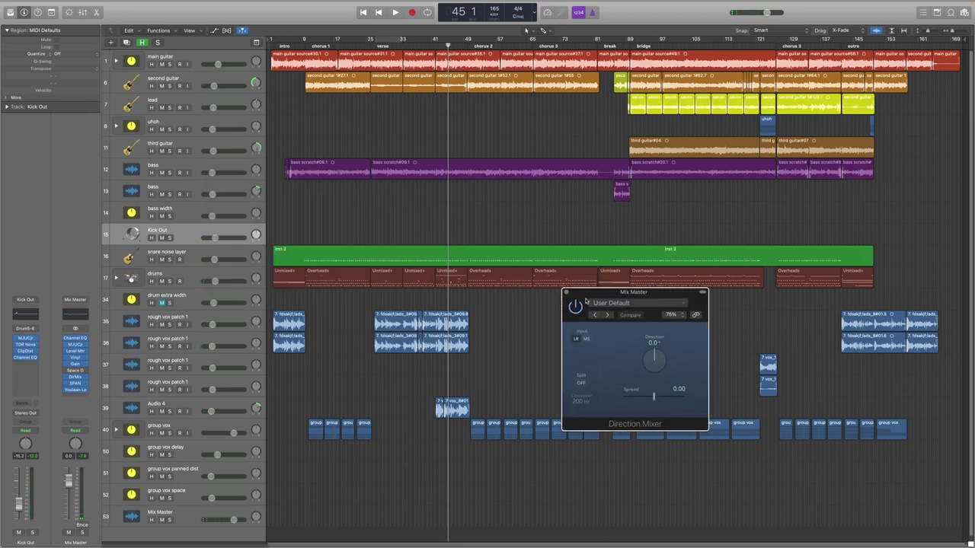
Switch on the Mix Master's 0.9s Blue Room Space Designer and play into chorus 2 with it and the Direction Mixer active.
{"action": "left_click", "coordinate": [75, 371]}
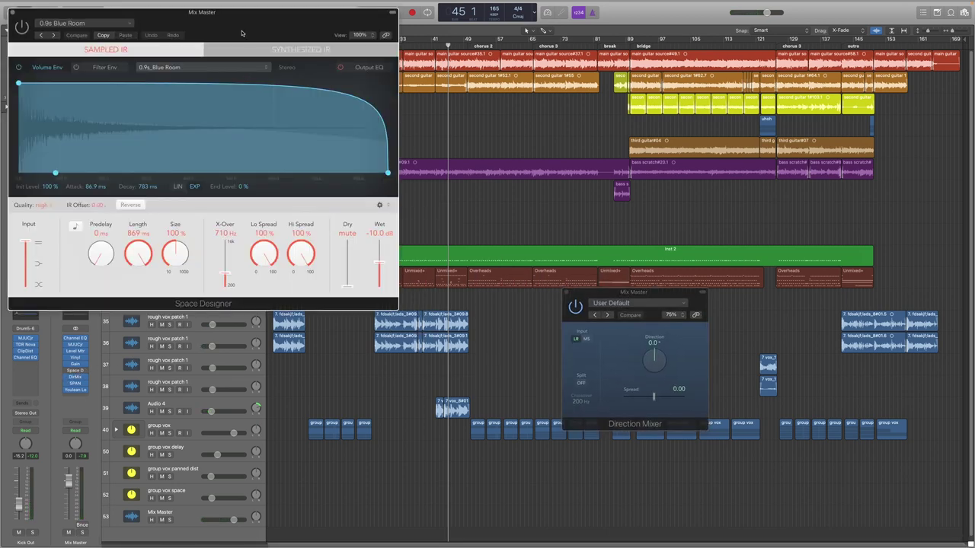
{"action": "left_click_drag", "start_coordinate": [231, 29], "coordinate": [385, 155]}
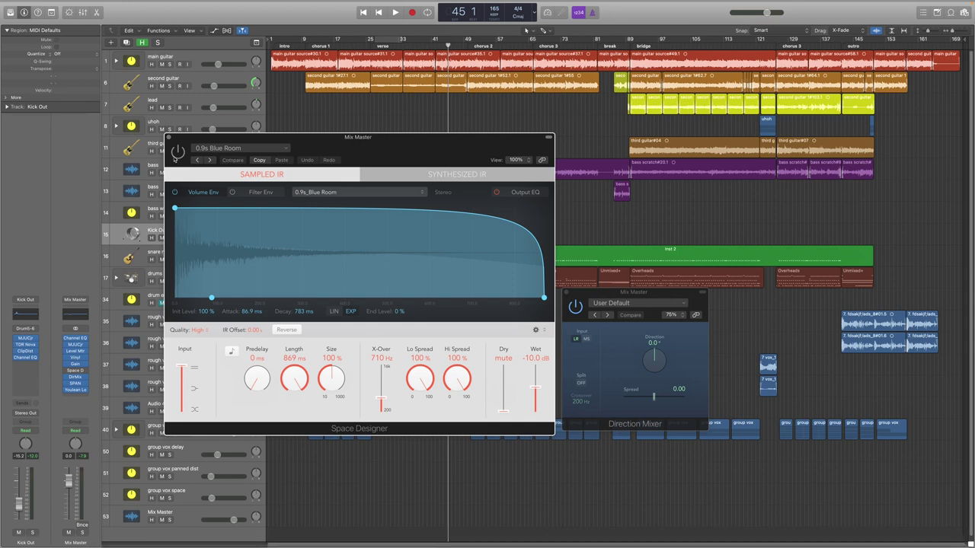
{"action": "left_click", "coordinate": [177, 152]}
{"action": "left_click_drag", "start_coordinate": [595, 292], "coordinate": [595, 221]}
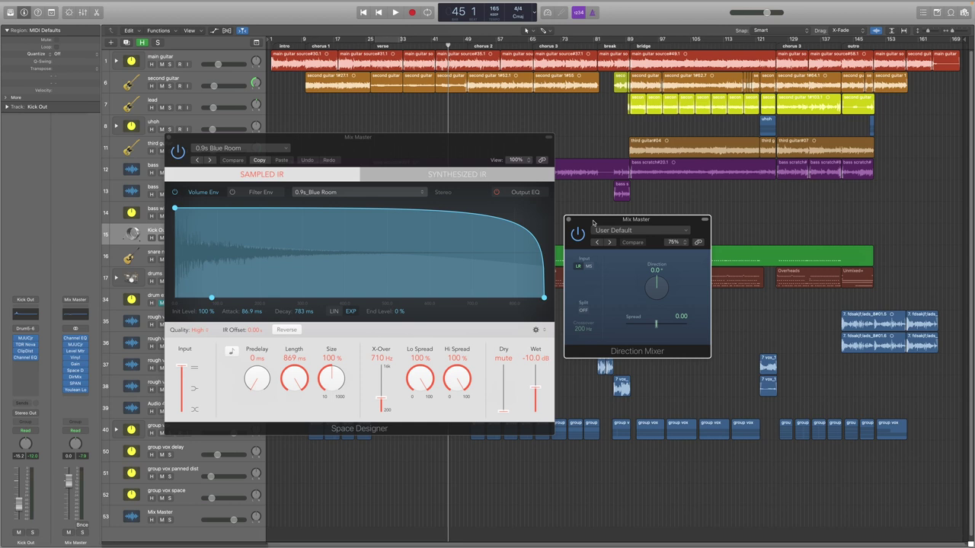
{"action": "key", "text": "space"}
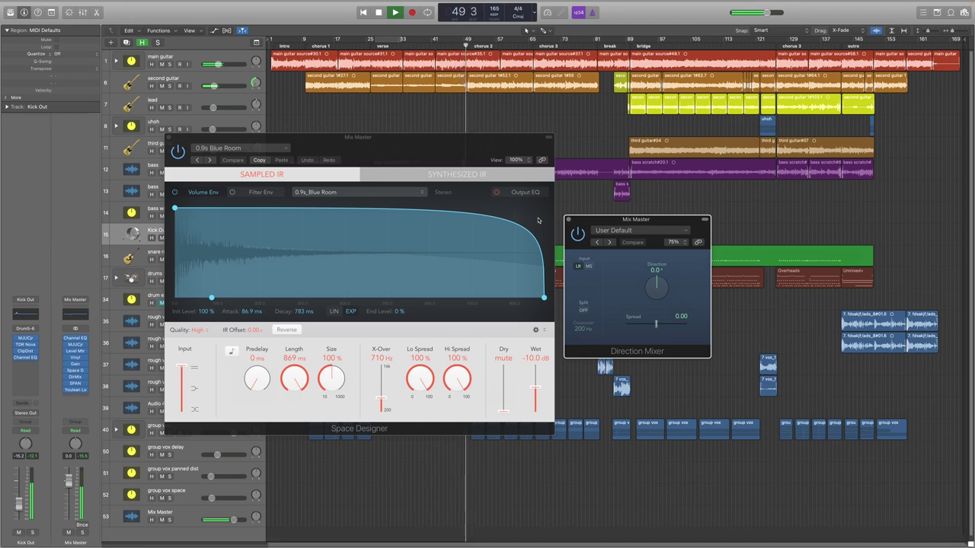
{"action": "key", "text": "space"}
{"action": "left_click_drag", "start_coordinate": [636, 220], "coordinate": [636, 192]}
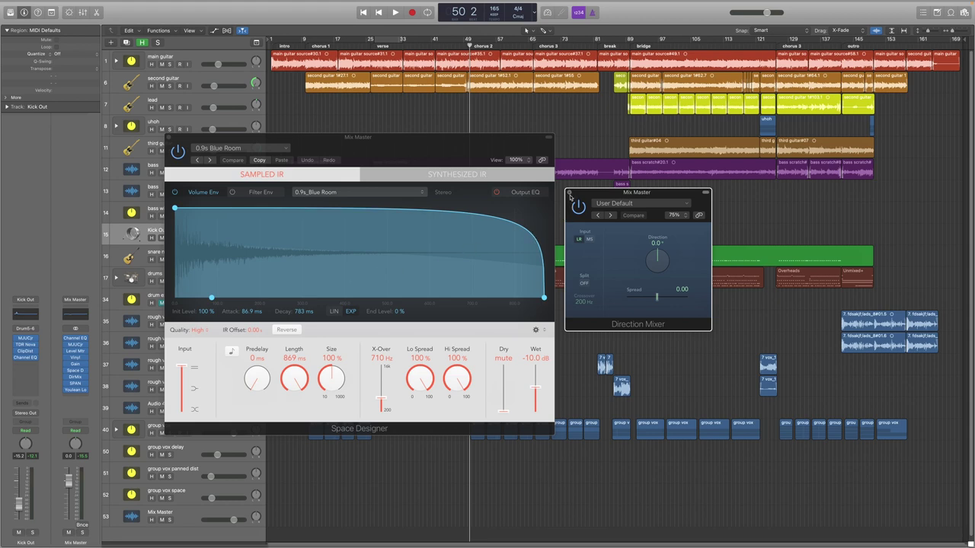
{"action": "left_click", "coordinate": [569, 192]}
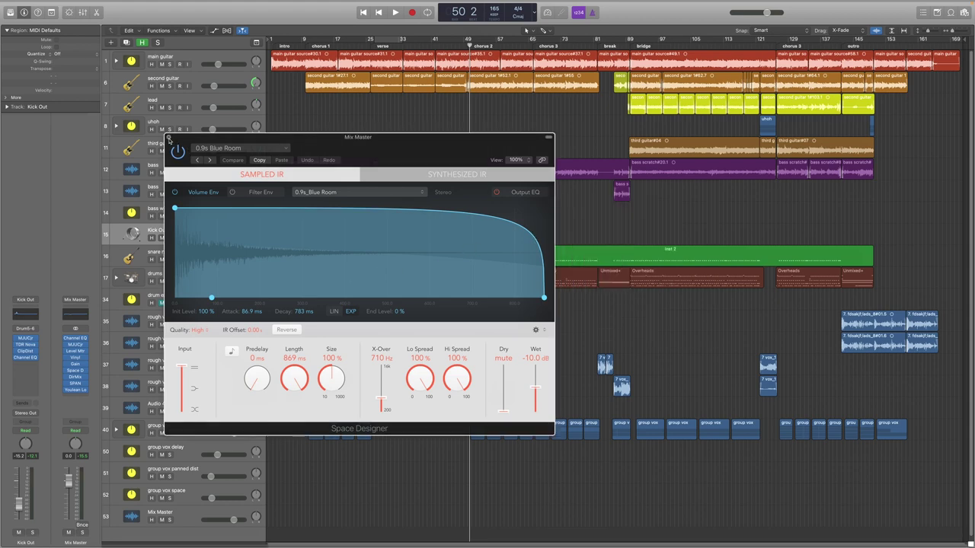
{"action": "left_click", "coordinate": [170, 138]}
Open the Mix Master's SPAN and Youlean Loudness Meter 2 plug-ins and arrange their windows side by side.
{"action": "left_click", "coordinate": [77, 384]}
{"action": "left_click", "coordinate": [77, 389]}
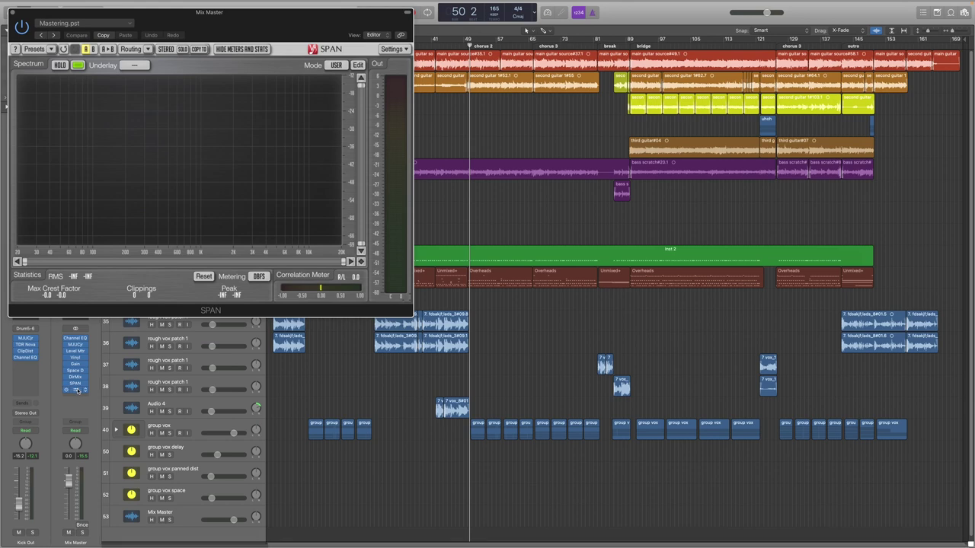
{"action": "left_click_drag", "start_coordinate": [256, 28], "coordinate": [781, 152]}
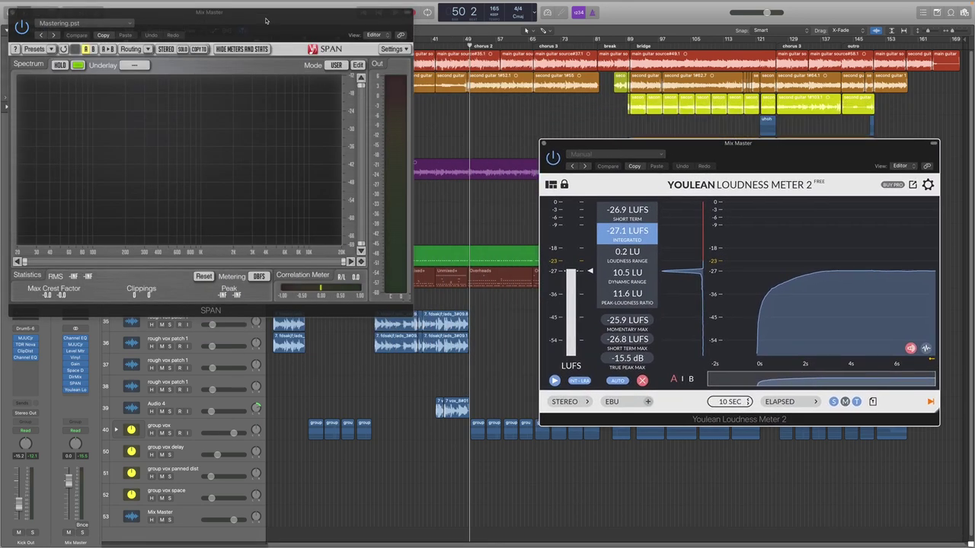
{"action": "left_click_drag", "start_coordinate": [267, 18], "coordinate": [386, 150]}
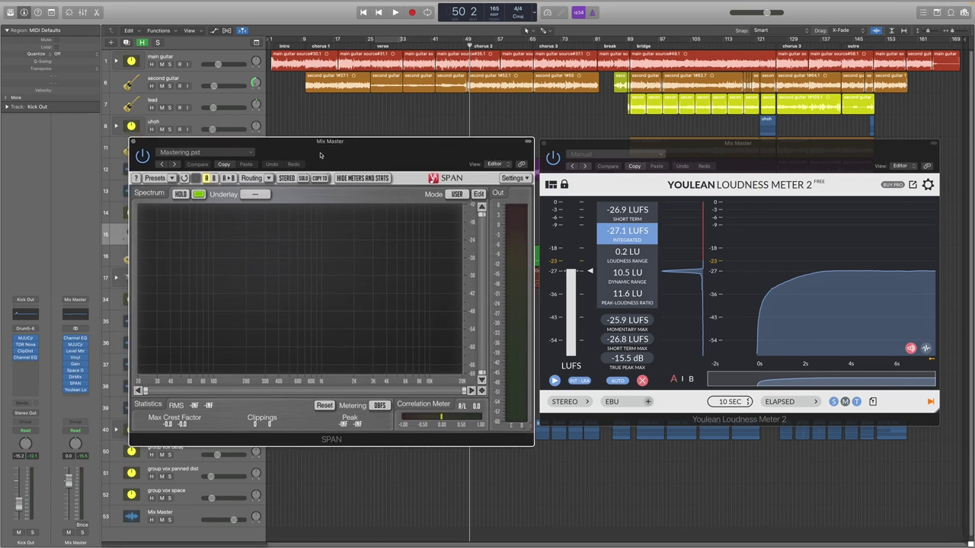
{"action": "left_click", "coordinate": [743, 153]}
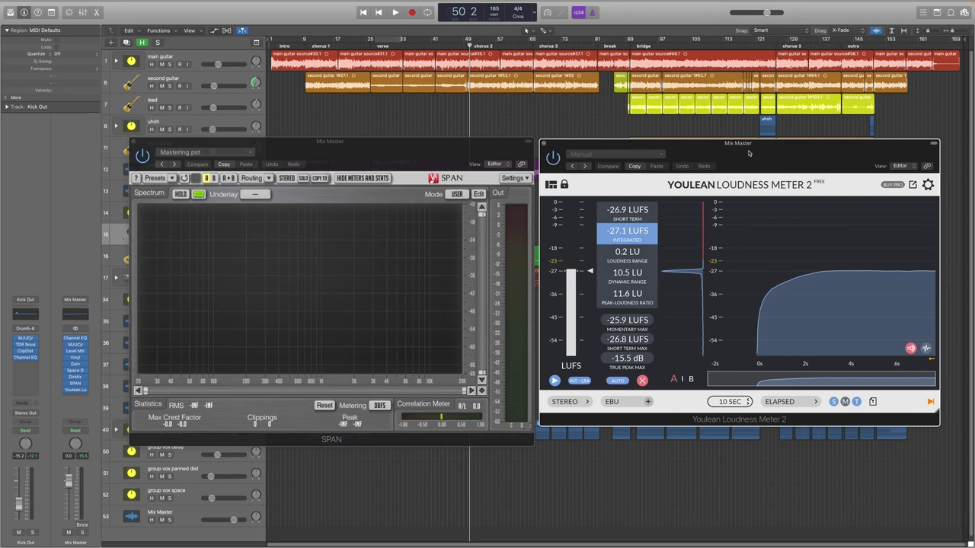
{"action": "left_click_drag", "start_coordinate": [749, 153], "coordinate": [747, 162]}
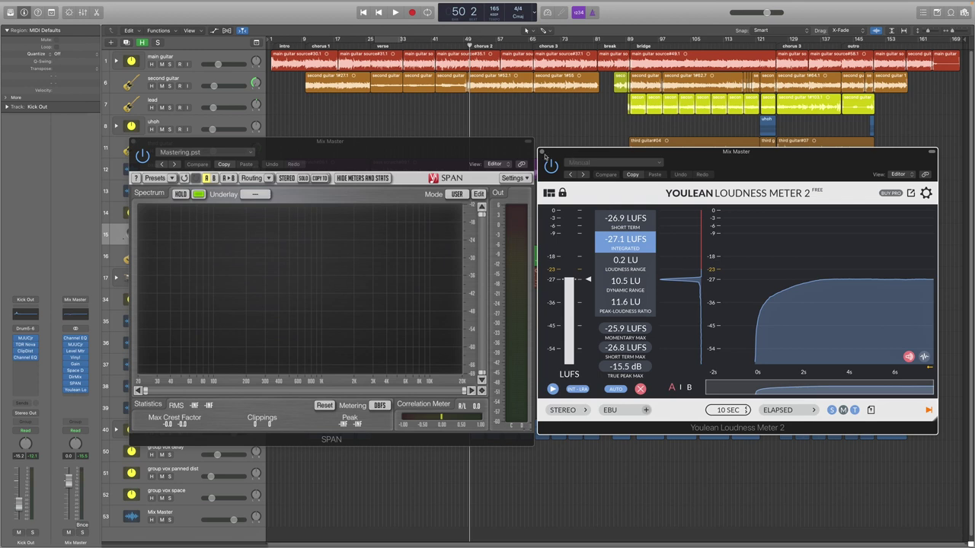
Play chorus 2 from bar 57 with SPAN and the Youlean Loudness Meter both in view.
{"action": "left_click", "coordinate": [332, 154]}
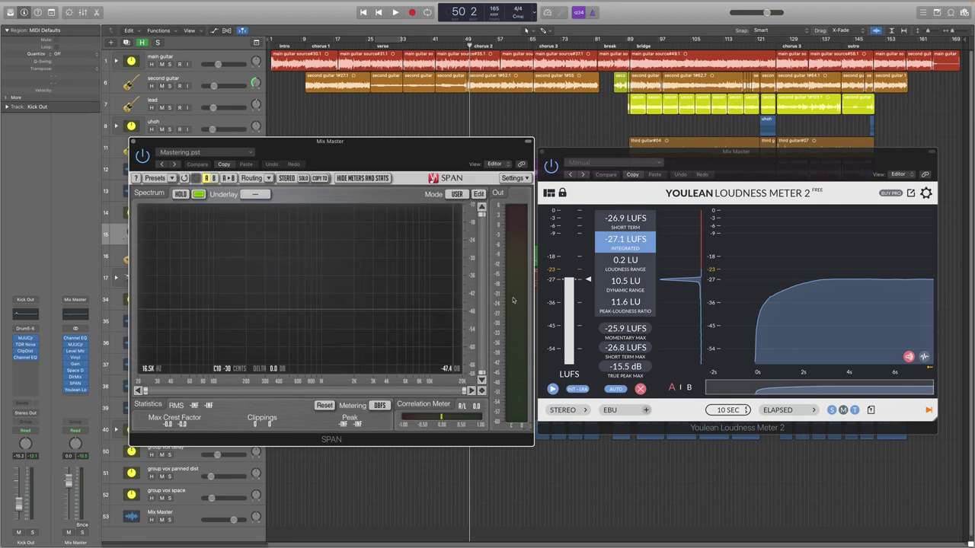
{"action": "left_click", "coordinate": [737, 217]}
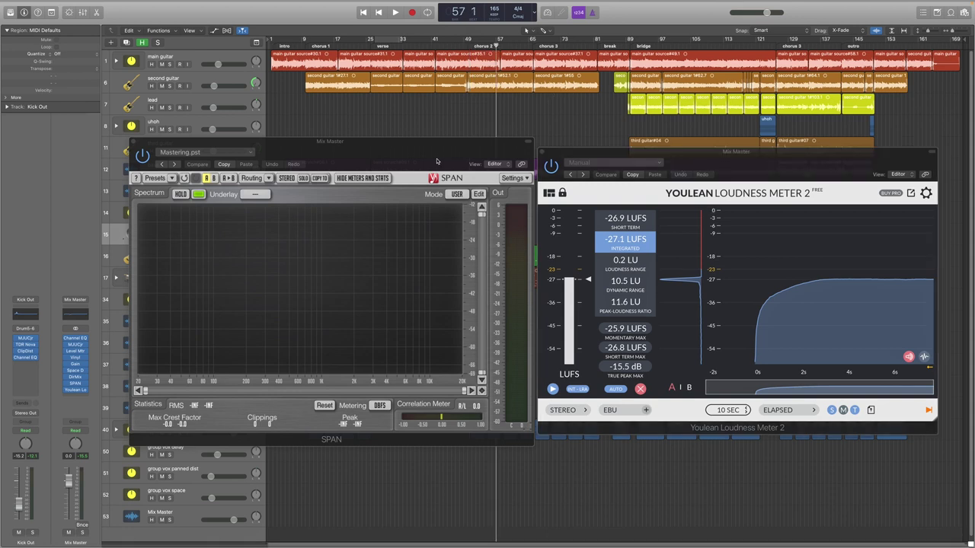
{"action": "left_click", "coordinate": [376, 147]}
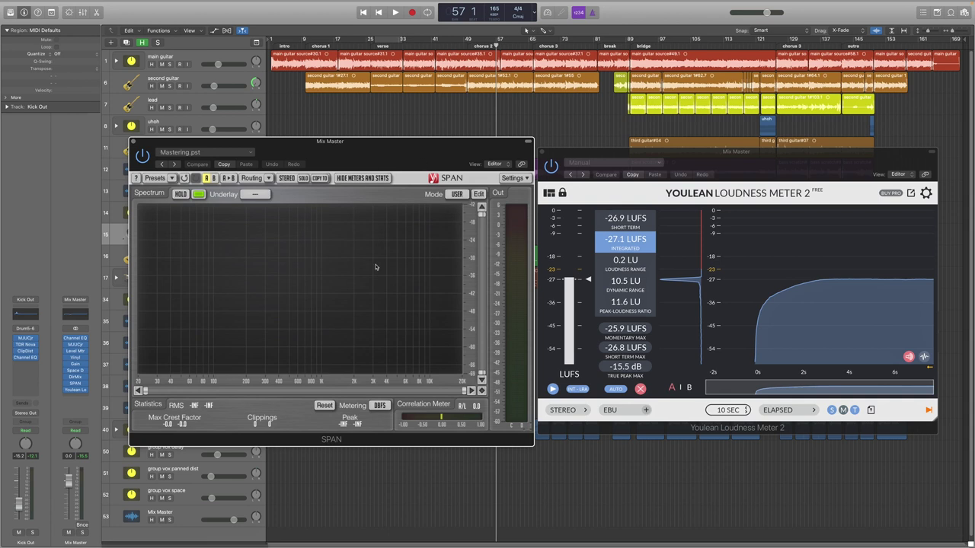
{"action": "key", "text": "space"}
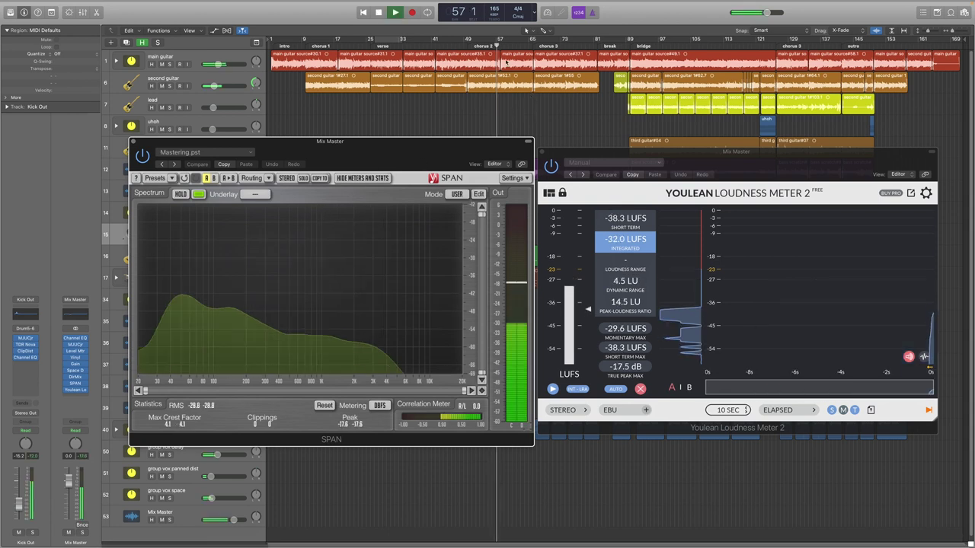
Bypass the Mix Master's Space Designer and Direction Mixer during playback, ending playback around bar 64.
{"action": "left_click", "coordinate": [75, 372]}
{"action": "left_click", "coordinate": [66, 379]}
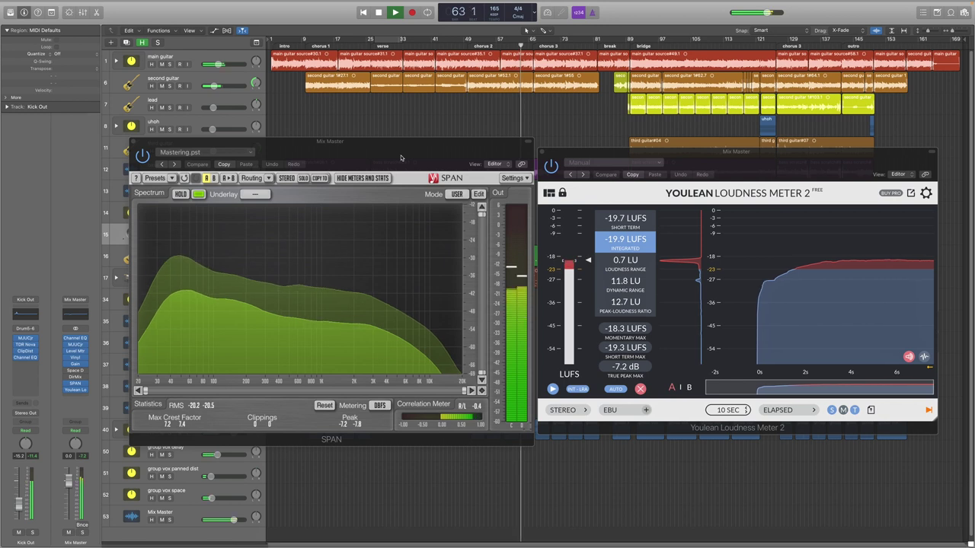
{"action": "key", "text": "space"}
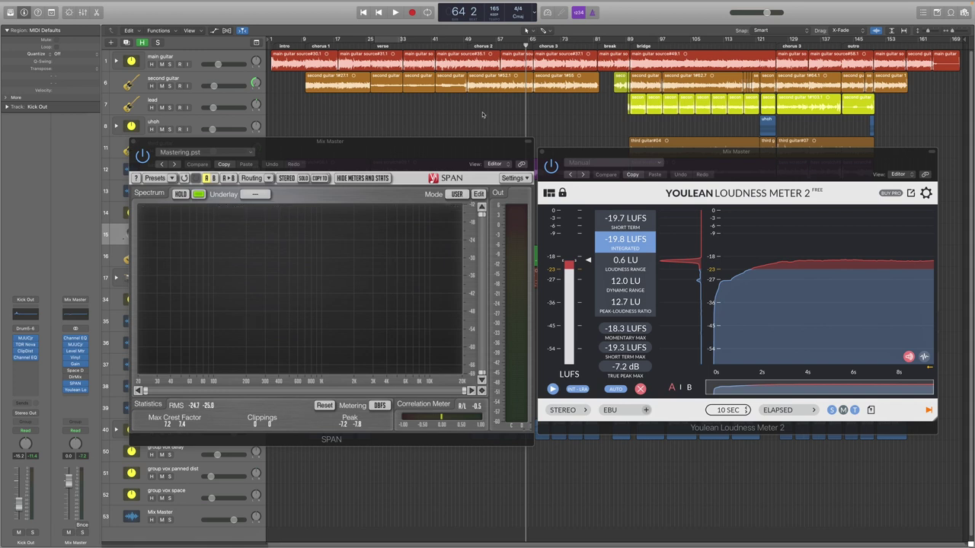
Examine the mix's readings in SPAN and the Youlean Loudness Meter with playback stopped.
{"action": "left_click", "coordinate": [492, 149]}
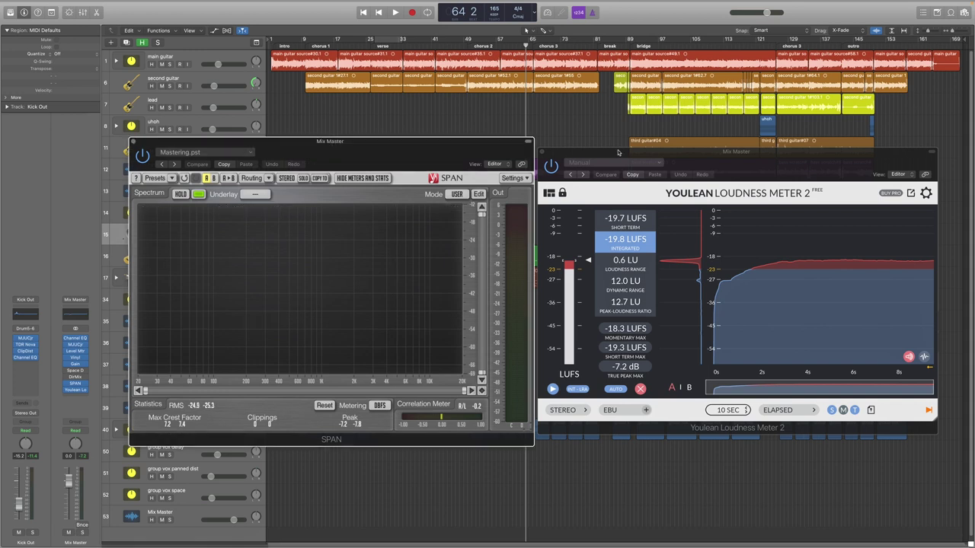
{"action": "left_click", "coordinate": [618, 153]}
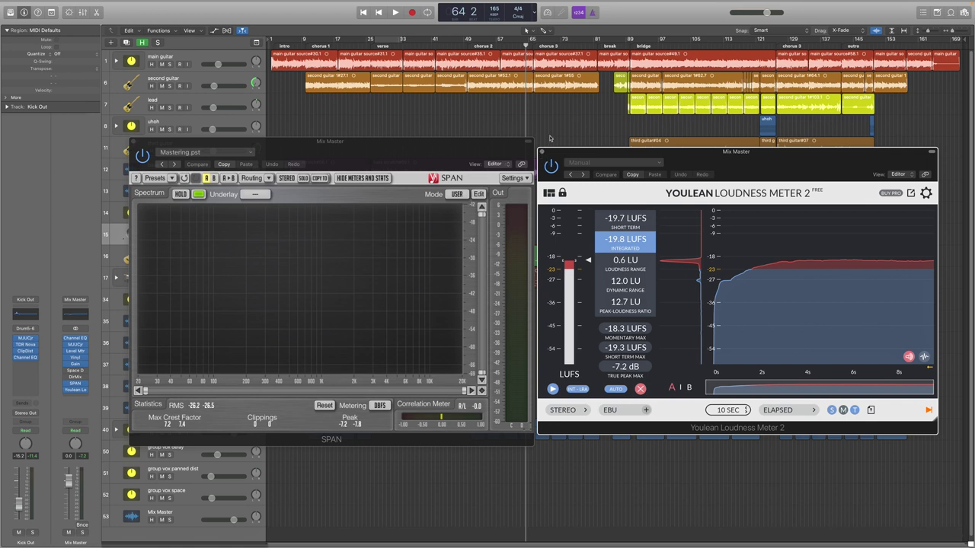
{"action": "left_click", "coordinate": [491, 145]}
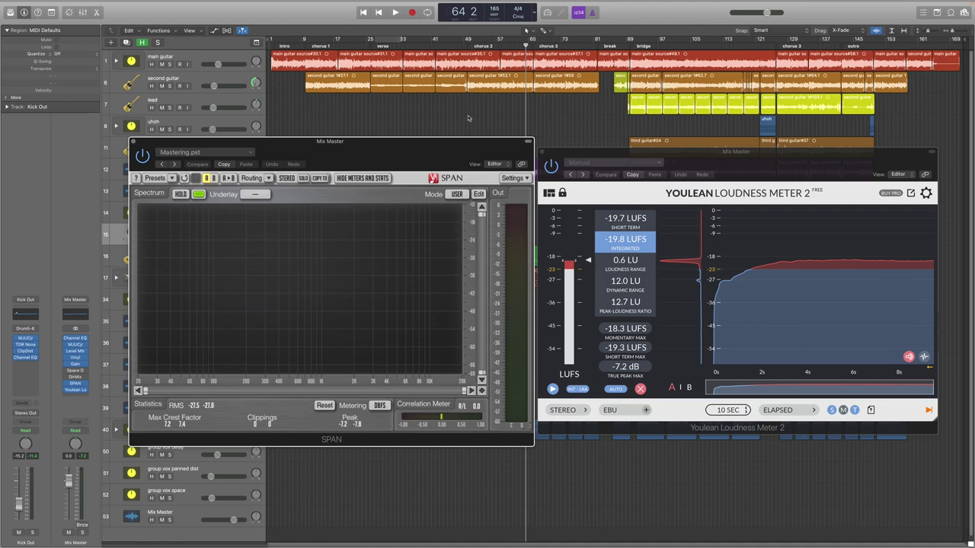
Hide all open plug-in windows and start playback from the beginning of the song.
{"action": "key", "text": "v"}
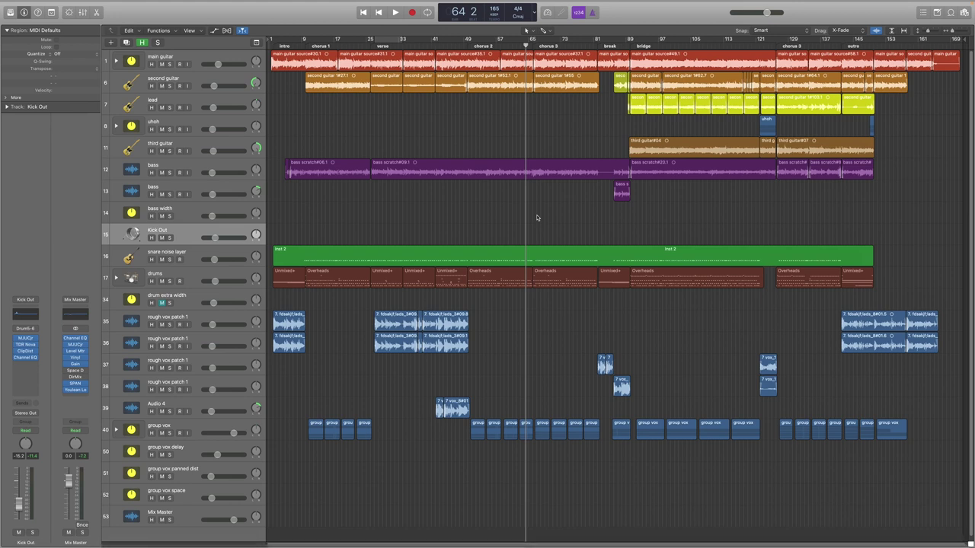
{"action": "key", "text": "Return"}
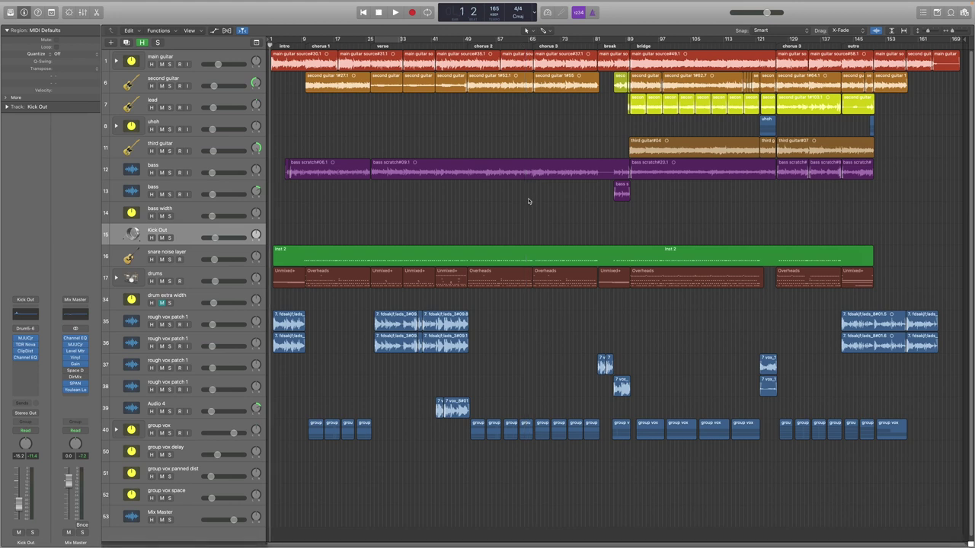